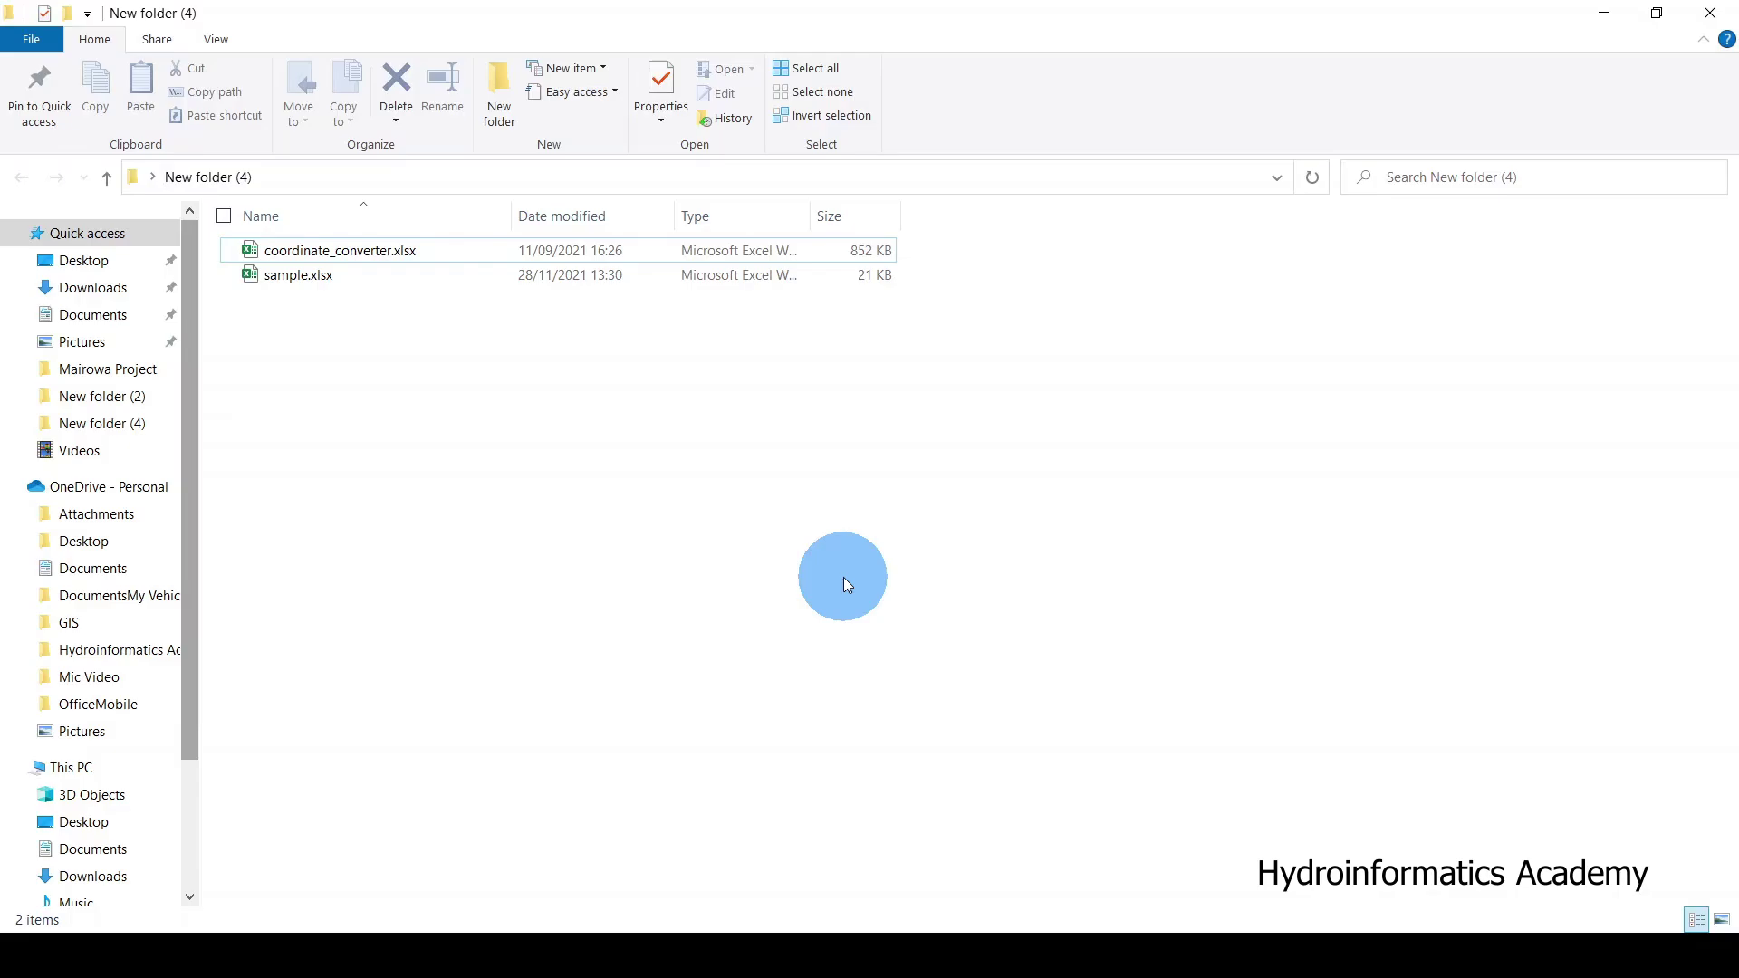
Step: Switch to the sample.xlsx workbook and review the coordinates in its LatLong and UTM sheets
{"action": "left_click", "coordinate": [326, 249]}
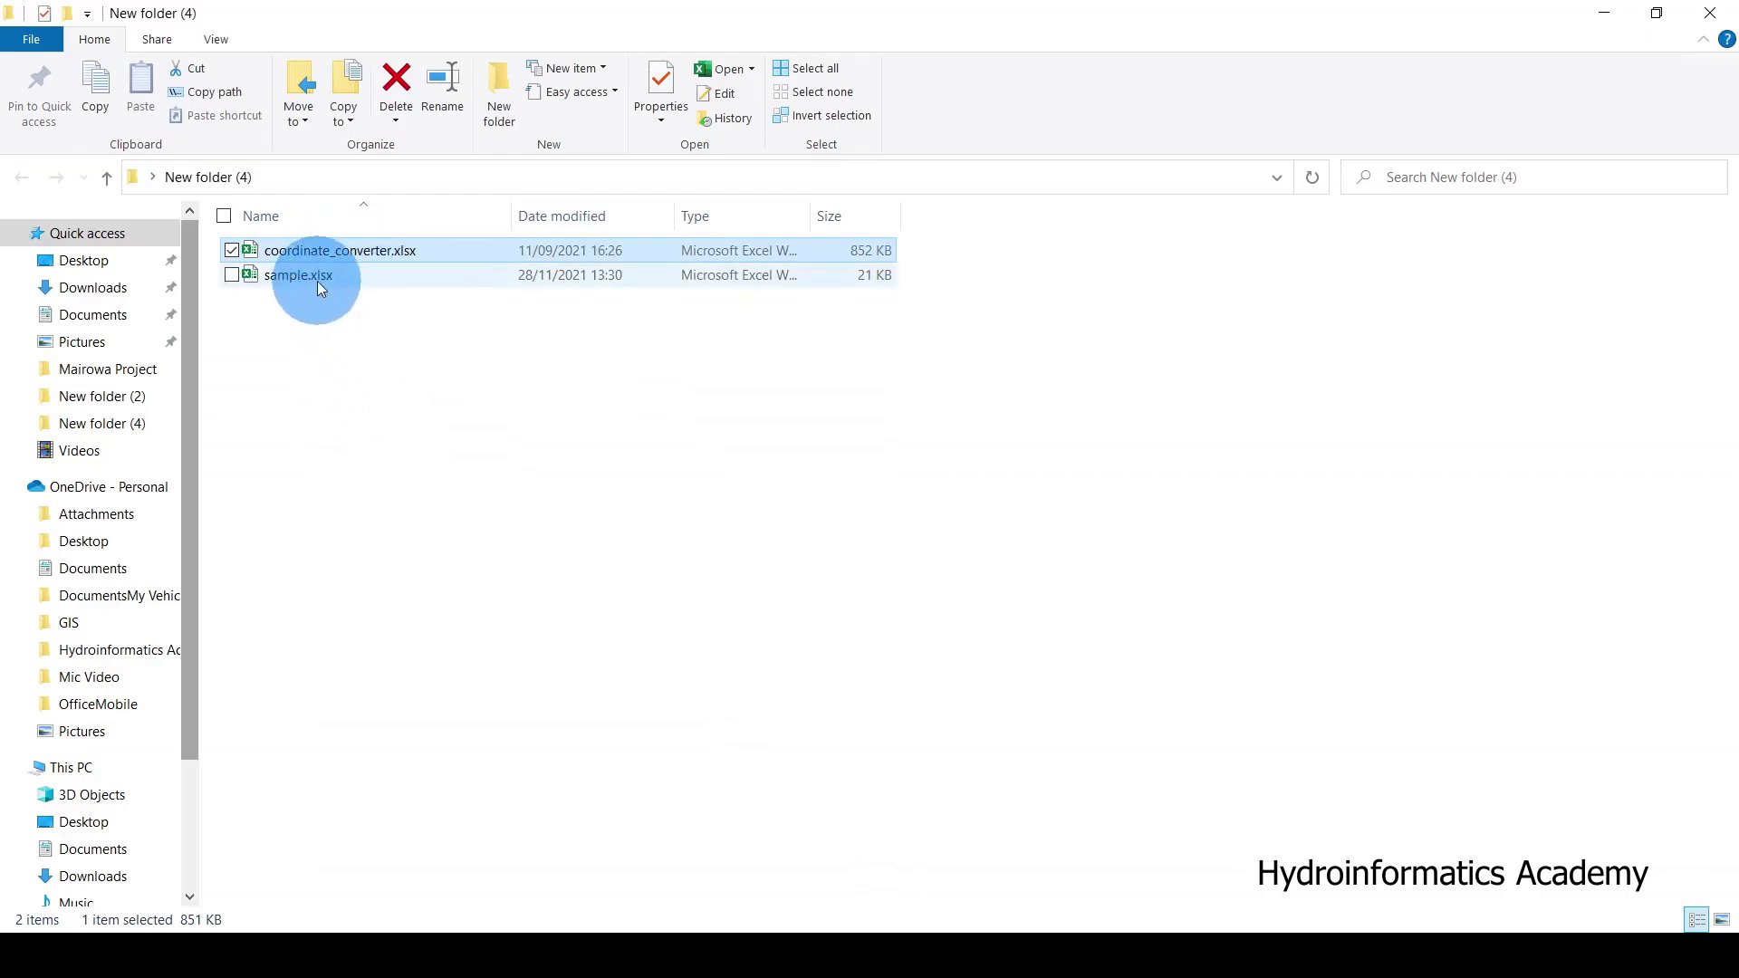
{"action": "left_click", "coordinate": [317, 280]}
{"action": "left_click", "coordinate": [919, 937]}
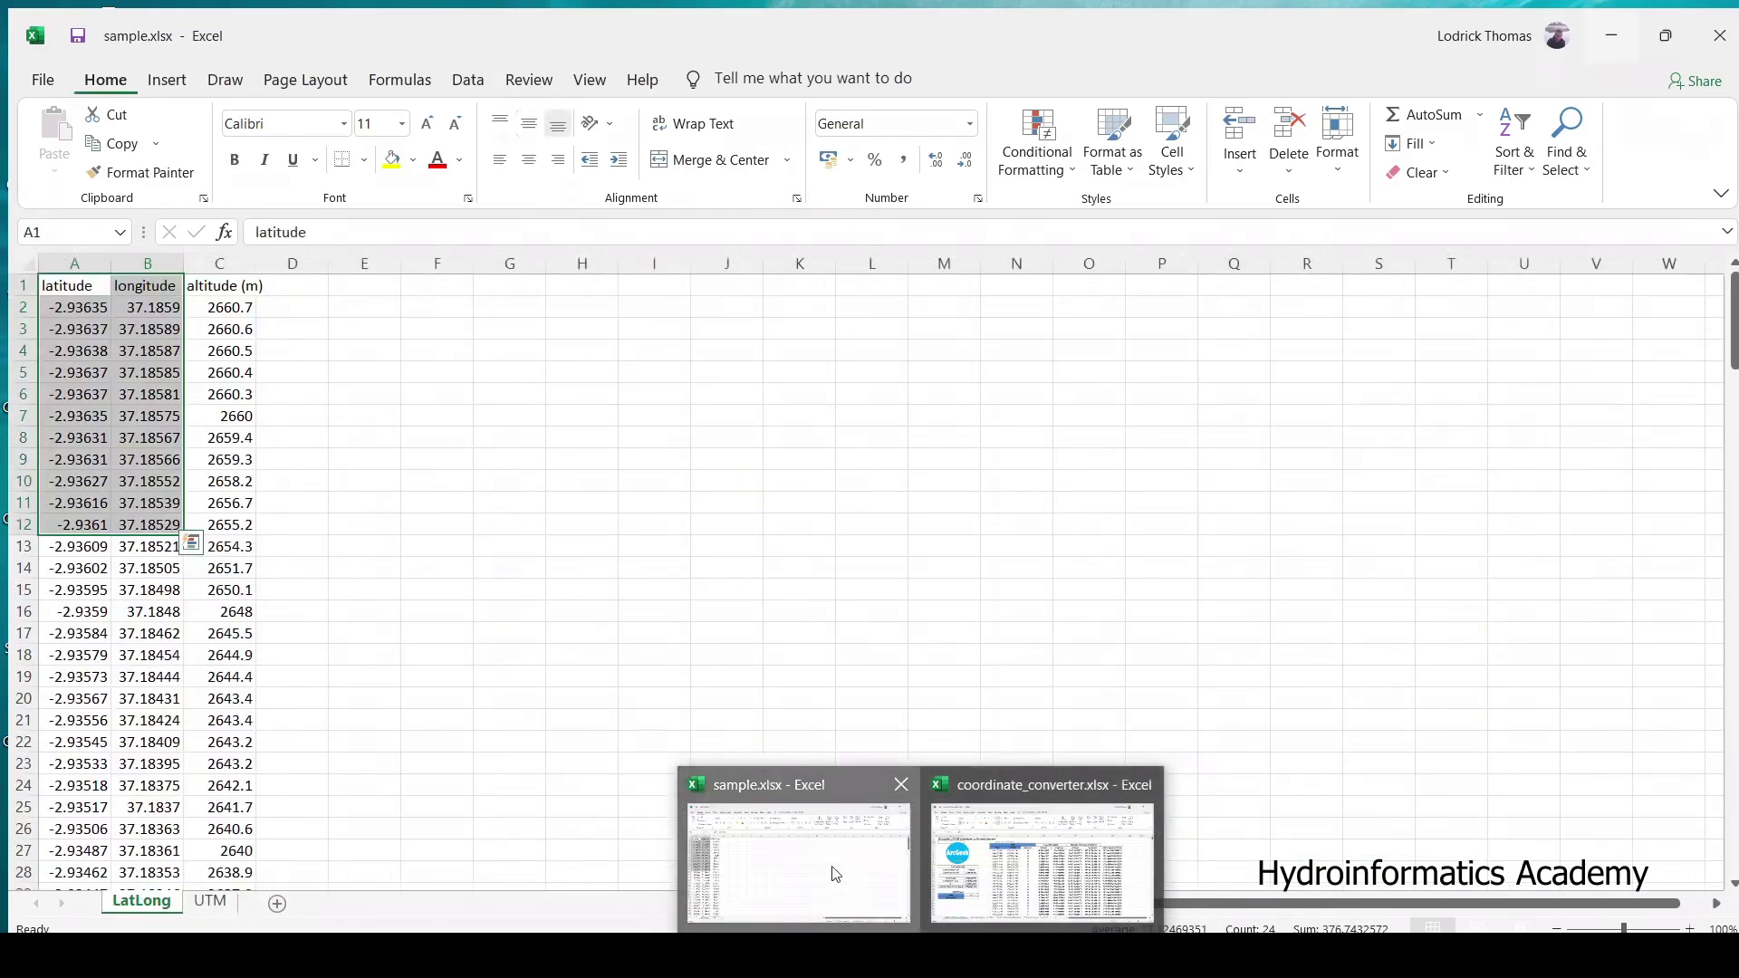
{"action": "left_click", "coordinate": [835, 874]}
{"action": "left_click", "coordinate": [358, 499]}
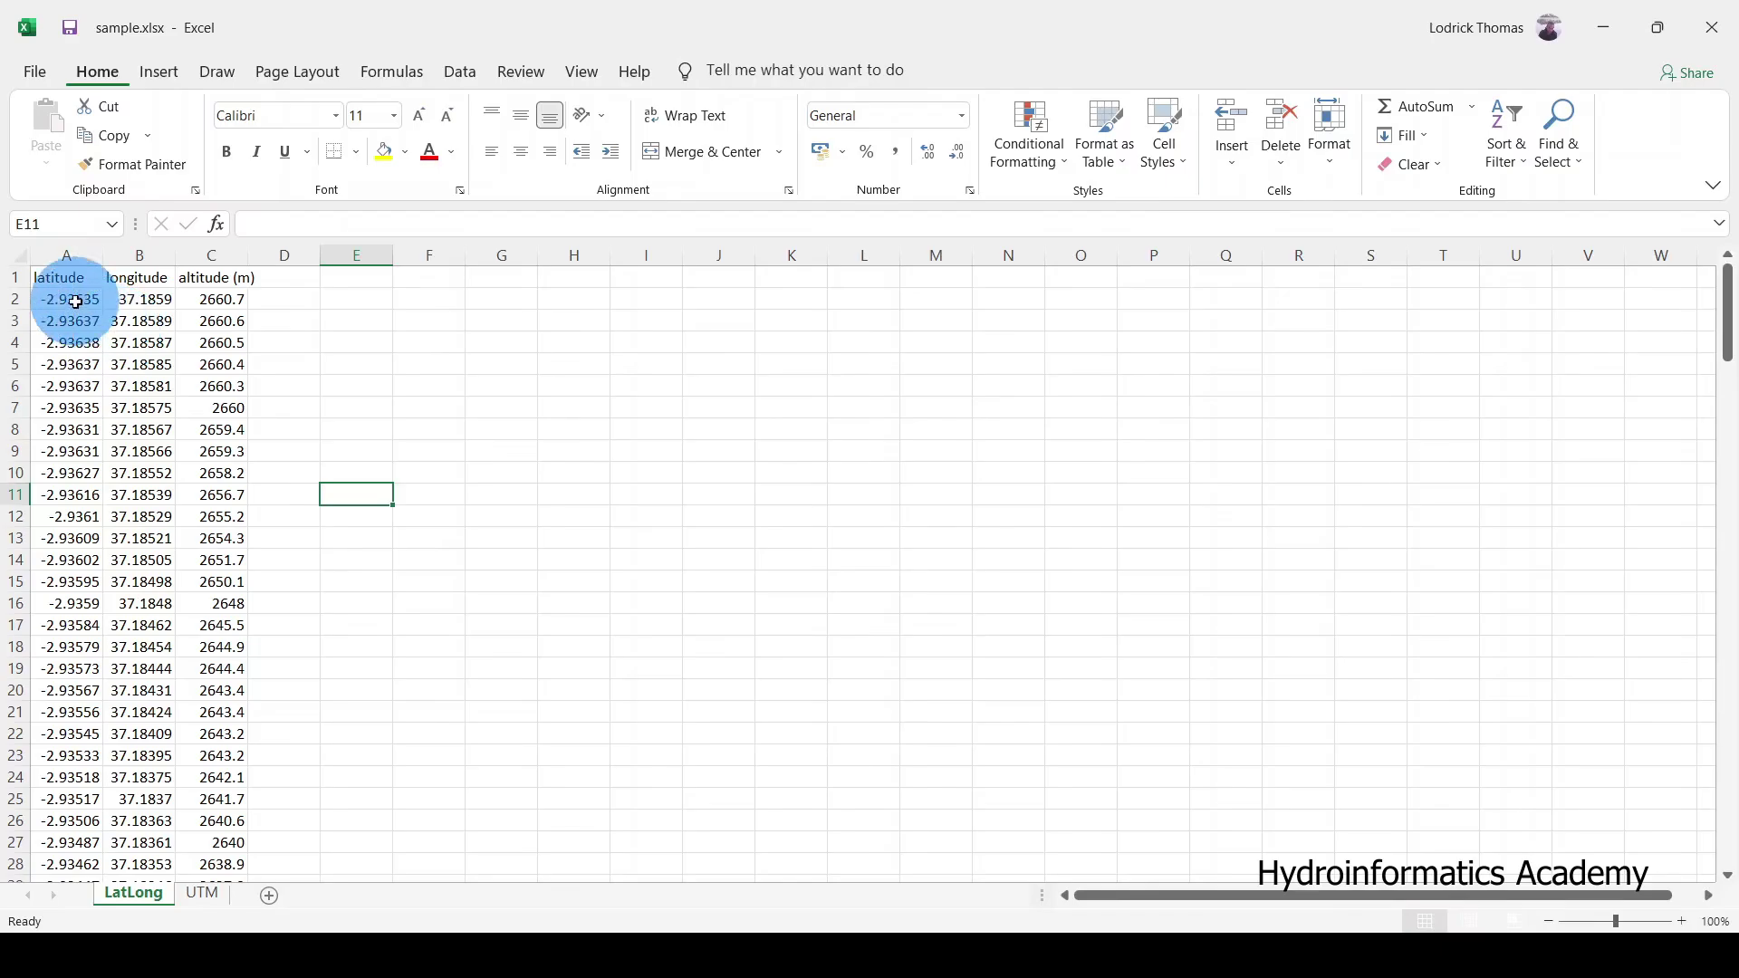
{"action": "left_click_drag", "start_coordinate": [70, 299], "coordinate": [145, 516]}
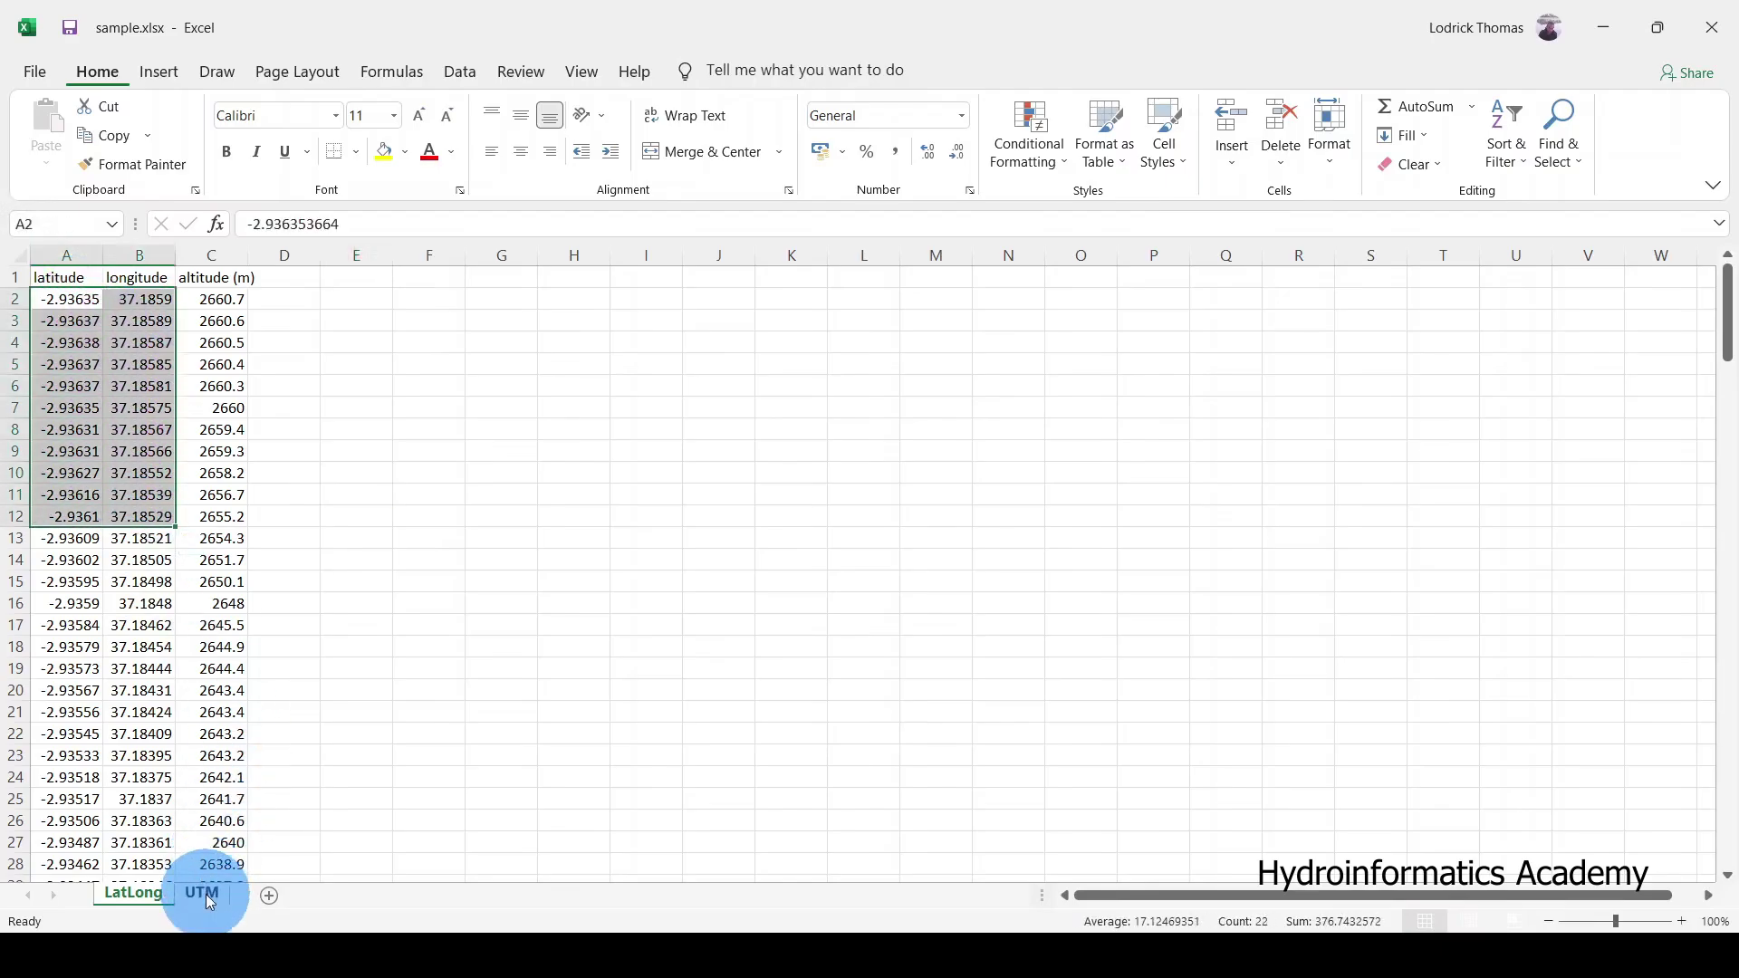
{"action": "left_click", "coordinate": [202, 892]}
{"action": "left_click", "coordinate": [421, 573]}
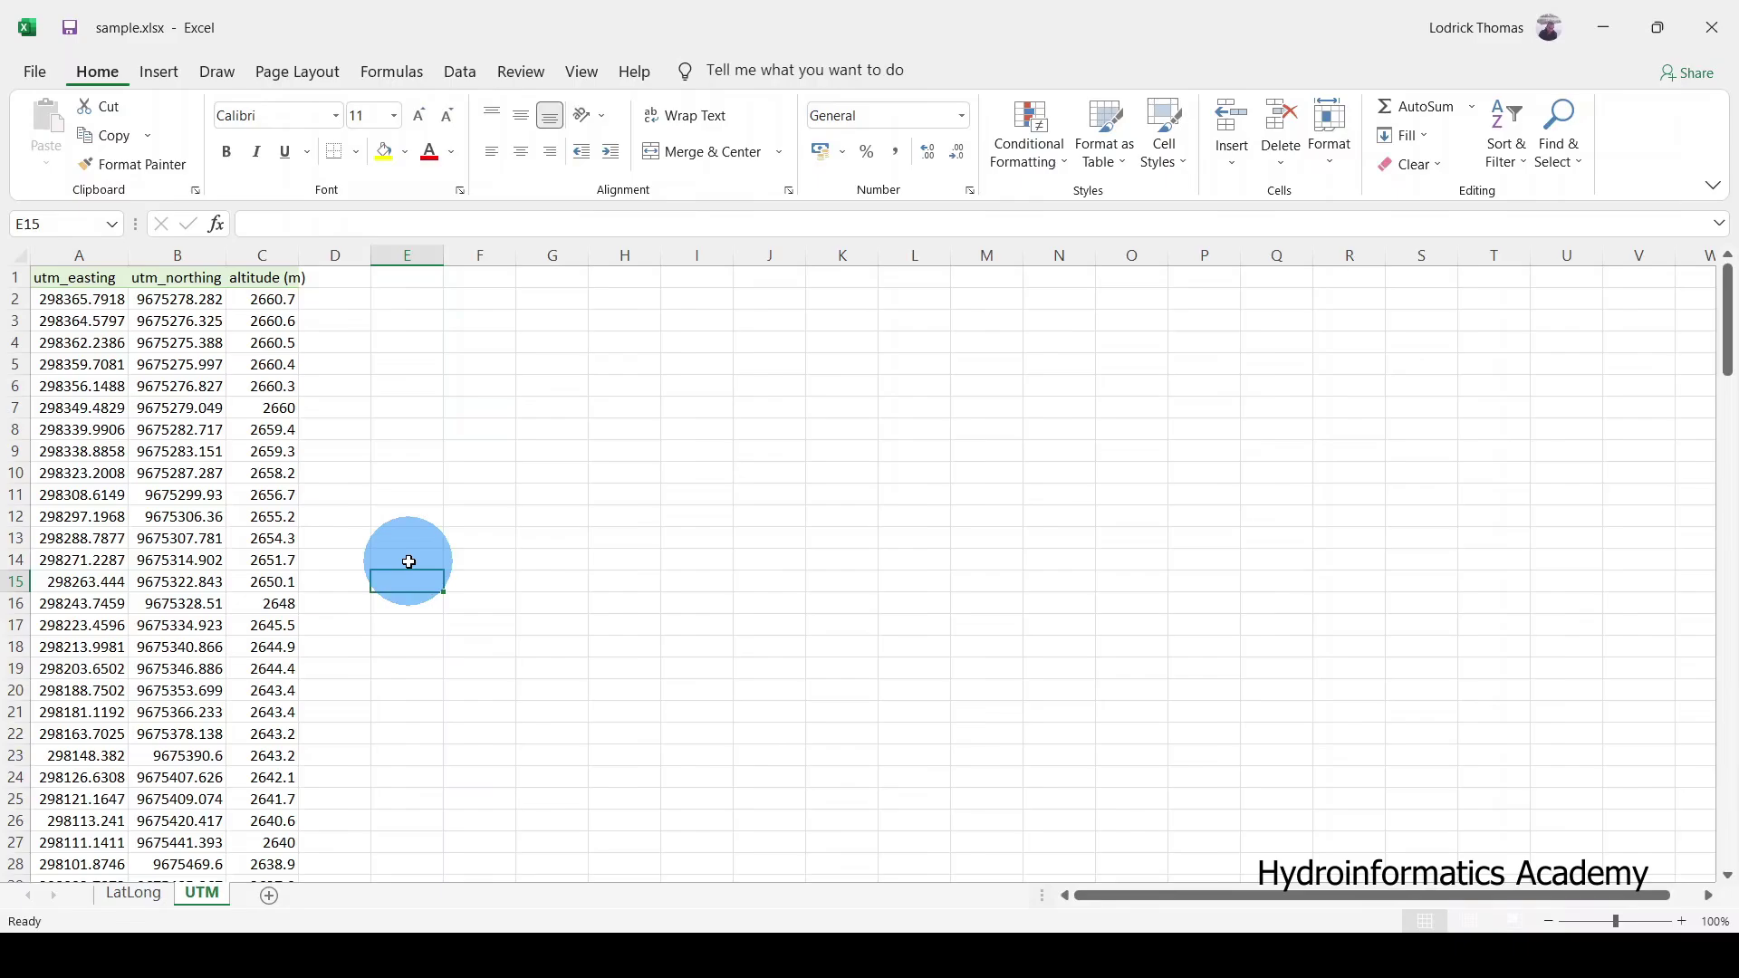
Step: Switch to the coordinate_converter workbook and examine the East and North input columns in the UTM to Decimal Degrees sheet
{"action": "left_click", "coordinate": [920, 956]}
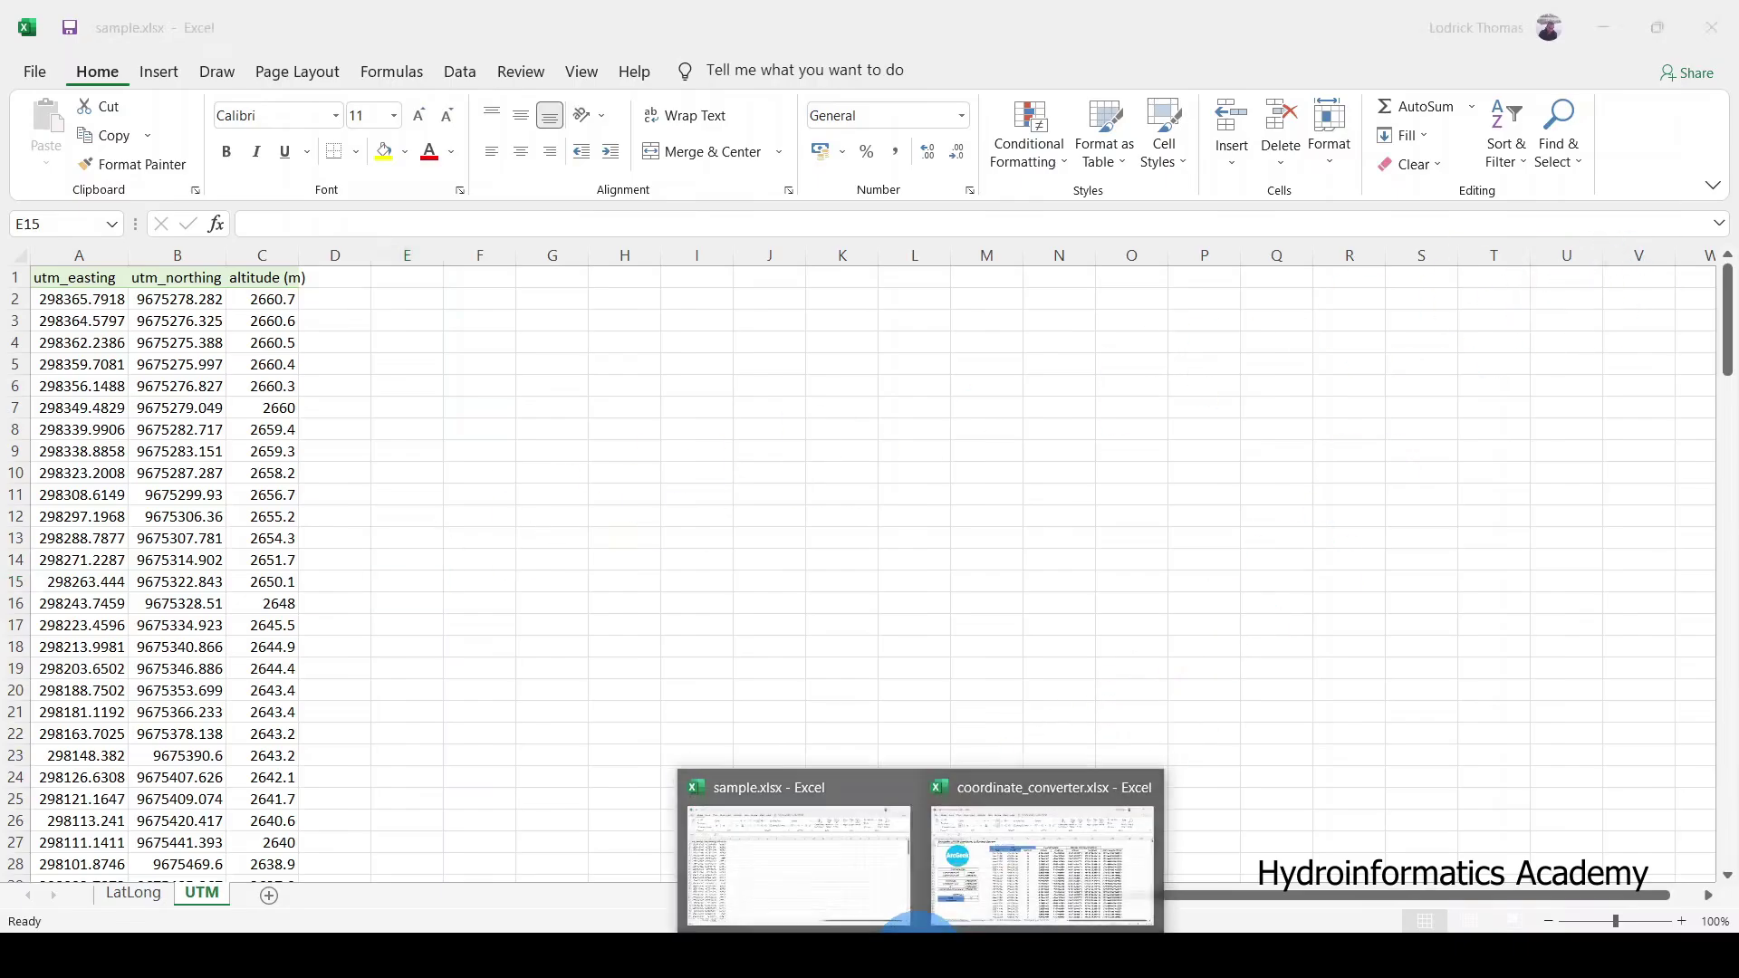
{"action": "left_click", "coordinate": [1132, 884]}
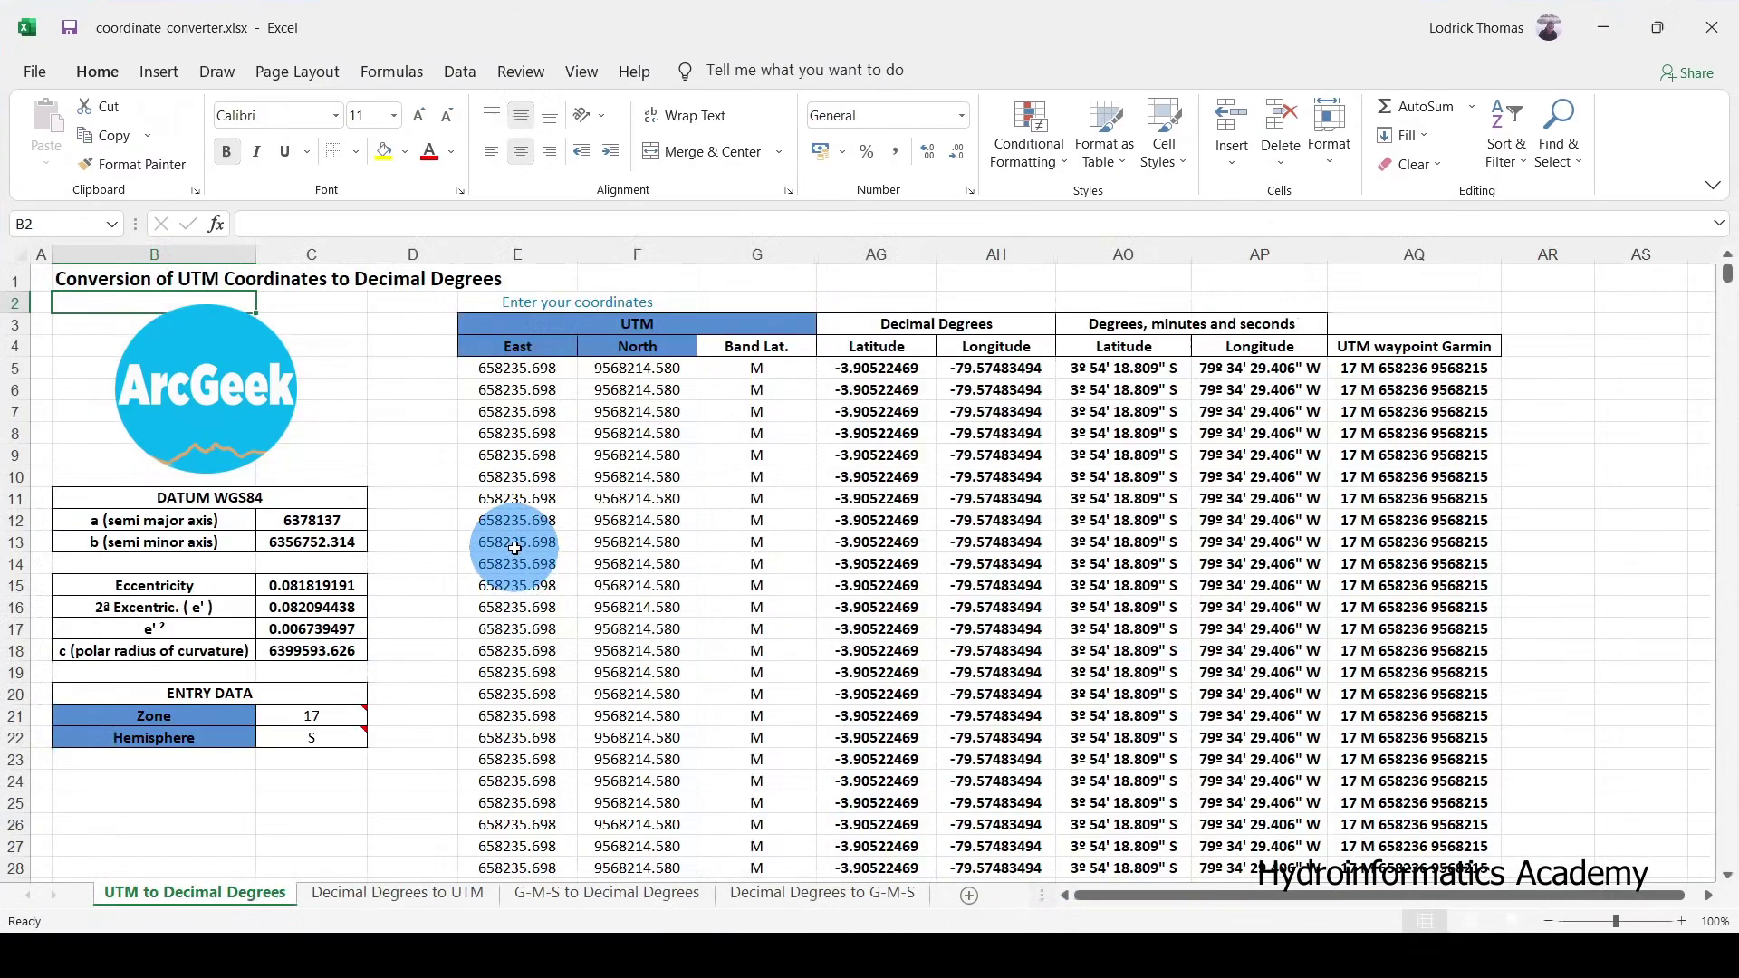
{"action": "left_click", "coordinate": [516, 544]}
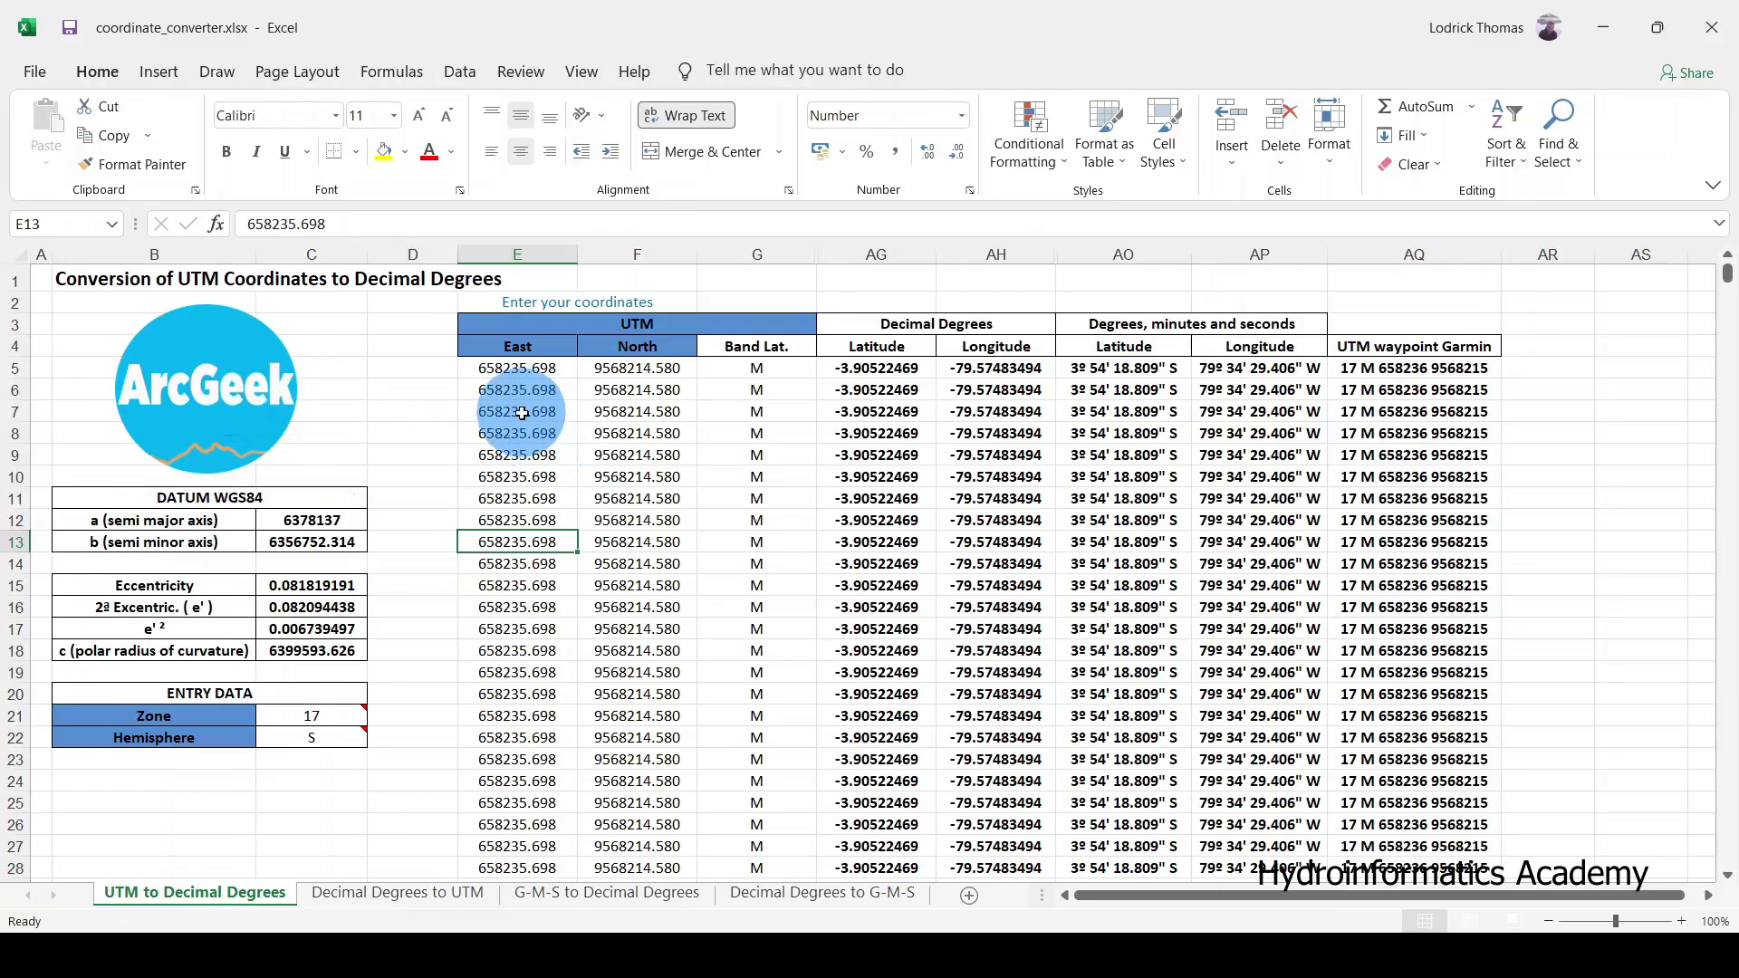
{"action": "left_click_drag", "start_coordinate": [518, 412], "coordinate": [659, 628]}
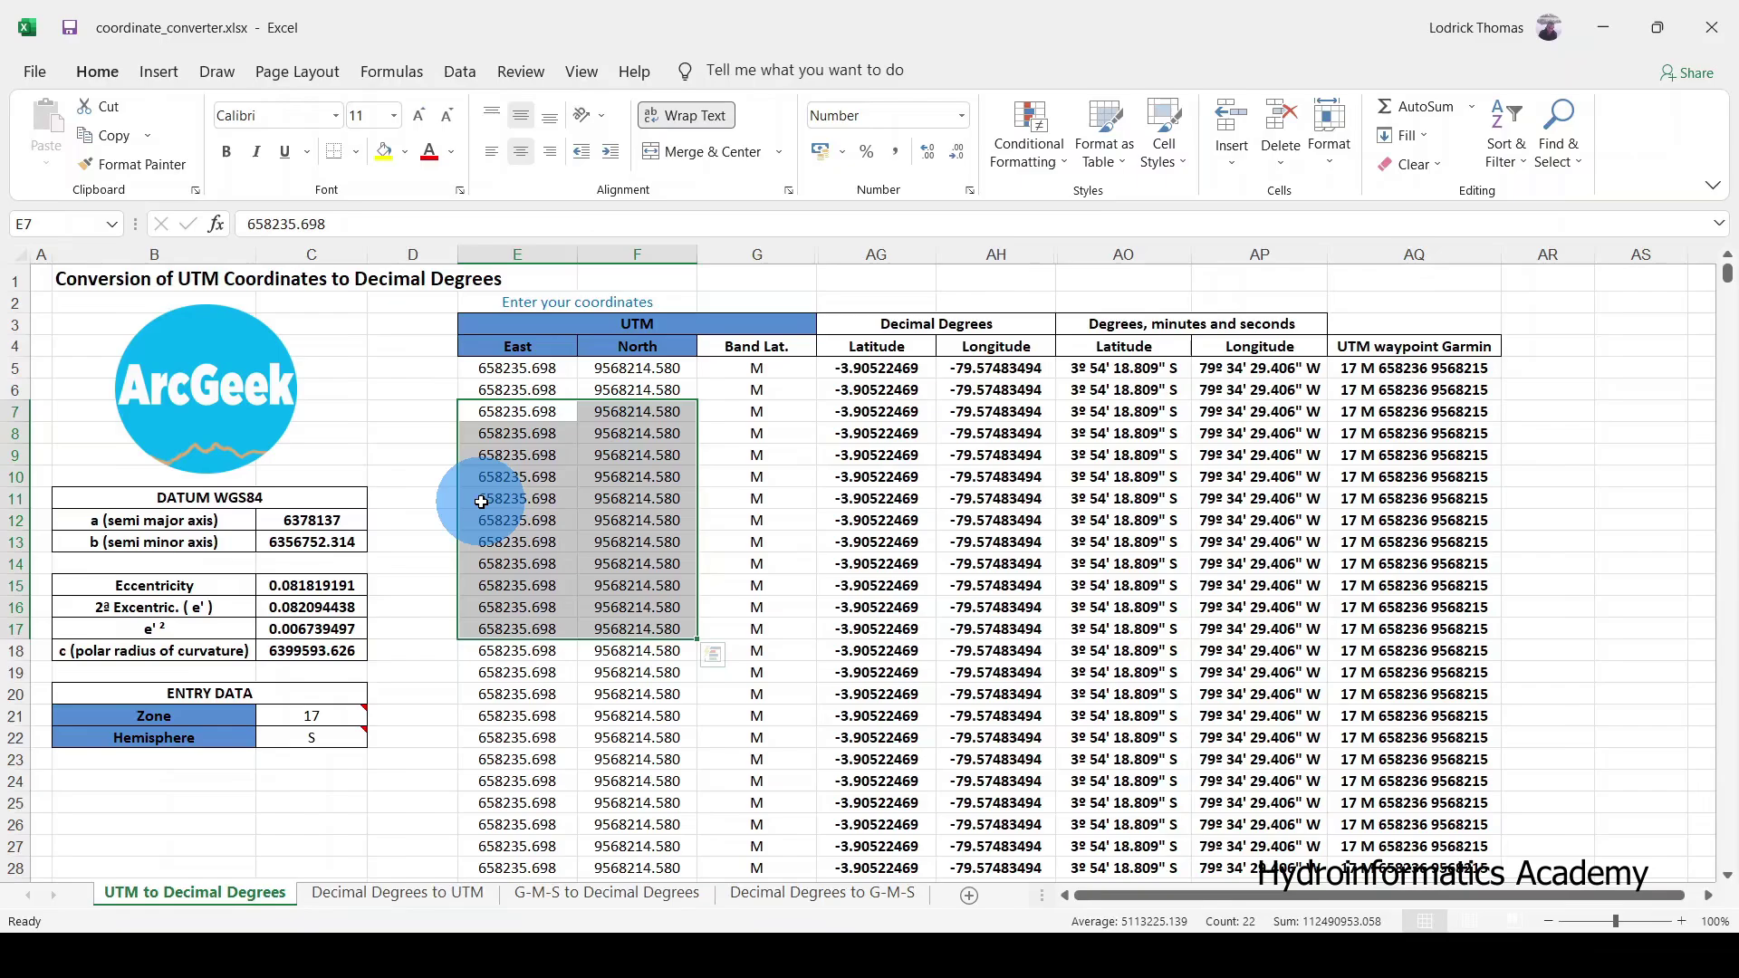
{"action": "left_click", "coordinate": [637, 520]}
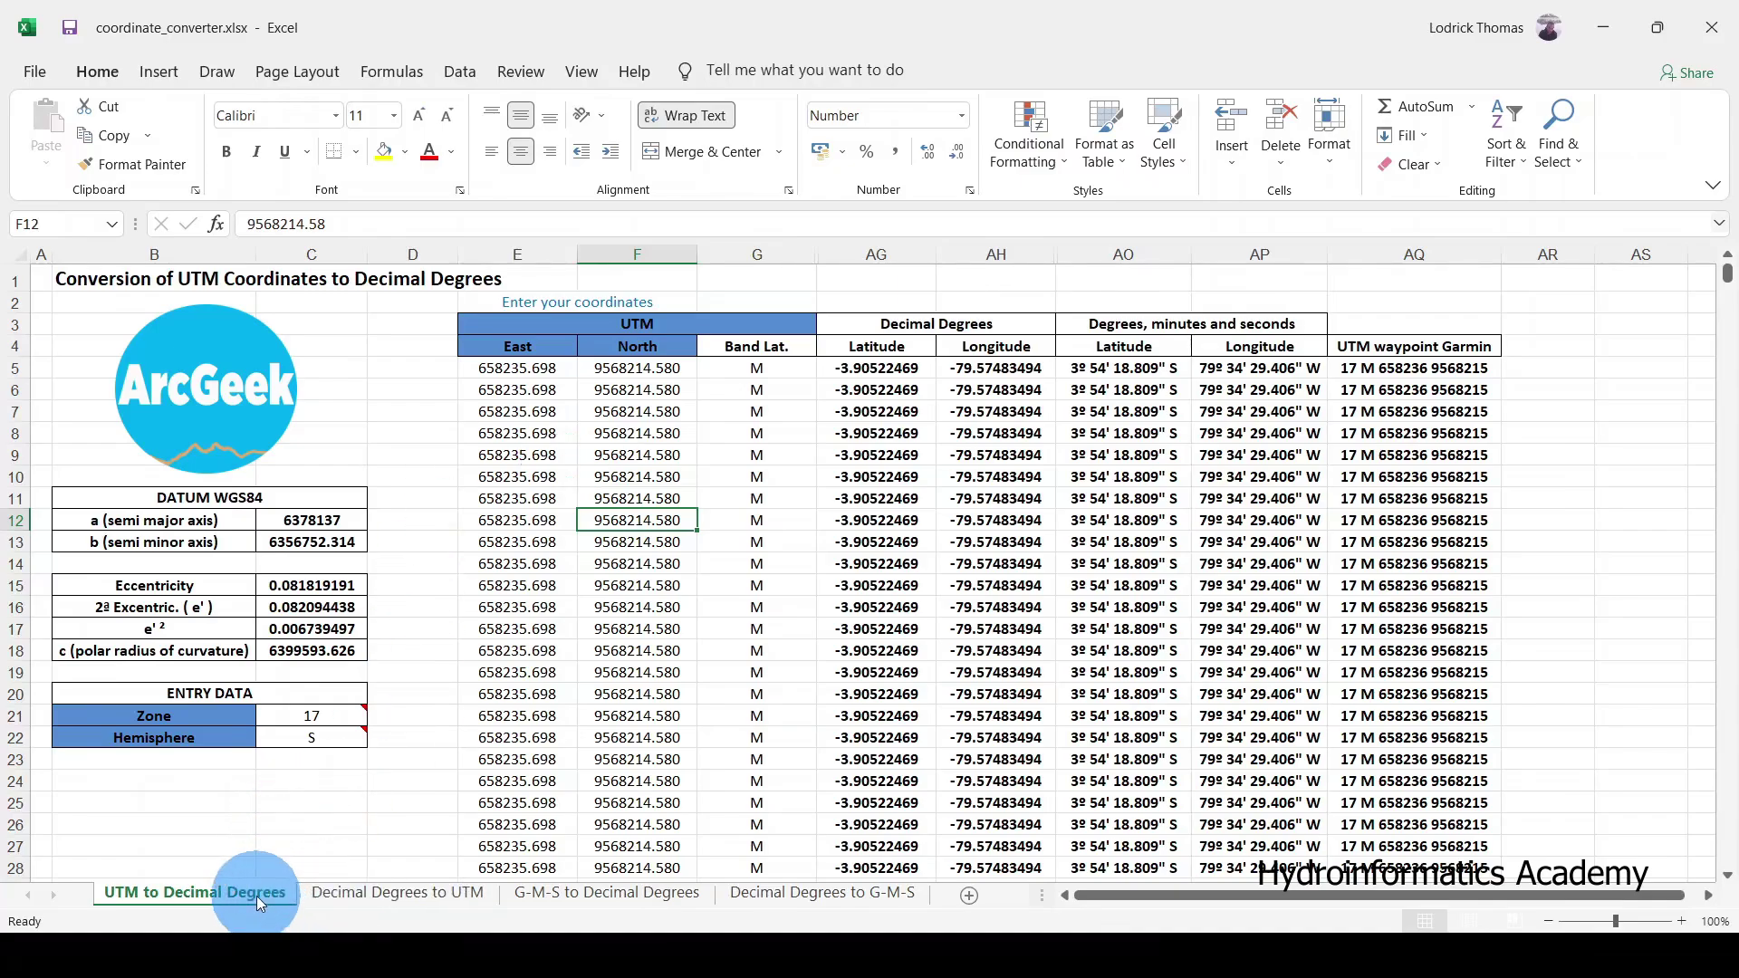
Step: Look through the converter's other conversion sheets and return to the UTM to Decimal Degrees sheet
{"action": "left_click", "coordinate": [381, 895]}
{"action": "left_click", "coordinate": [593, 895]}
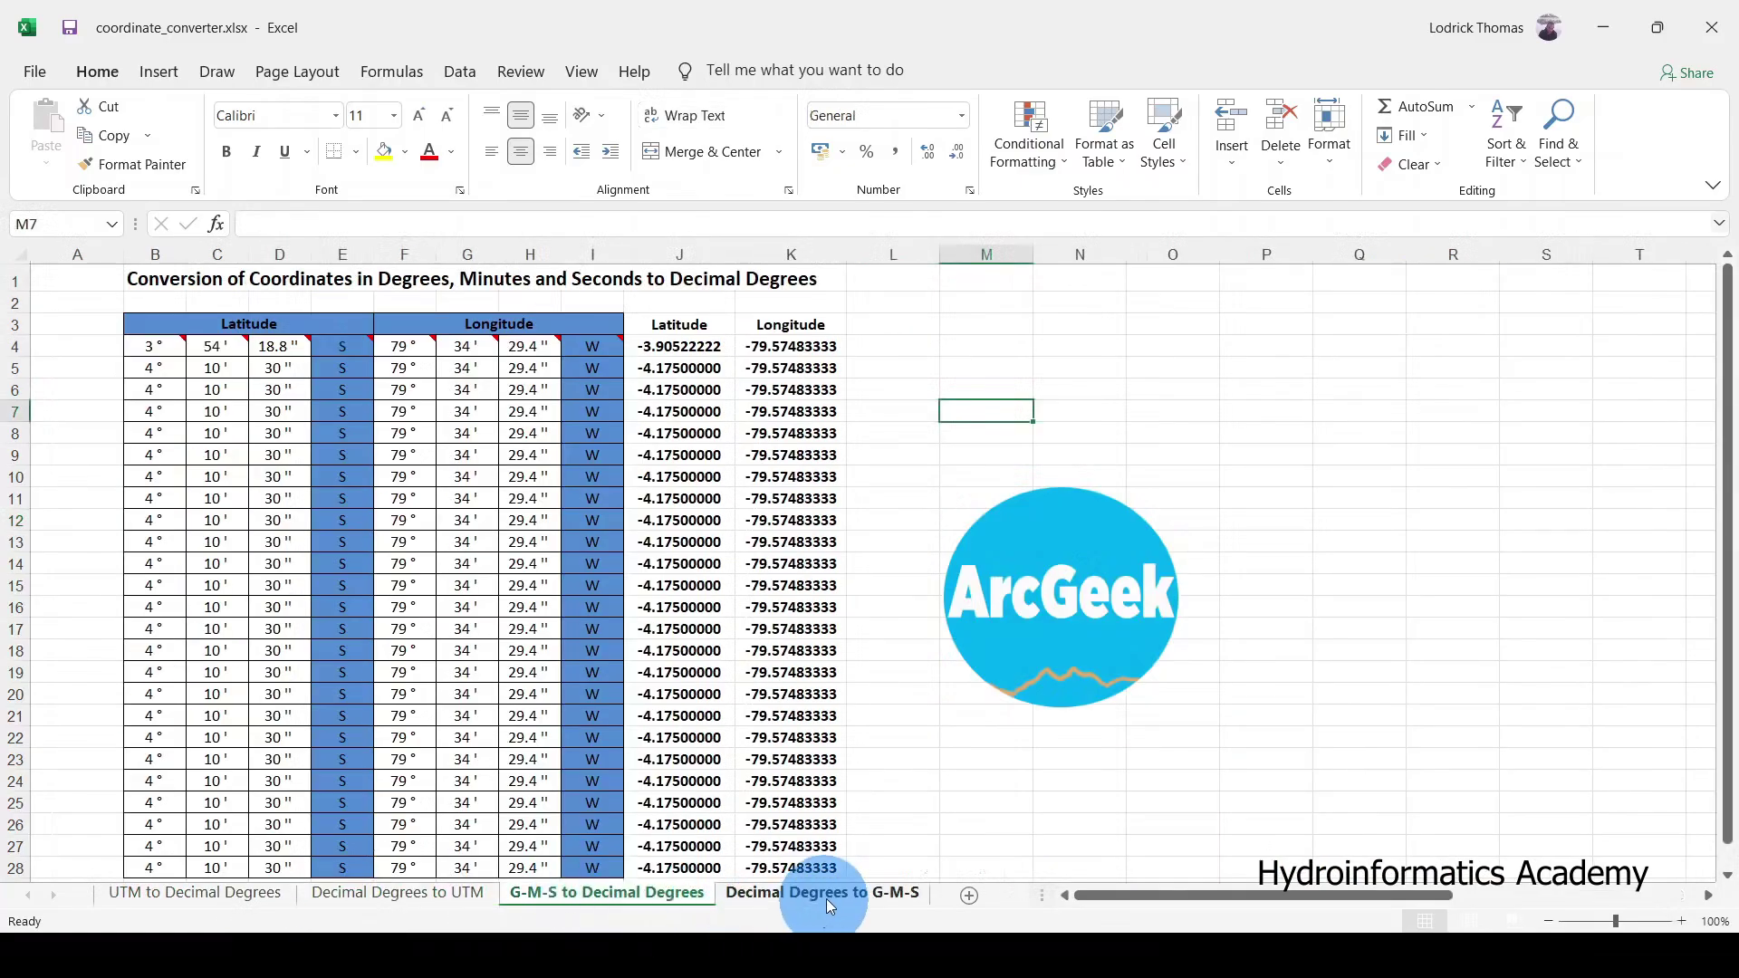
{"action": "left_click", "coordinate": [826, 895]}
{"action": "left_click", "coordinate": [633, 895]}
{"action": "left_click", "coordinate": [188, 892]}
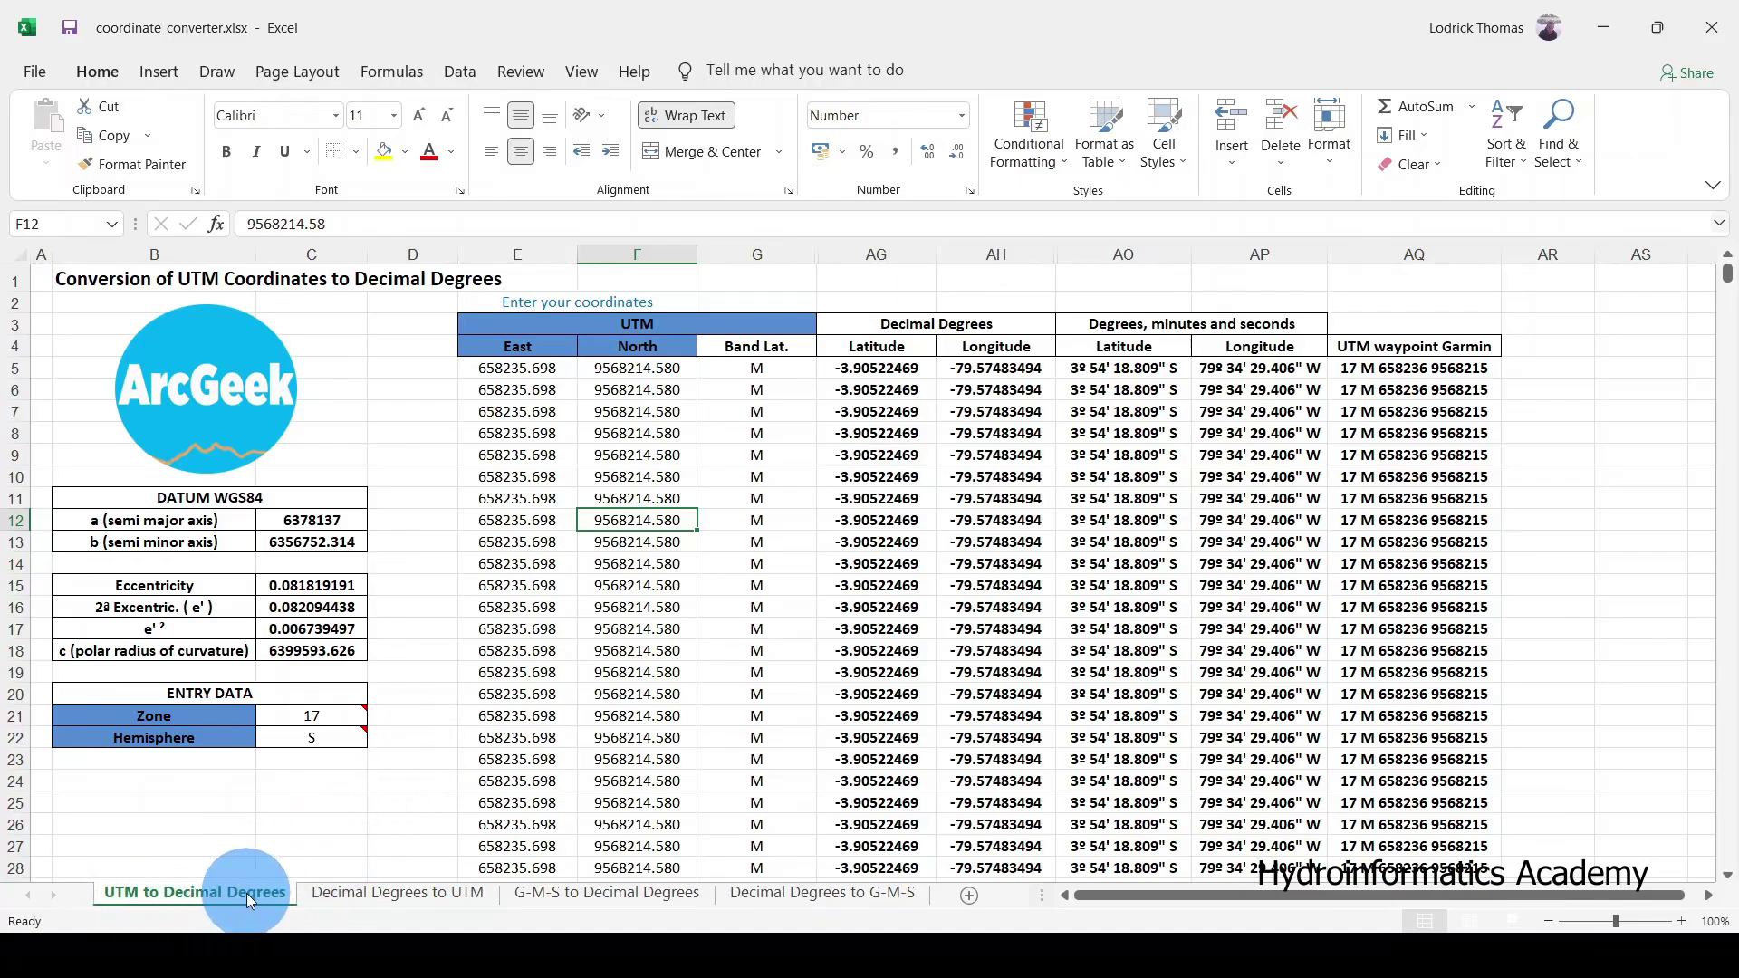
{"action": "left_click", "coordinate": [378, 897]}
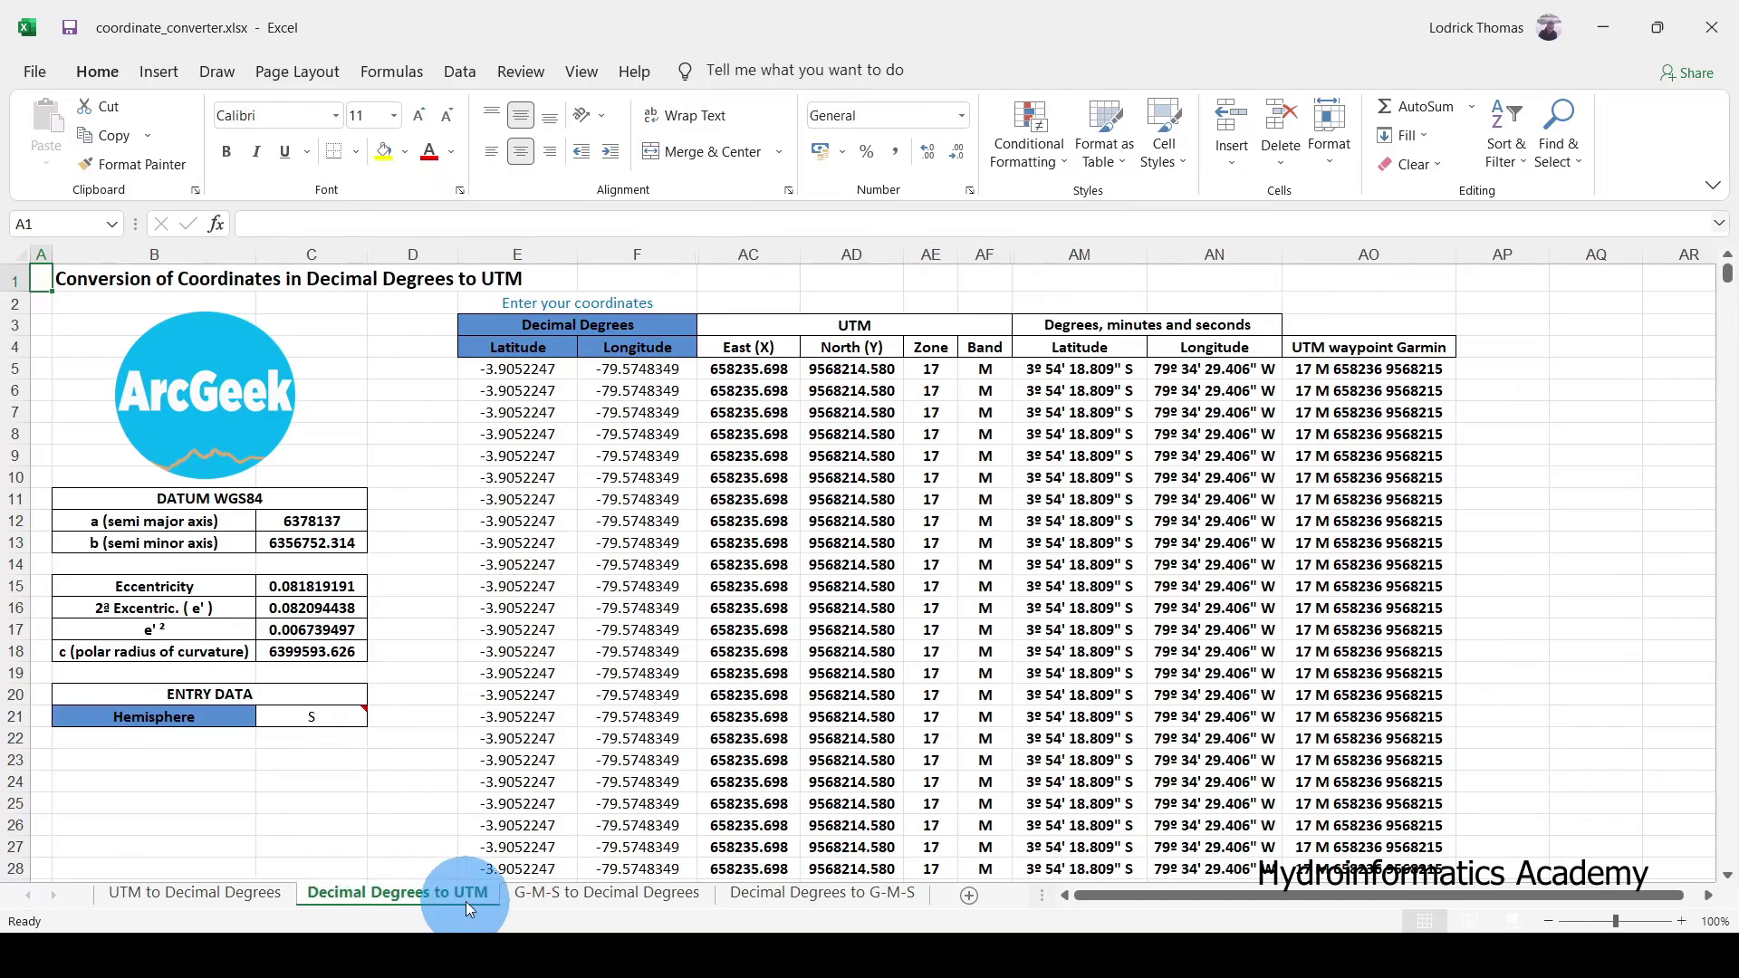
{"action": "left_click", "coordinate": [218, 890]}
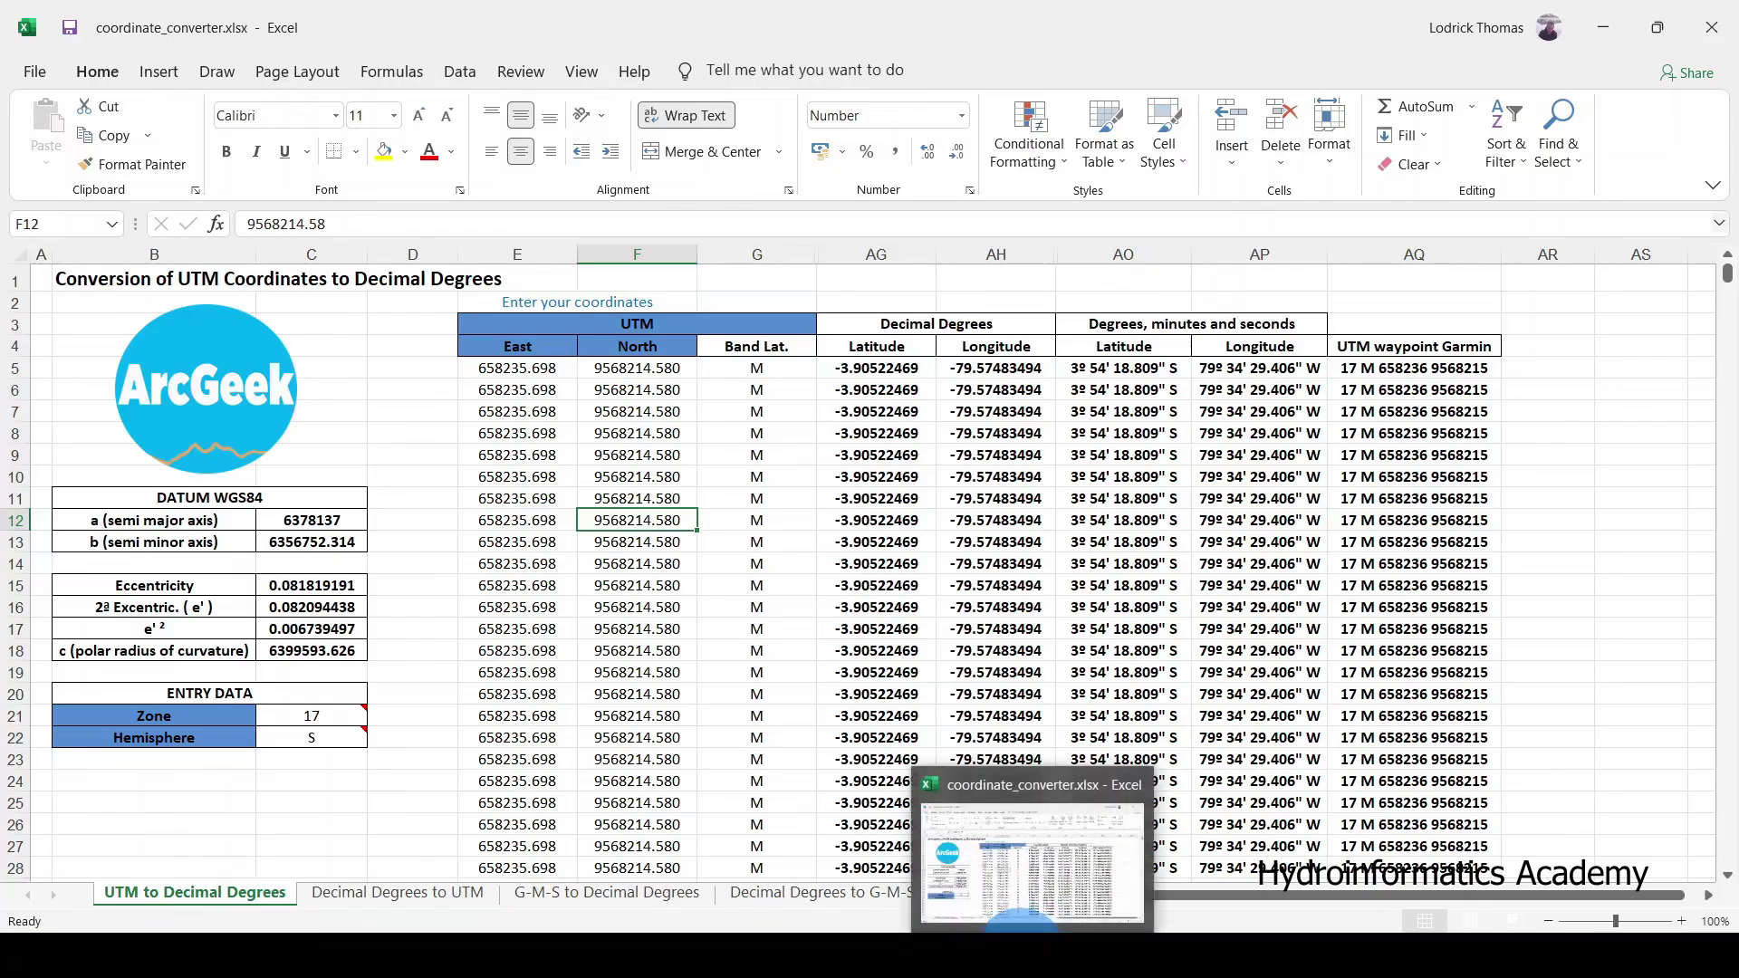
Step: Open sample.xlsx from New folder (4) and review the easting and northing values in its UTM sheet
{"action": "right_click", "coordinate": [1022, 933]}
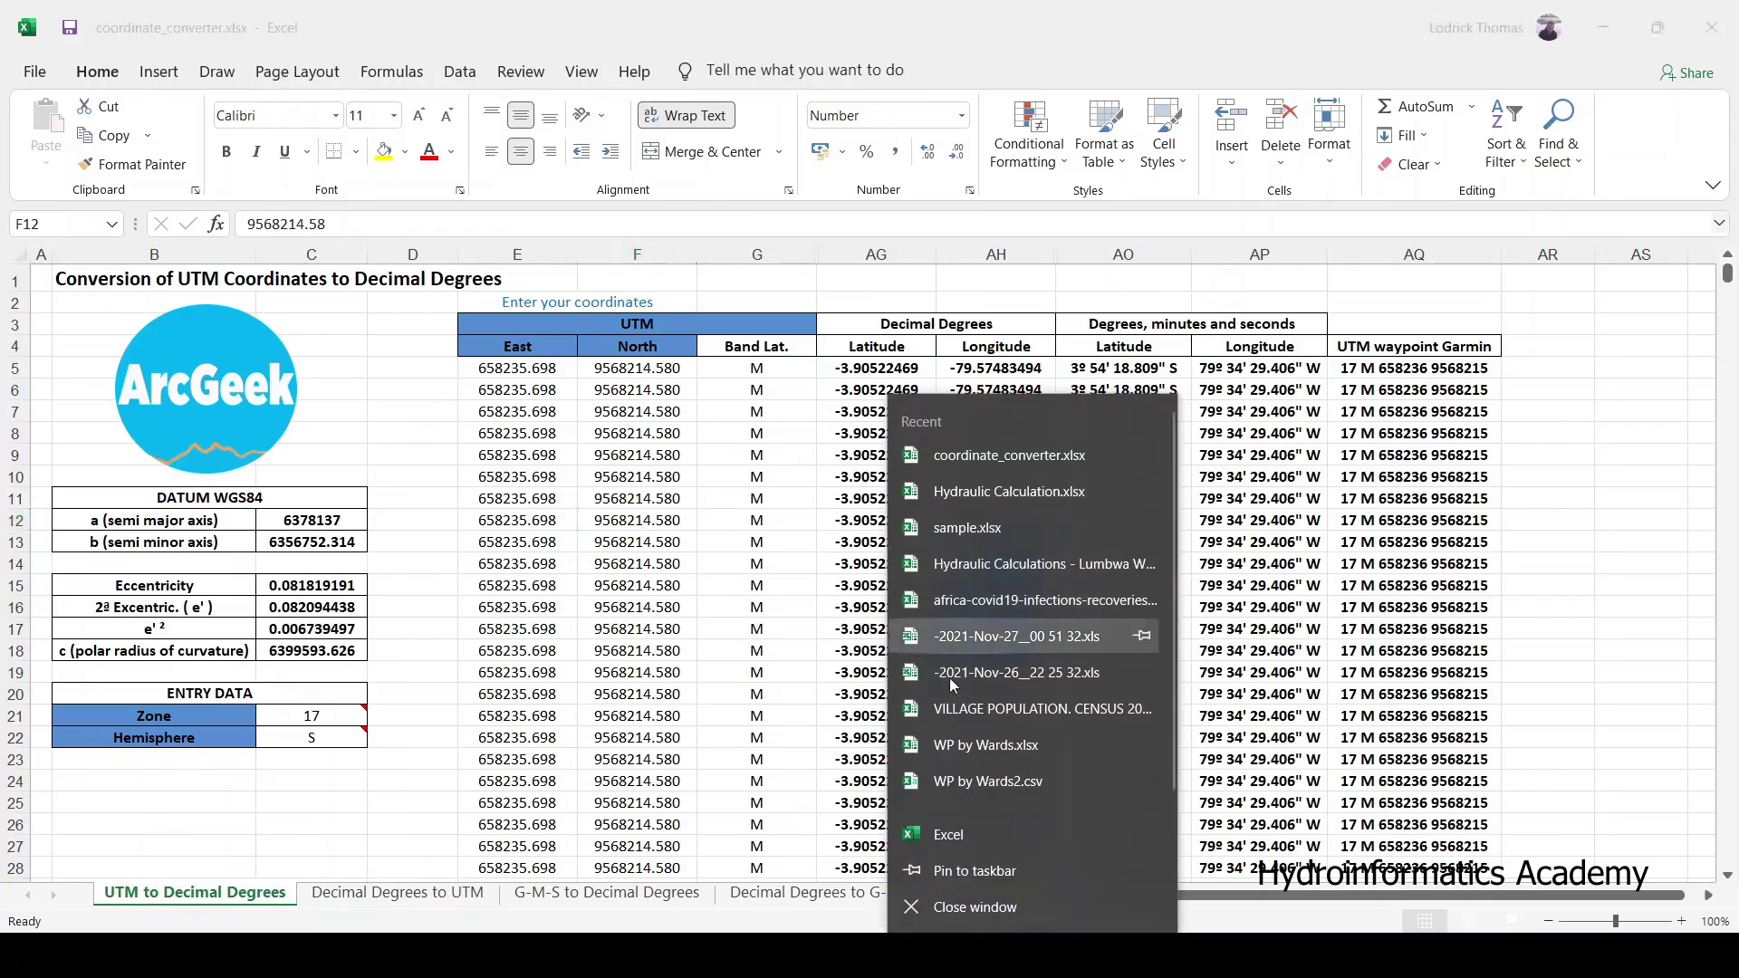
{"action": "left_click", "coordinate": [589, 933]}
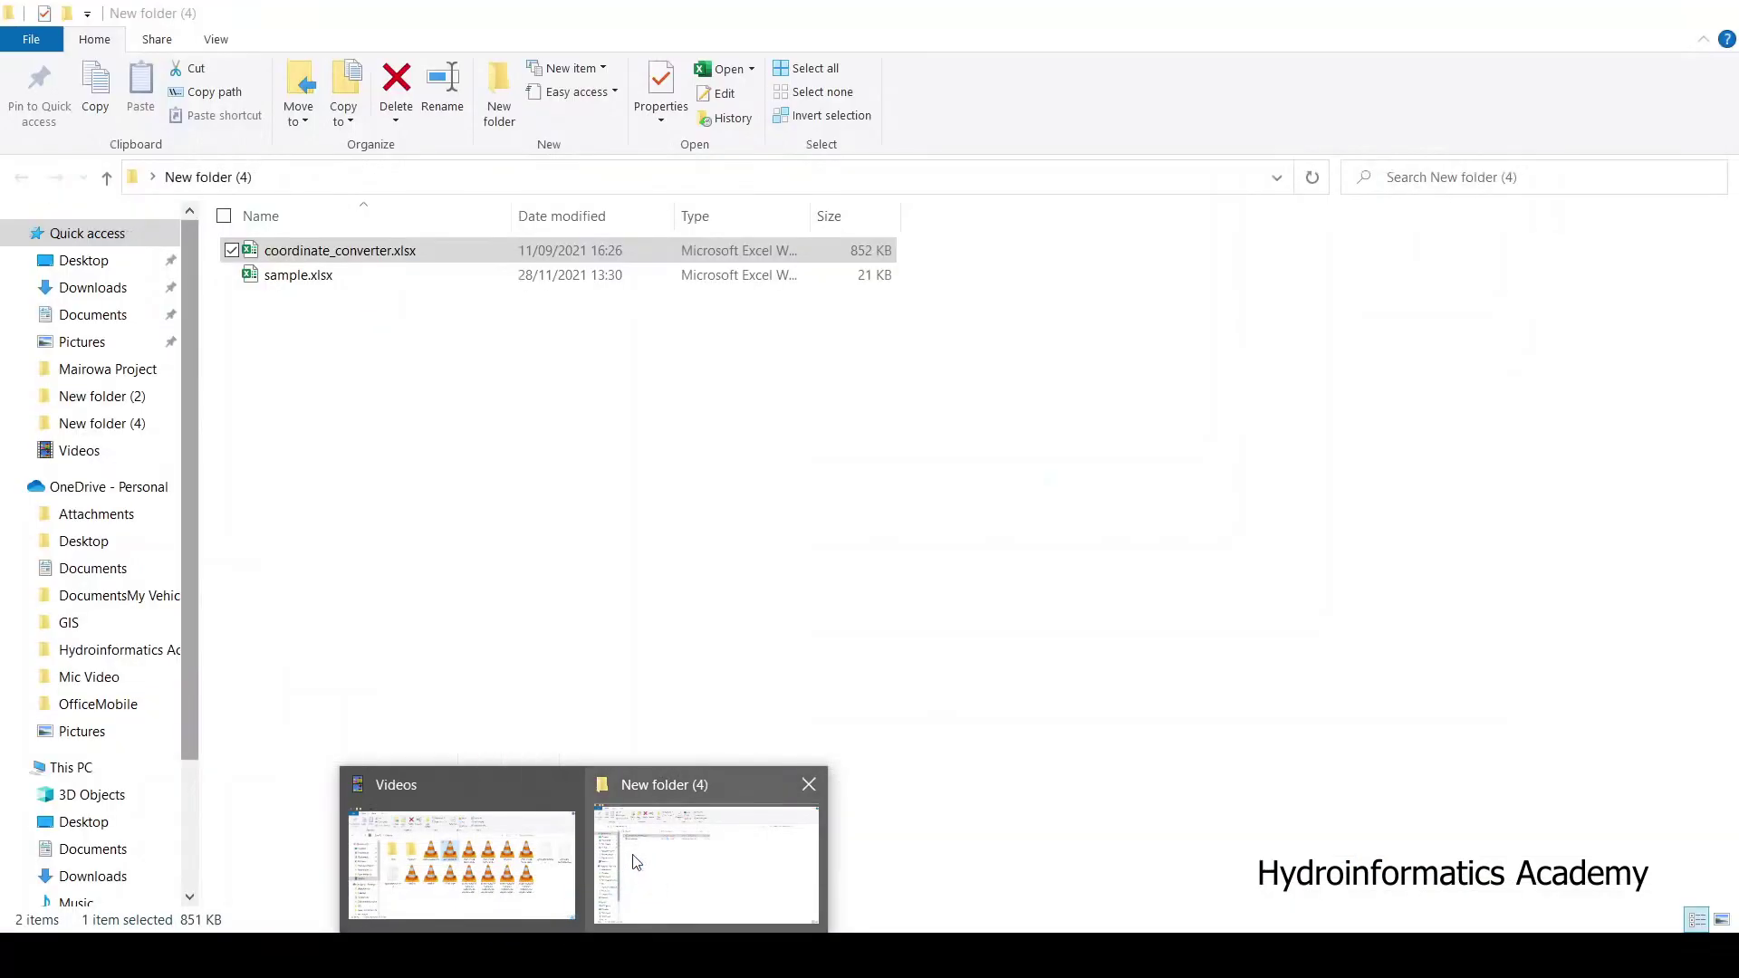
{"action": "left_click", "coordinate": [629, 859]}
{"action": "left_click", "coordinate": [331, 281]}
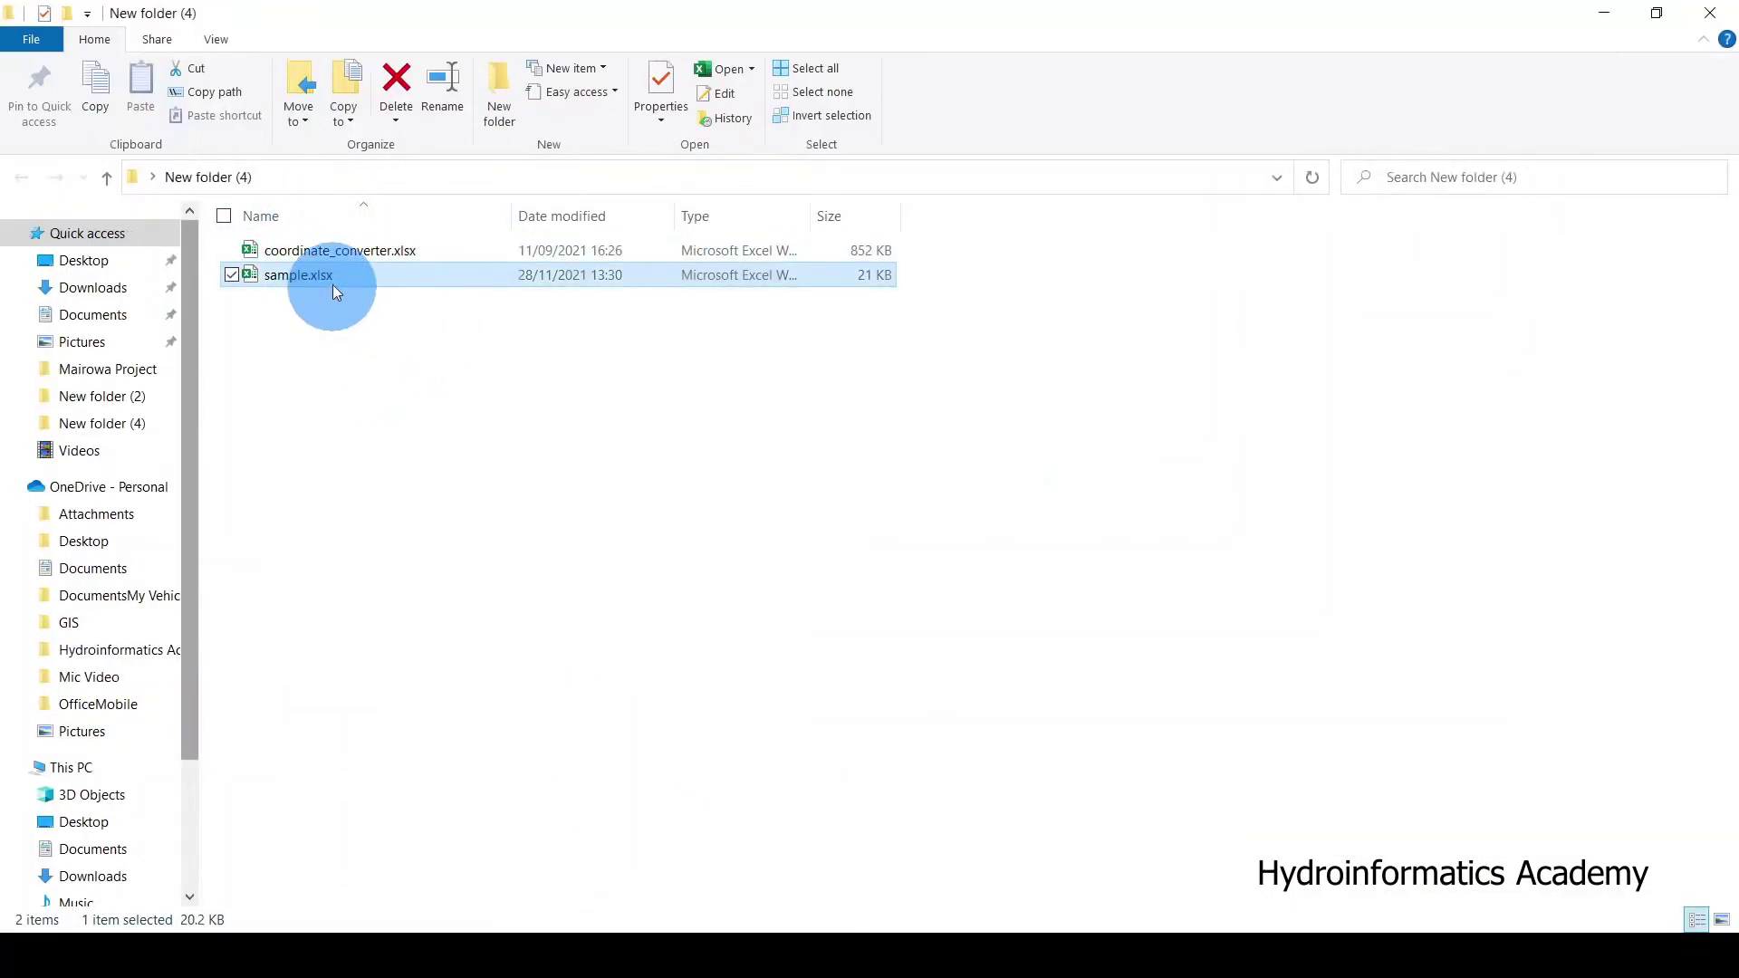
{"action": "key", "text": "alt+Tab"}
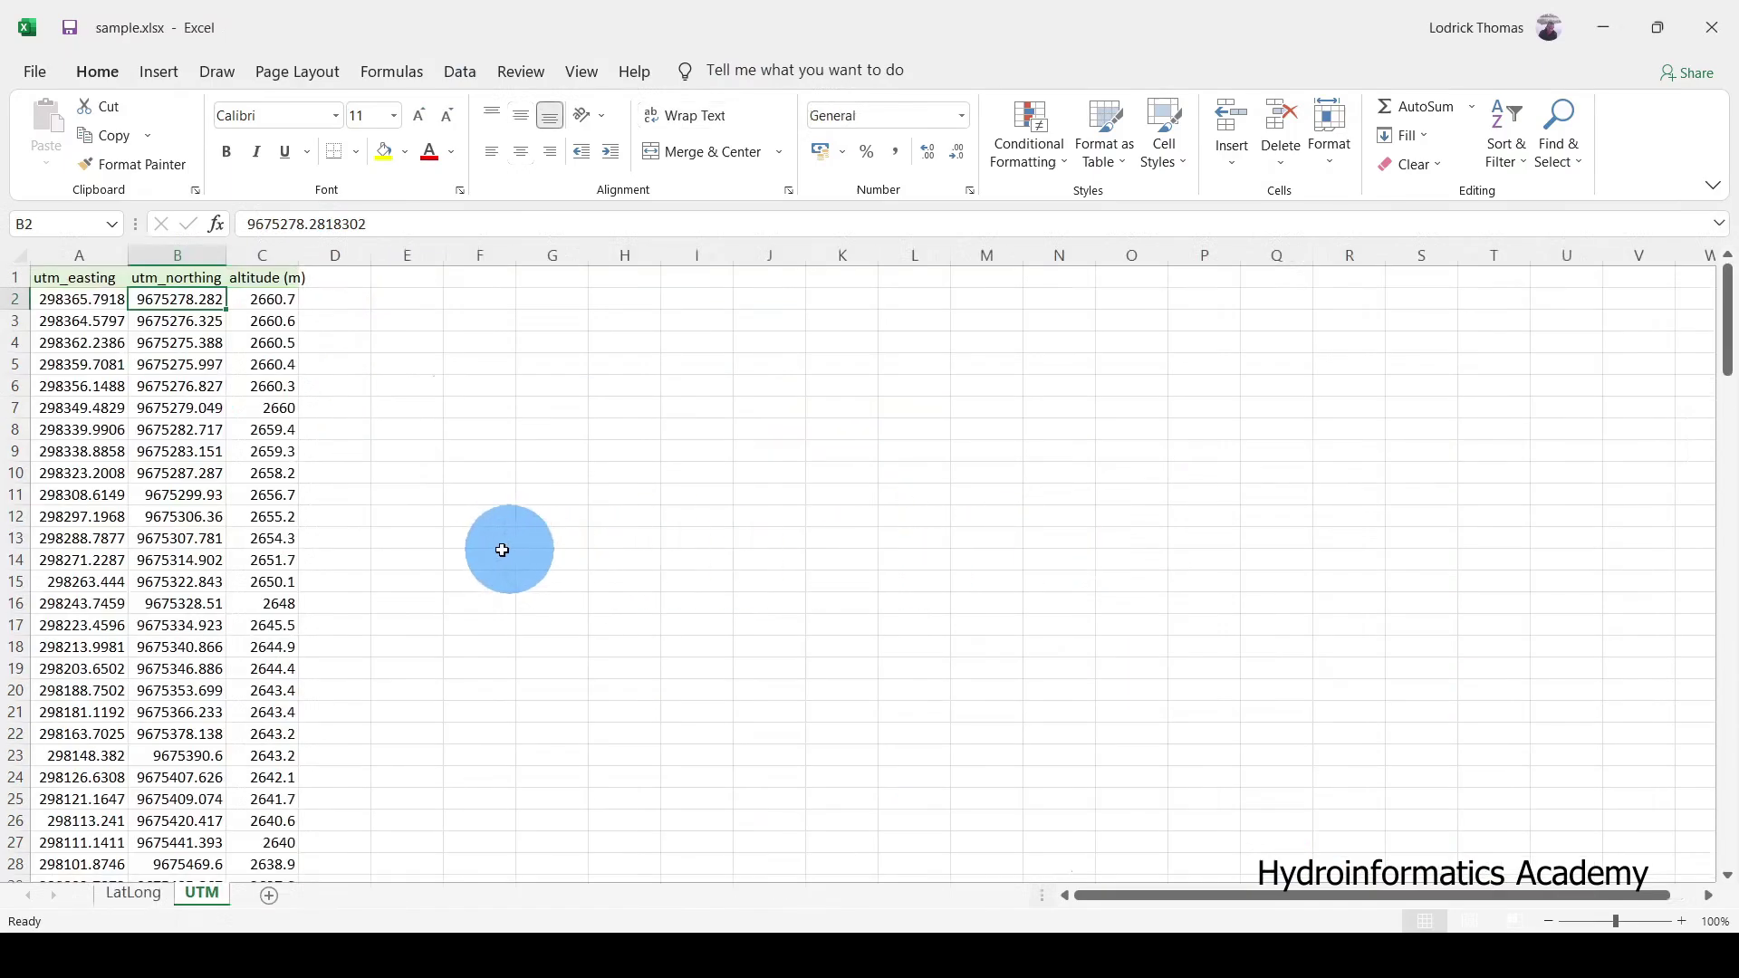
{"action": "left_click", "coordinate": [487, 543]}
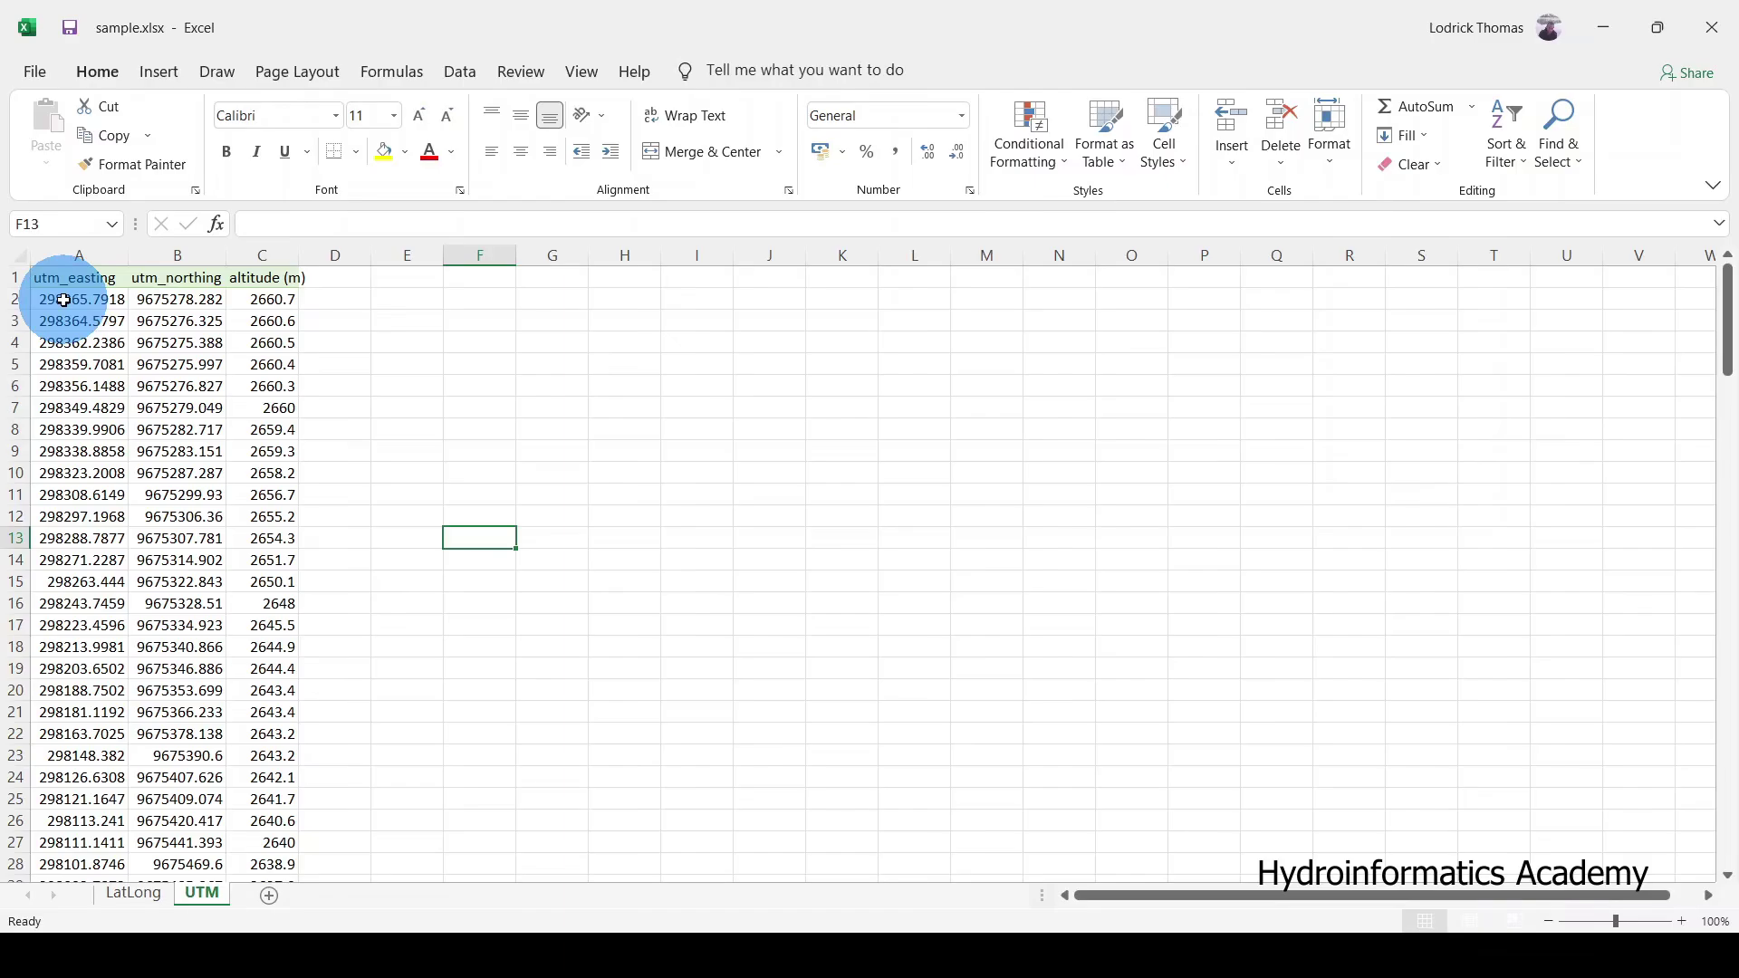
{"action": "left_click_drag", "start_coordinate": [64, 300], "coordinate": [174, 574]}
Step: In the coordinate_converter workbook, set the UTM zone in the entry data to 37
{"action": "mouse_move", "coordinate": [1033, 924]}
{"action": "left_click", "coordinate": [938, 873]}
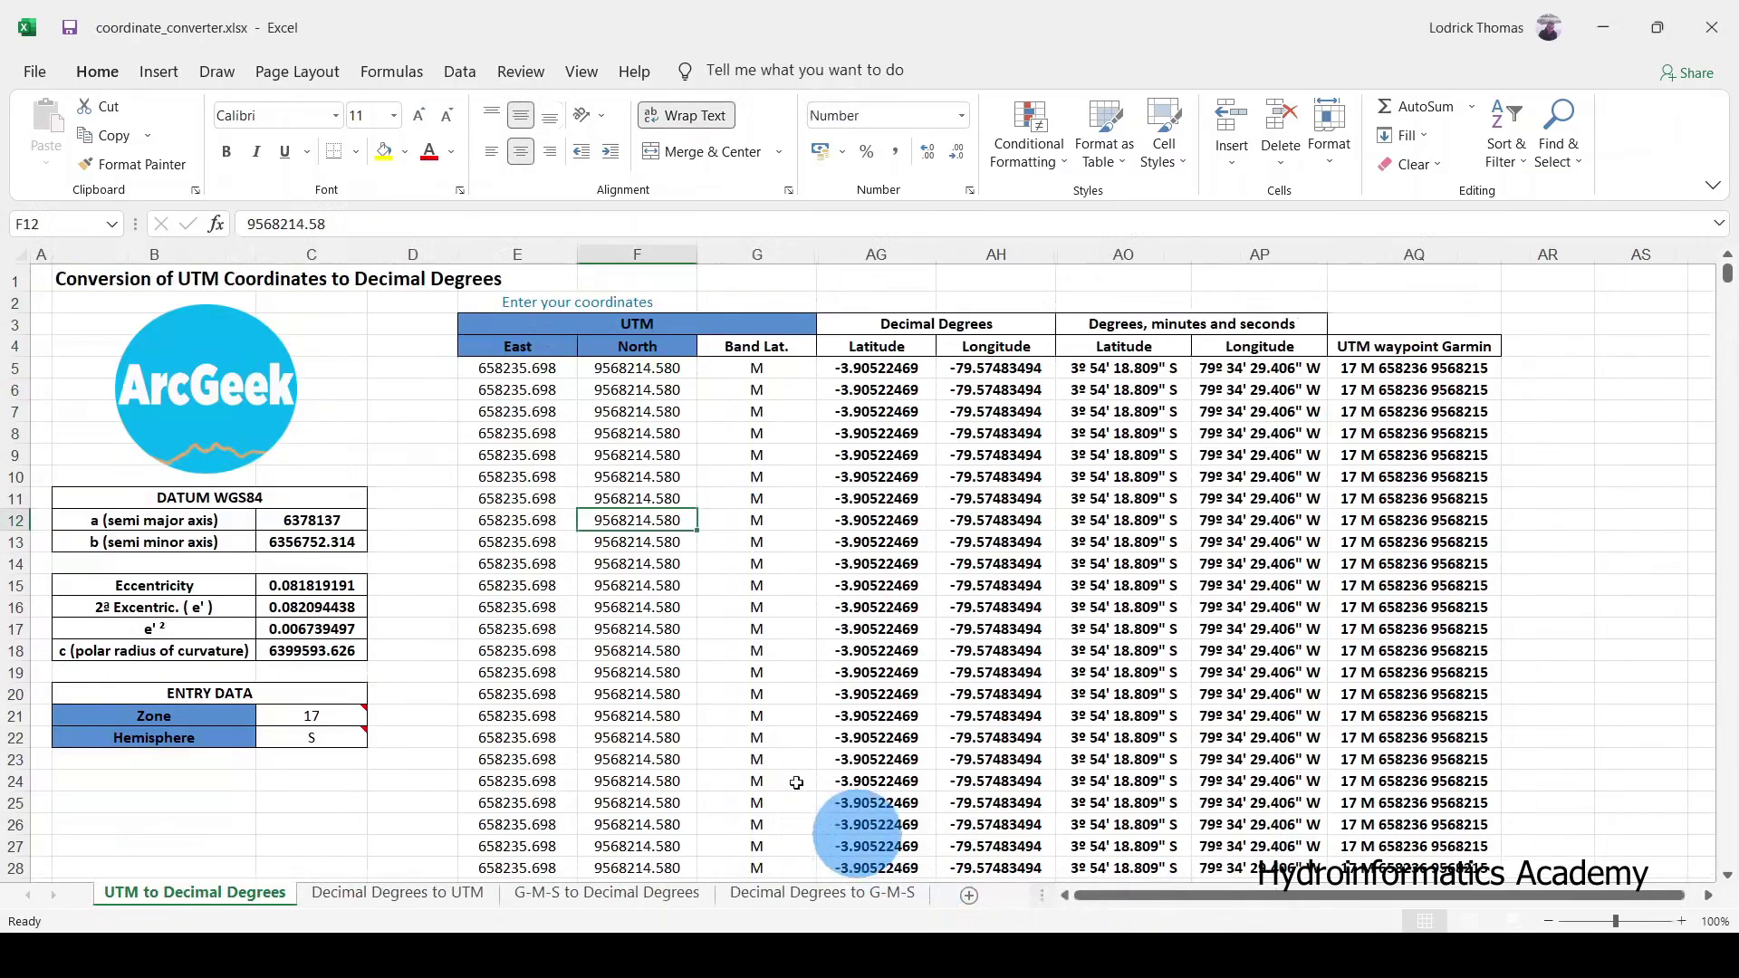
{"action": "left_click", "coordinate": [520, 537]}
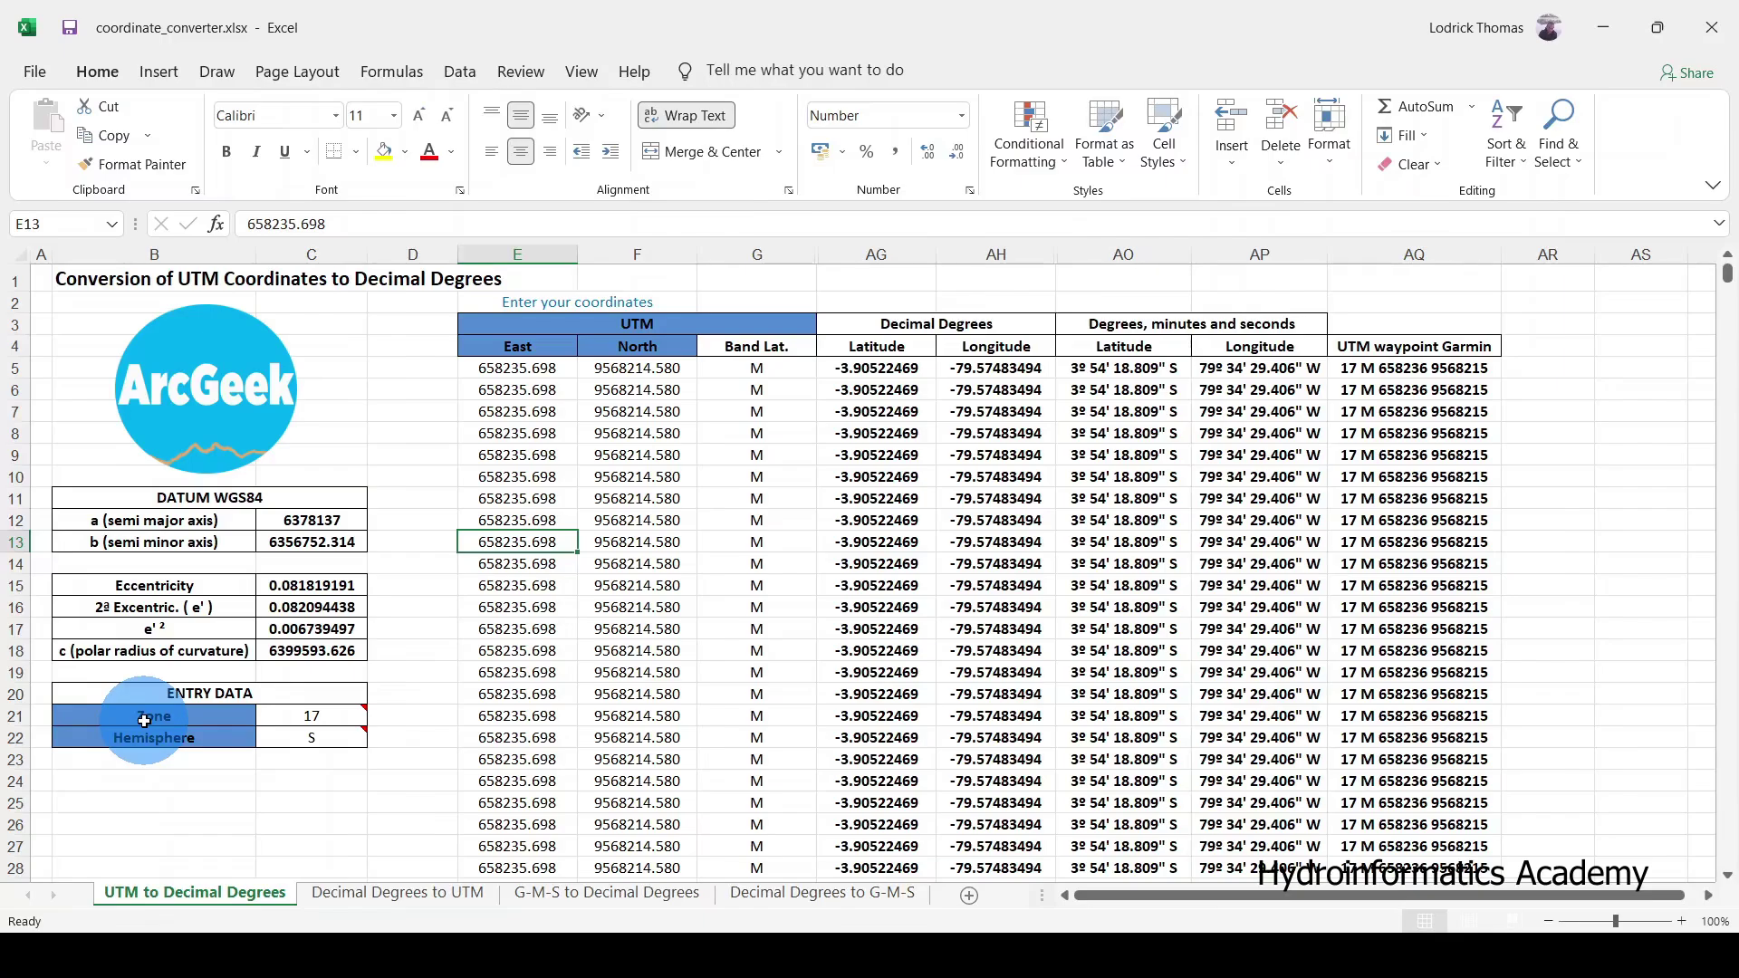
{"action": "left_click", "coordinate": [174, 721]}
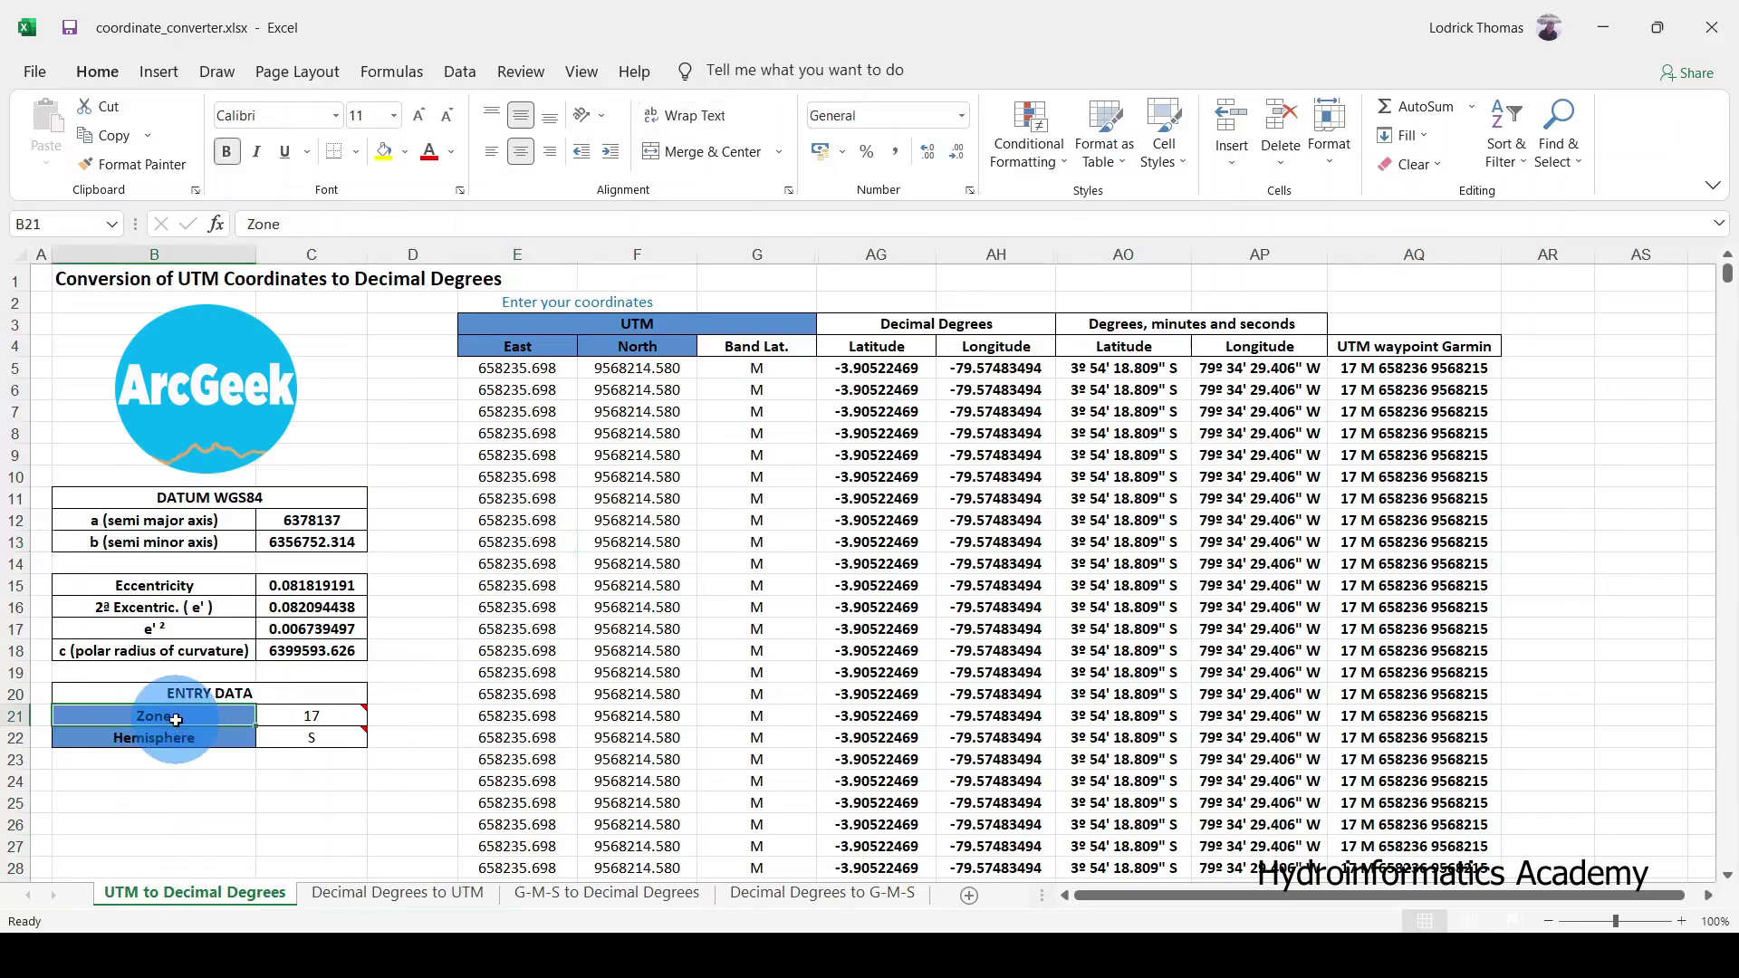
{"action": "left_click", "coordinate": [322, 719]}
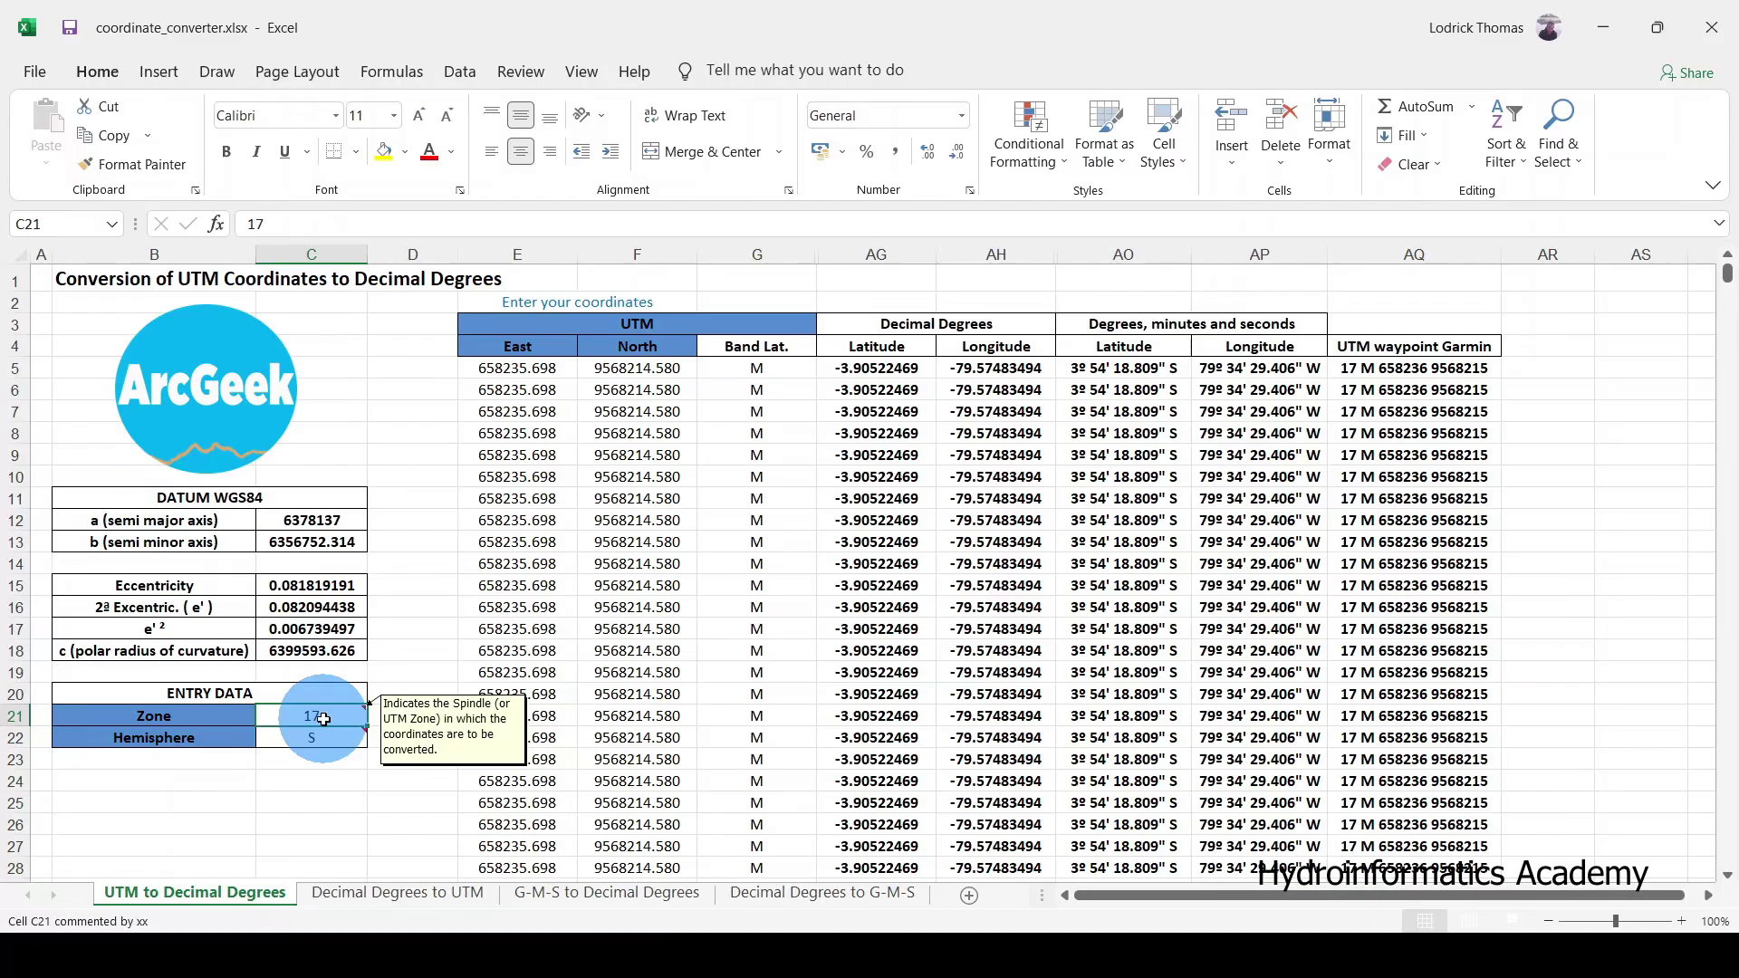
{"action": "type", "text": "37"}
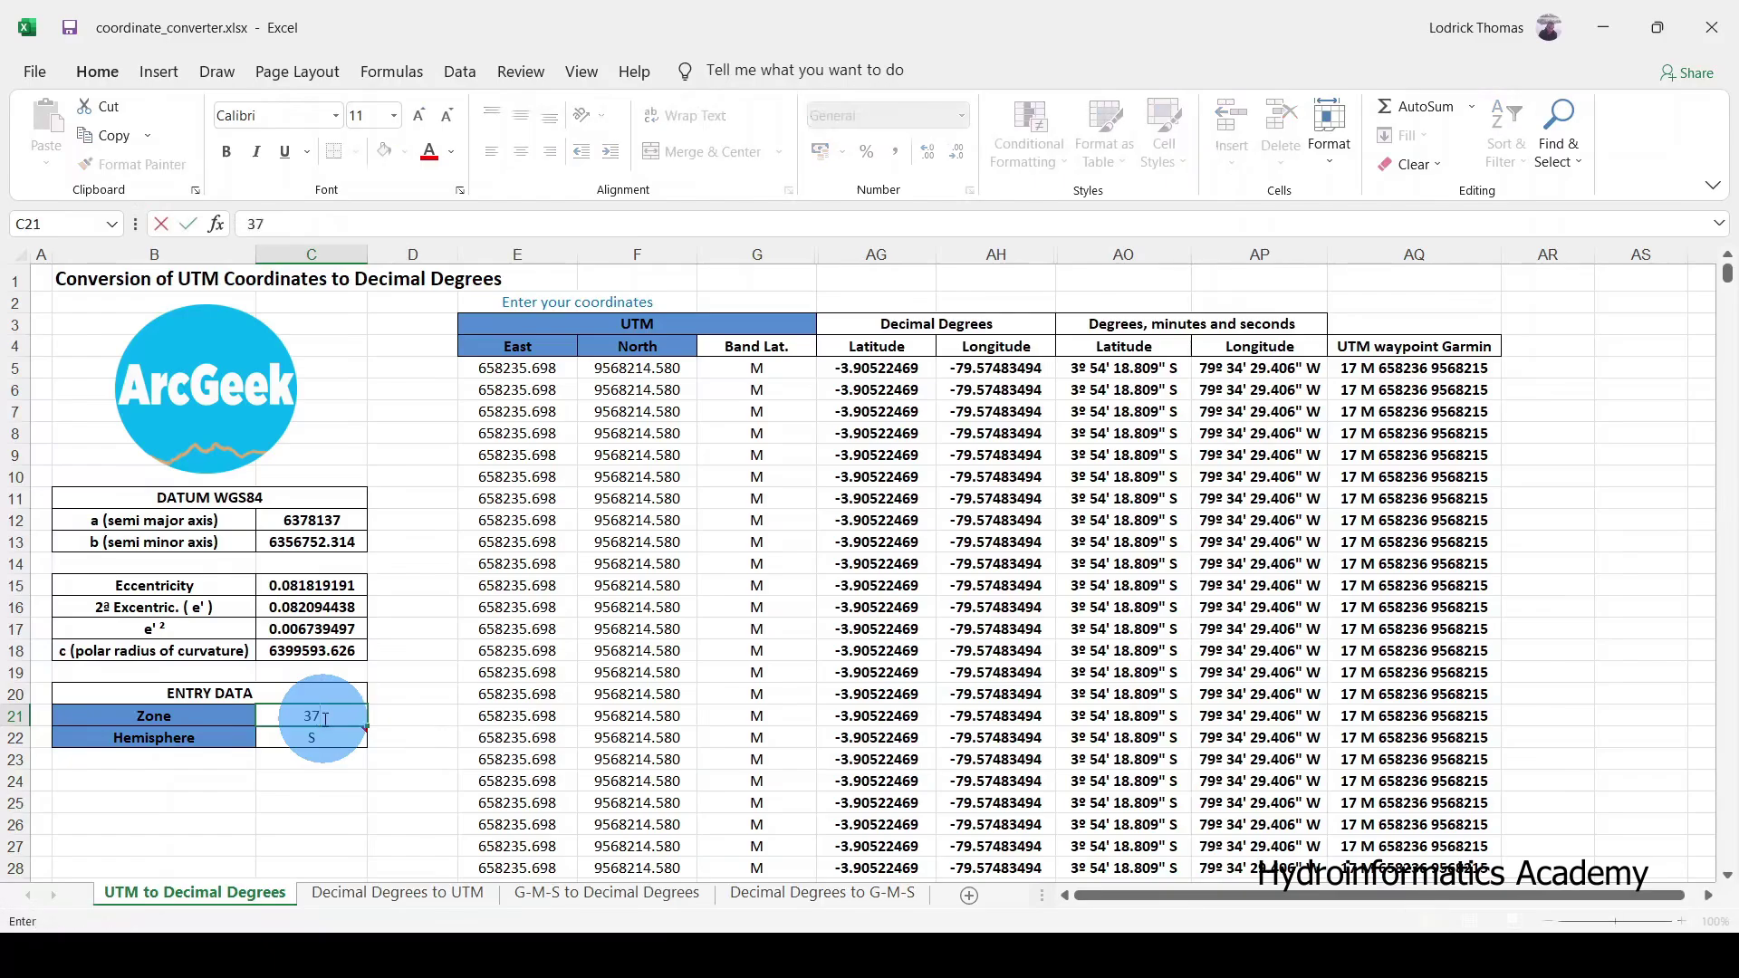
{"action": "left_click", "coordinate": [427, 696]}
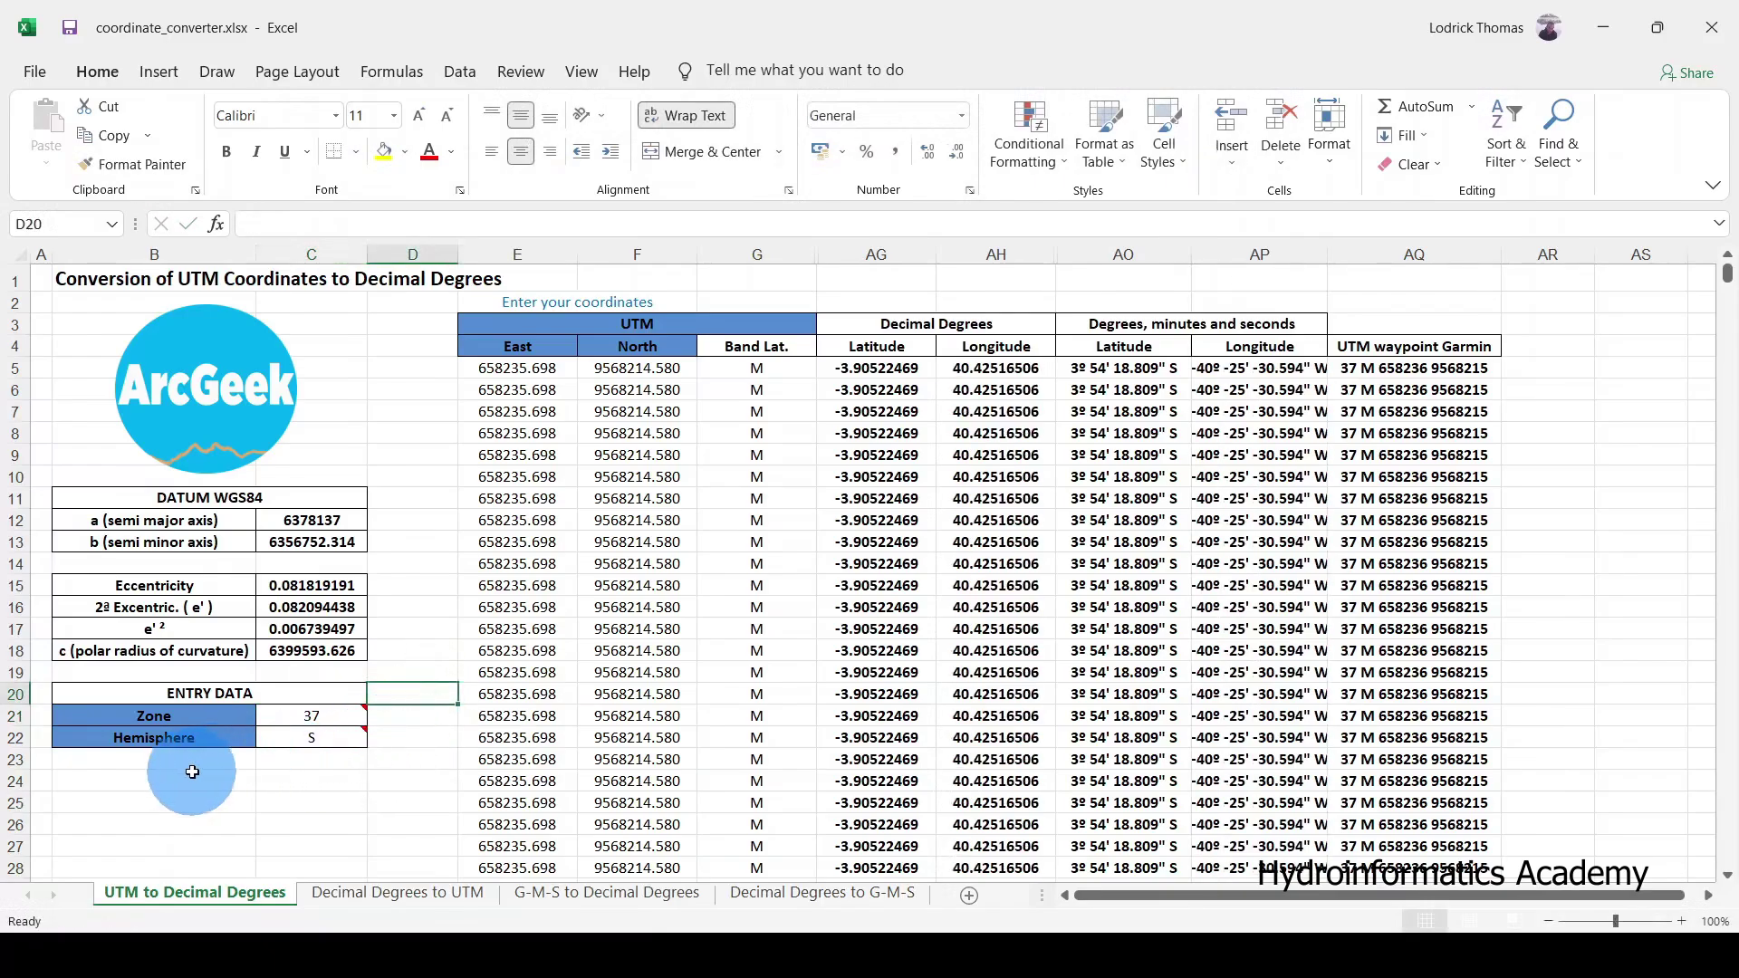
Step: Try hemisphere N in the entry data and set it back to S
{"action": "left_click", "coordinate": [176, 737]}
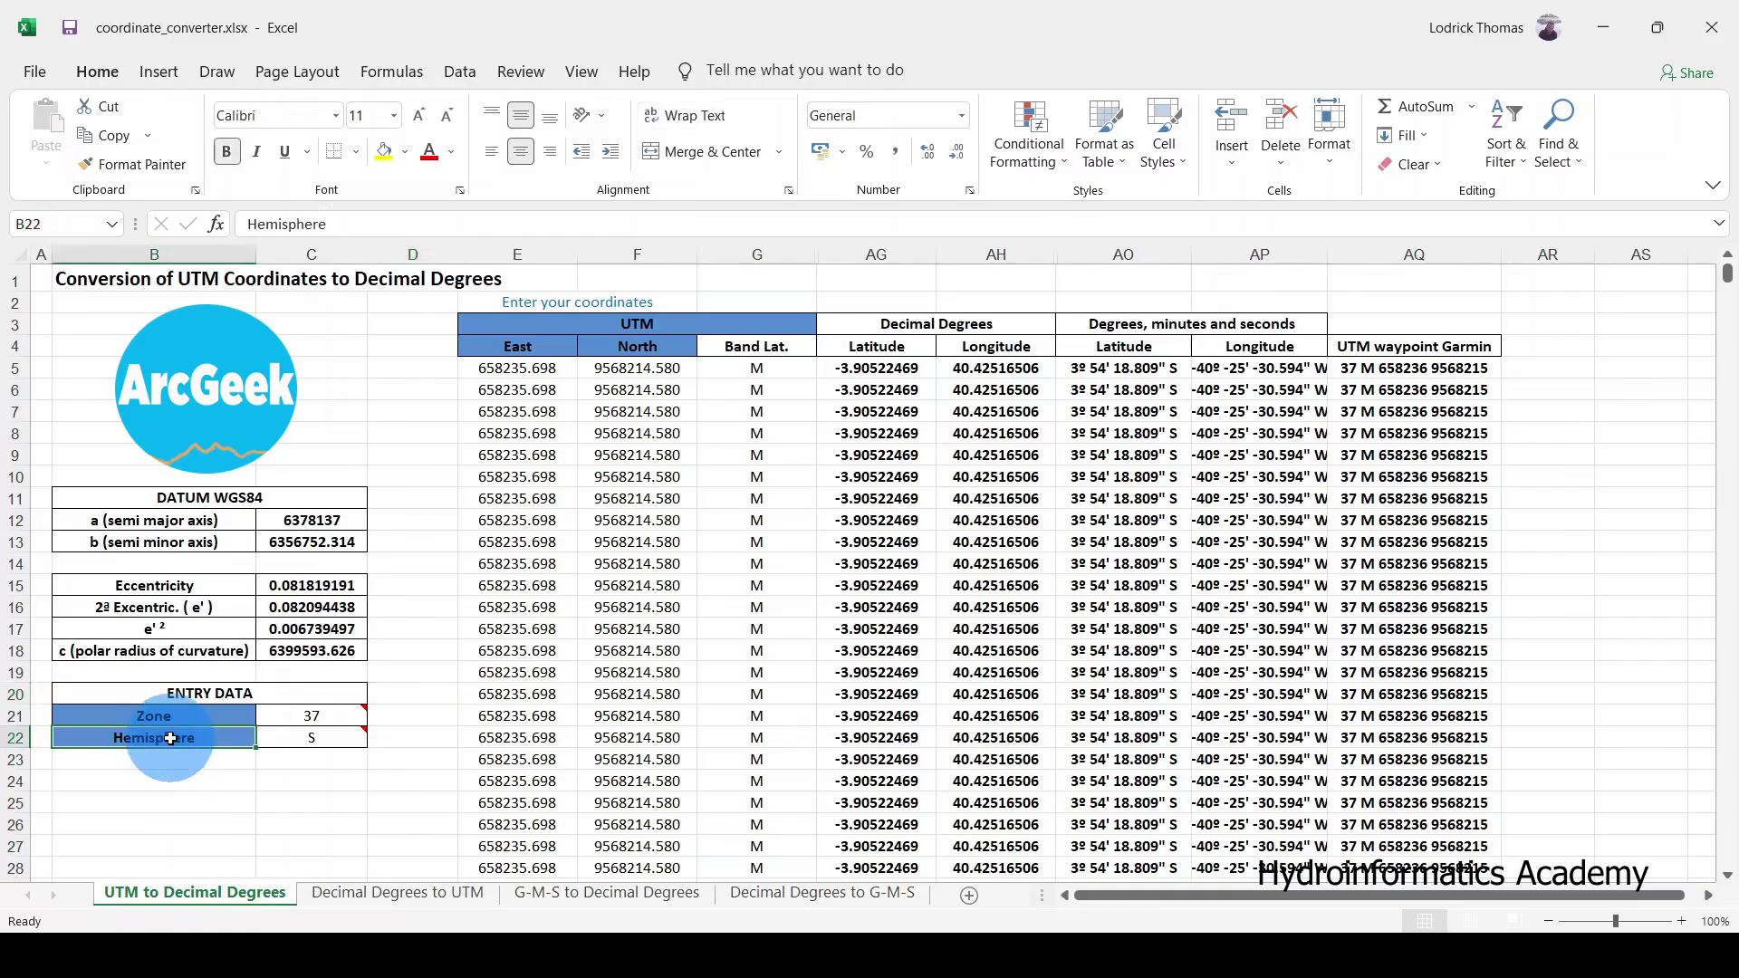
{"action": "left_click", "coordinate": [336, 742]}
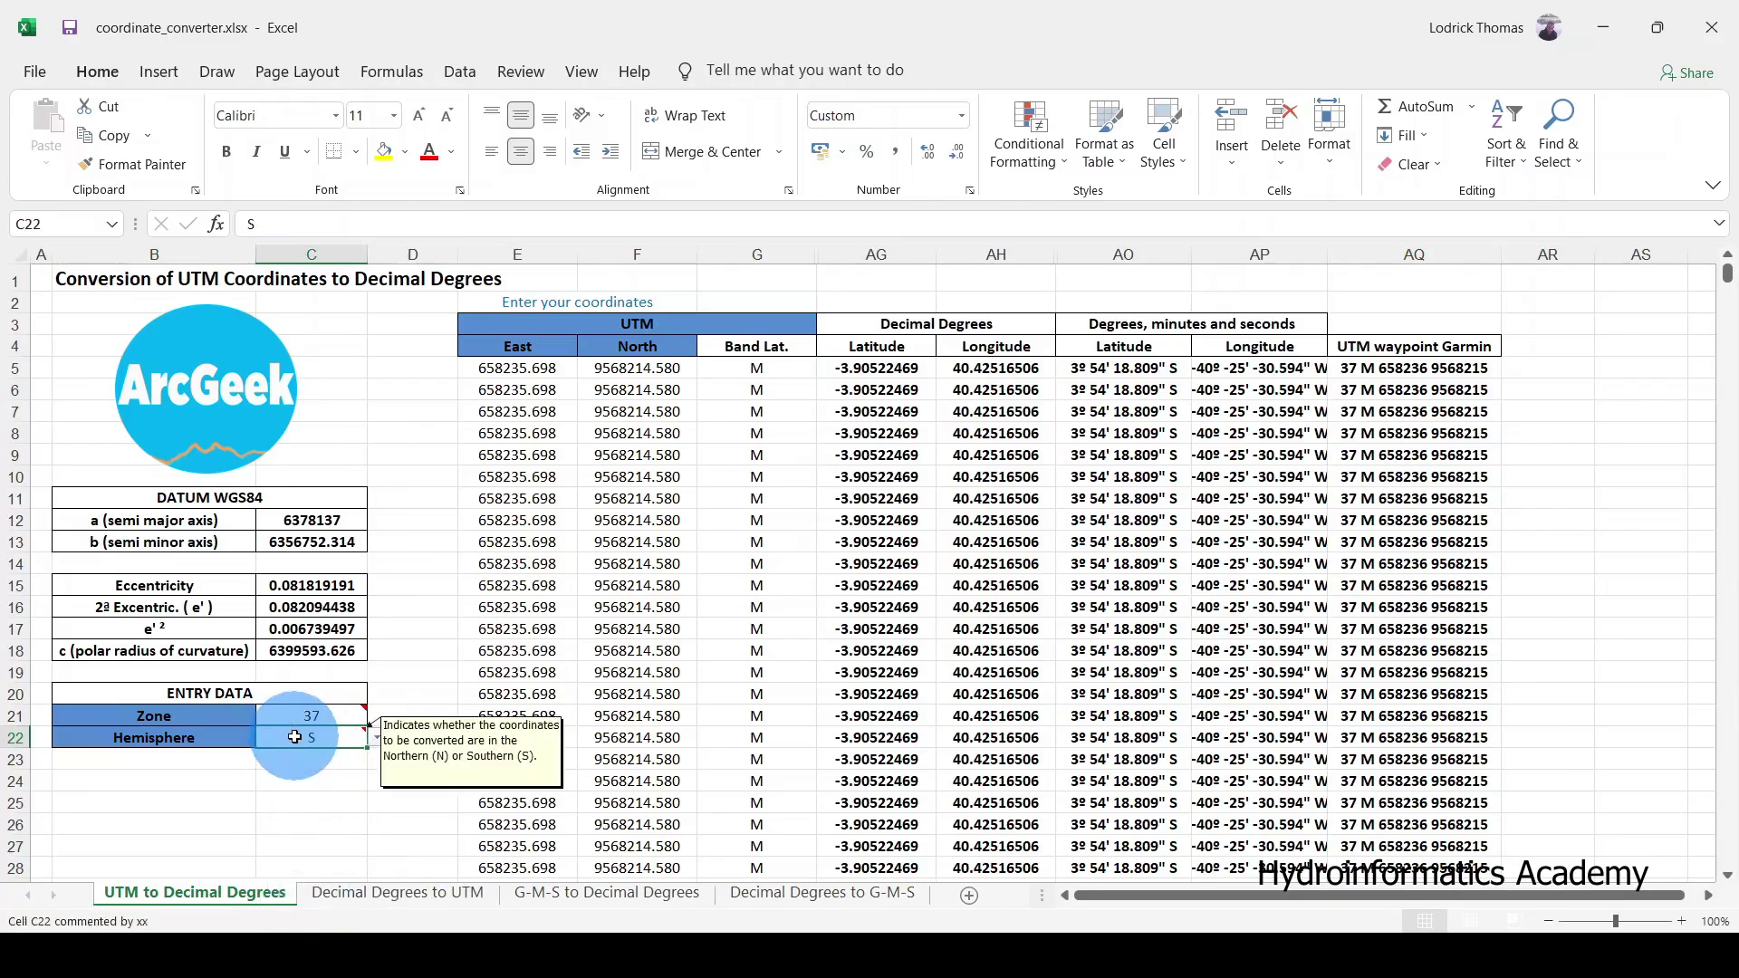
{"action": "left_click", "coordinate": [379, 739]}
{"action": "left_click", "coordinate": [300, 757]}
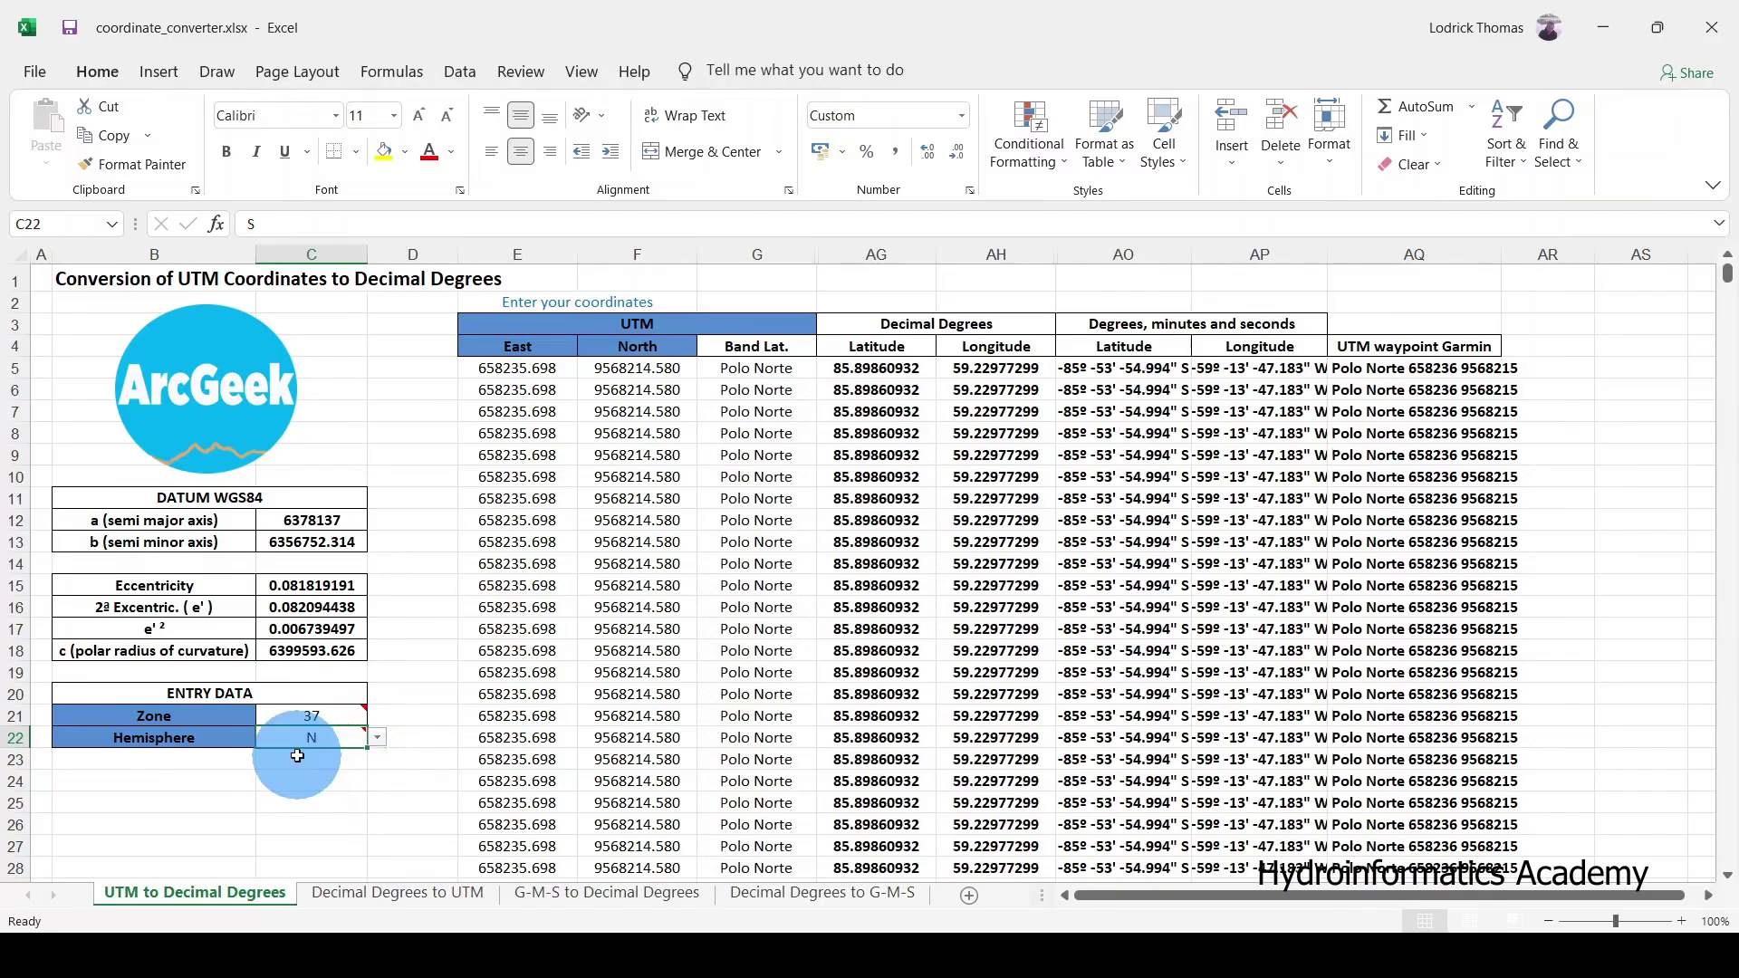
{"action": "left_click", "coordinate": [377, 739]}
{"action": "left_click", "coordinate": [296, 775]}
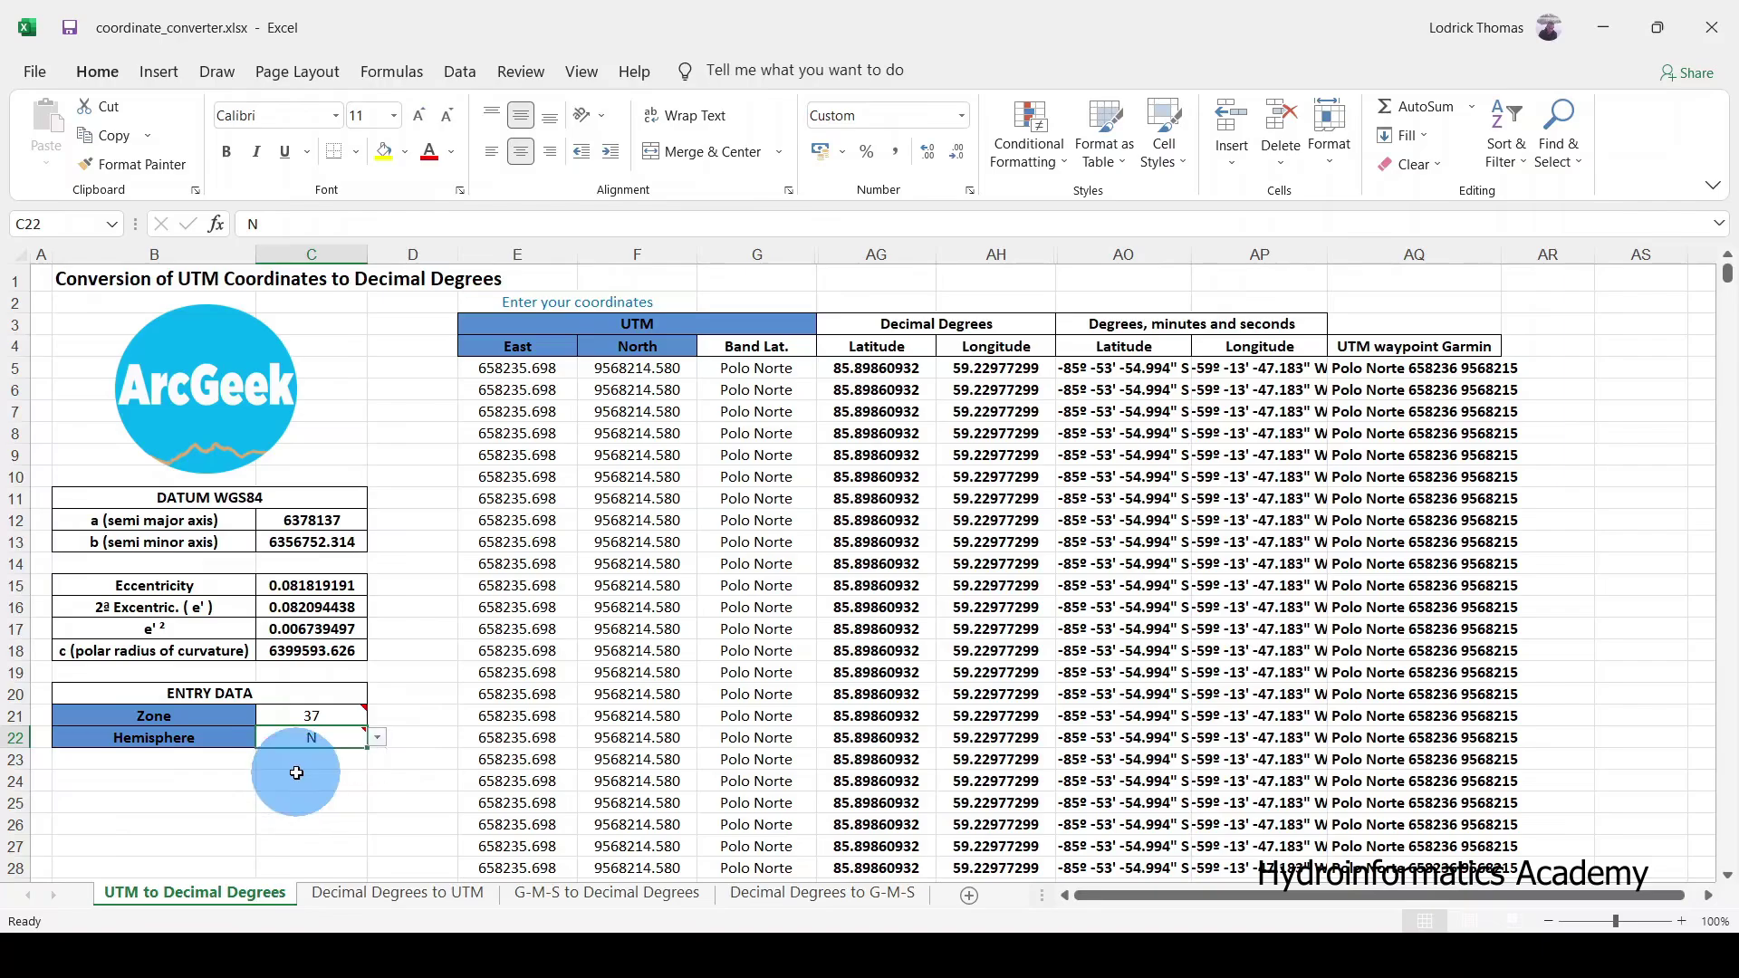
{"action": "left_click", "coordinate": [217, 745]}
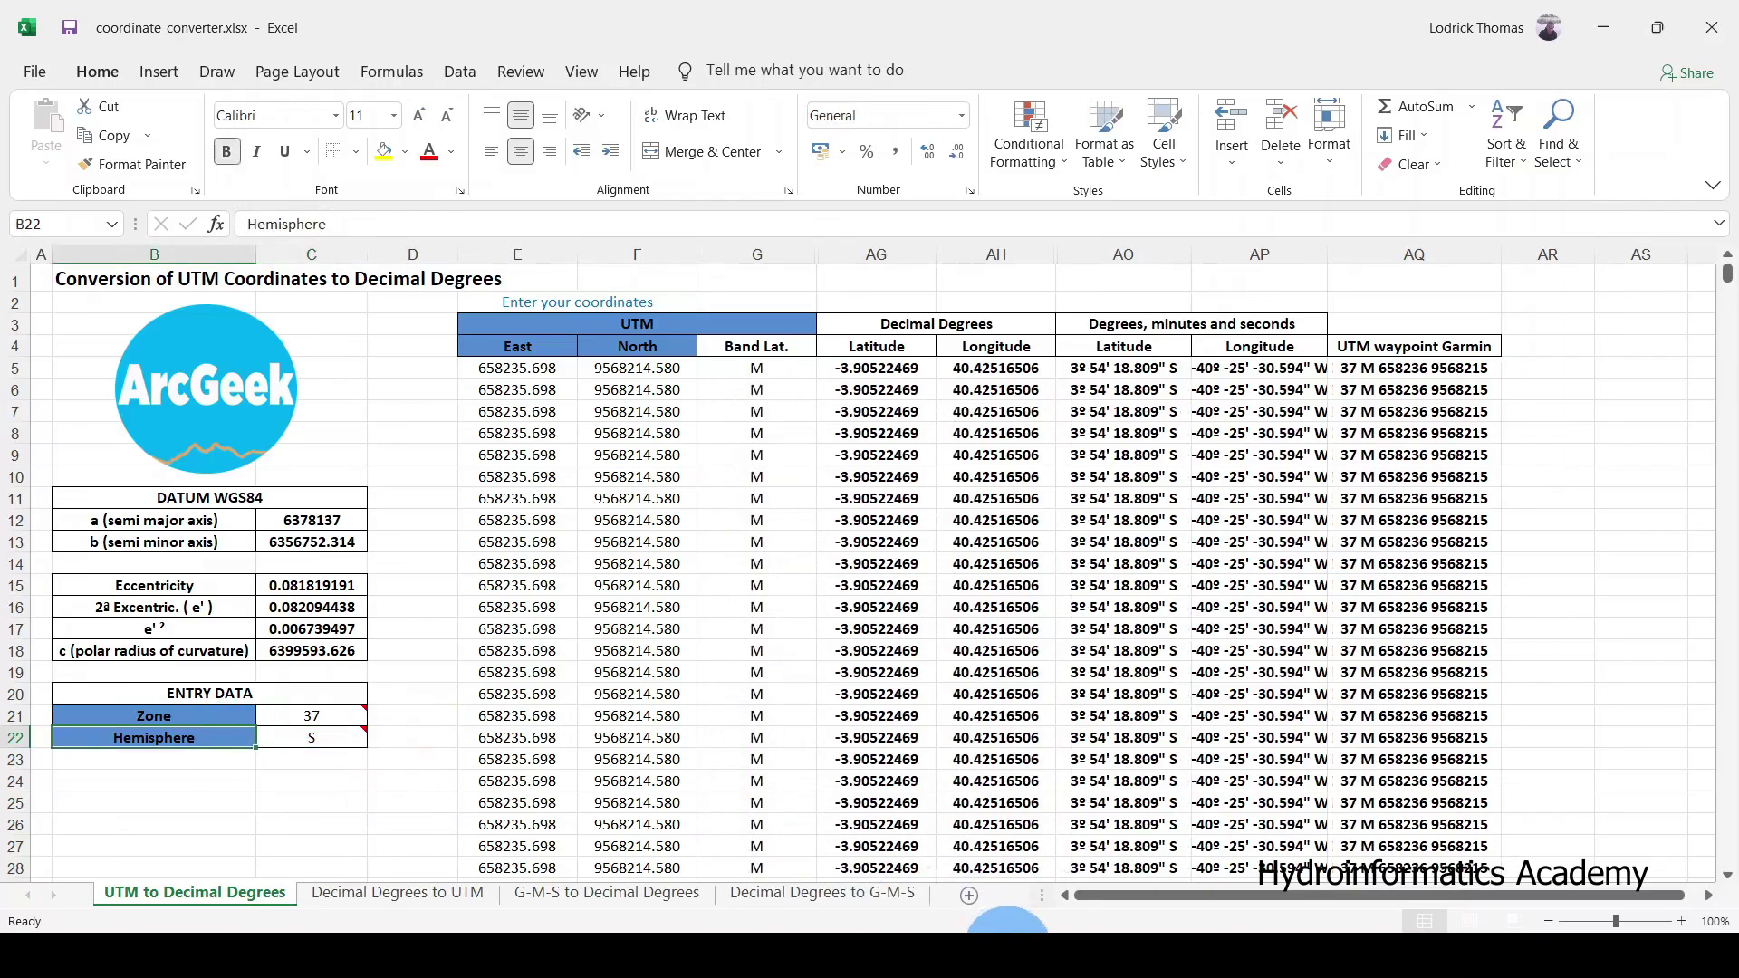
Step: Copy the easting and northing values in A2:B20 of the UTM sheet in sample.xlsx
{"action": "mouse_move", "coordinate": [1033, 953]}
{"action": "left_click", "coordinate": [1122, 872]}
{"action": "left_click_drag", "start_coordinate": [80, 299], "coordinate": [177, 581]}
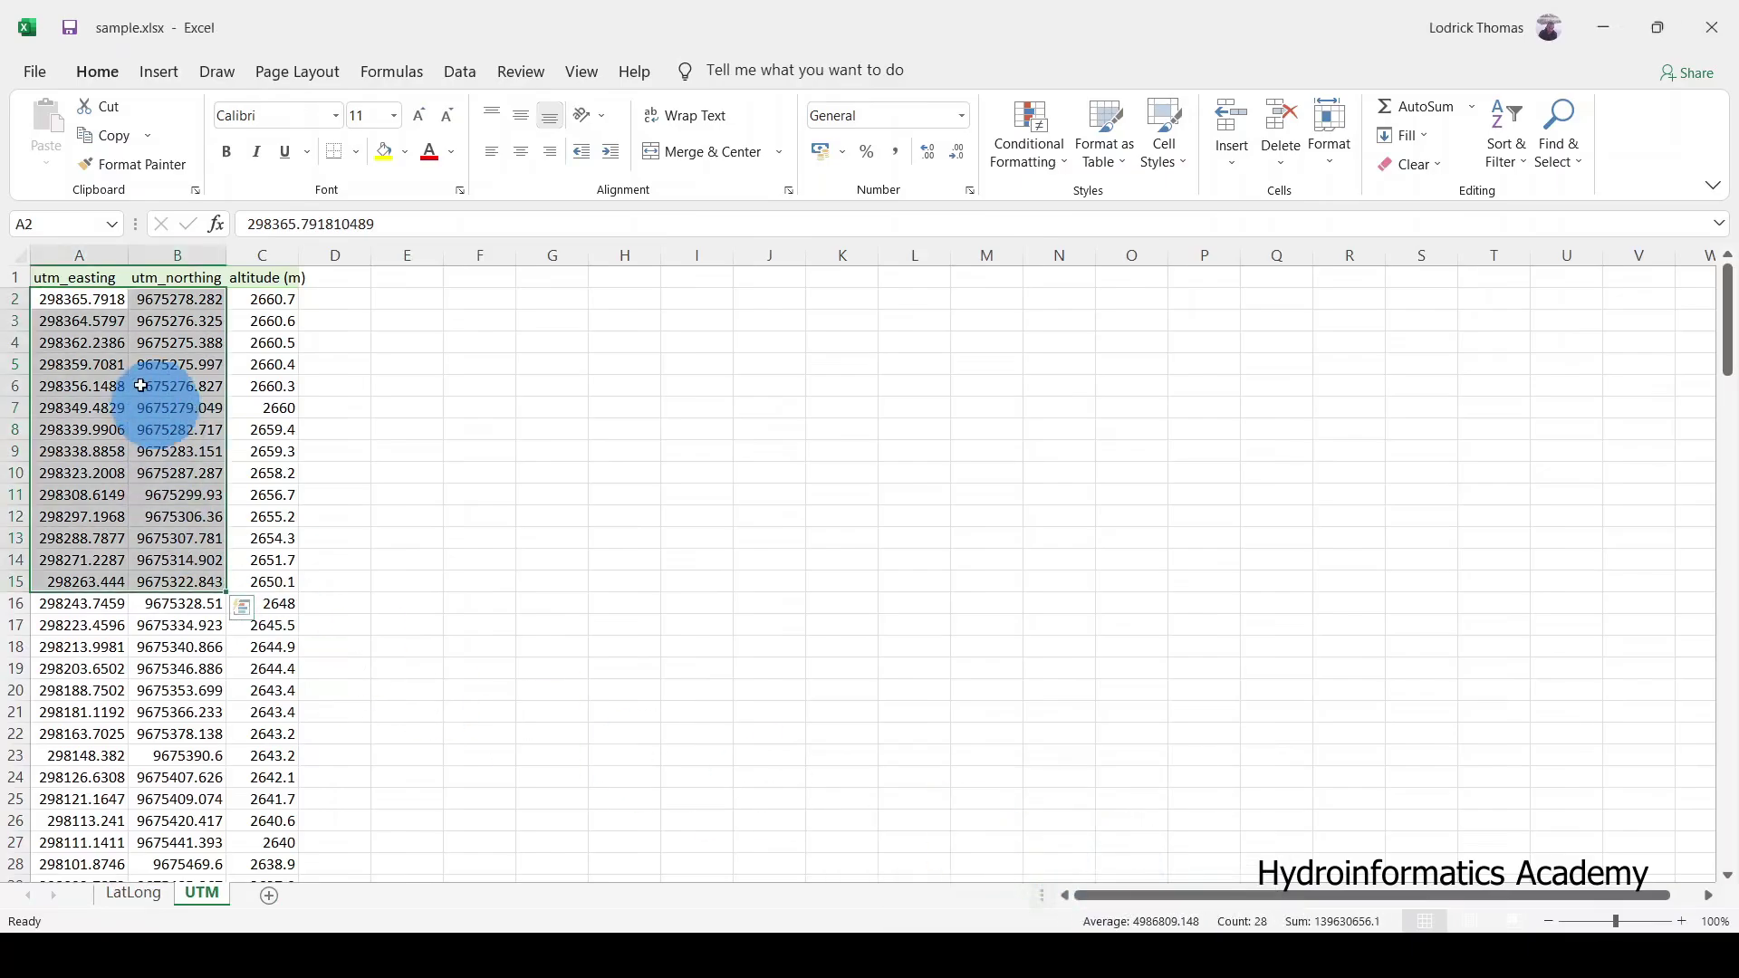
{"action": "left_click", "coordinate": [1704, 213]}
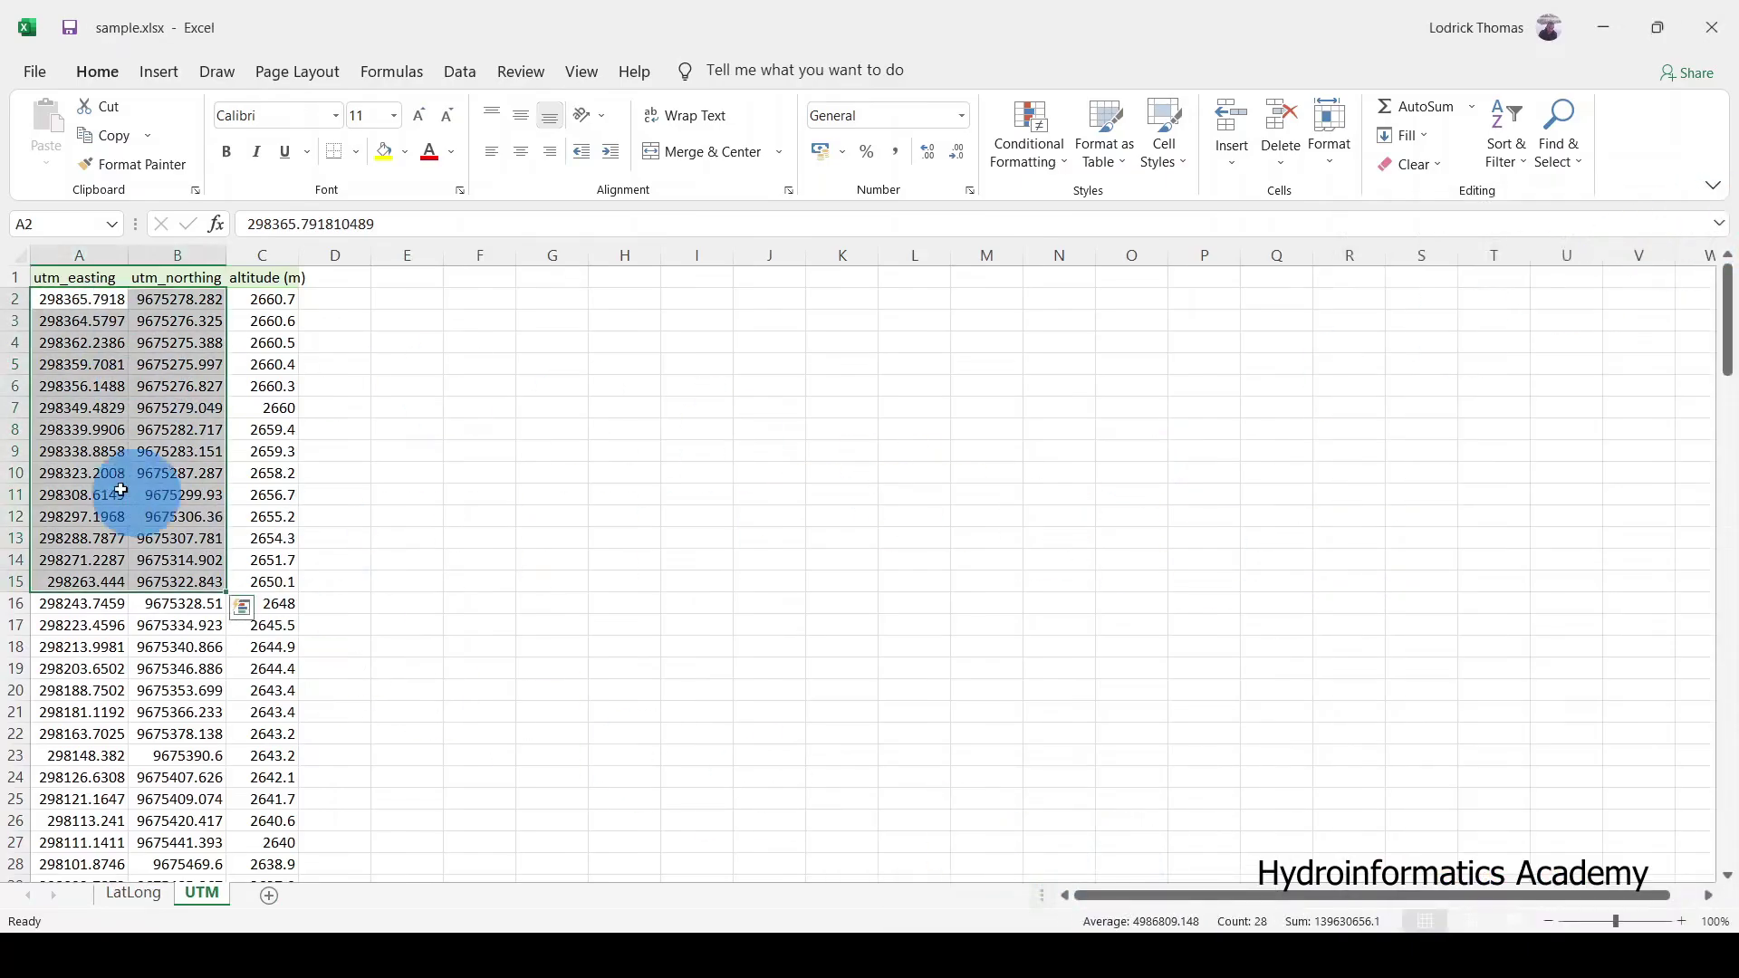
{"action": "left_click", "coordinate": [124, 372]}
{"action": "left_click_drag", "start_coordinate": [90, 304], "coordinate": [193, 699]}
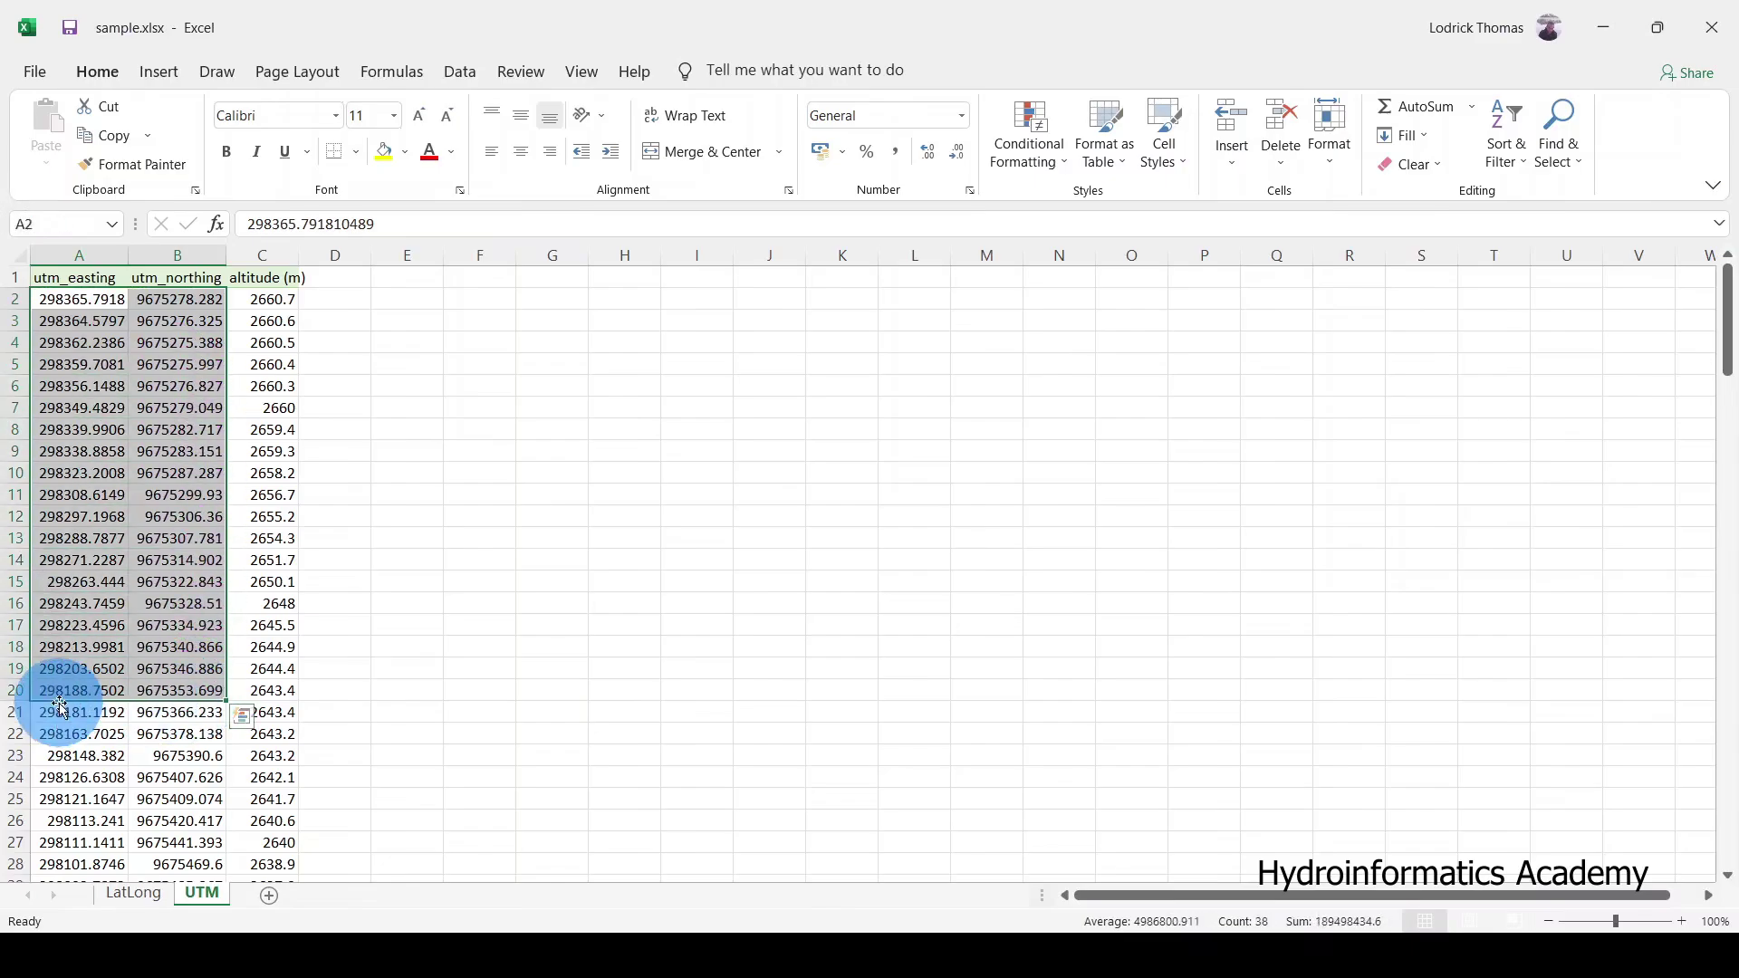
{"action": "right_click", "coordinate": [136, 449]}
{"action": "left_click", "coordinate": [195, 492]}
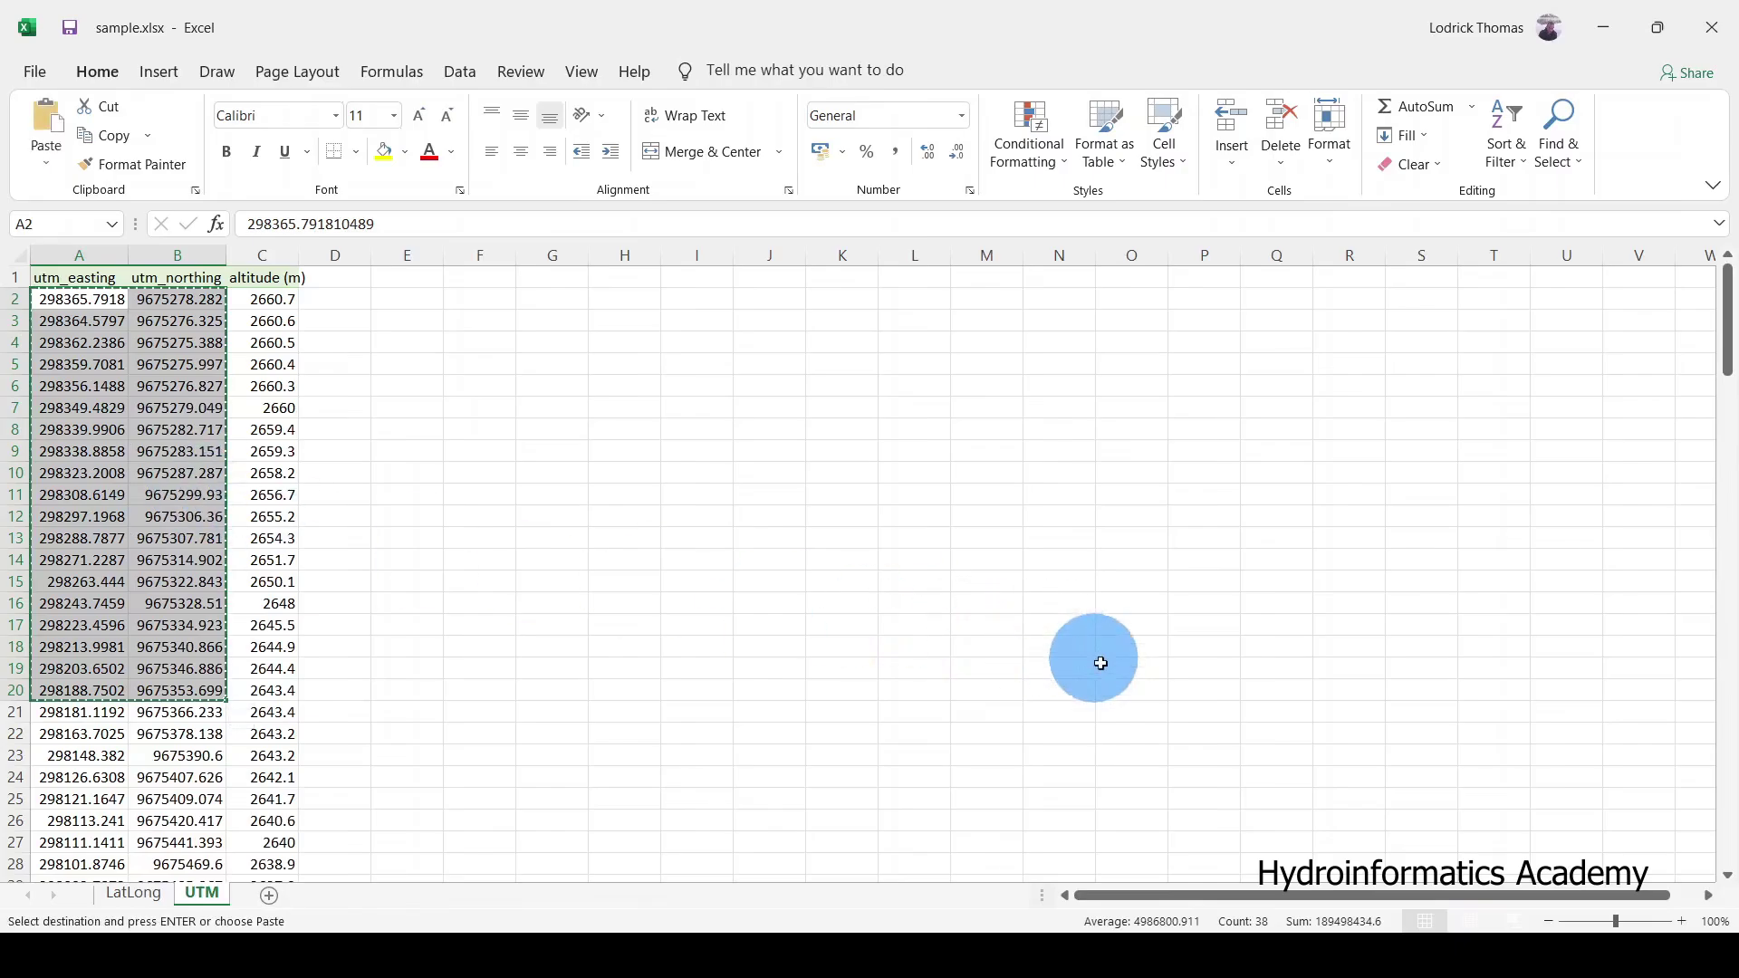
Step: Paste the copied easting and northing values as values at E5 of the UTM to Decimal Degrees sheet in coordinate_converter
{"action": "mouse_move", "coordinate": [978, 955]}
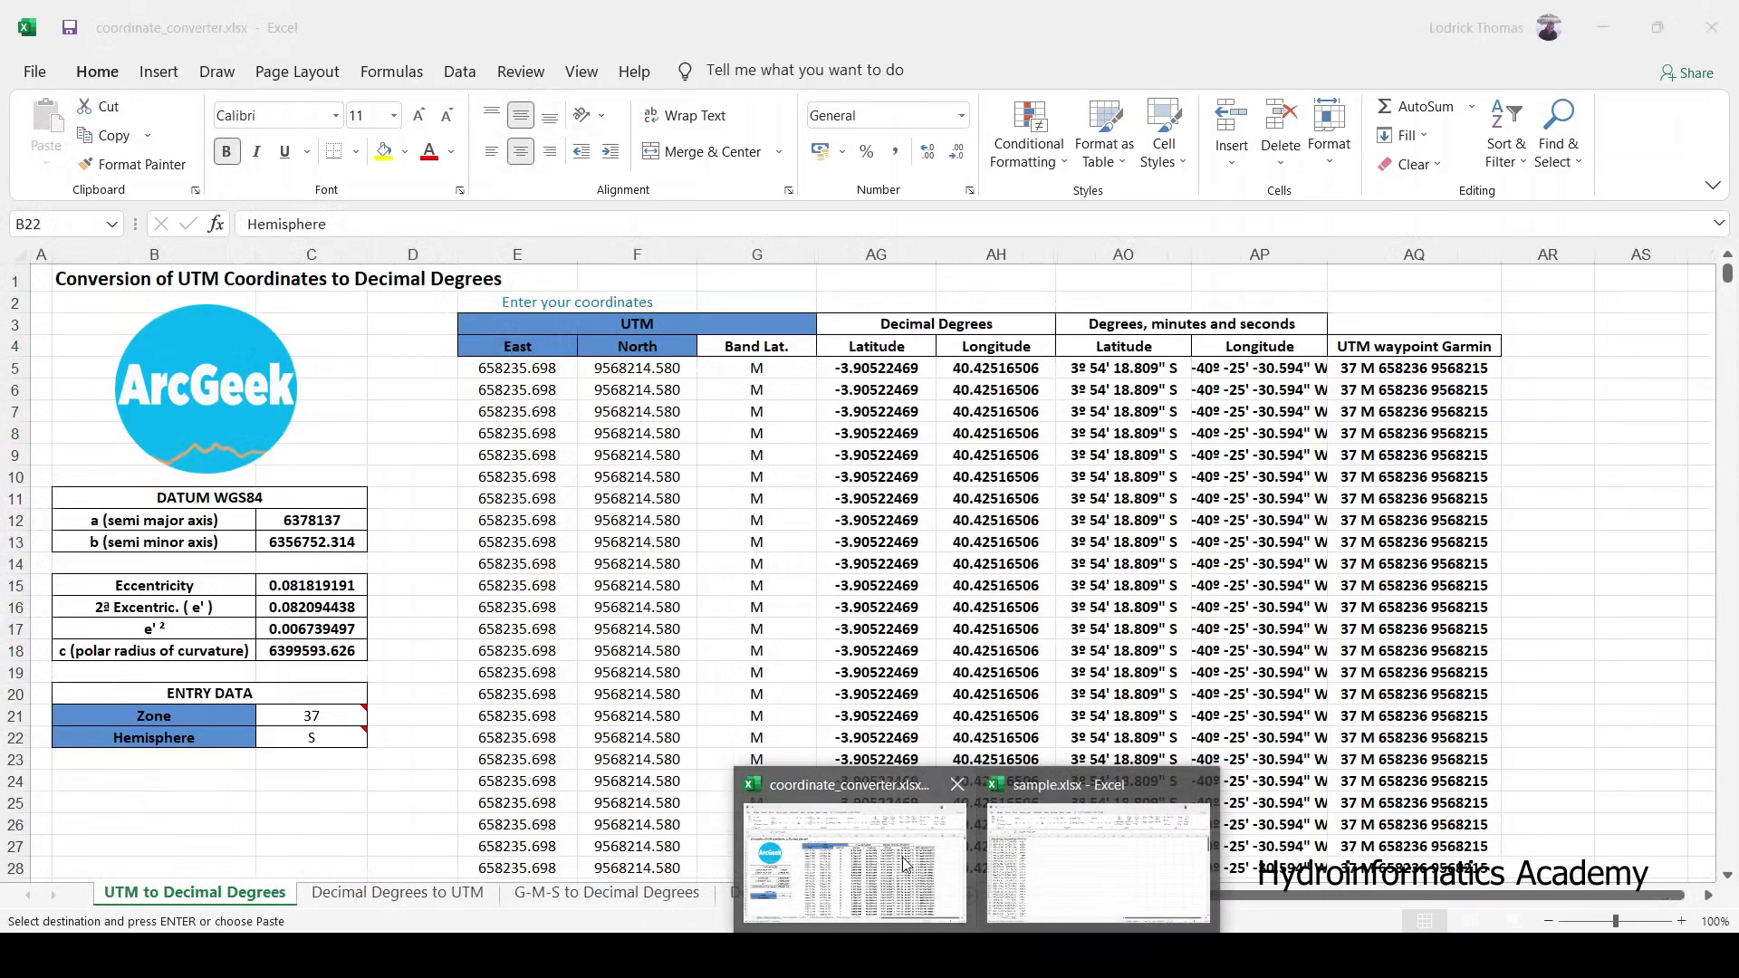
{"action": "left_click", "coordinate": [854, 860]}
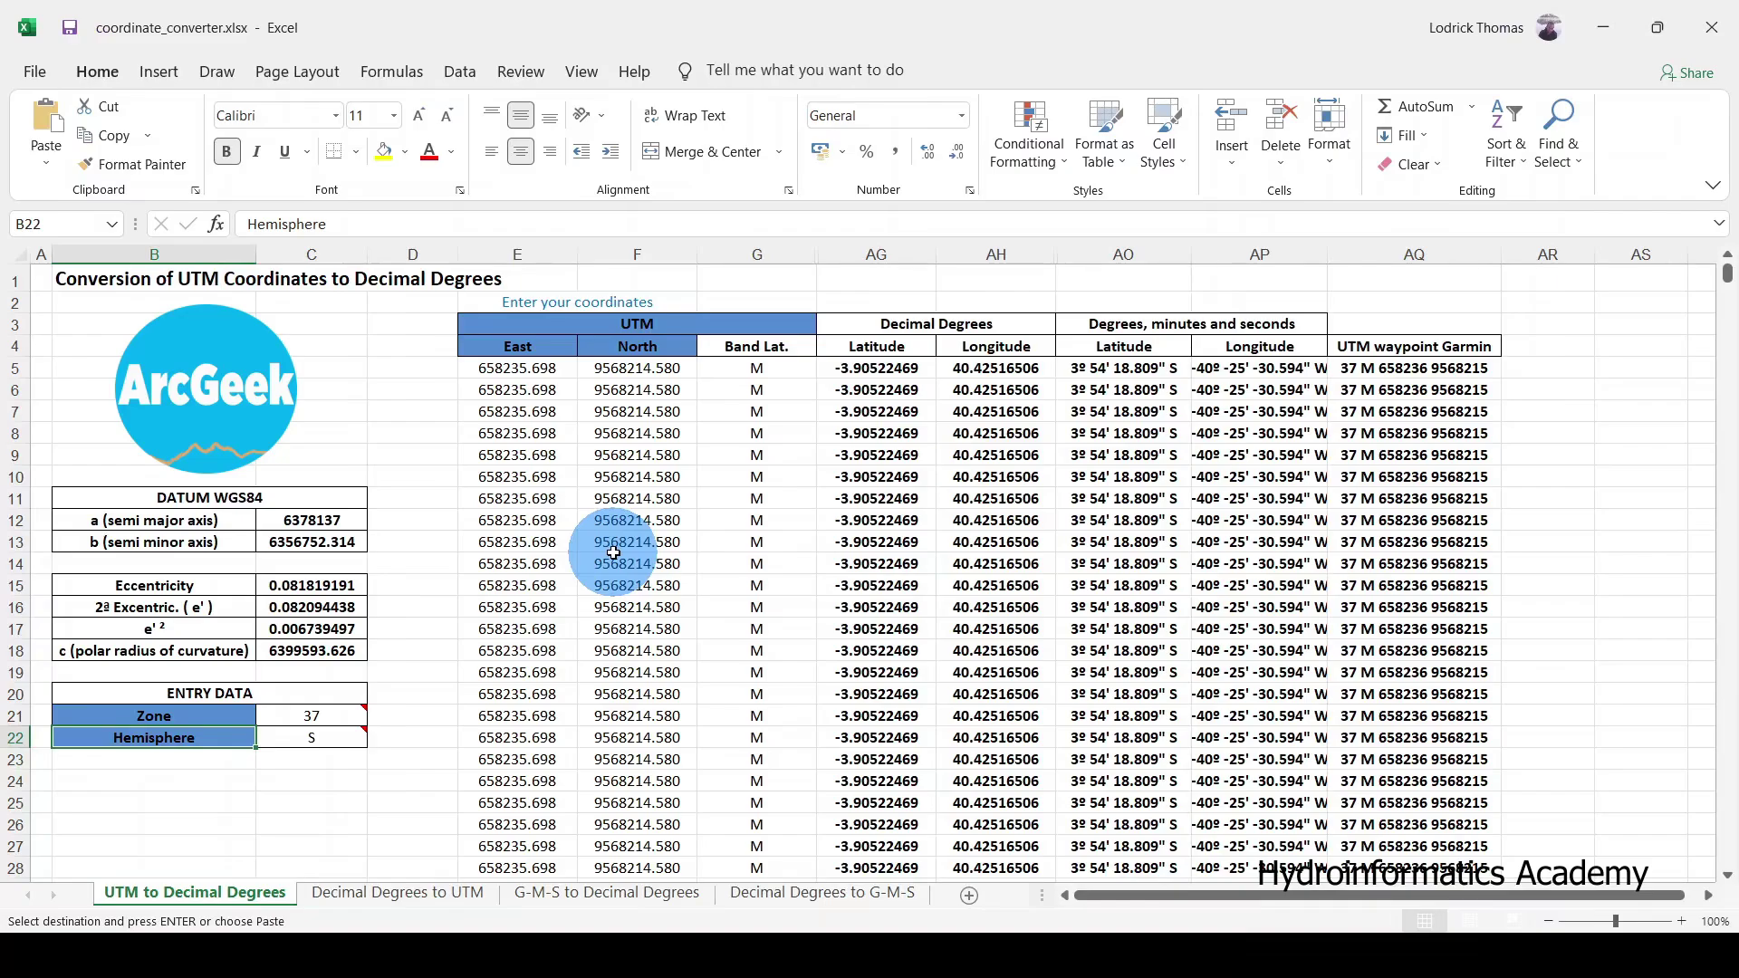
{"action": "right_click", "coordinate": [532, 371]}
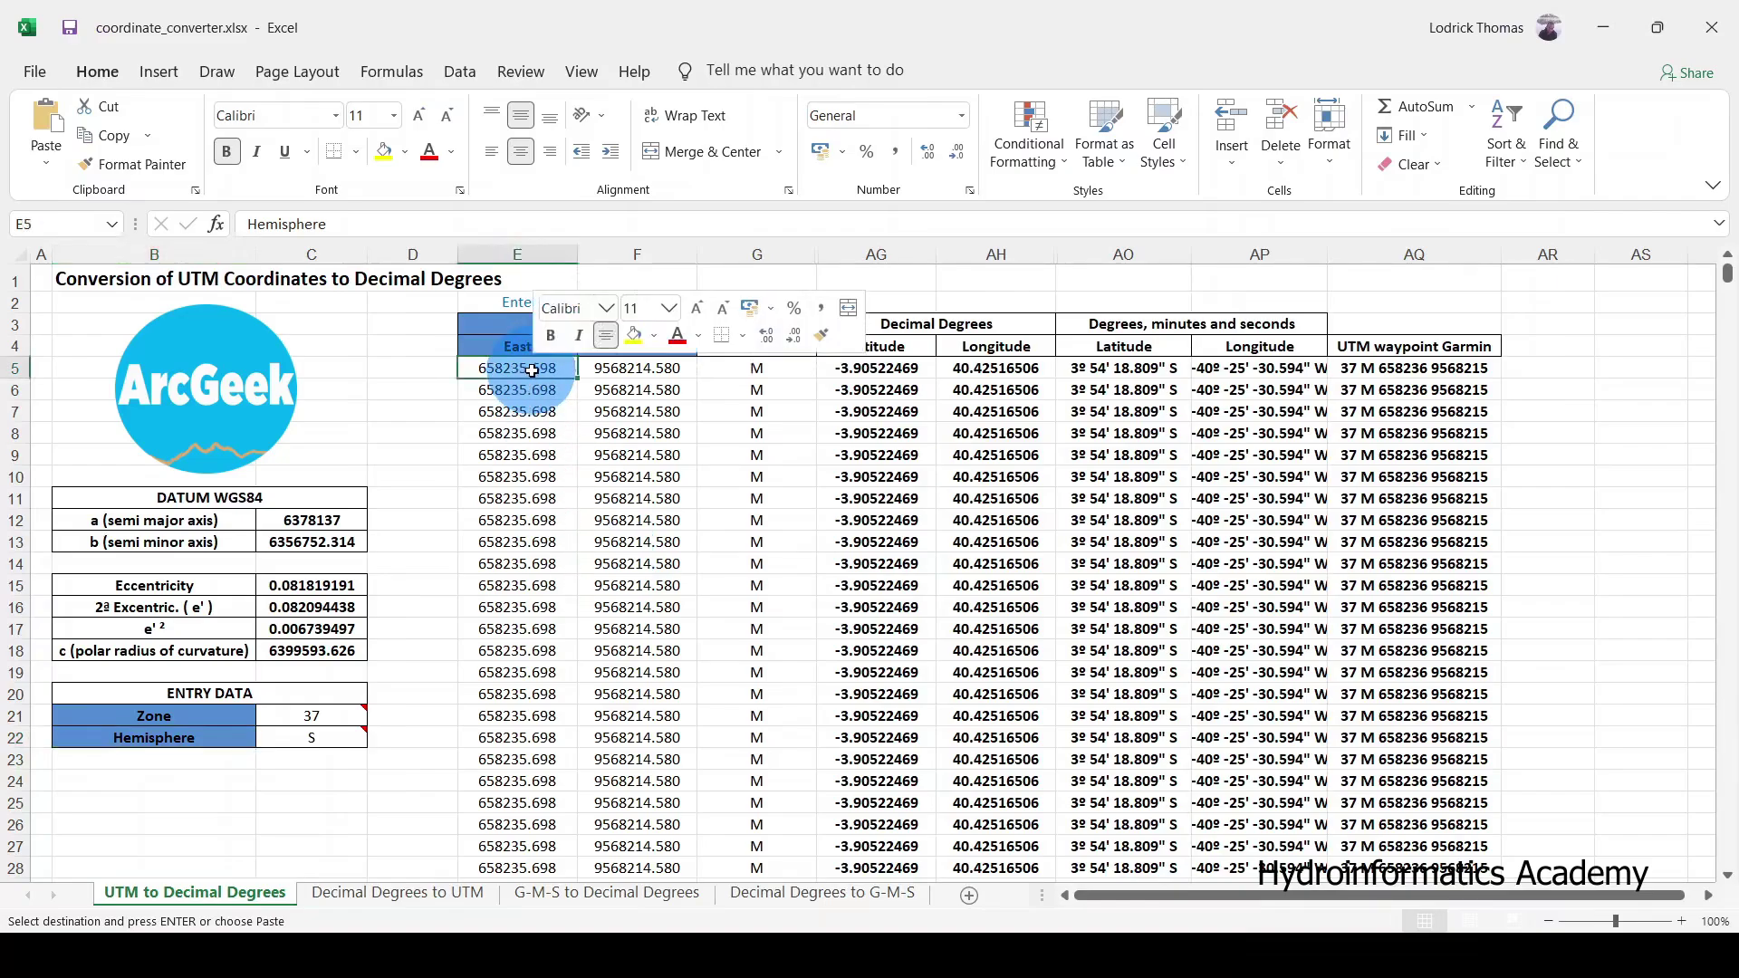
{"action": "left_click", "coordinate": [614, 479]}
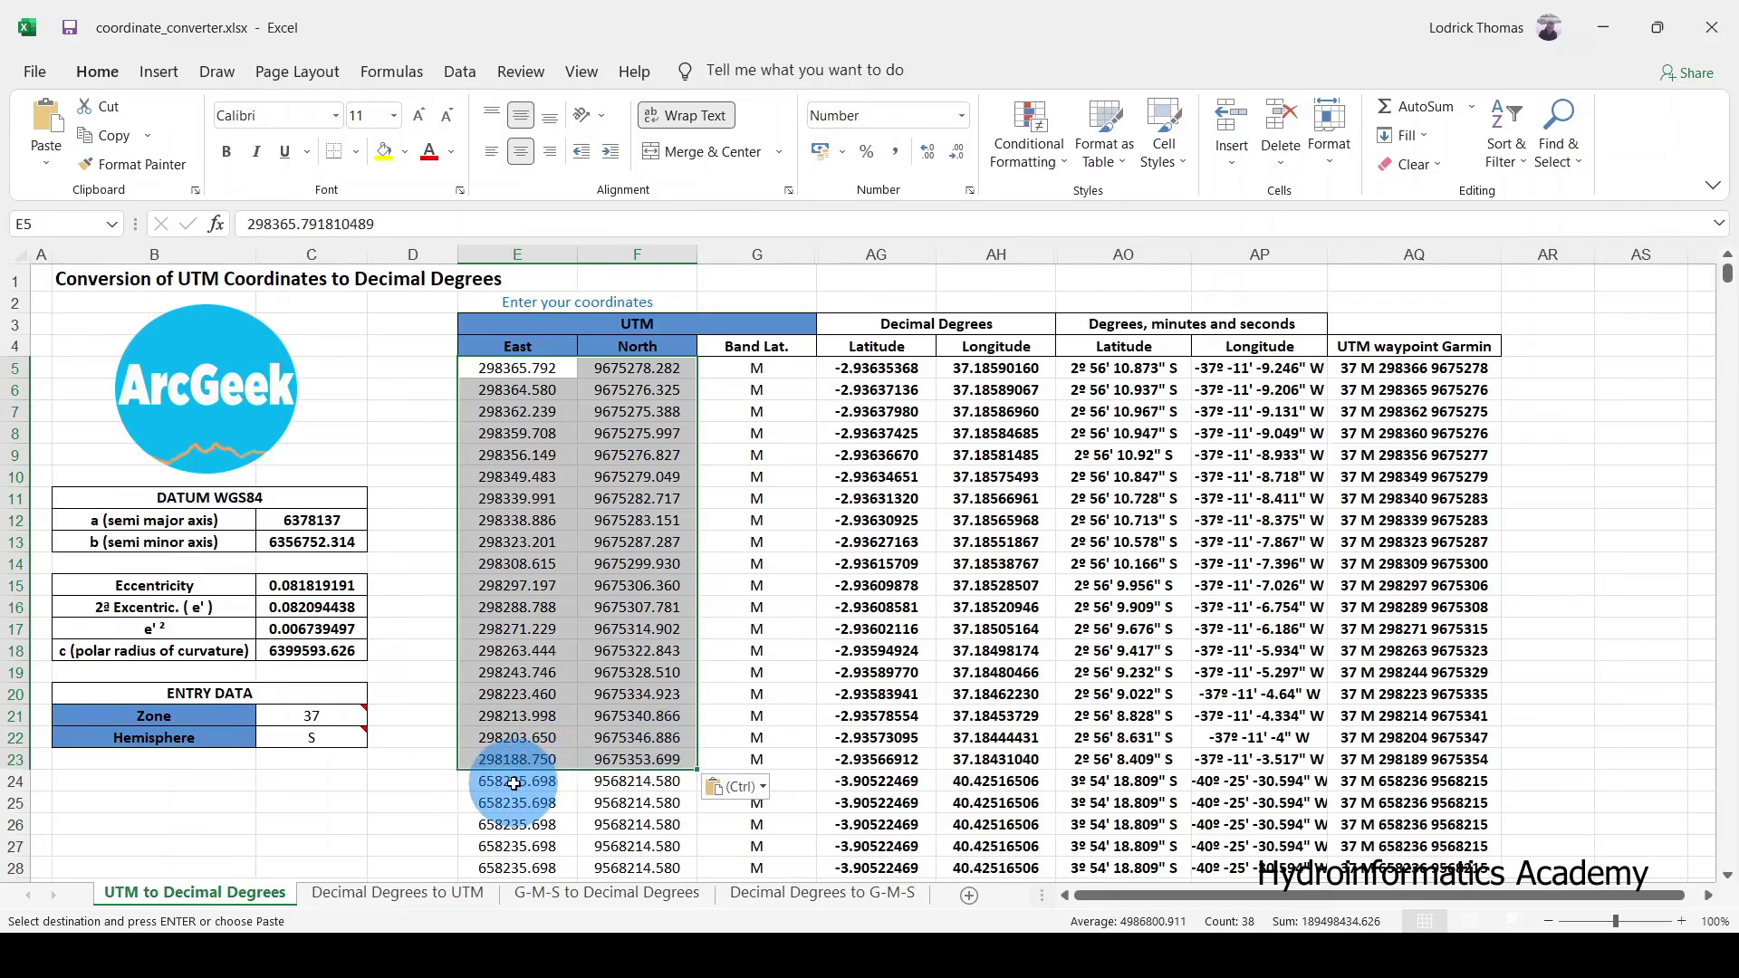
Step: Insert a blank row at row 24 to separate the pasted coordinates from the default ones below
{"action": "left_click_drag", "start_coordinate": [503, 781], "coordinate": [652, 781]}
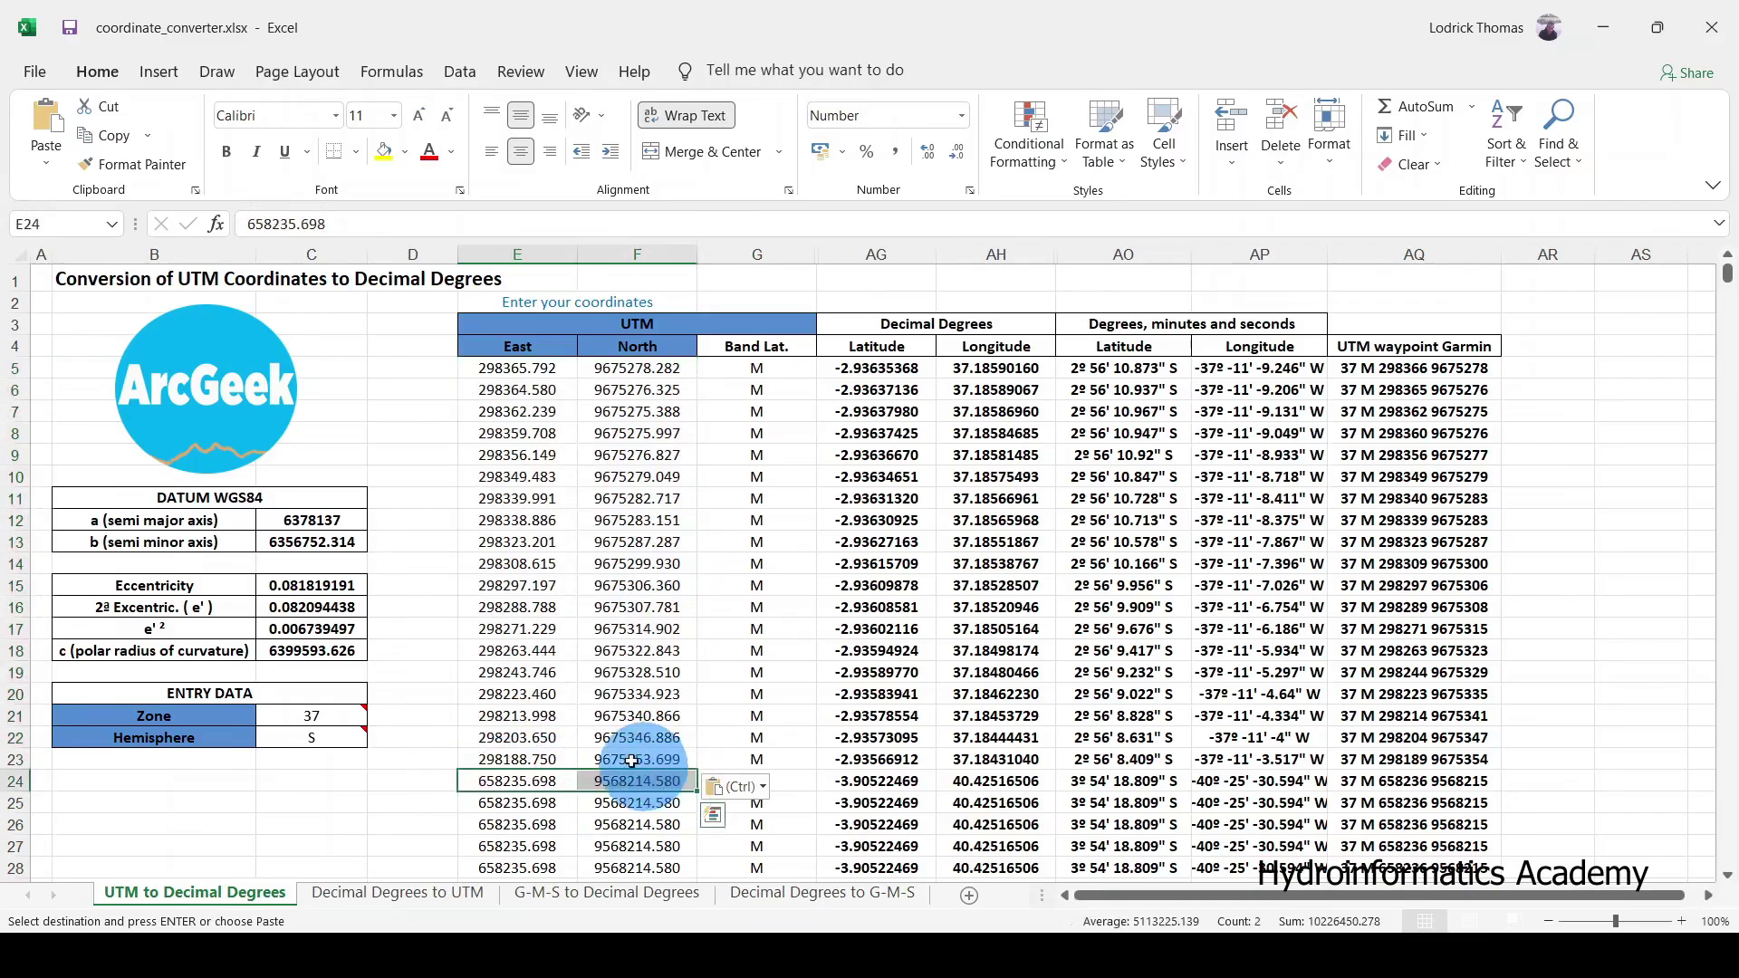
{"action": "left_click", "coordinate": [407, 153]}
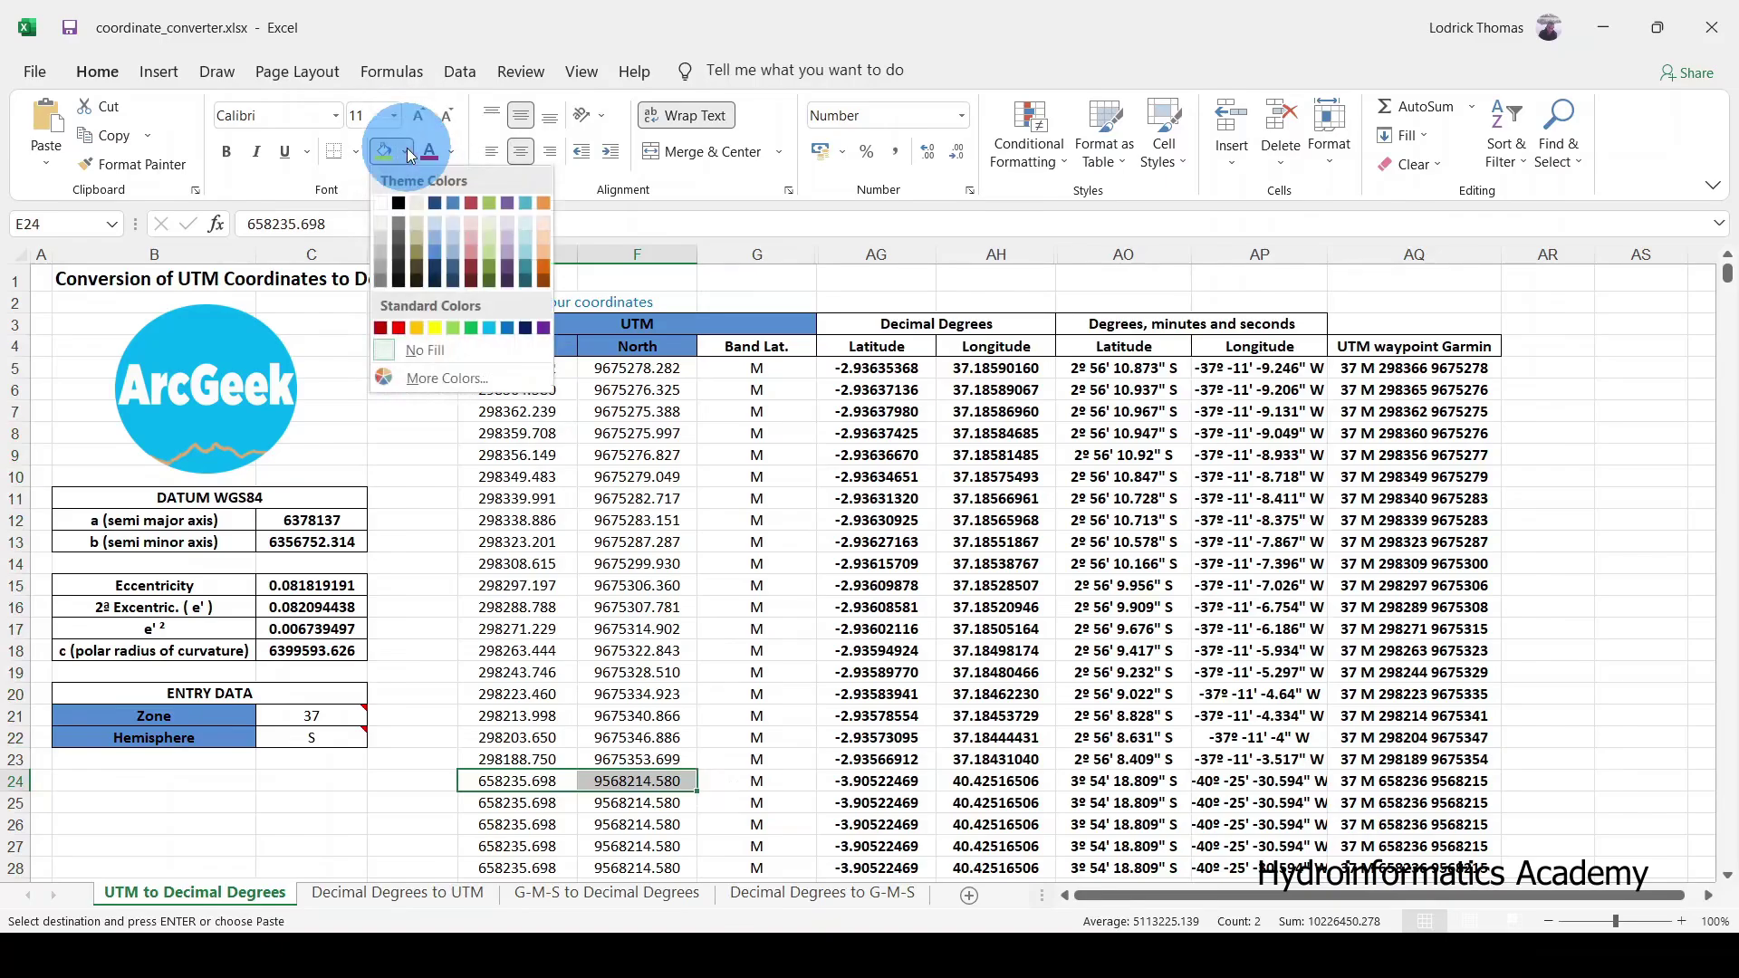
{"action": "left_click", "coordinate": [409, 154]}
{"action": "scroll", "coordinate": [368, 844], "scroll_direction": "down", "scroll_amount": 3}
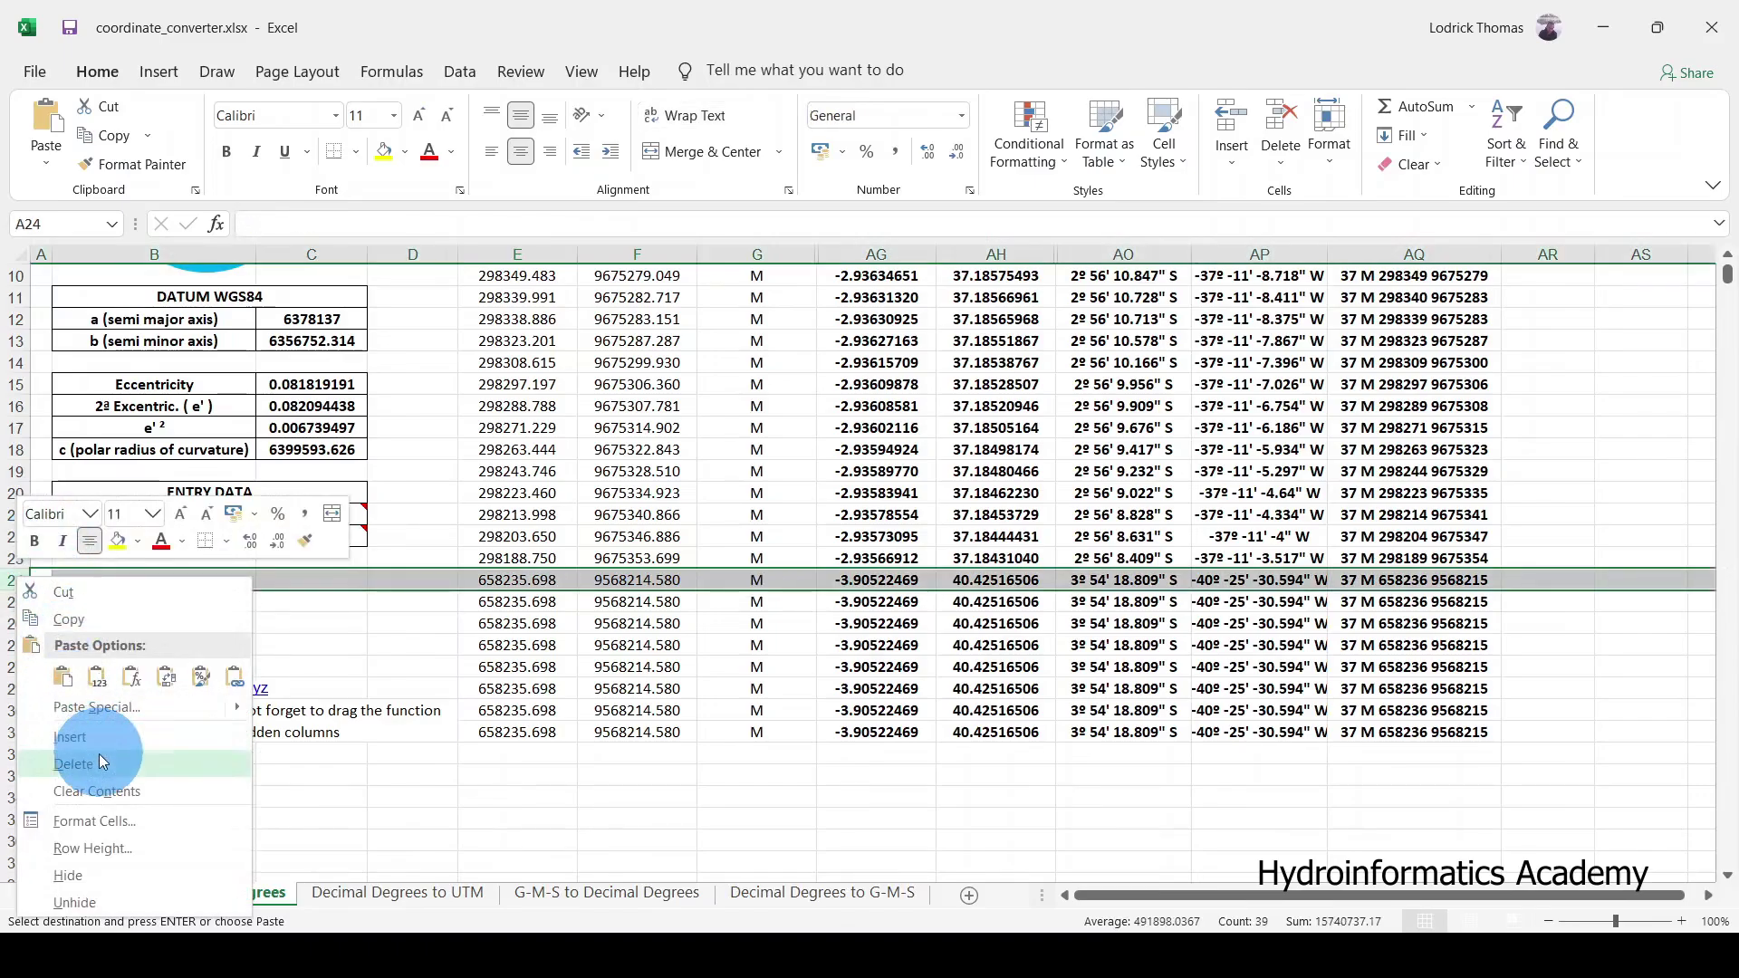
{"action": "left_click", "coordinate": [71, 737]}
{"action": "scroll", "coordinate": [804, 804], "scroll_direction": "up", "scroll_amount": 3}
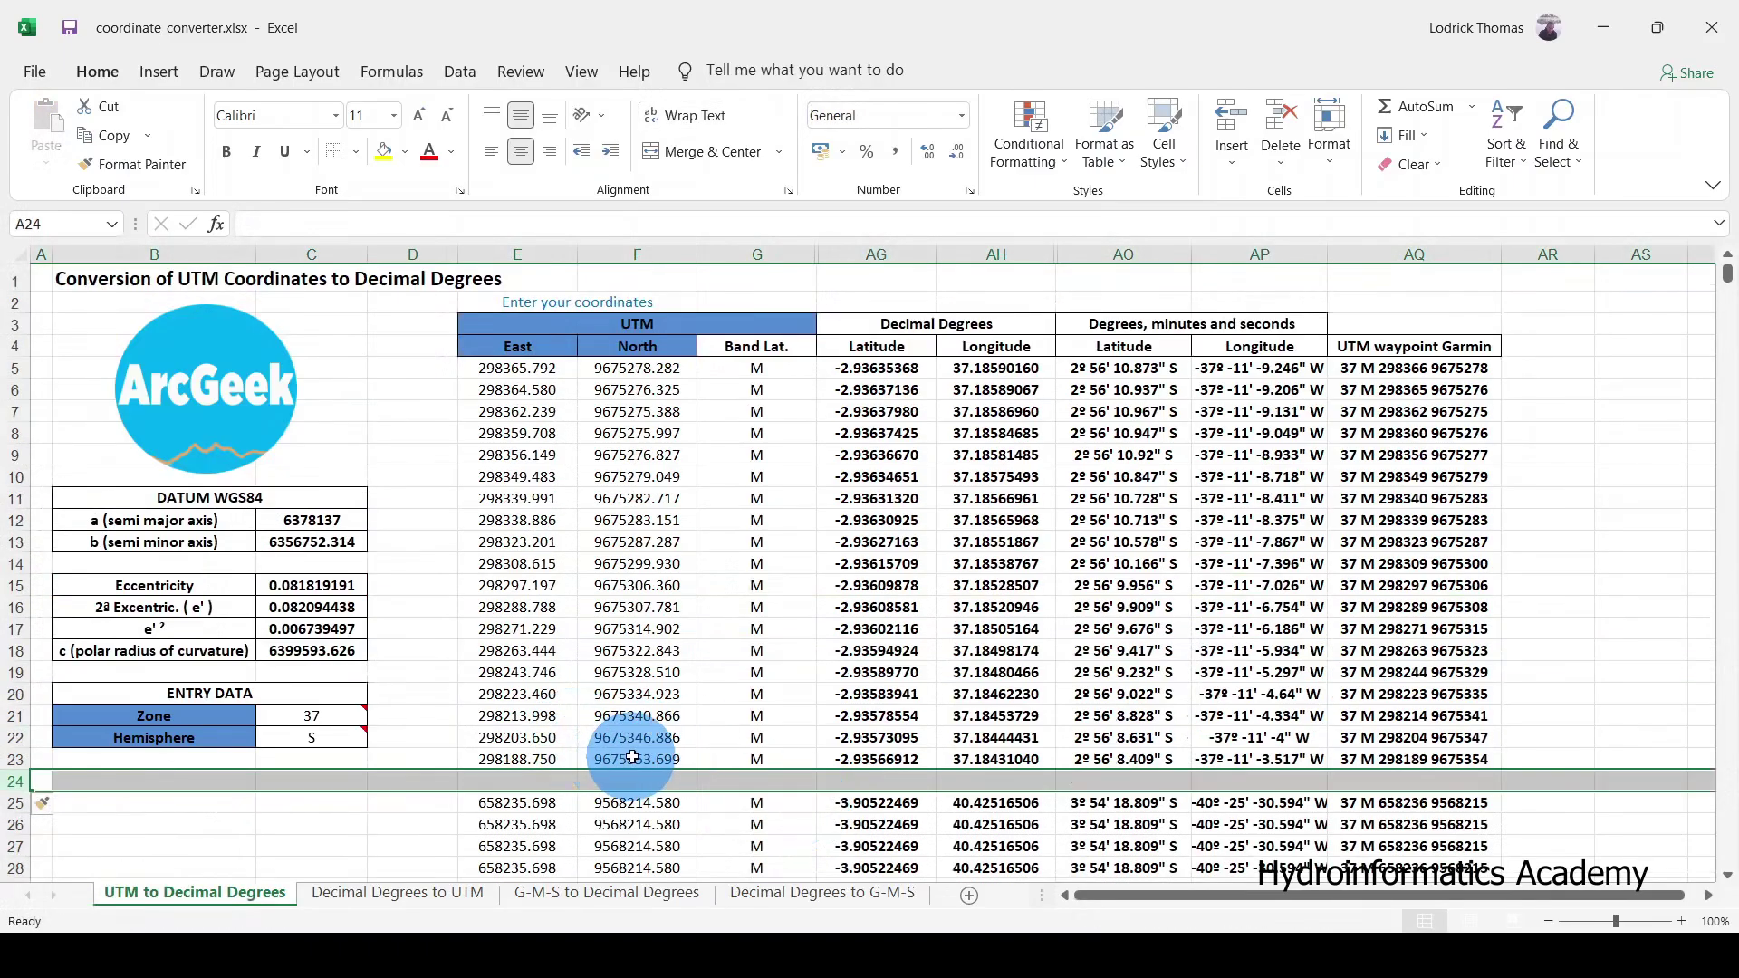
Step: Review the UTM values in E5:F23, the zone and hemisphere entry data, and the matching decimal degrees columns
{"action": "left_click_drag", "start_coordinate": [602, 759], "coordinate": [479, 375]}
{"action": "key", "text": "ctrl+c"}
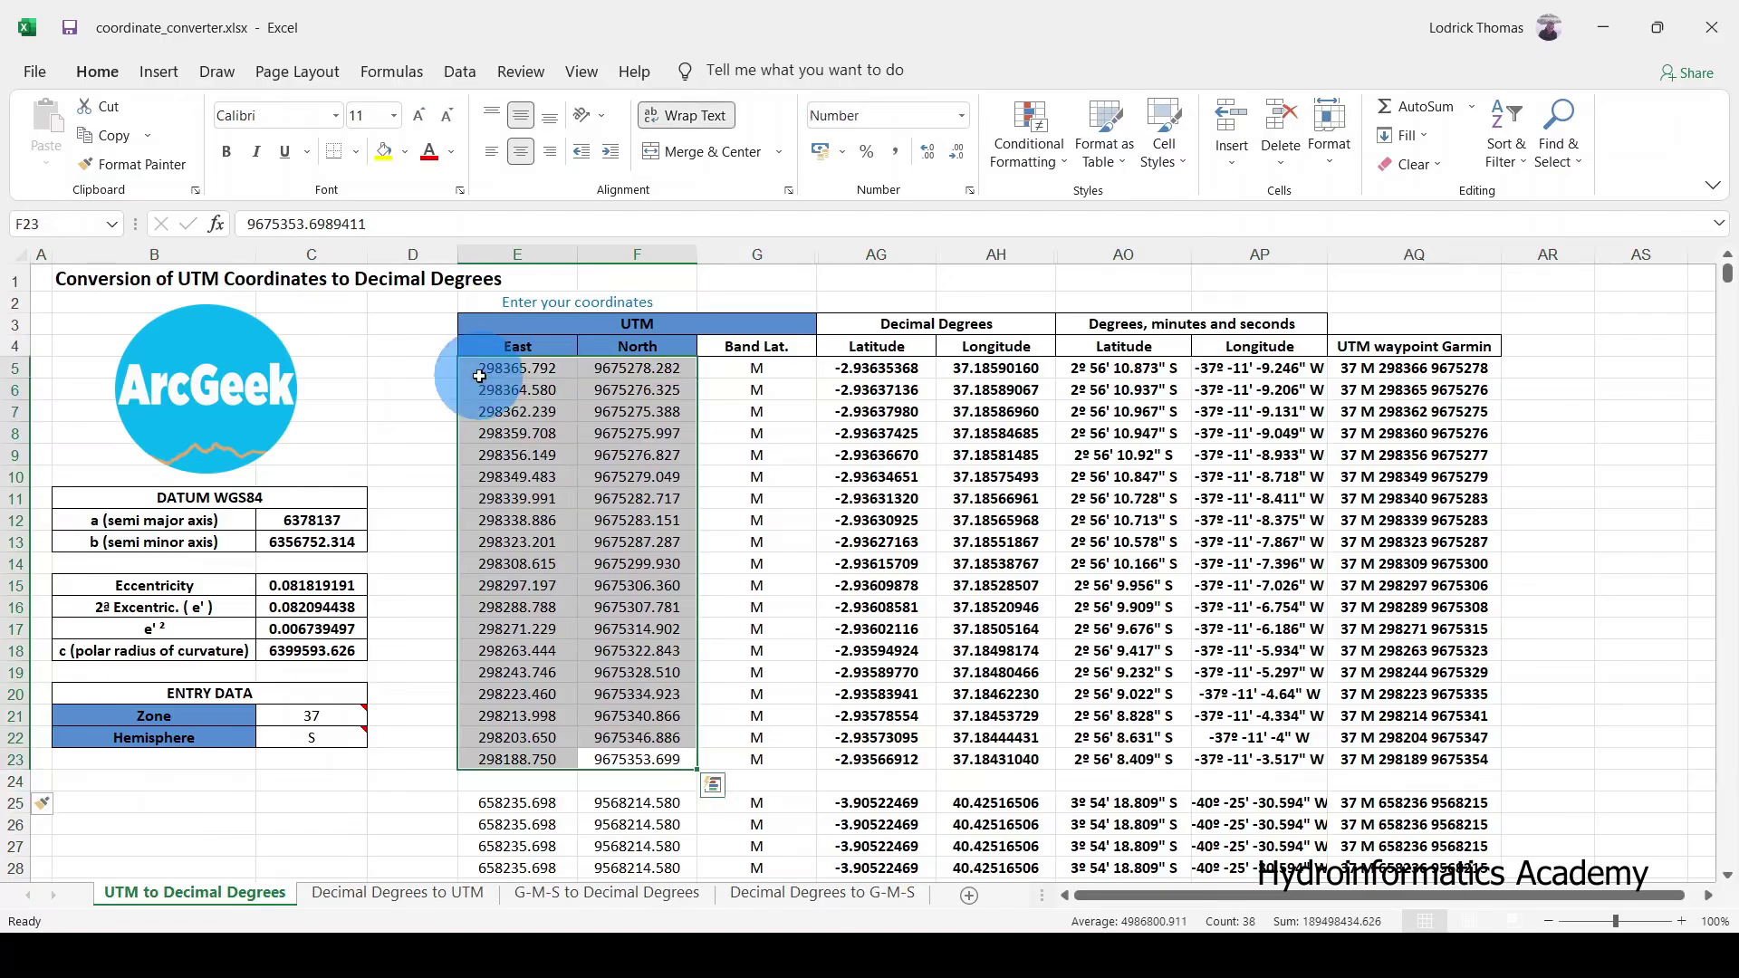
{"action": "left_click", "coordinate": [163, 717]}
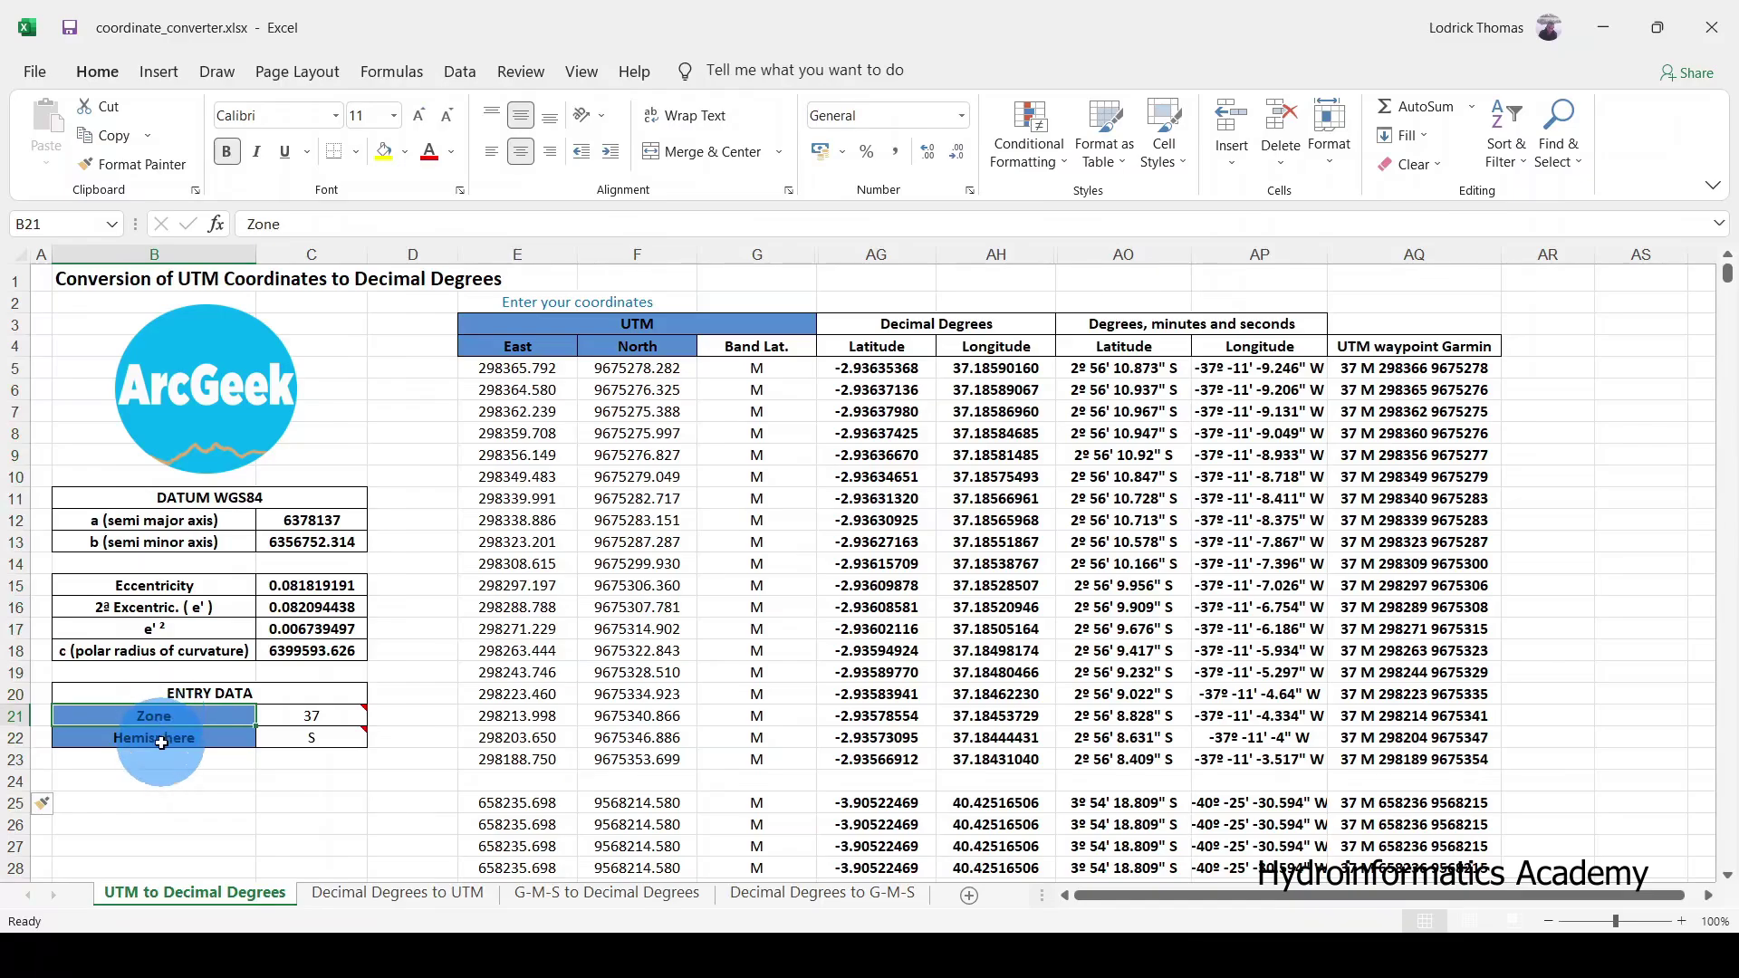
{"action": "left_click", "coordinate": [161, 741]}
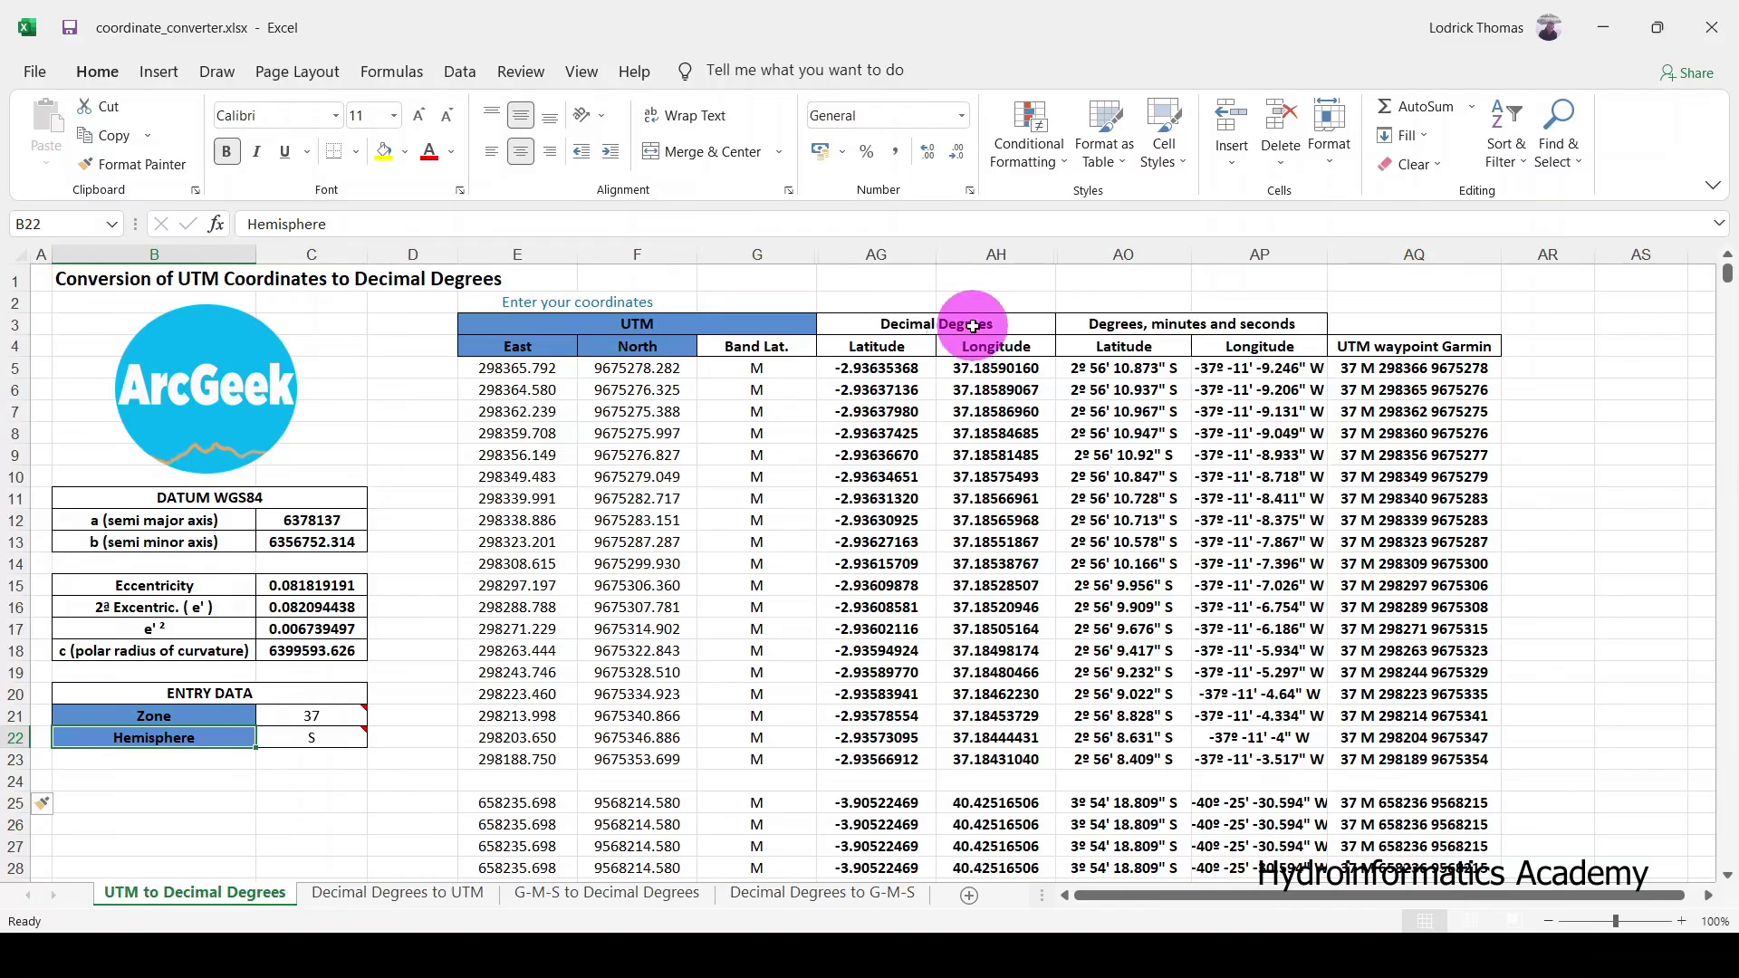
{"action": "left_click_drag", "start_coordinate": [977, 328], "coordinate": [955, 755]}
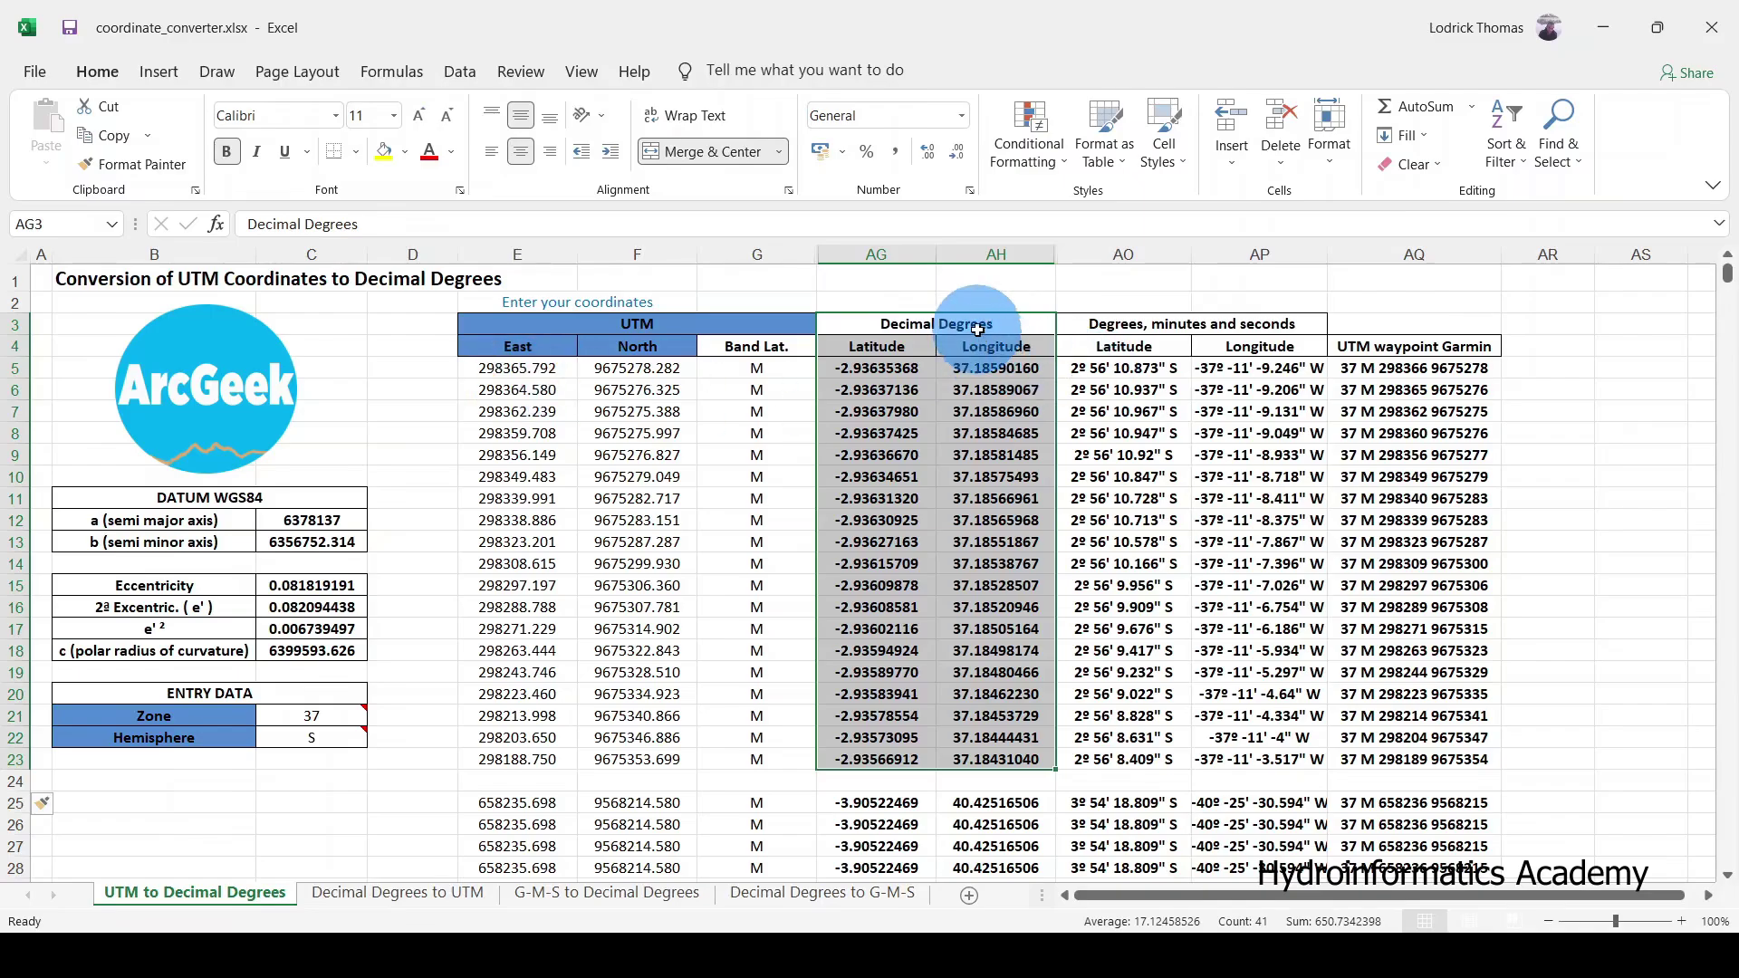
{"action": "left_click_drag", "start_coordinate": [980, 327], "coordinate": [956, 748]}
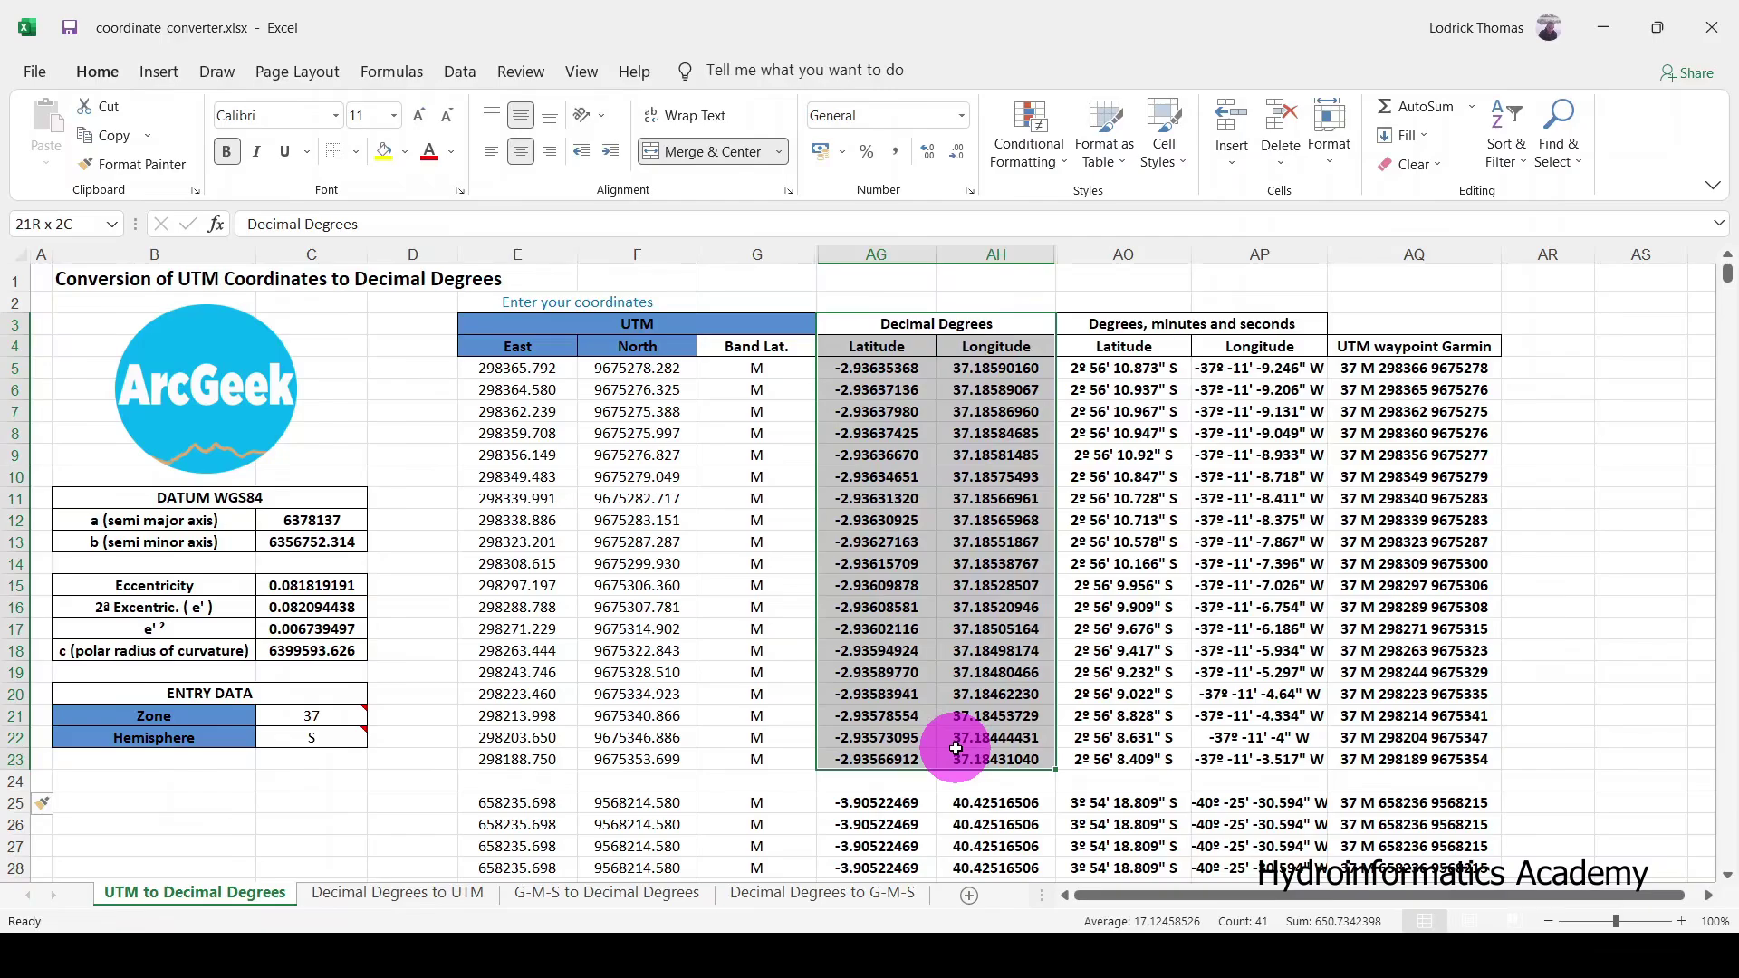
{"action": "left_click_drag", "start_coordinate": [956, 748], "coordinate": [955, 749]}
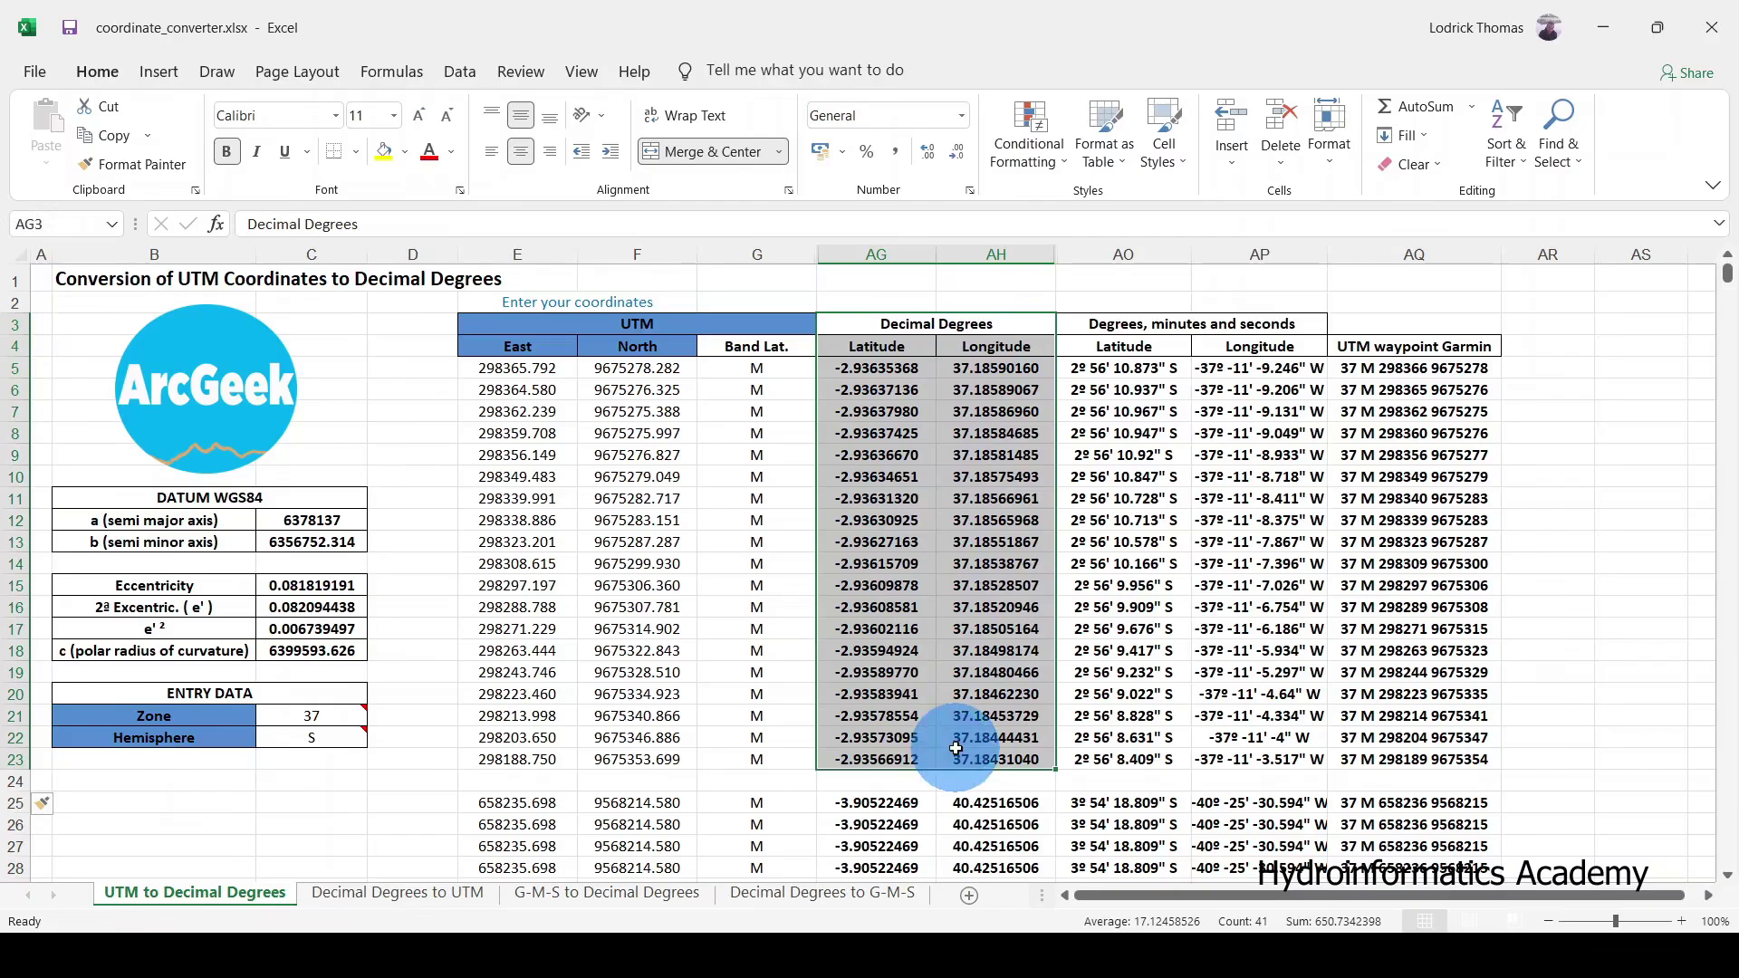
Step: Copy the decimal latitude and longitude with headings in AG4:AH23 and paste them as values at F1 of the UTM sheet in sample.xlsx
{"action": "left_click", "coordinate": [881, 368]}
{"action": "left_click_drag", "start_coordinate": [887, 347], "coordinate": [976, 739]}
{"action": "right_click", "coordinate": [987, 534]}
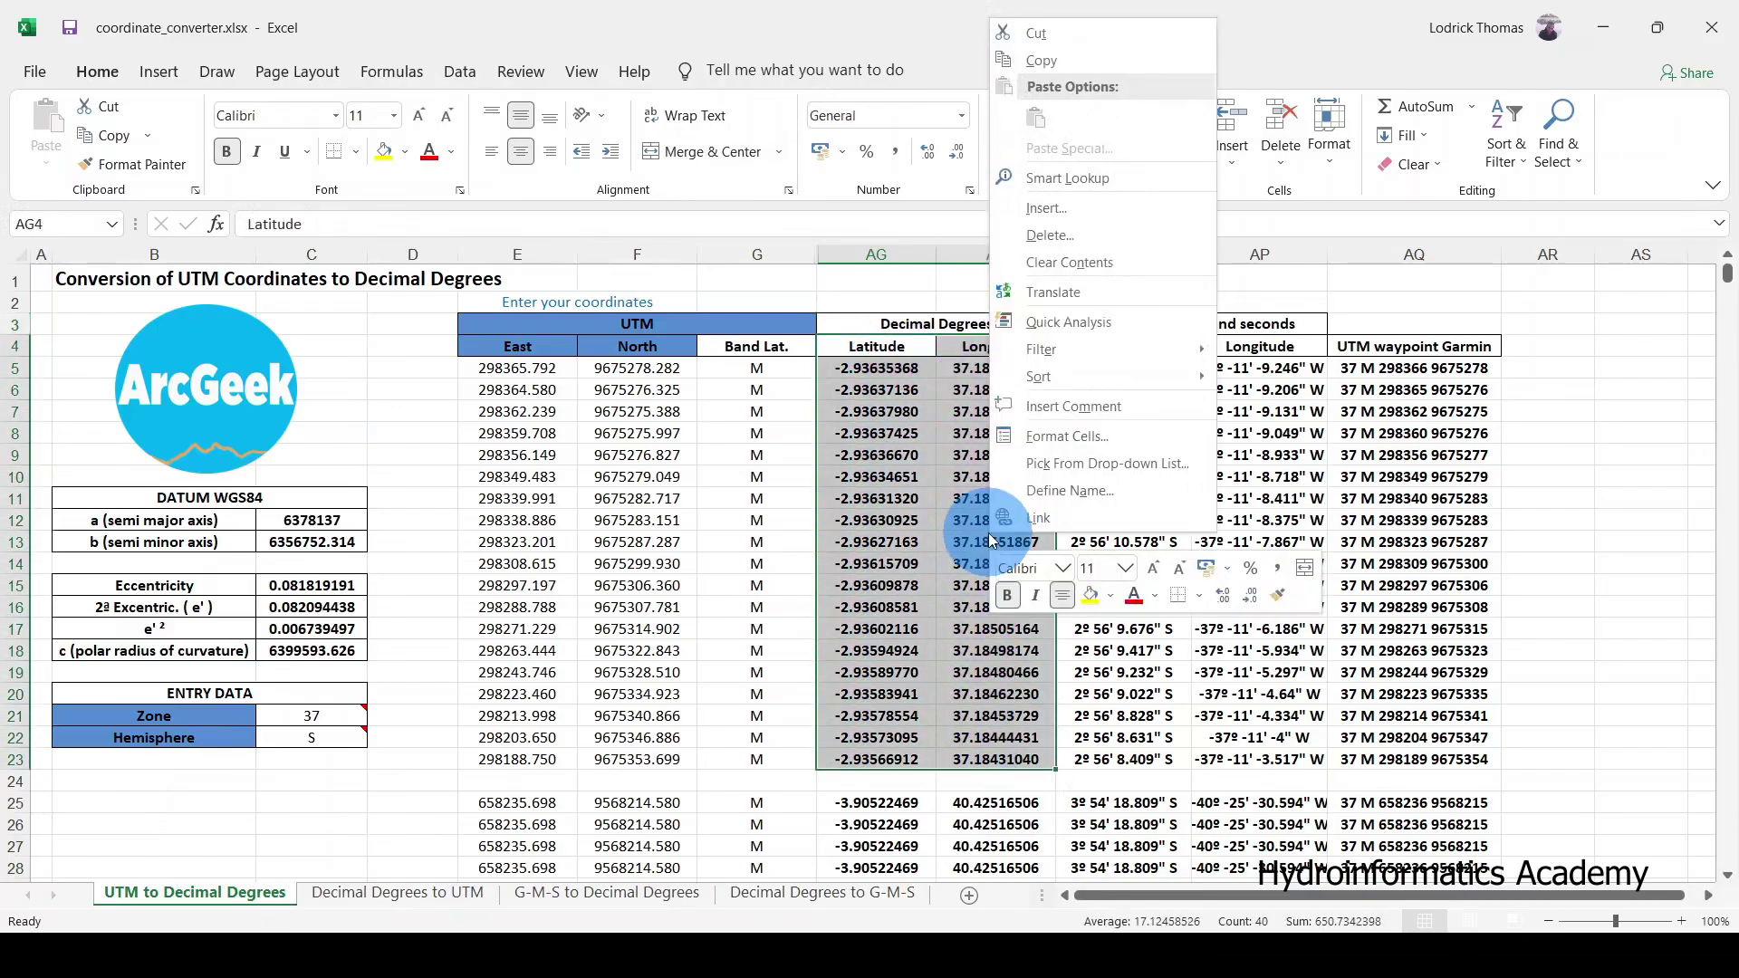
{"action": "left_click", "coordinate": [1071, 67]}
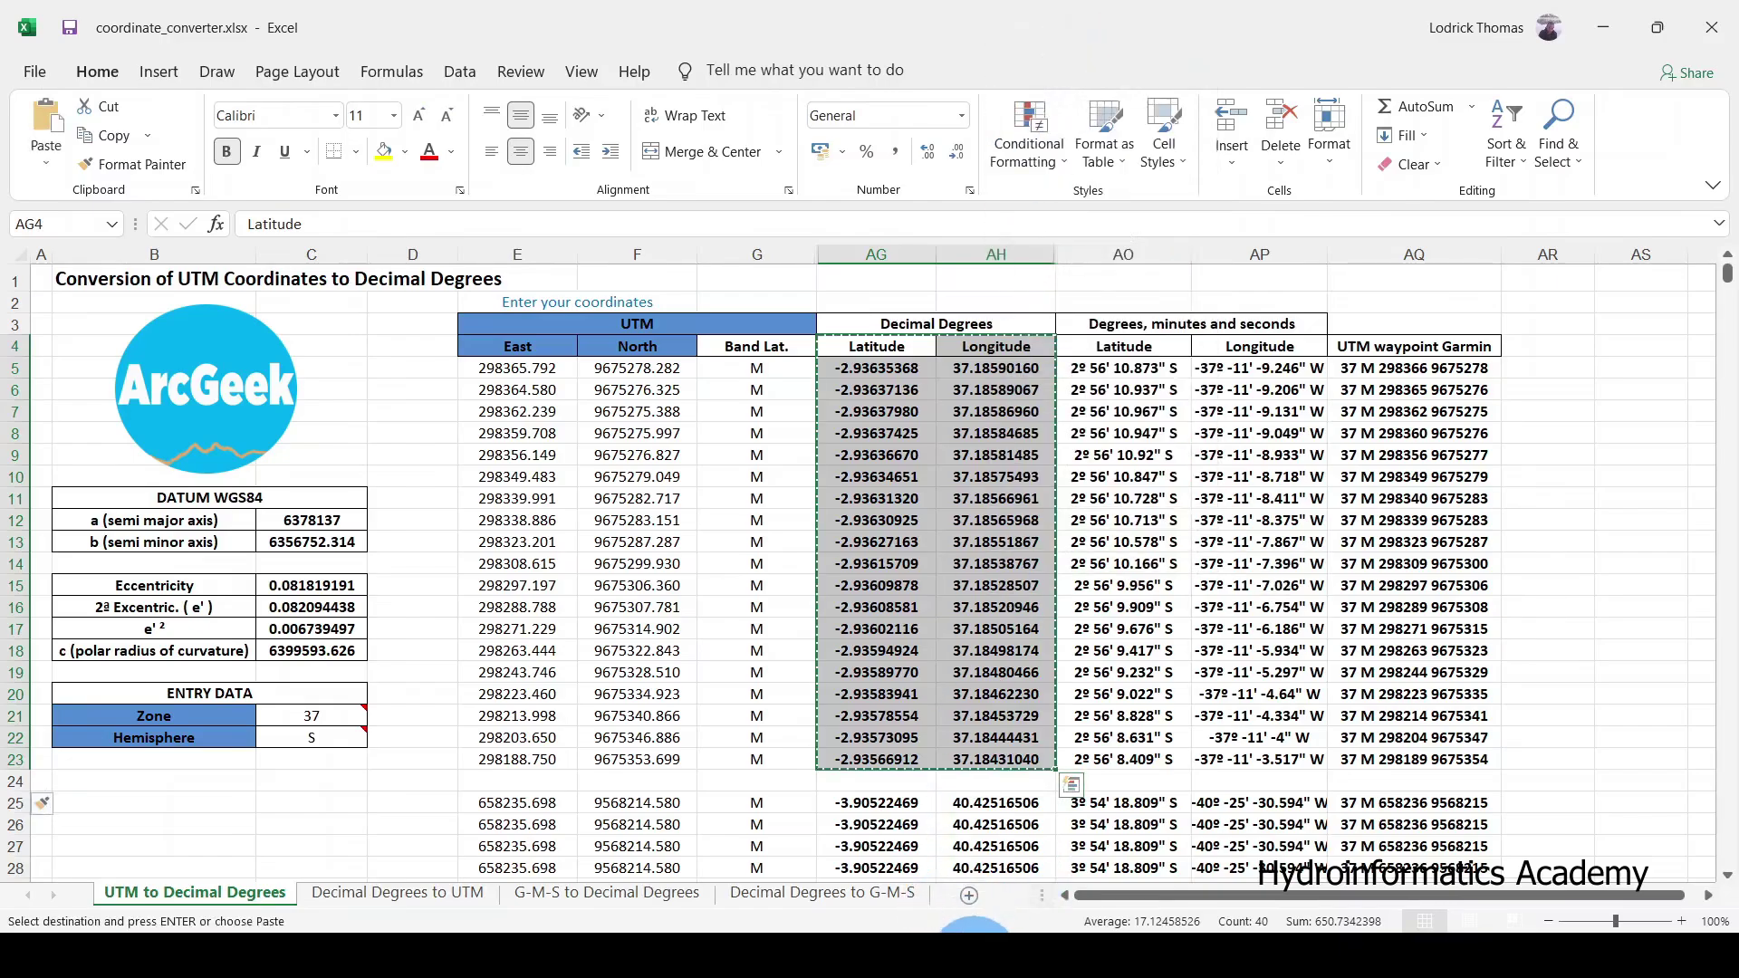
{"action": "left_click", "coordinate": [974, 926]}
{"action": "mouse_move", "coordinate": [1010, 852]}
{"action": "left_click", "coordinate": [1069, 861]}
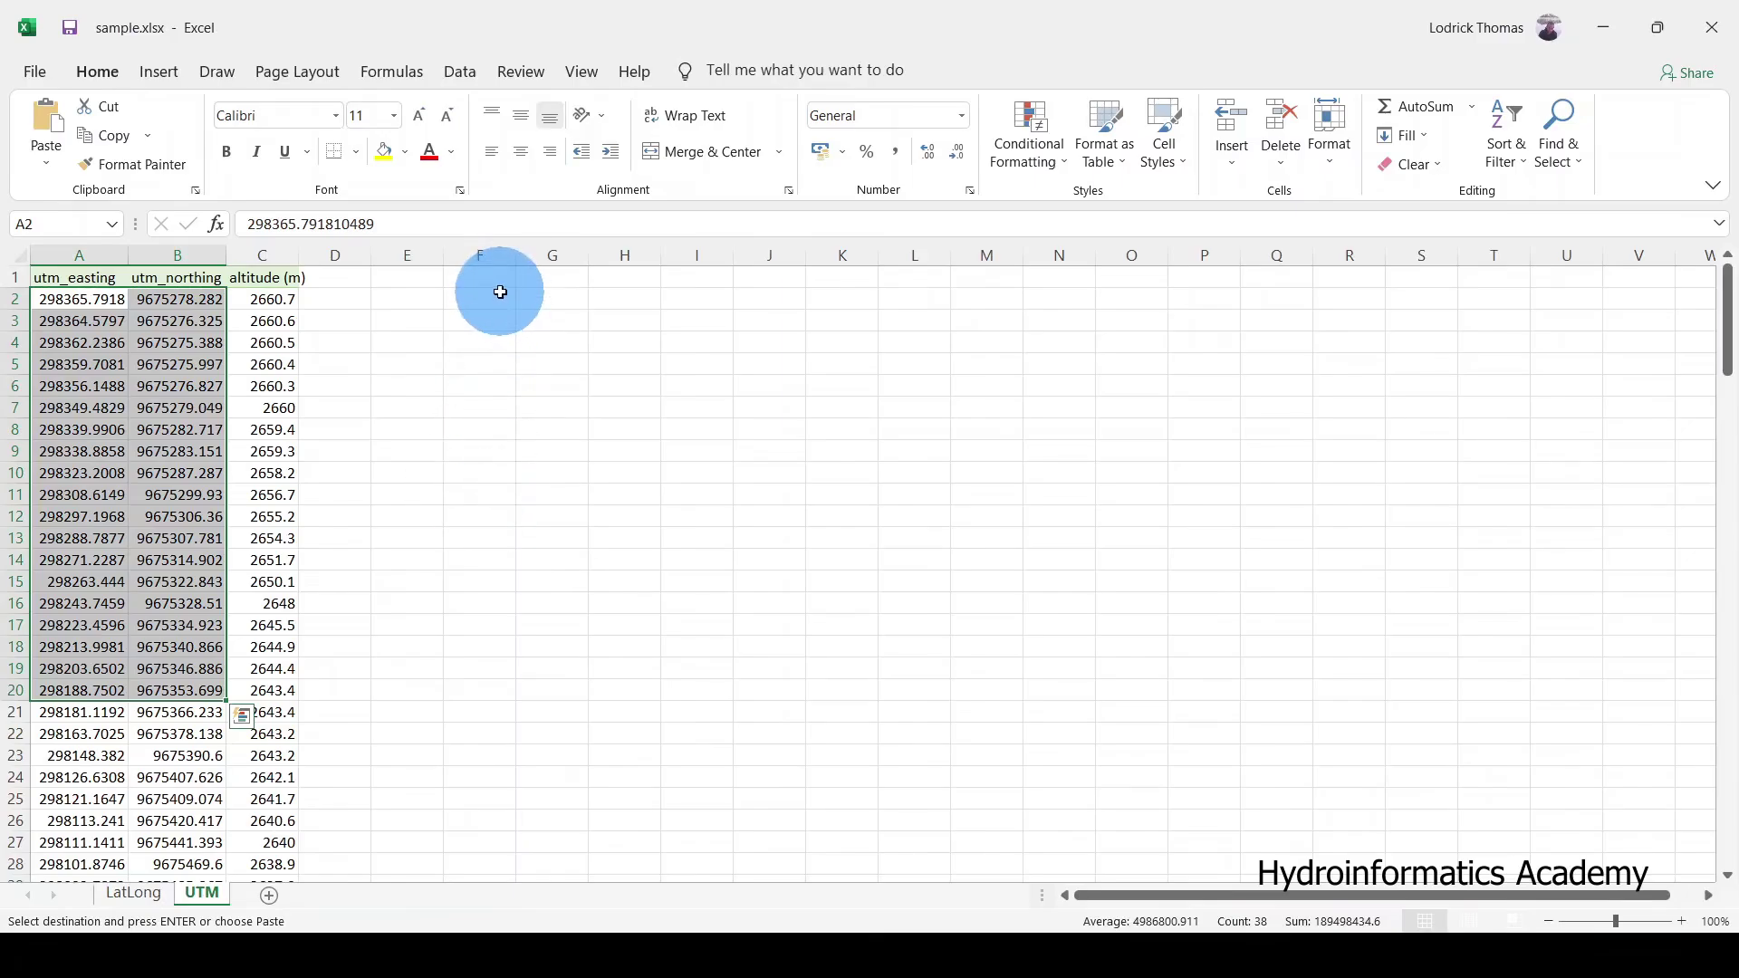
{"action": "right_click", "coordinate": [496, 274]}
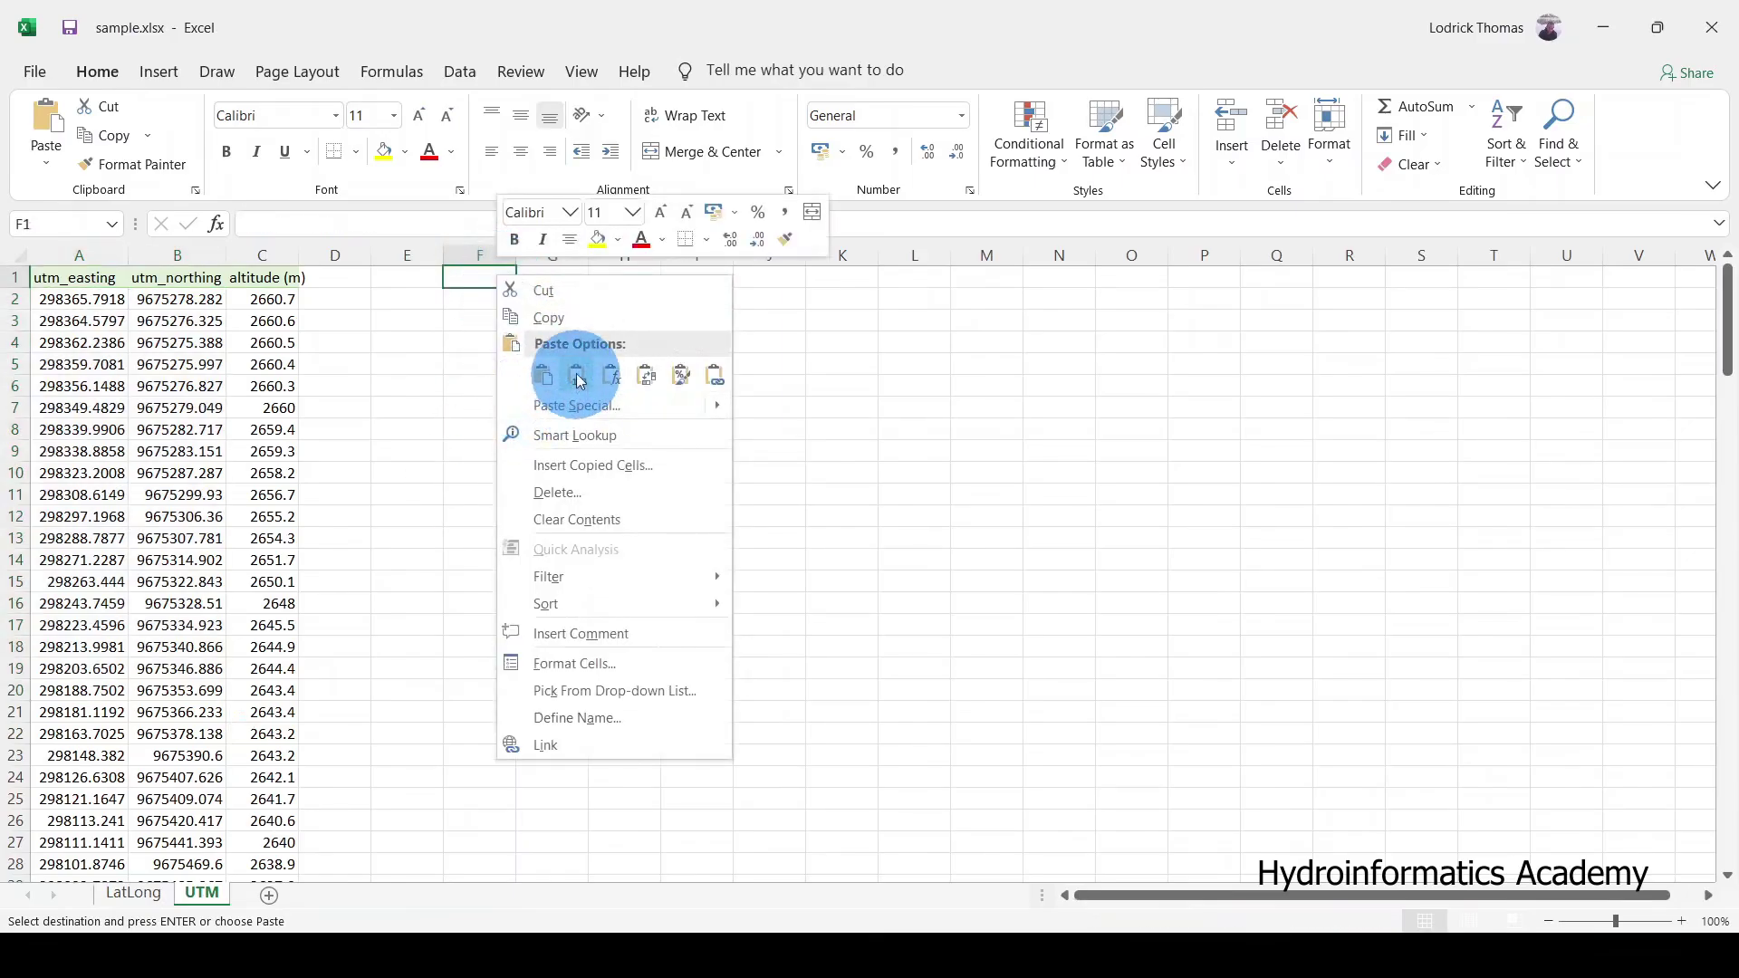
{"action": "left_click", "coordinate": [569, 375]}
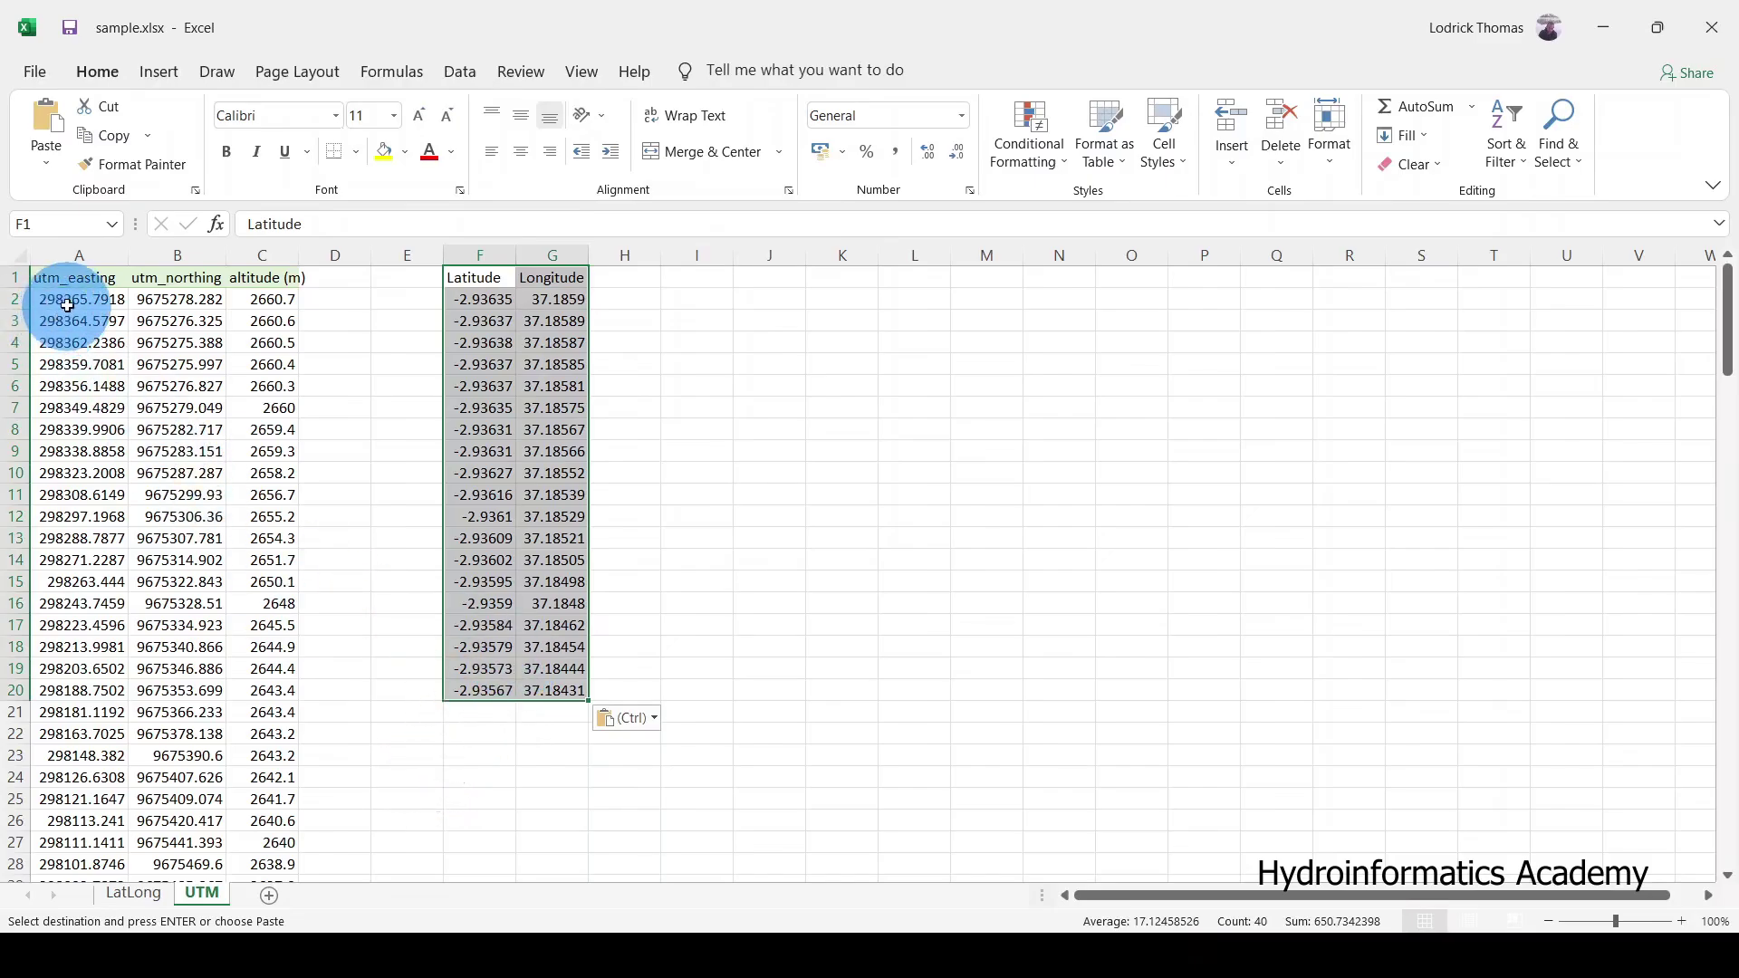
Step: Compare the original UTM coordinates in A2:B20 with the converted latitude and longitude in F1:G20
{"action": "left_click_drag", "start_coordinate": [63, 299], "coordinate": [185, 693]}
{"action": "left_click_drag", "start_coordinate": [477, 280], "coordinate": [560, 688]}
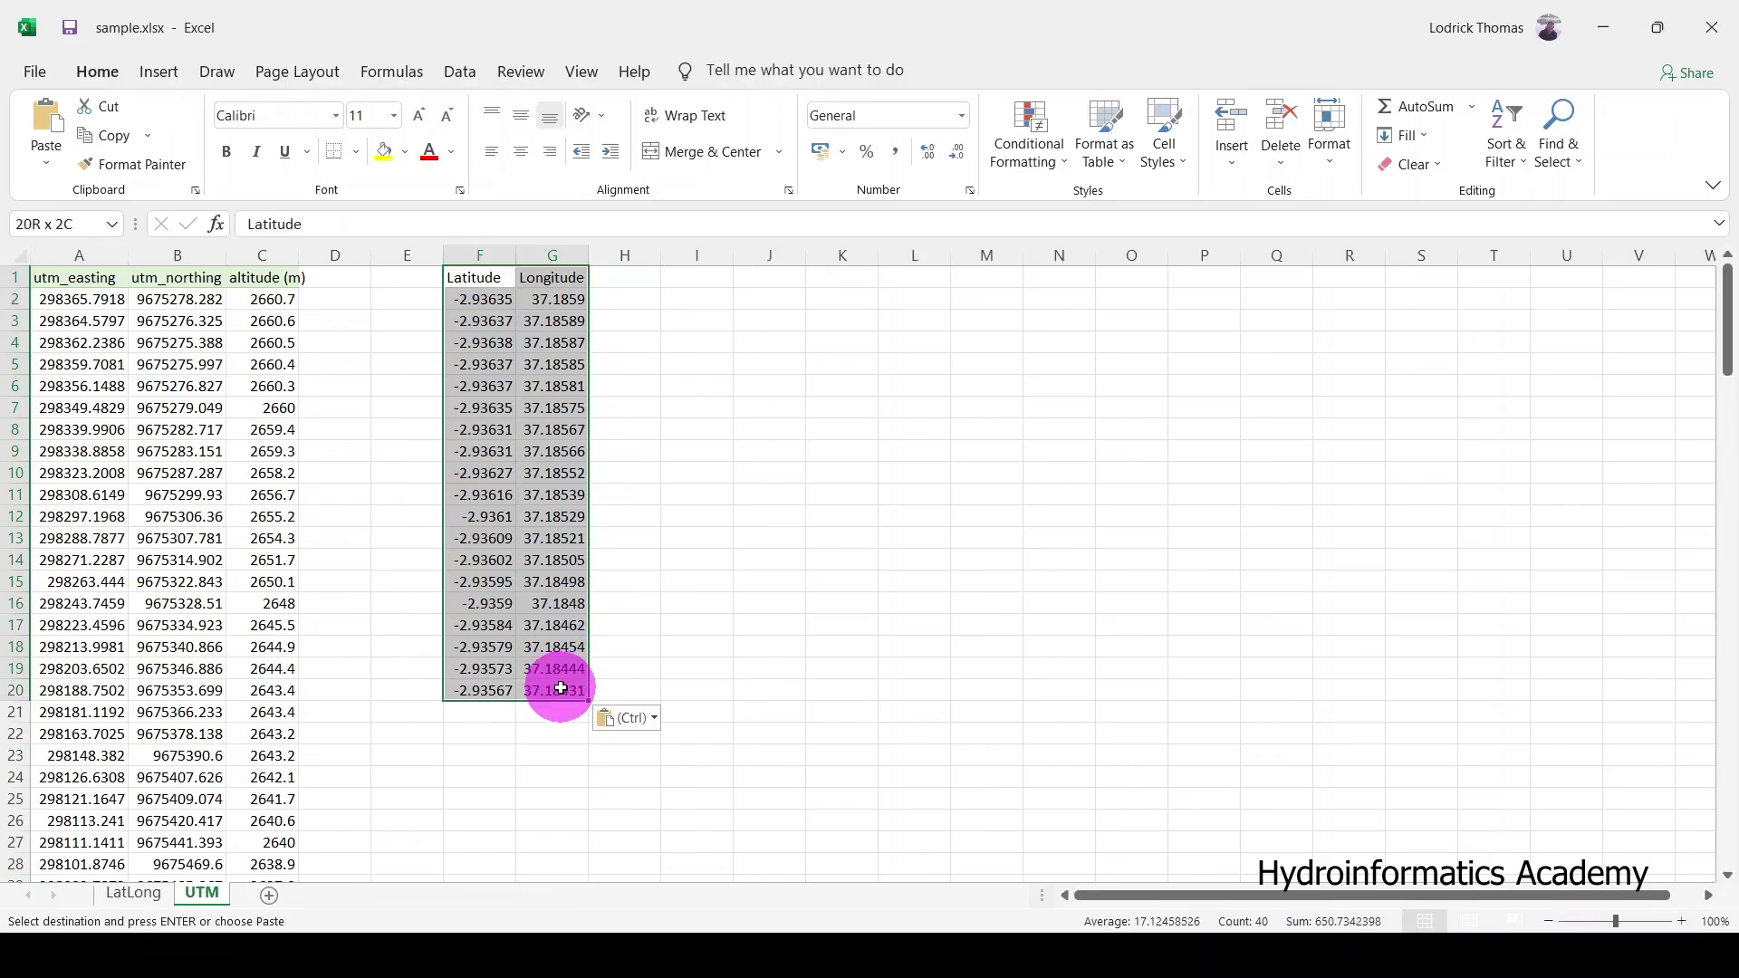
{"action": "left_click_drag", "start_coordinate": [561, 688], "coordinate": [561, 689]}
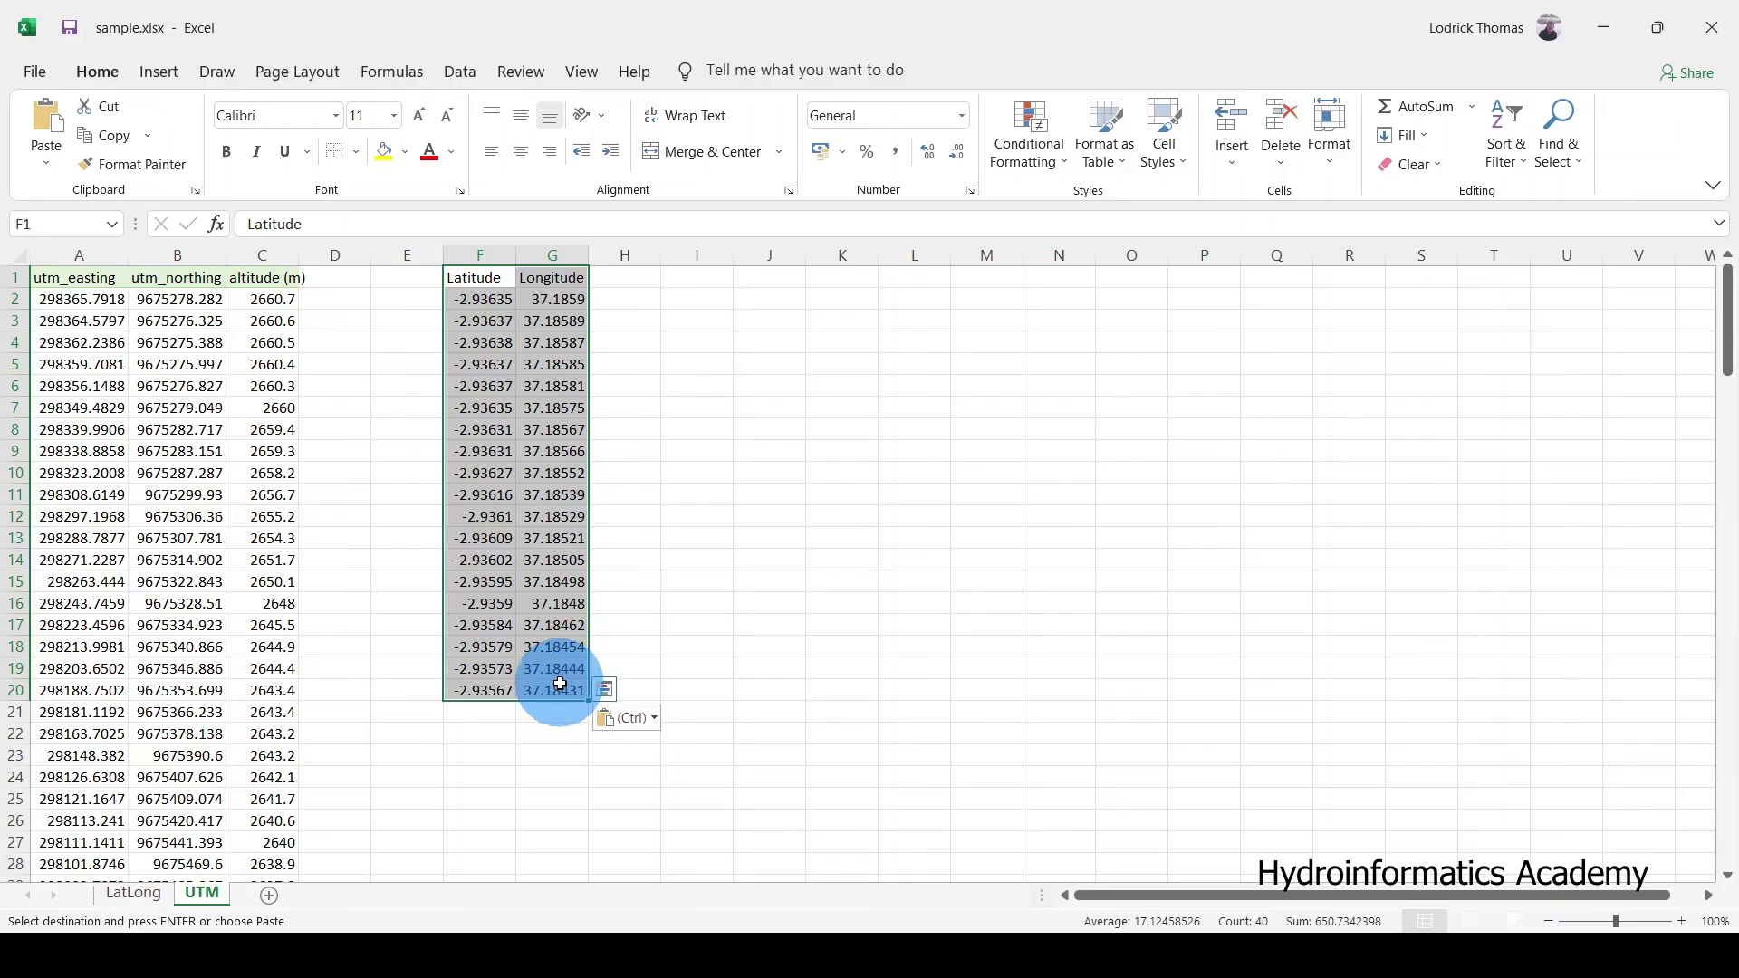
Step: In the coordinate_converter workbook, undo the recent edits back through the inserted row 24 and the UTM coordinates pasted at E5
{"action": "mouse_move", "coordinate": [997, 956]}
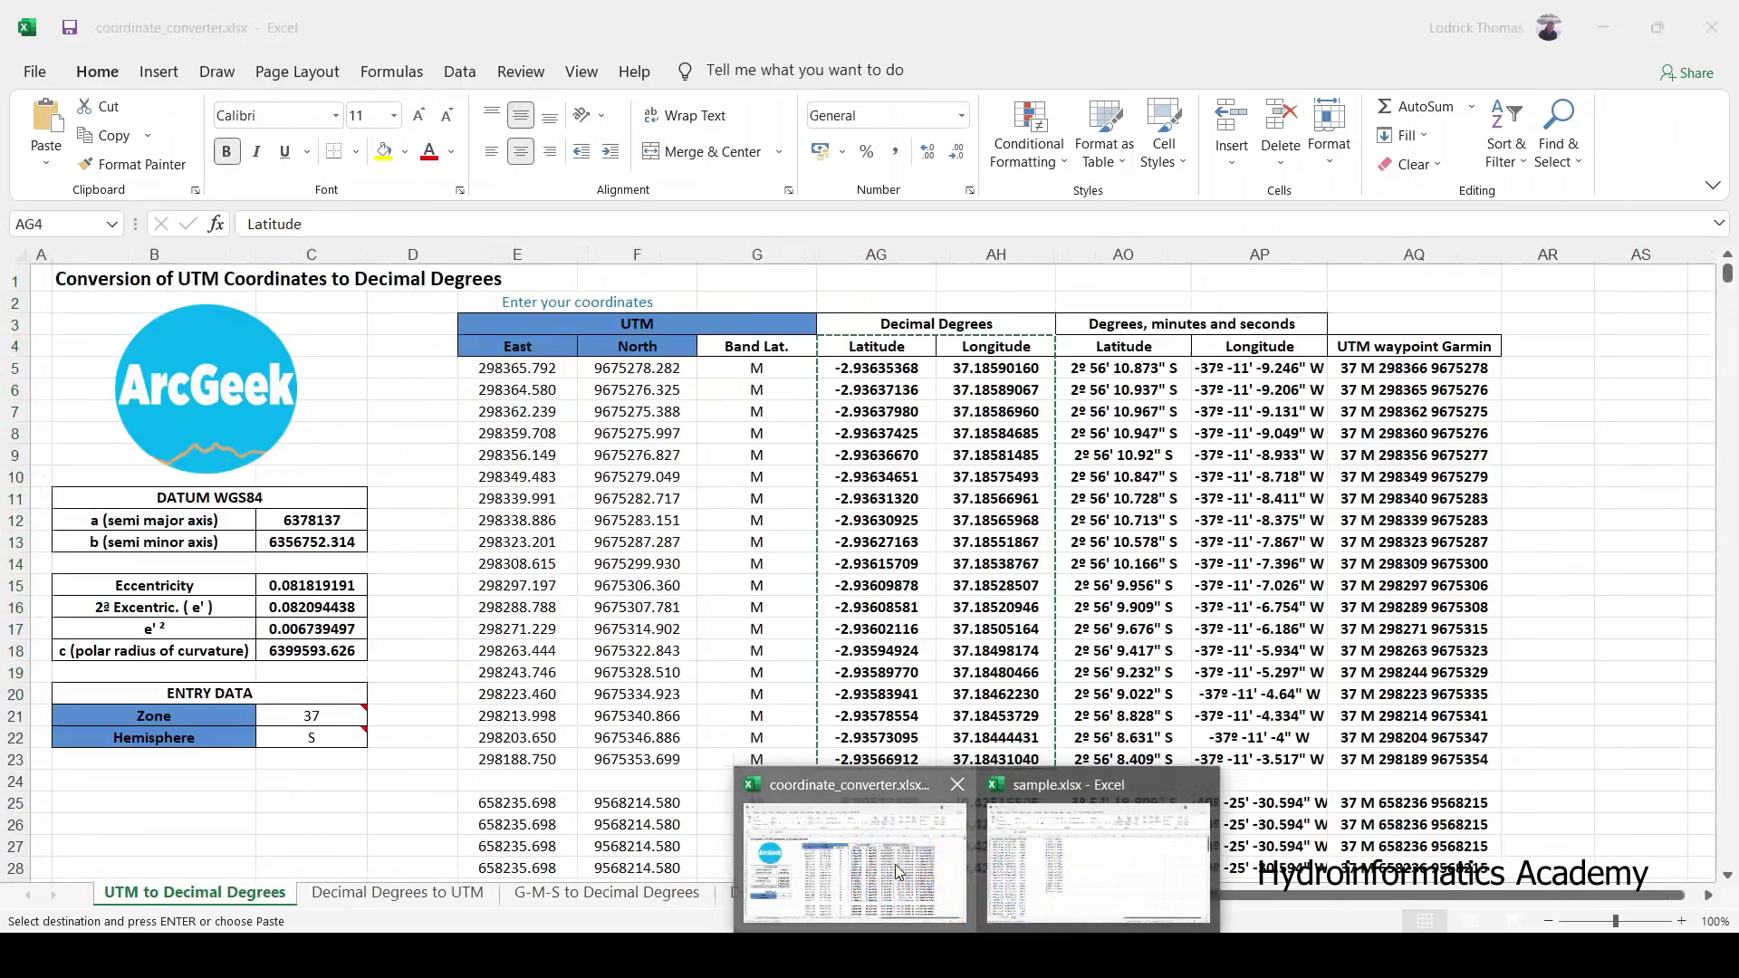
{"action": "left_click", "coordinate": [895, 865]}
{"action": "left_click", "coordinate": [145, 164]}
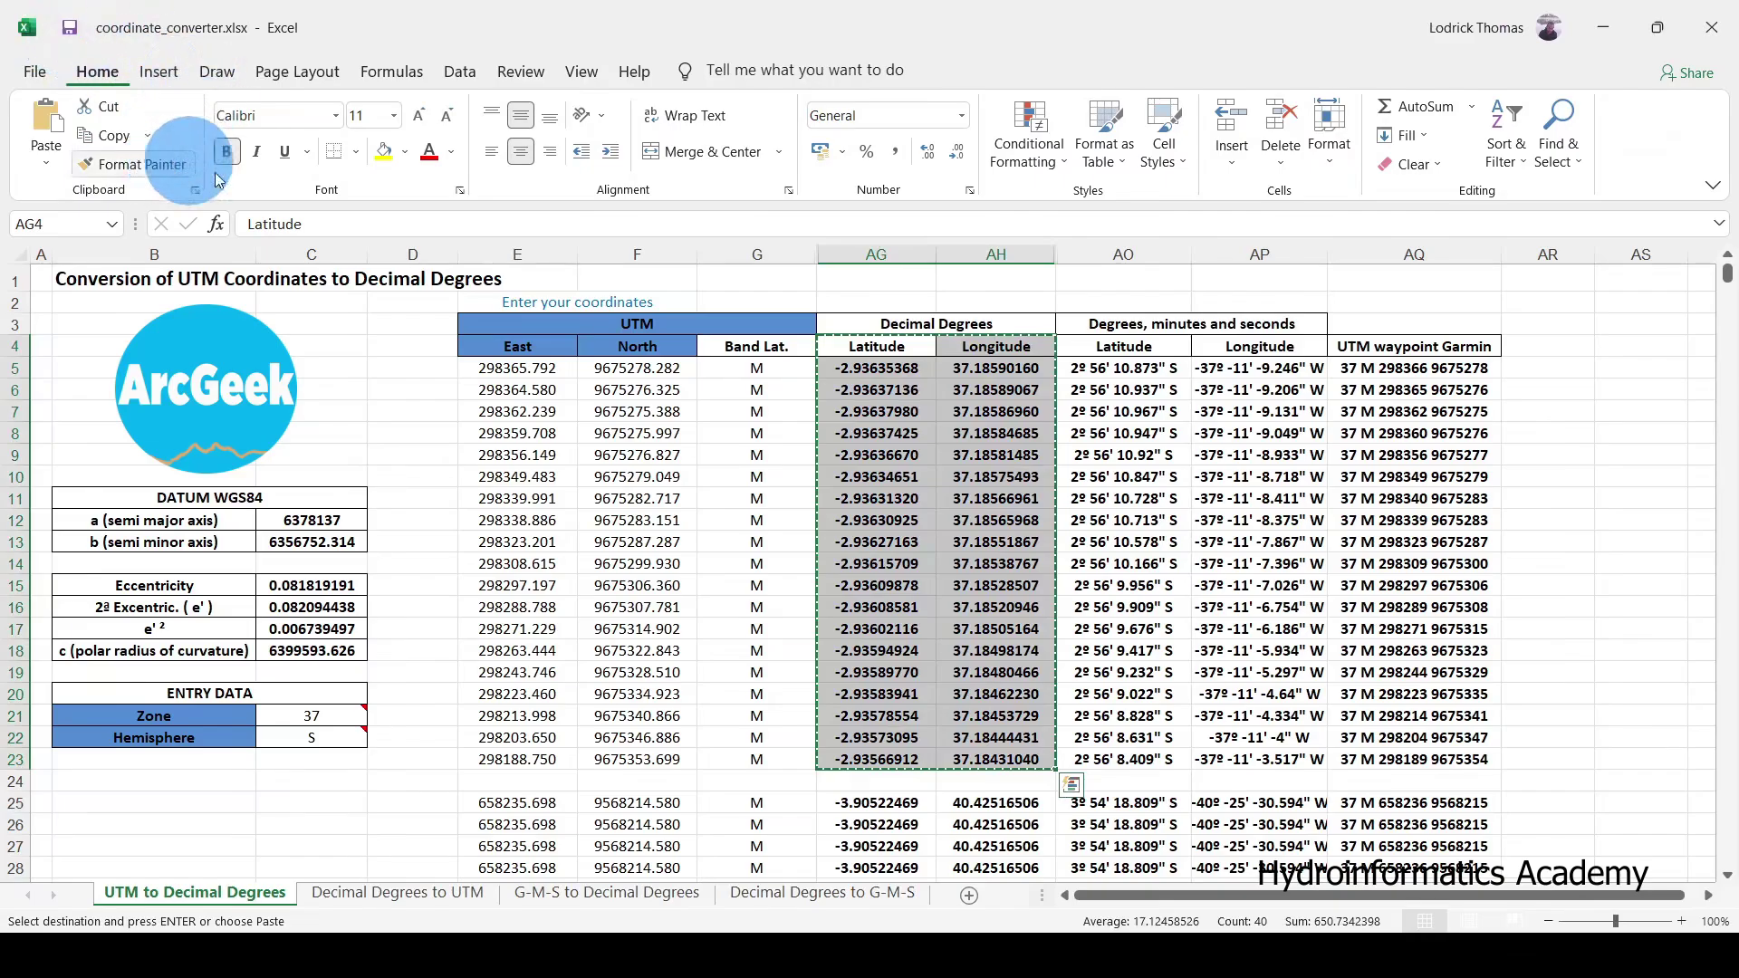
{"action": "scroll", "coordinate": [914, 652], "scroll_direction": "down", "scroll_amount": 2}
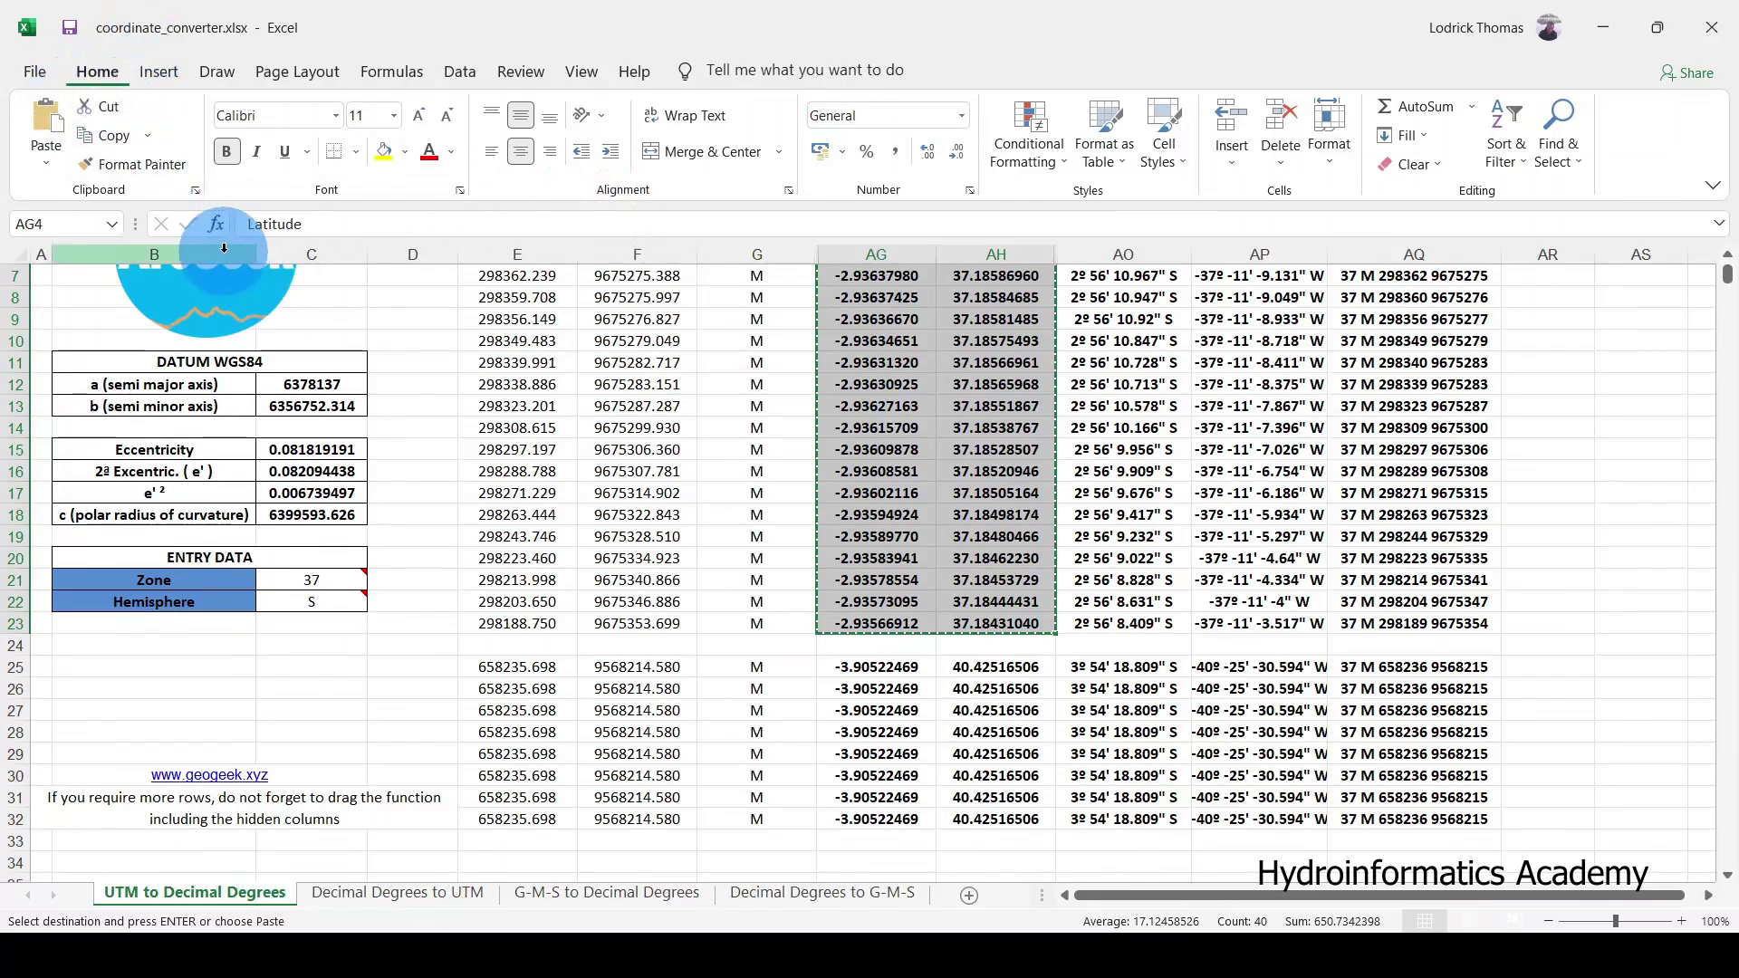
{"action": "scroll", "coordinate": [456, 375], "scroll_direction": "up", "scroll_amount": 2}
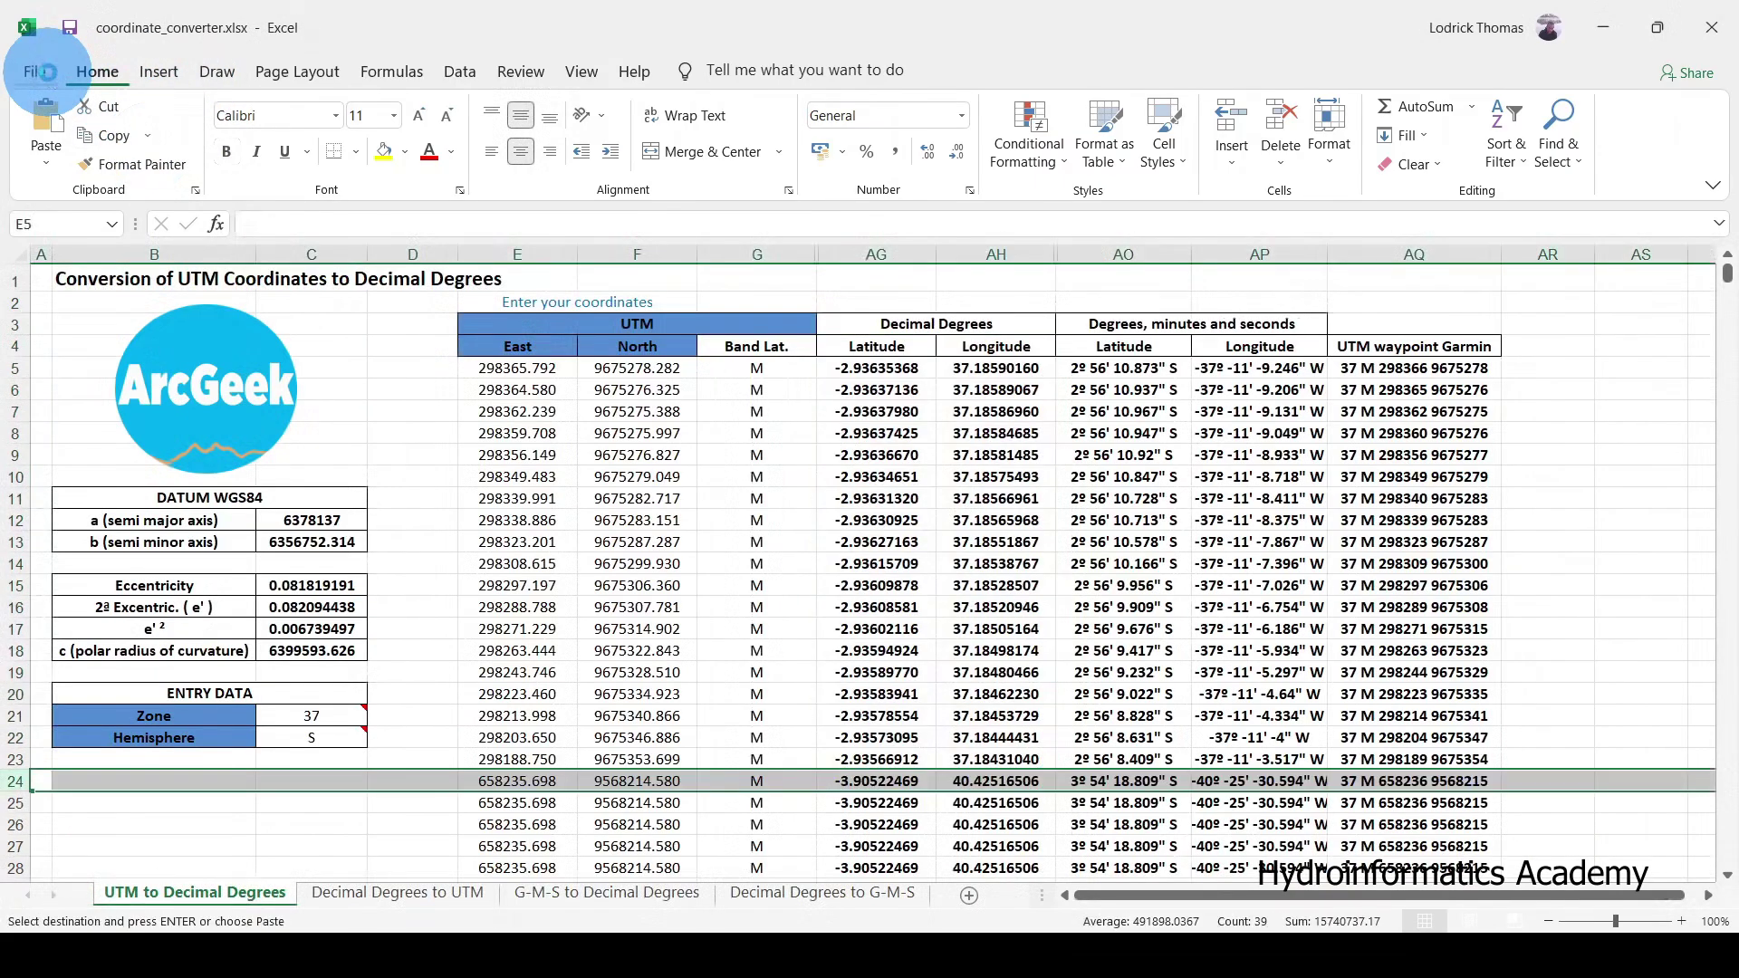
{"action": "key", "text": "ctrl+v"}
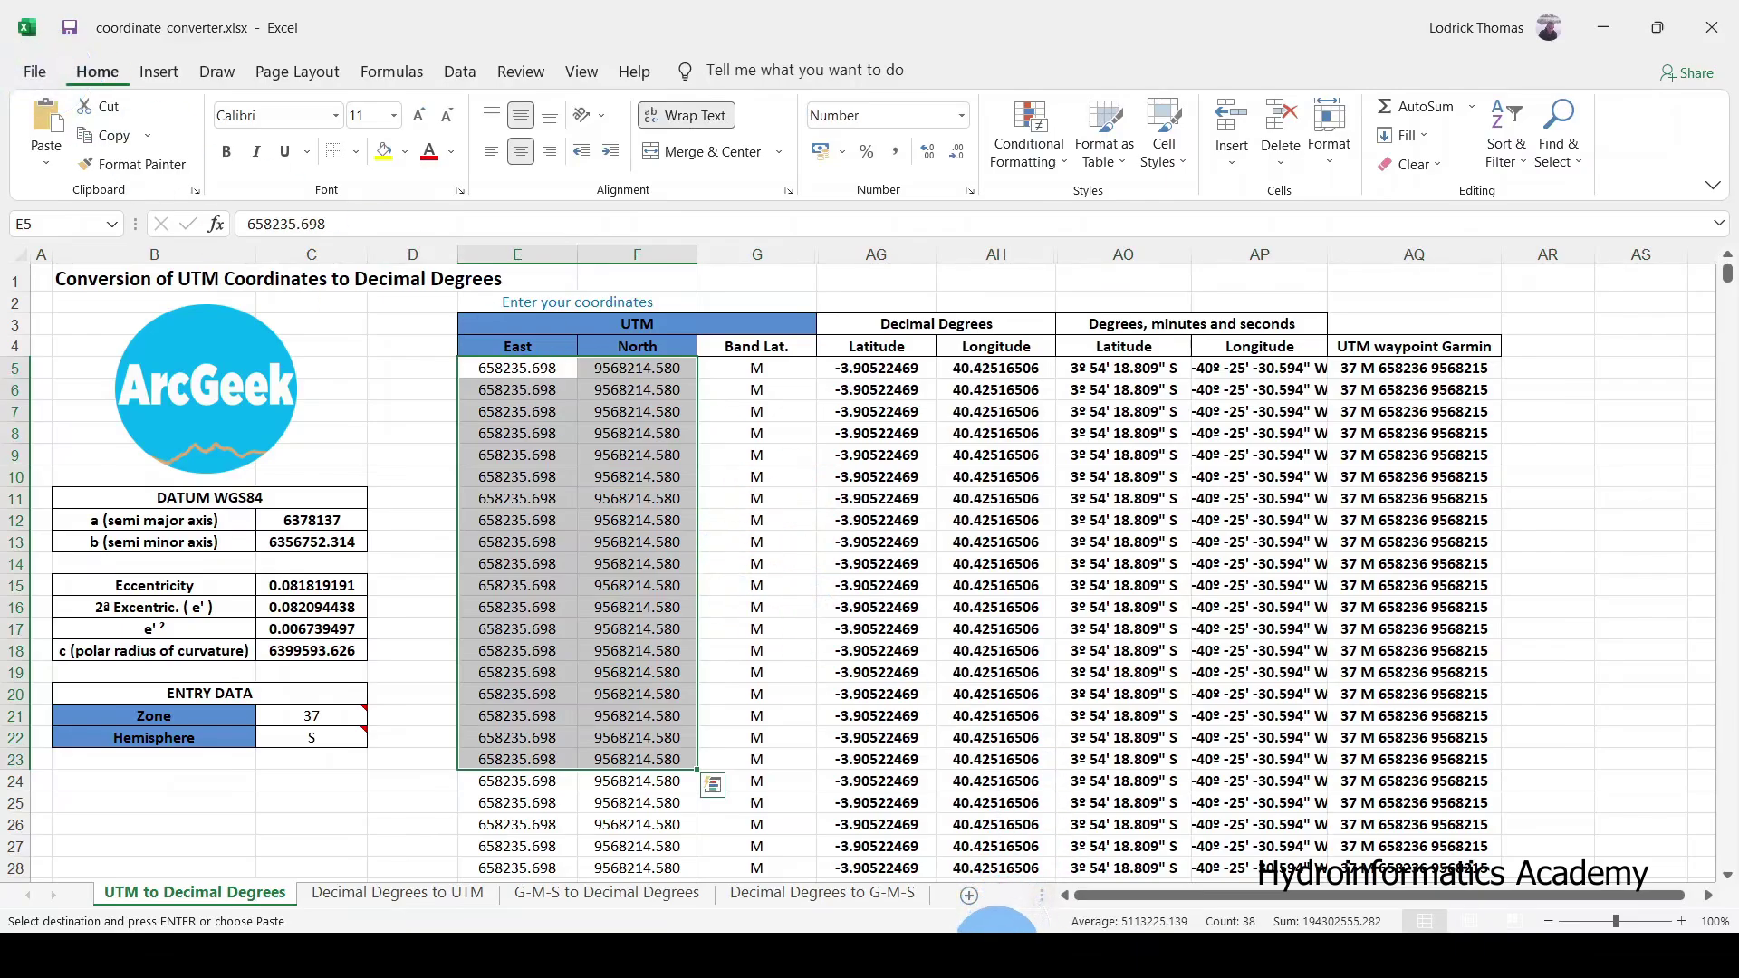
Step: Copy all easting and northing values from A2 down to the last row of the UTM sheet in sample.xlsx
{"action": "mouse_move", "coordinate": [1003, 932]}
{"action": "mouse_move", "coordinate": [1037, 897]}
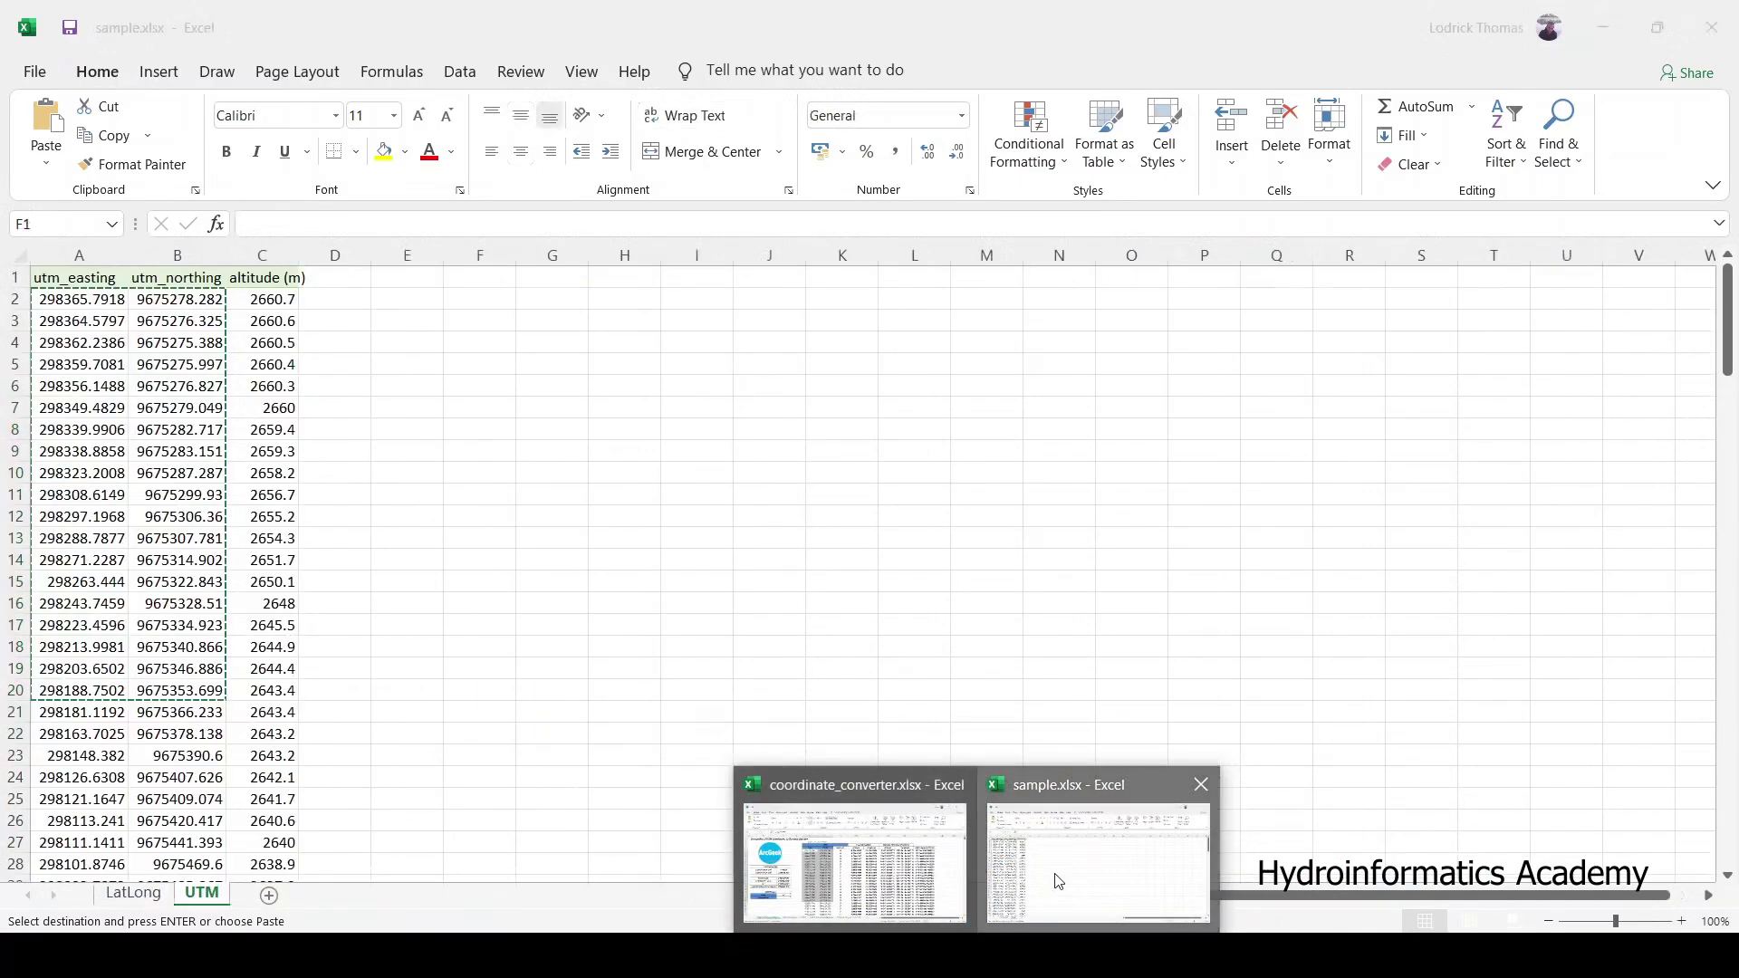
{"action": "left_click", "coordinate": [1056, 882]}
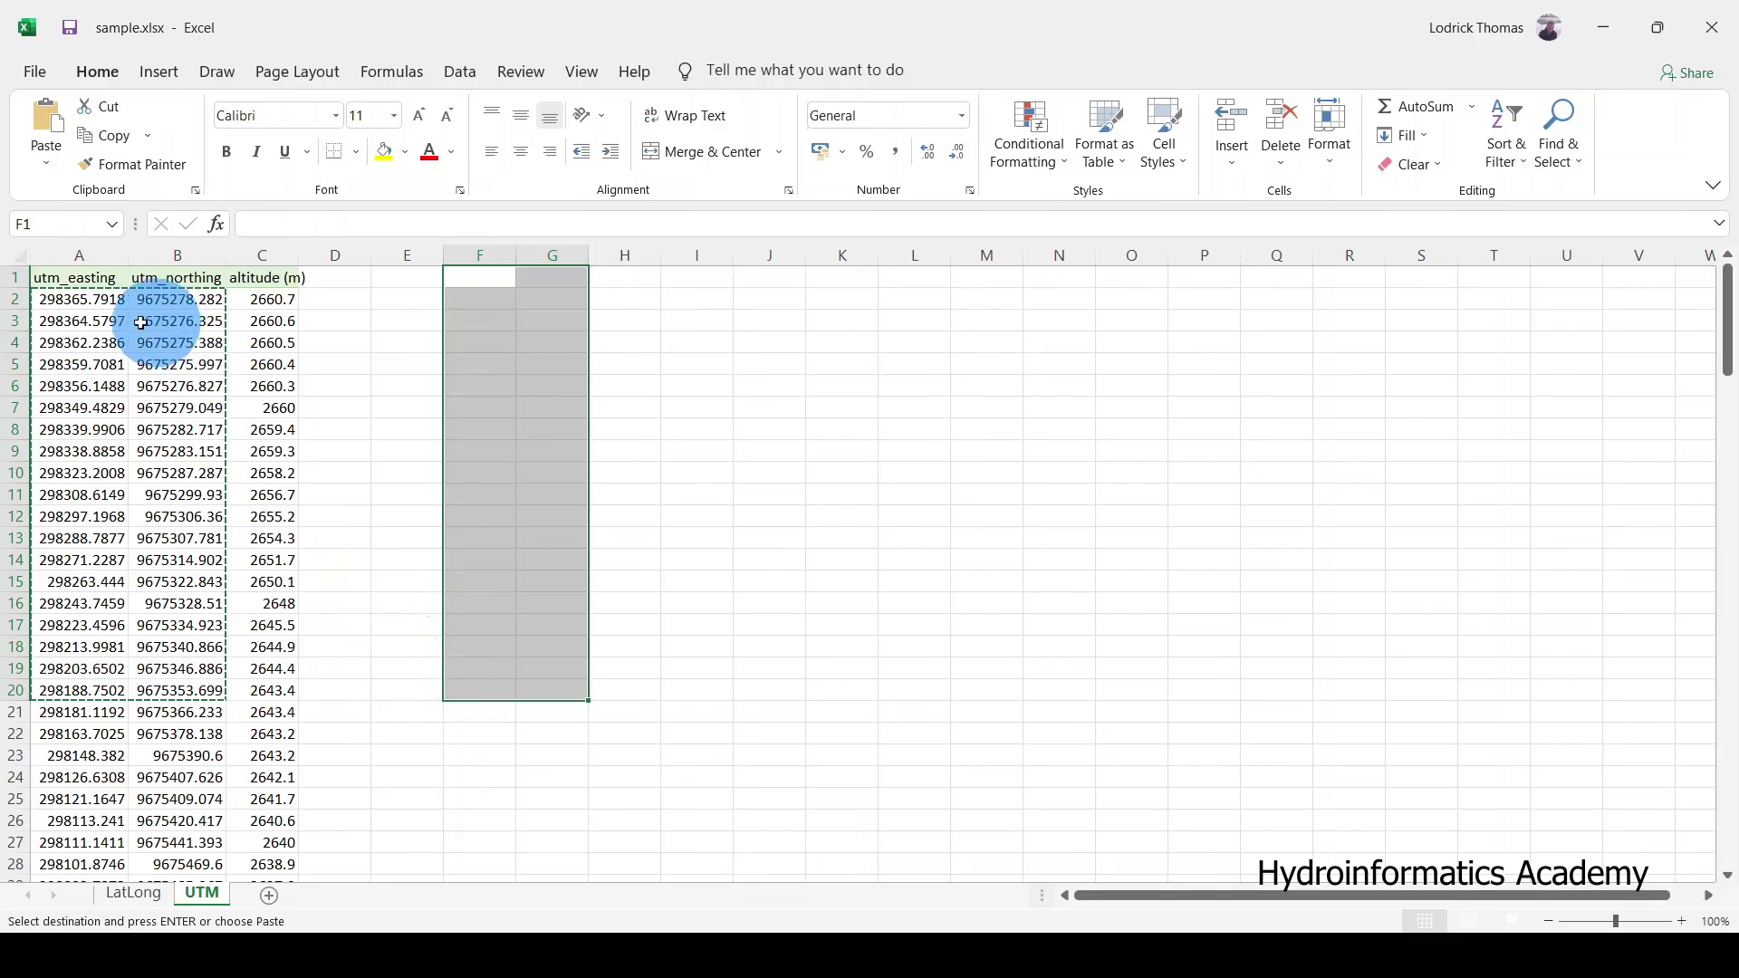
{"action": "left_click_drag", "start_coordinate": [78, 299], "coordinate": [189, 724]}
{"action": "right_click", "coordinate": [184, 543]}
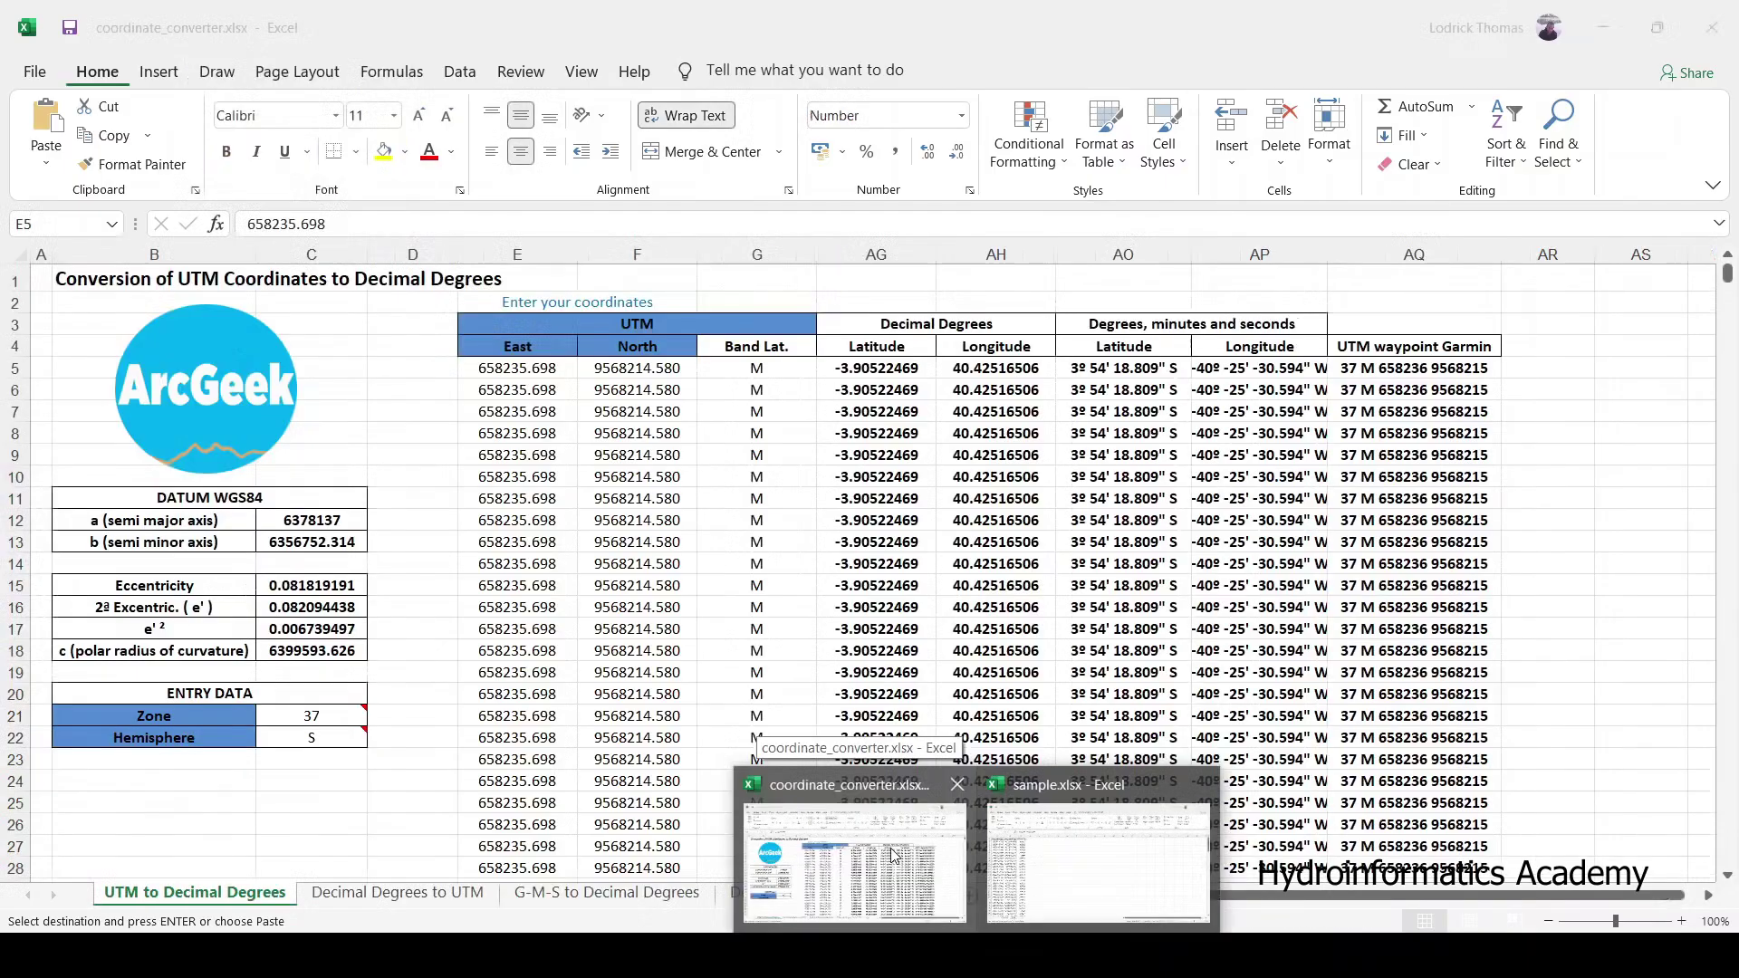
Step: Paste the full set of easting and northing coordinates as values at E5 of the UTM to Decimal Degrees sheet in coordinate_converter
{"action": "left_click", "coordinate": [874, 835]}
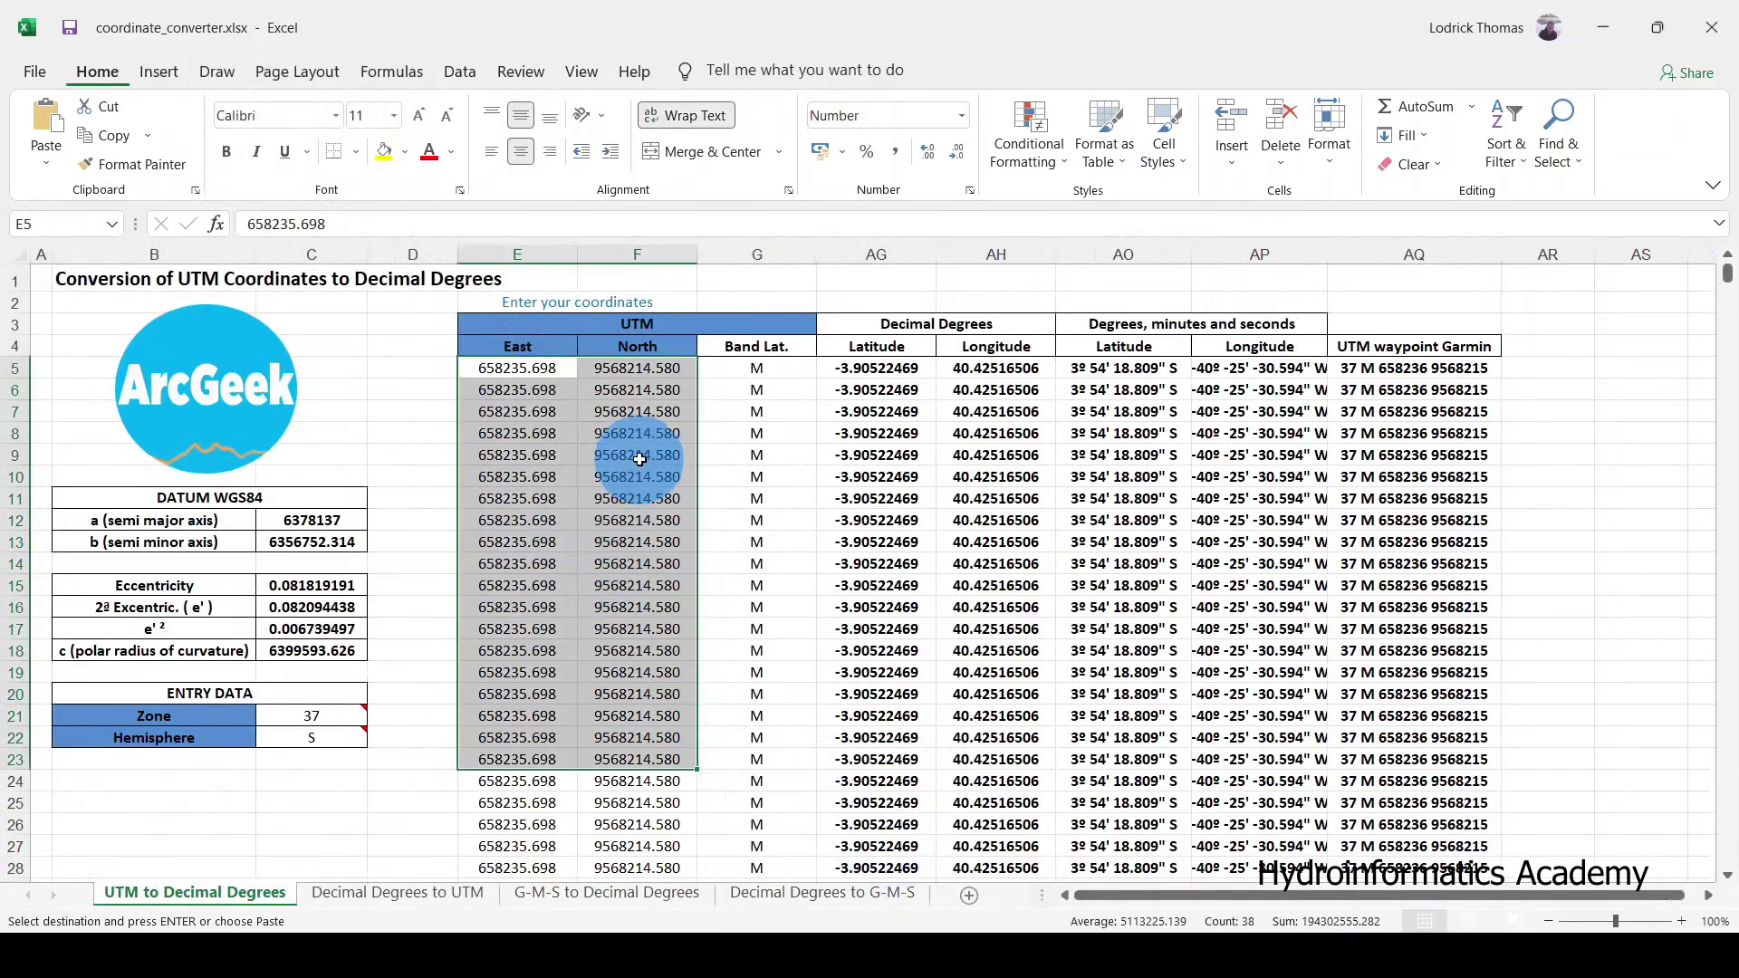
{"action": "left_click", "coordinate": [610, 413]}
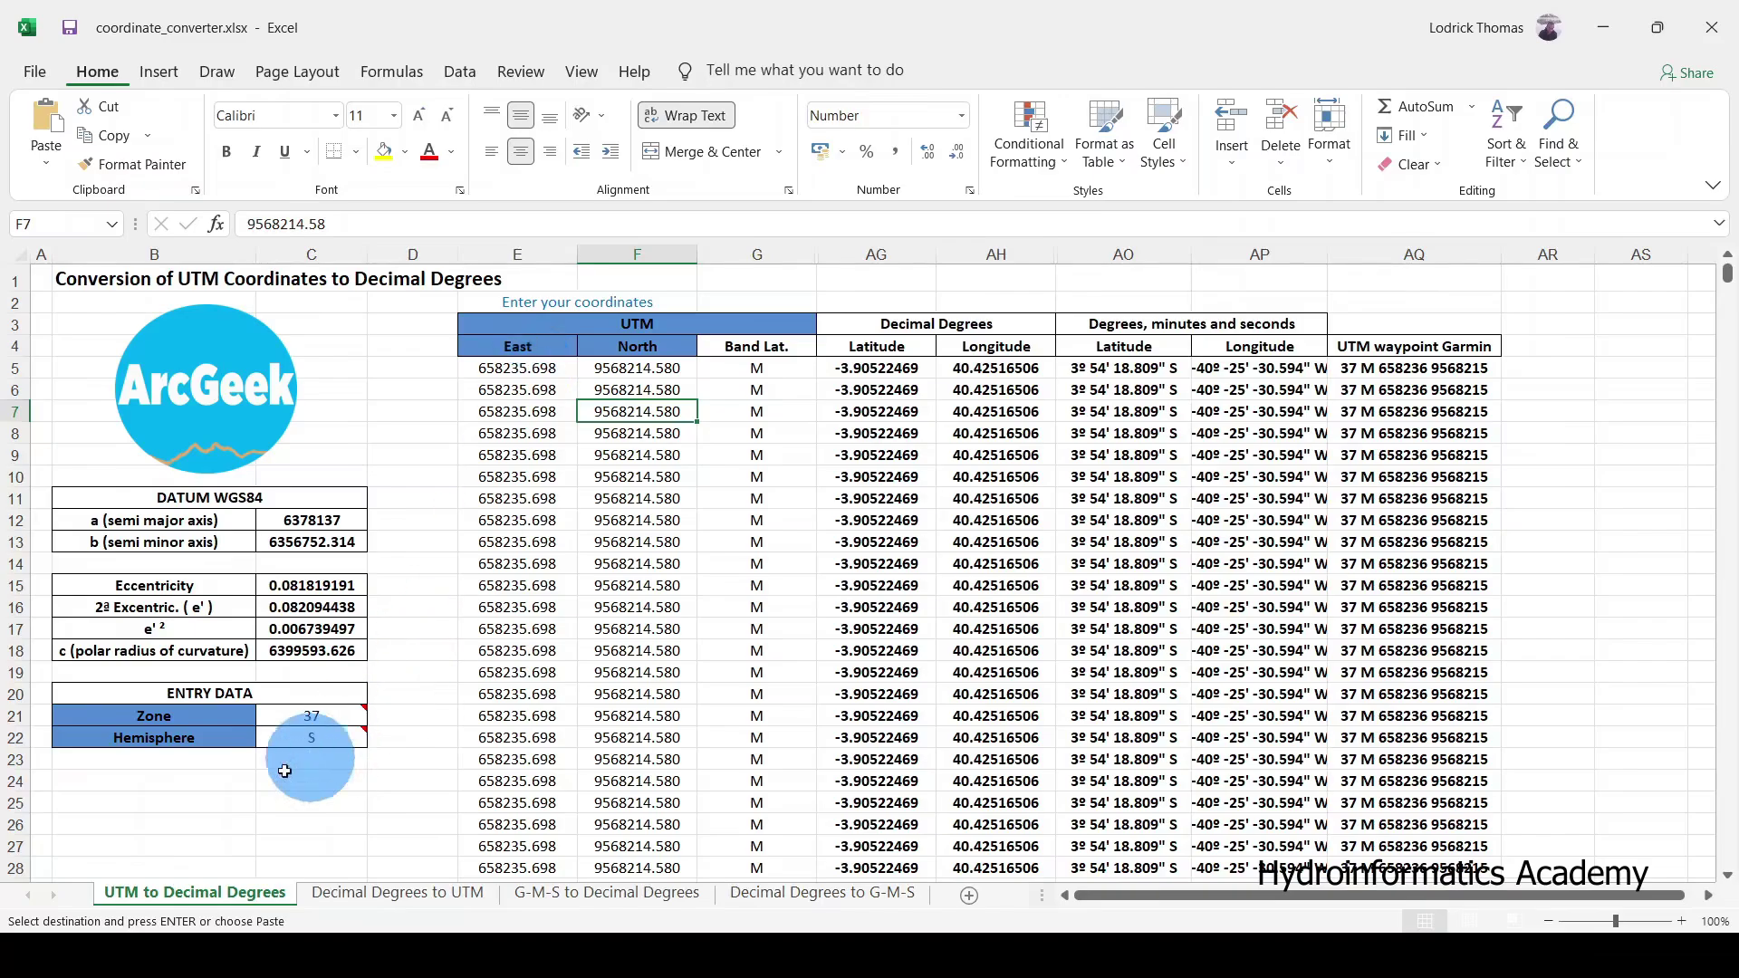
{"action": "key", "text": "Escape"}
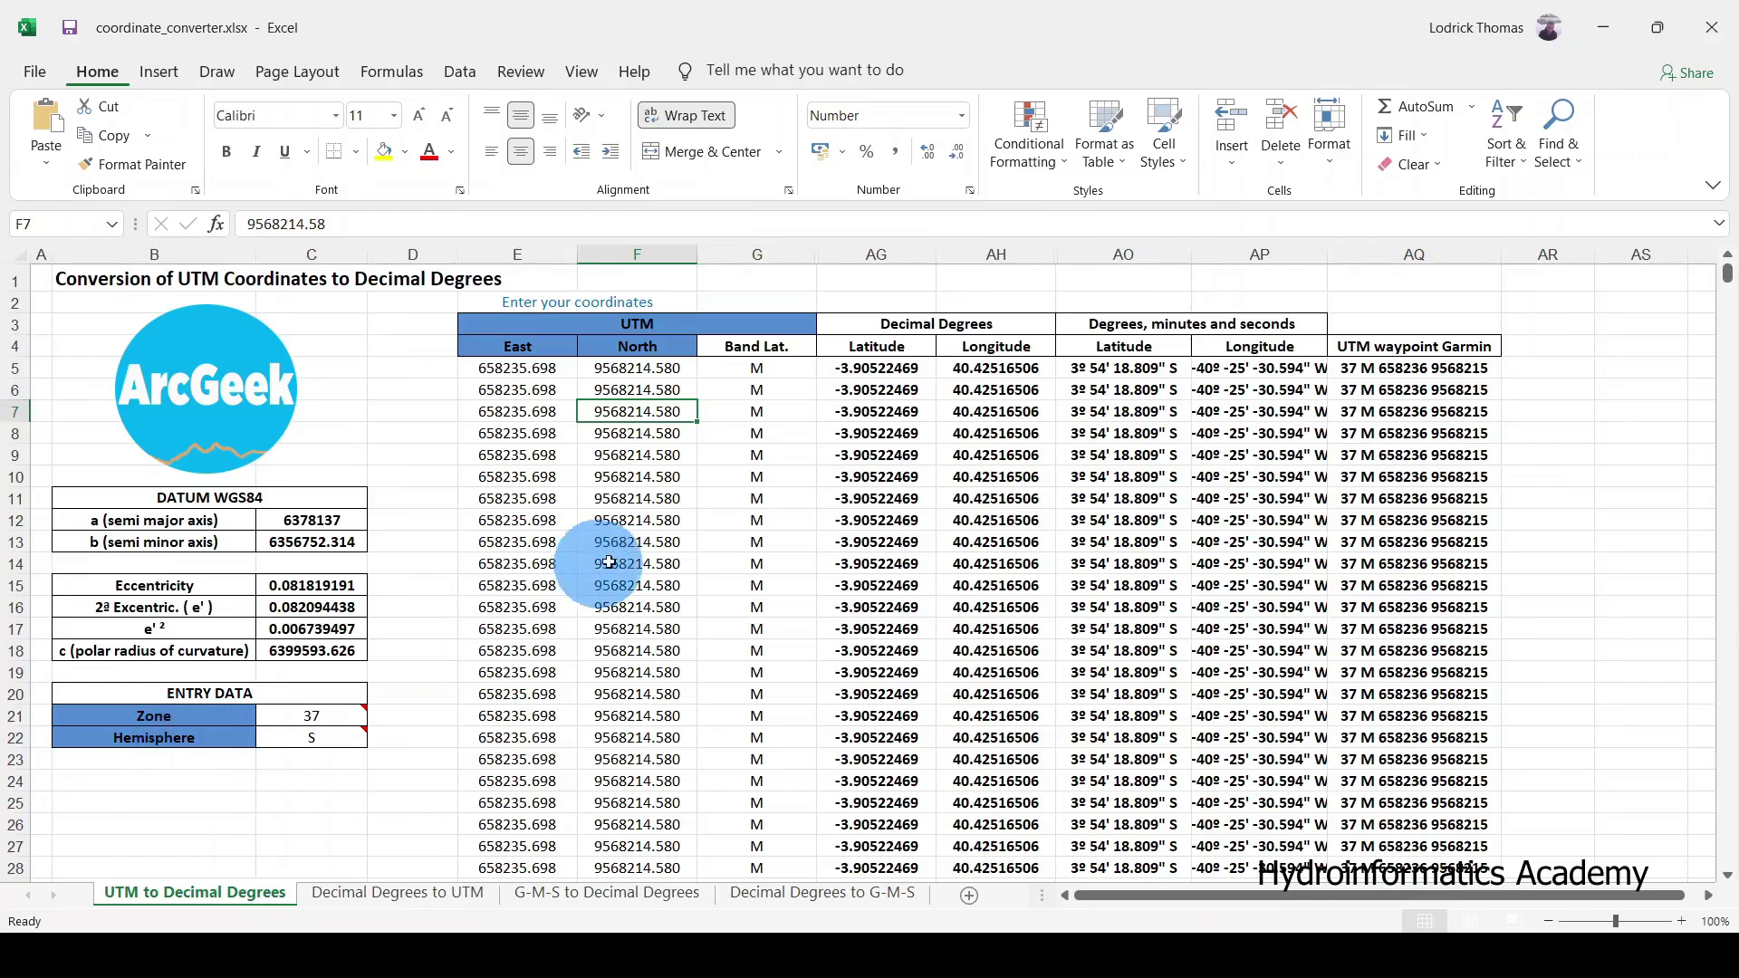
{"action": "left_click", "coordinate": [647, 370]}
{"action": "right_click", "coordinate": [533, 372]}
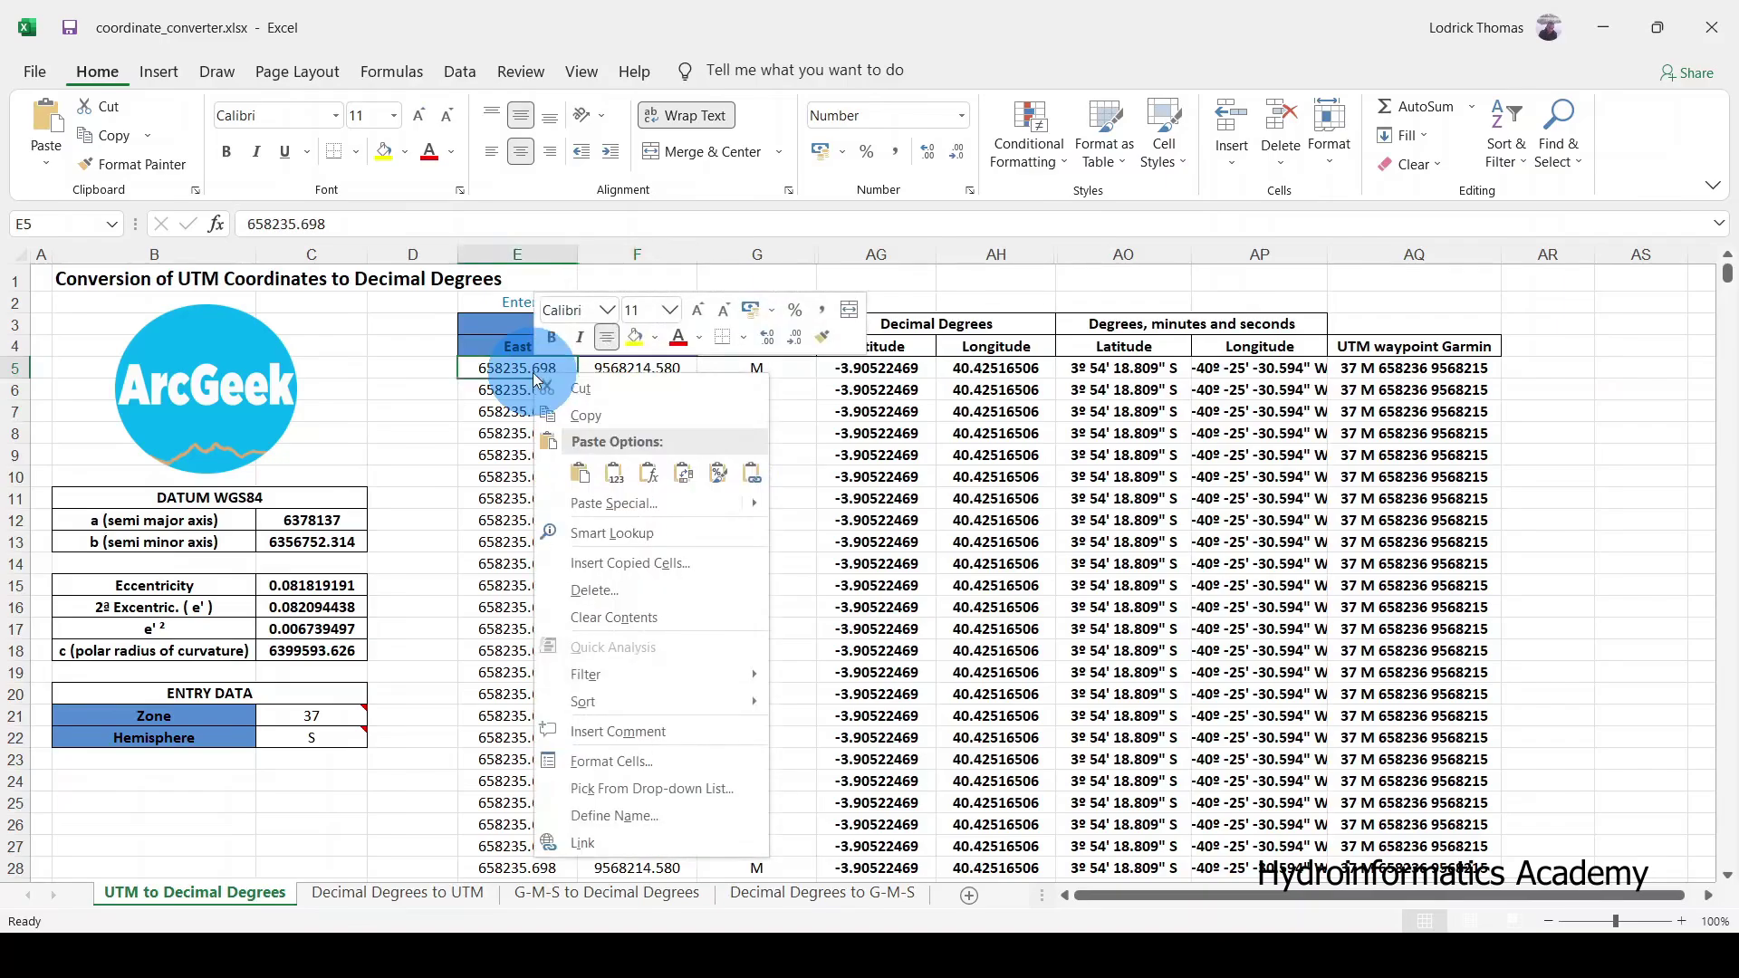
{"action": "left_click", "coordinate": [626, 466]}
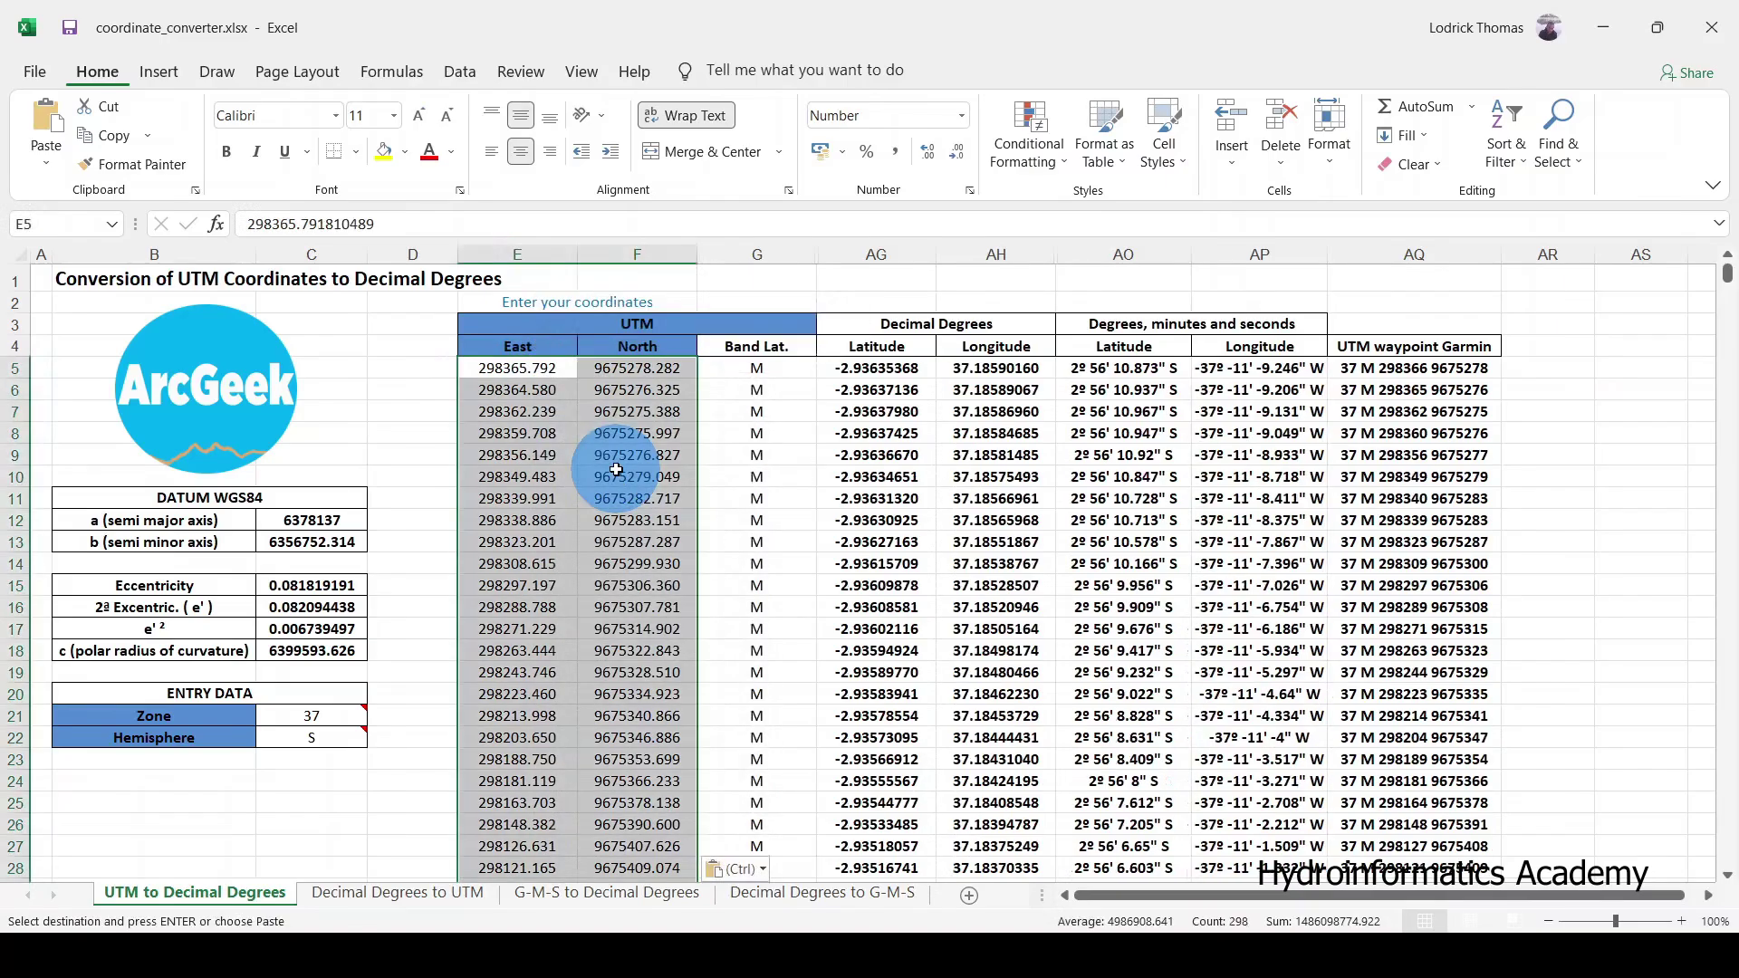
{"action": "scroll", "coordinate": [616, 470], "scroll_direction": "down", "scroll_amount": 19}
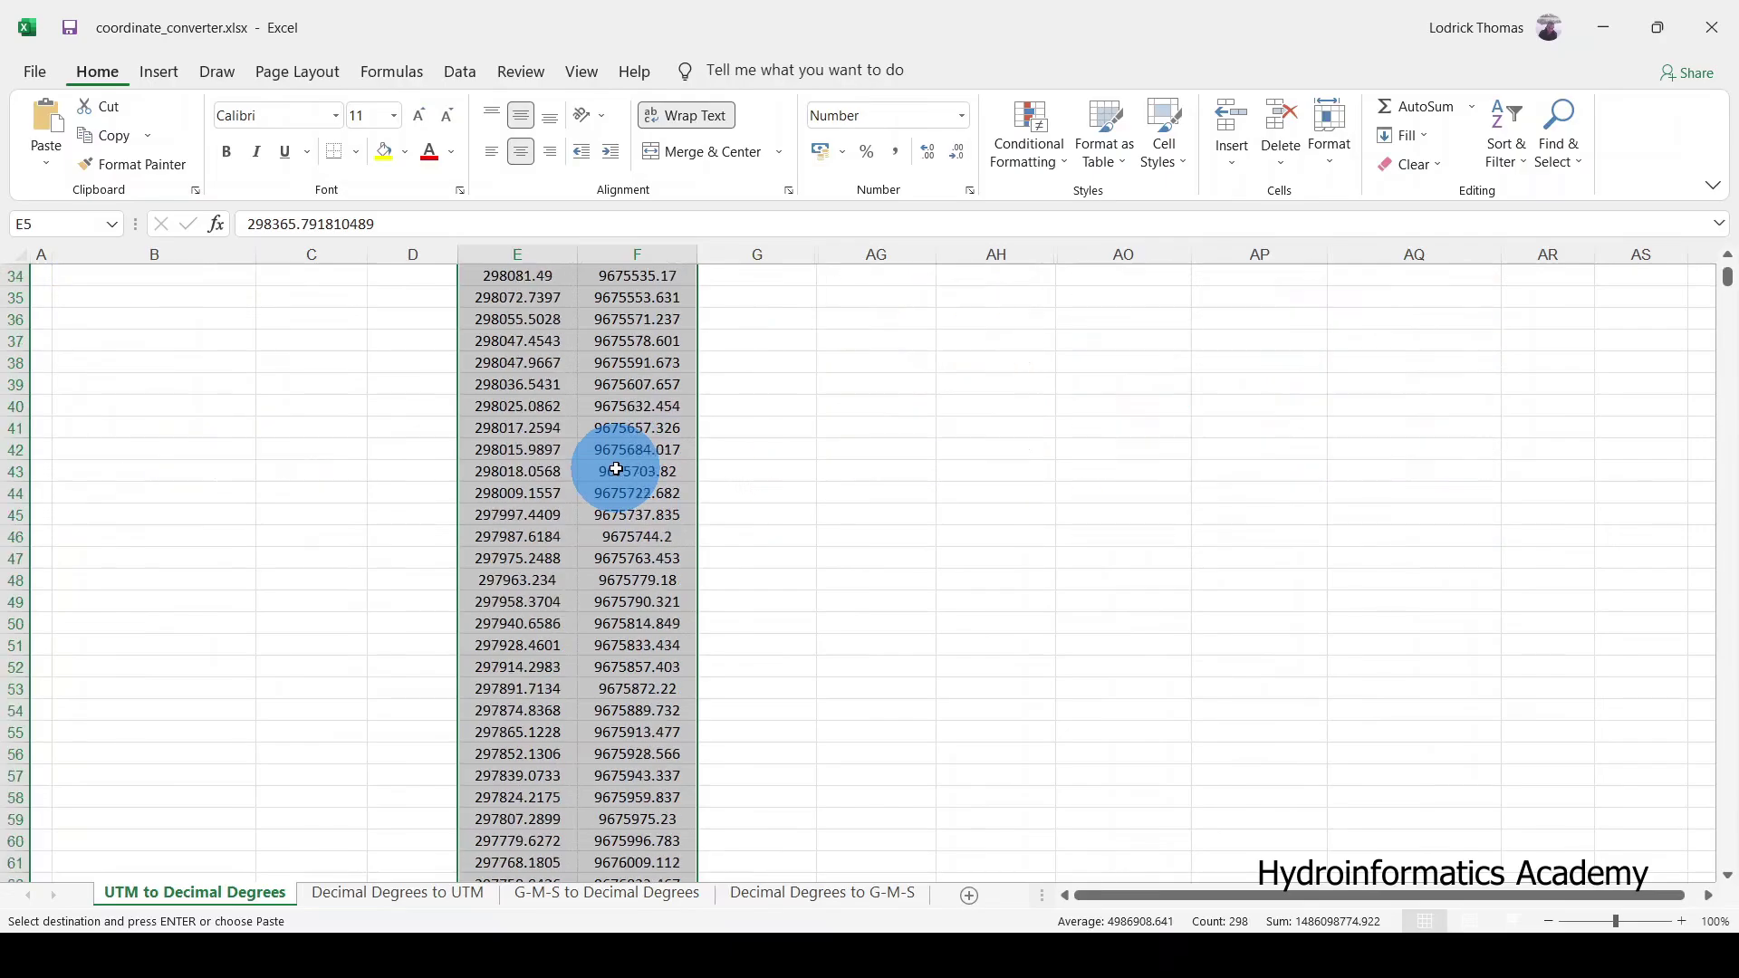
Step: Try filling the conversion formulas in G29:AQ31 down beside the remaining pasted coordinates, and undo the fill
{"action": "scroll", "coordinate": [616, 469], "scroll_direction": "down", "scroll_amount": 18}
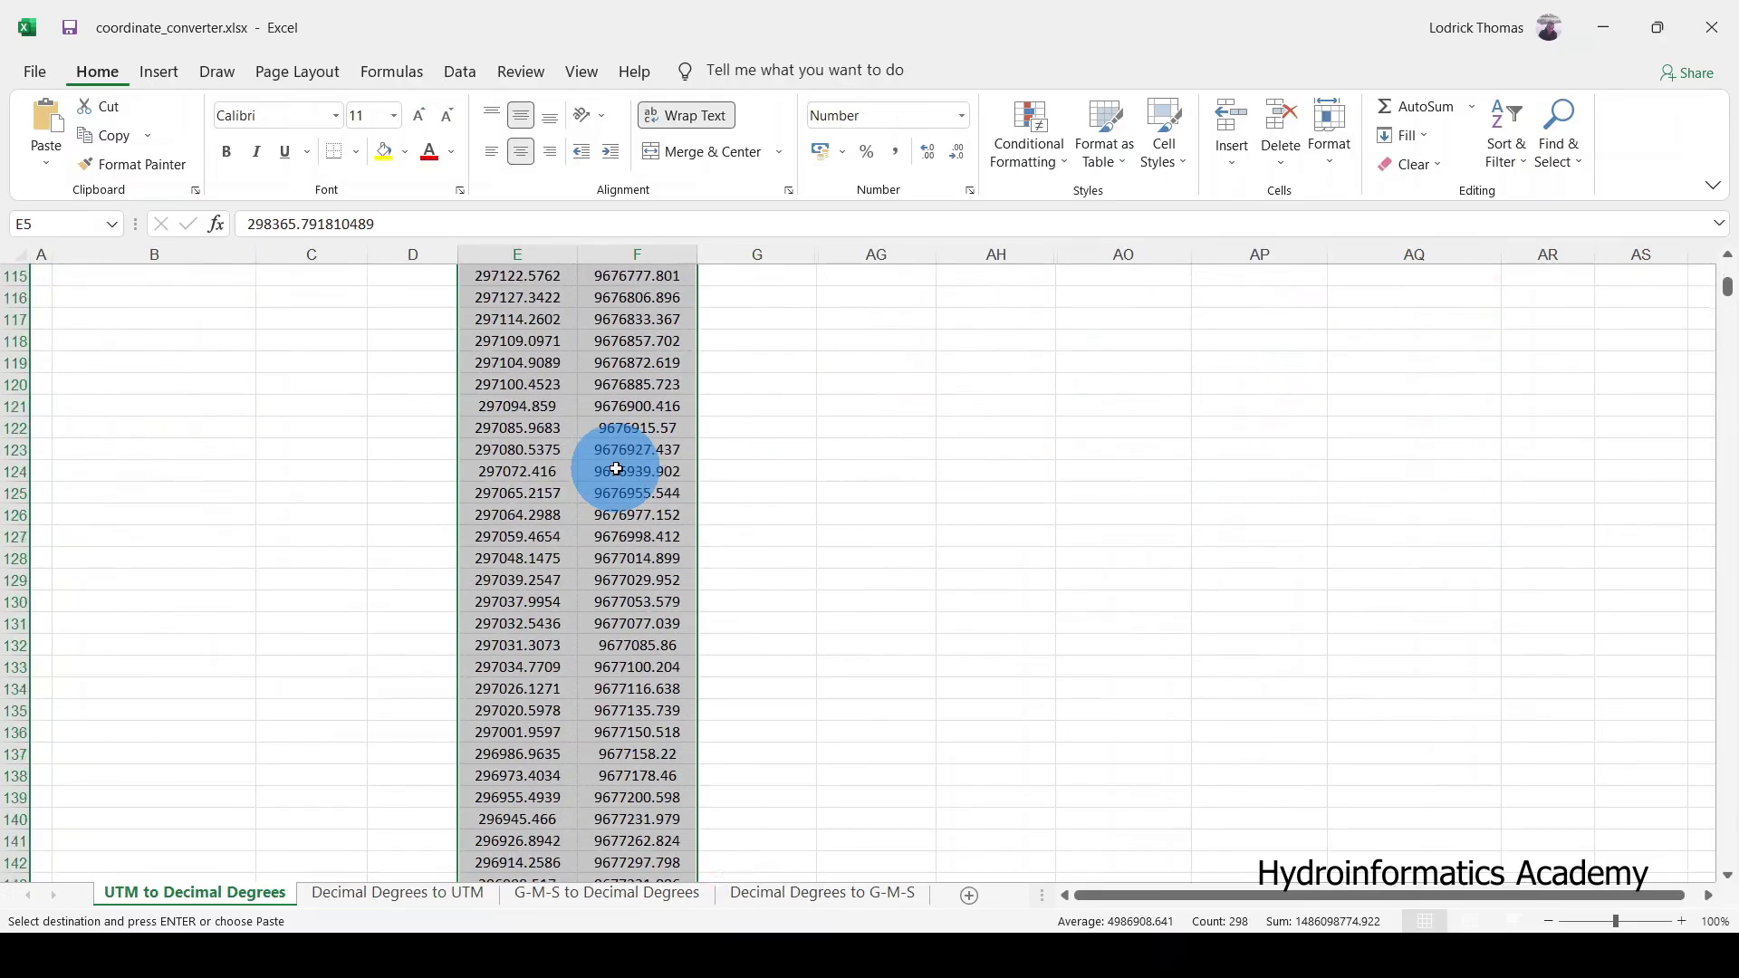
{"action": "scroll", "coordinate": [616, 469], "scroll_direction": "up", "scroll_amount": 20}
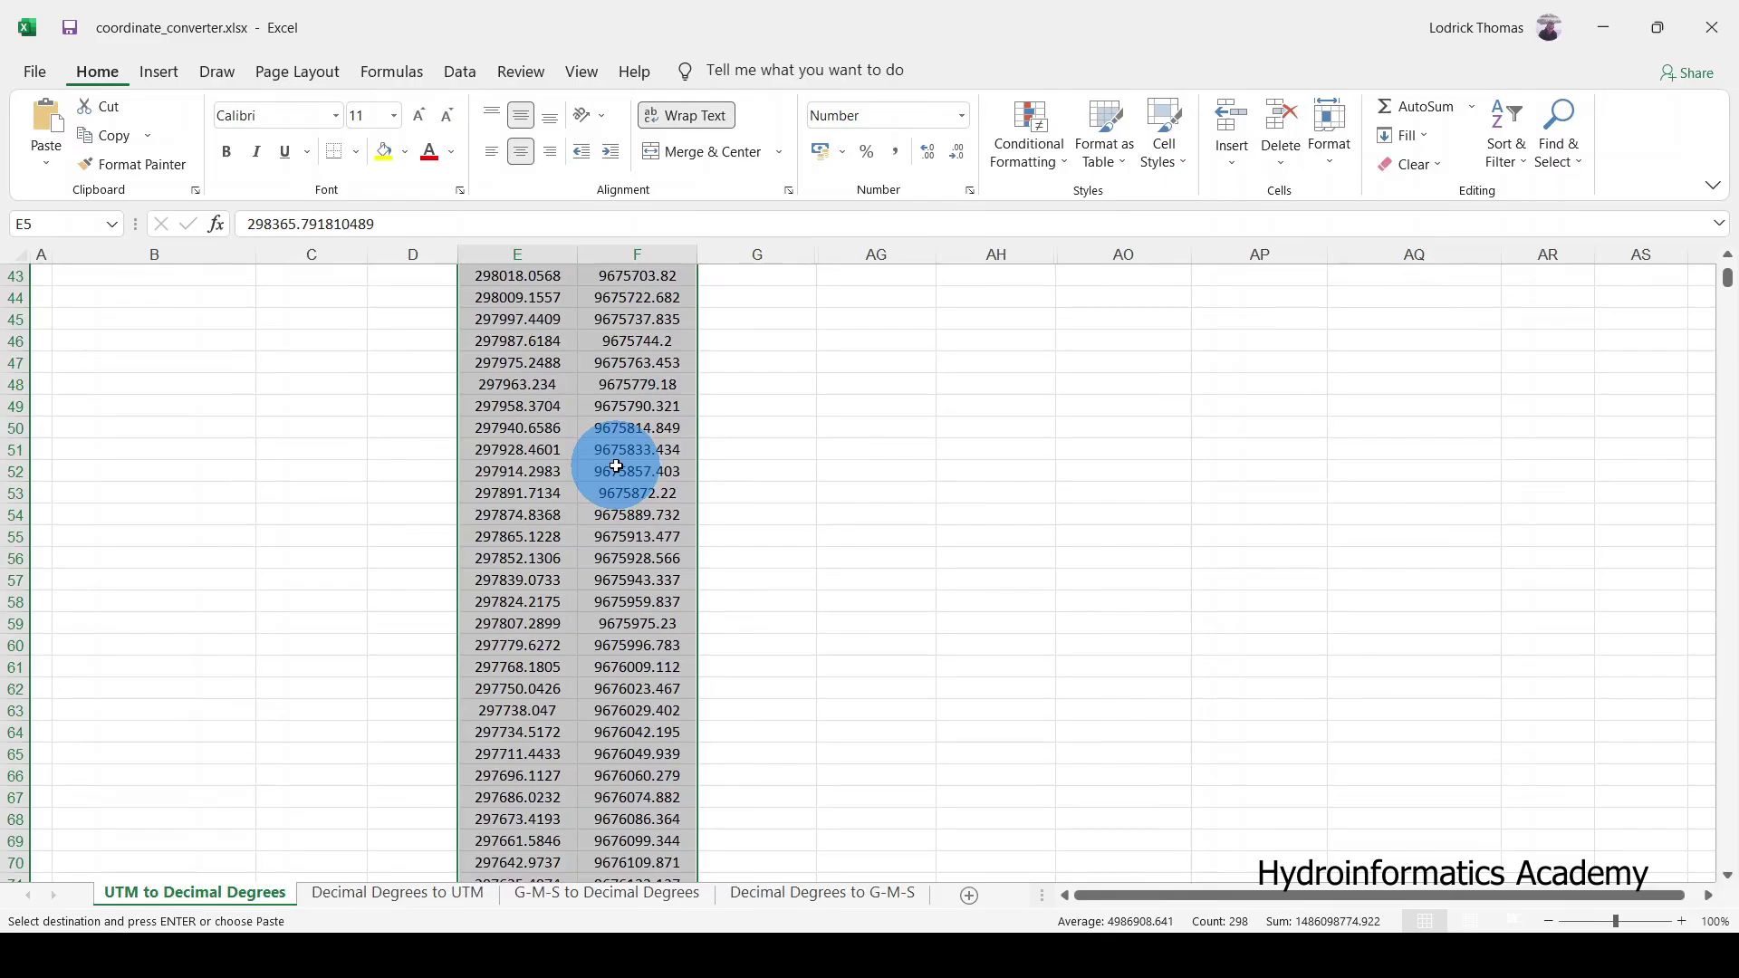
{"action": "left_click_drag", "start_coordinate": [773, 427], "coordinate": [1405, 838]}
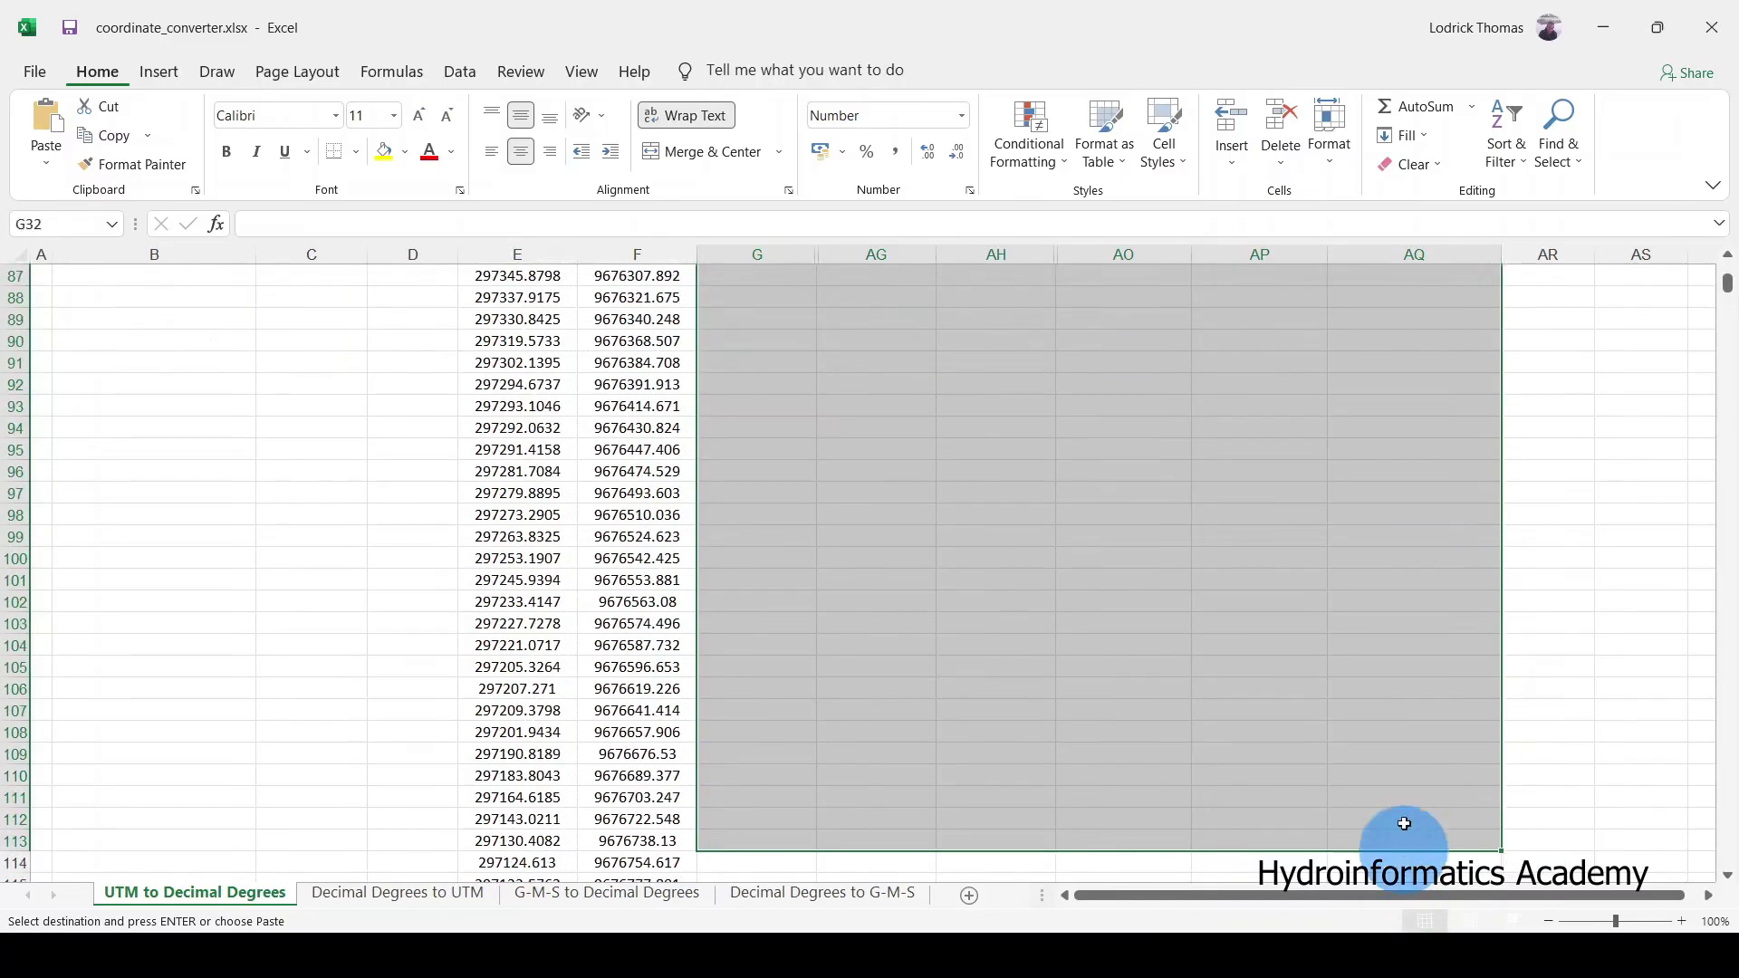
{"action": "scroll", "coordinate": [1376, 606], "scroll_direction": "up", "scroll_amount": 20}
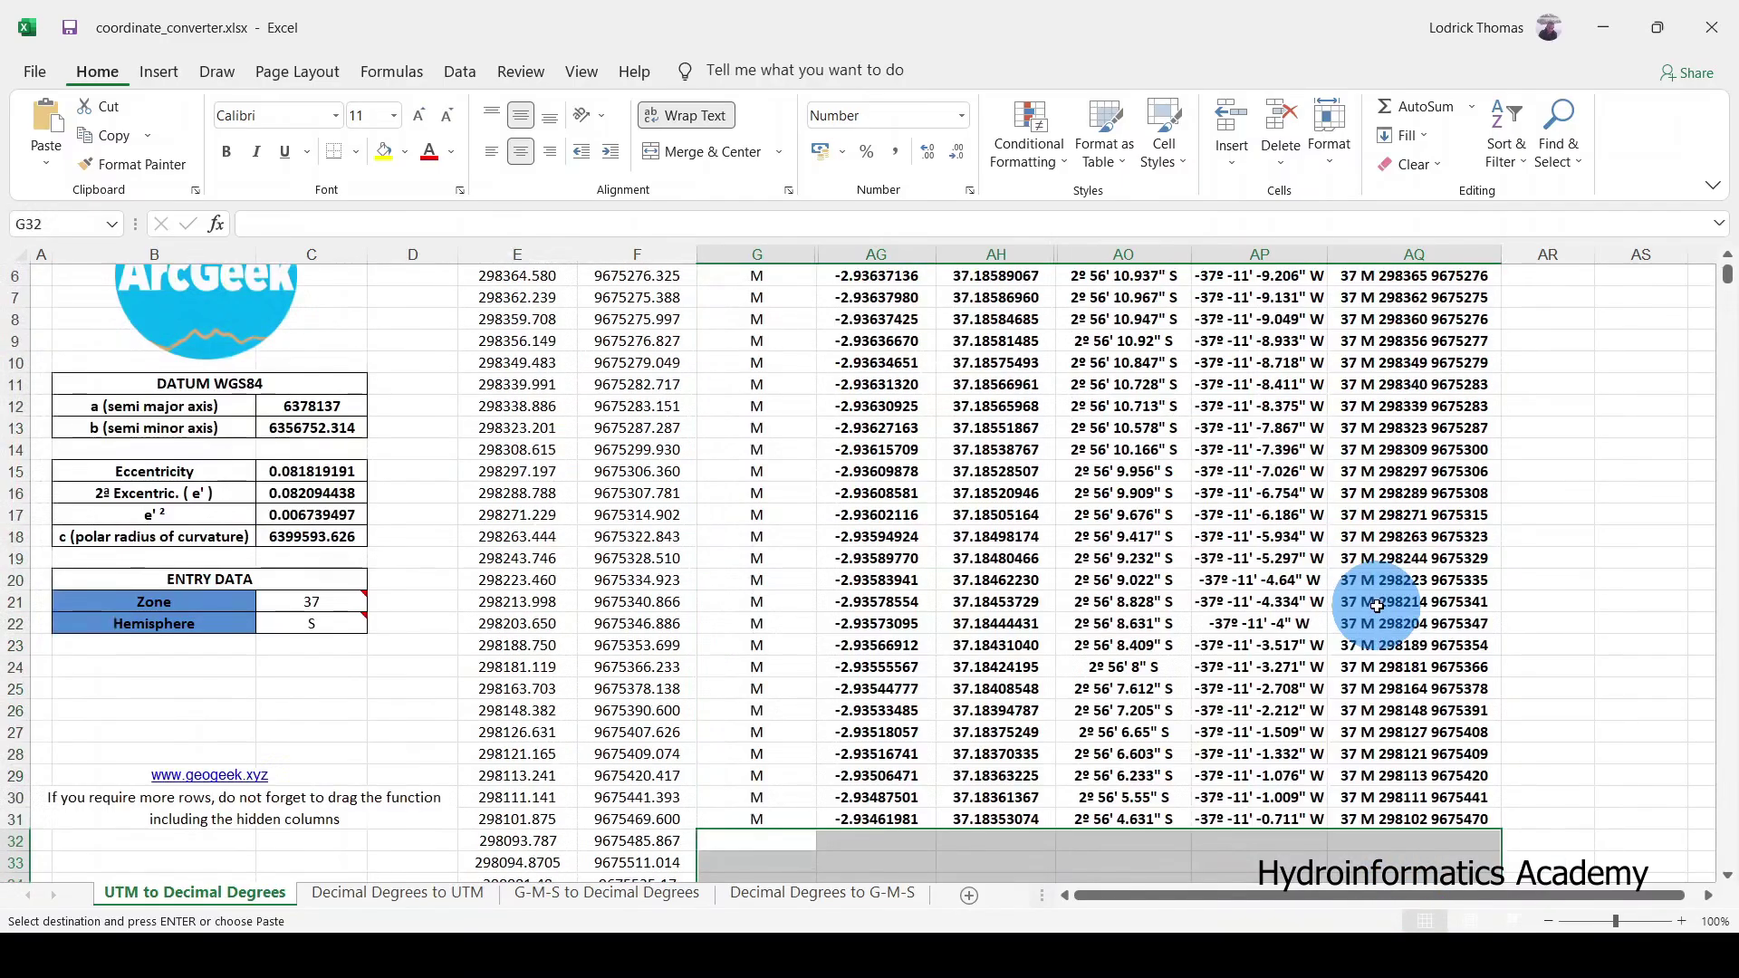
{"action": "scroll", "coordinate": [889, 658], "scroll_direction": "down", "scroll_amount": 2}
{"action": "left_click_drag", "start_coordinate": [765, 649], "coordinate": [1445, 686]}
{"action": "double_click", "coordinate": [1503, 701]}
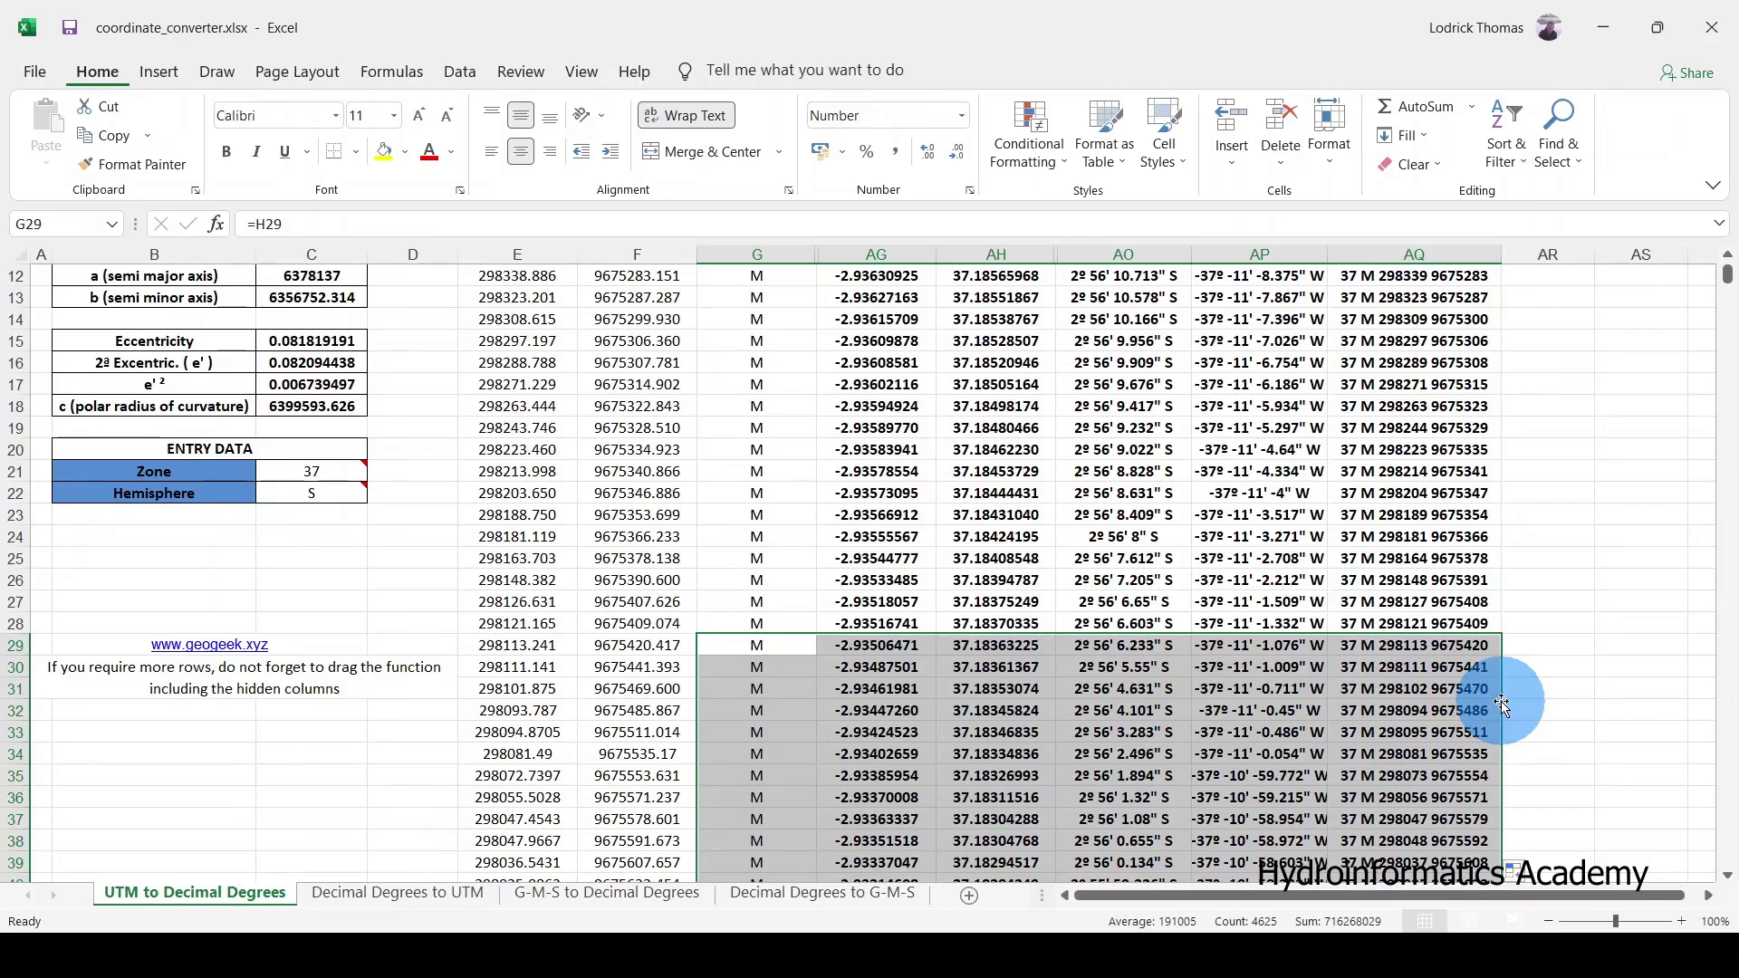
{"action": "key", "text": "ctrl+z"}
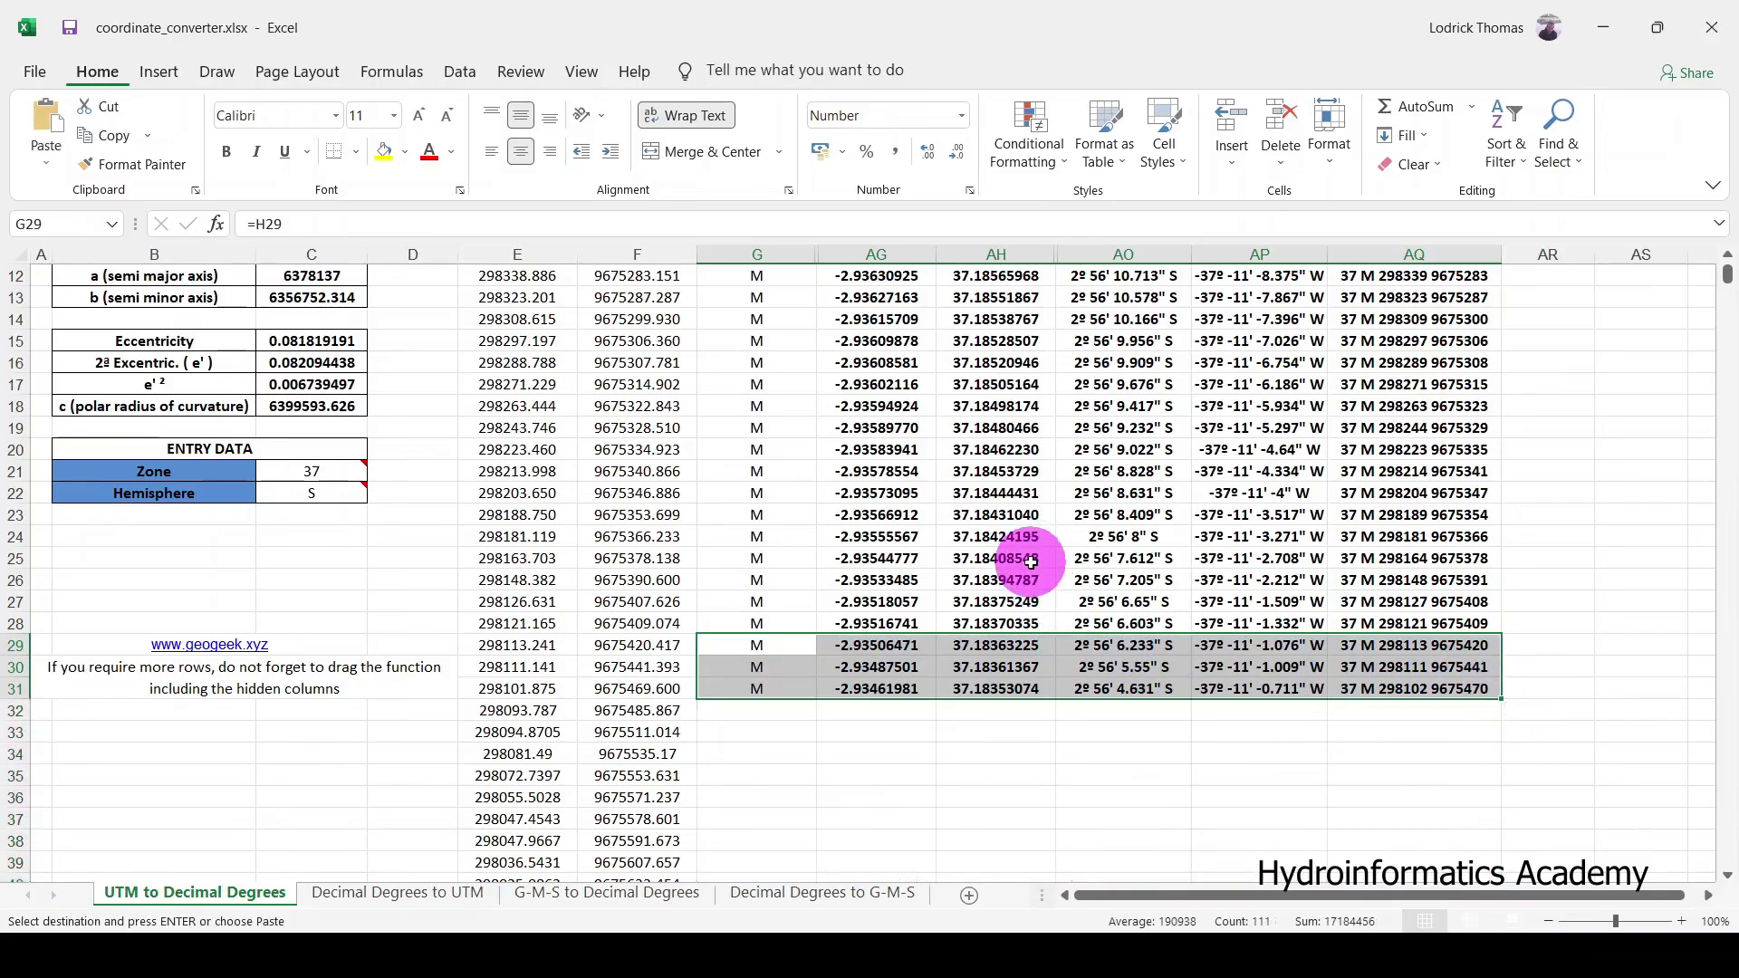
Step: Examine the column letters from F through G to AG for hidden columns between Band Lat. and the decimal-degree Latitude
{"action": "left_click", "coordinate": [1014, 563]}
{"action": "scroll", "coordinate": [1031, 562], "scroll_direction": "up", "scroll_amount": 4}
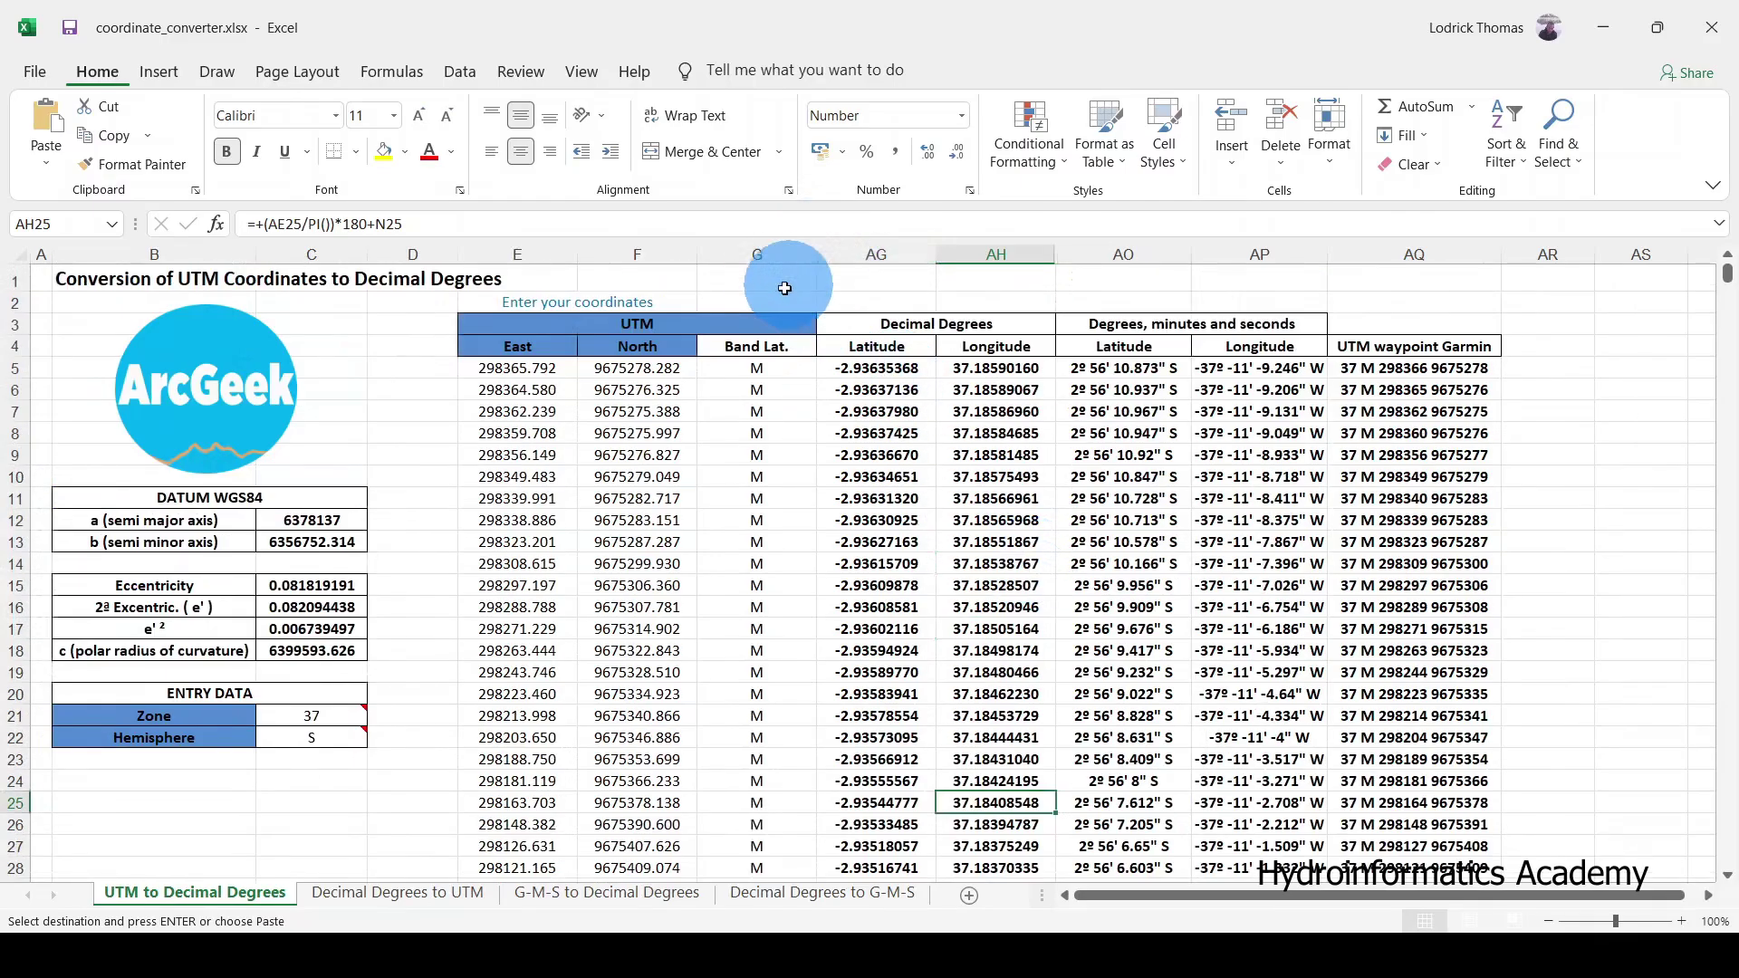
{"action": "left_click", "coordinate": [643, 254]}
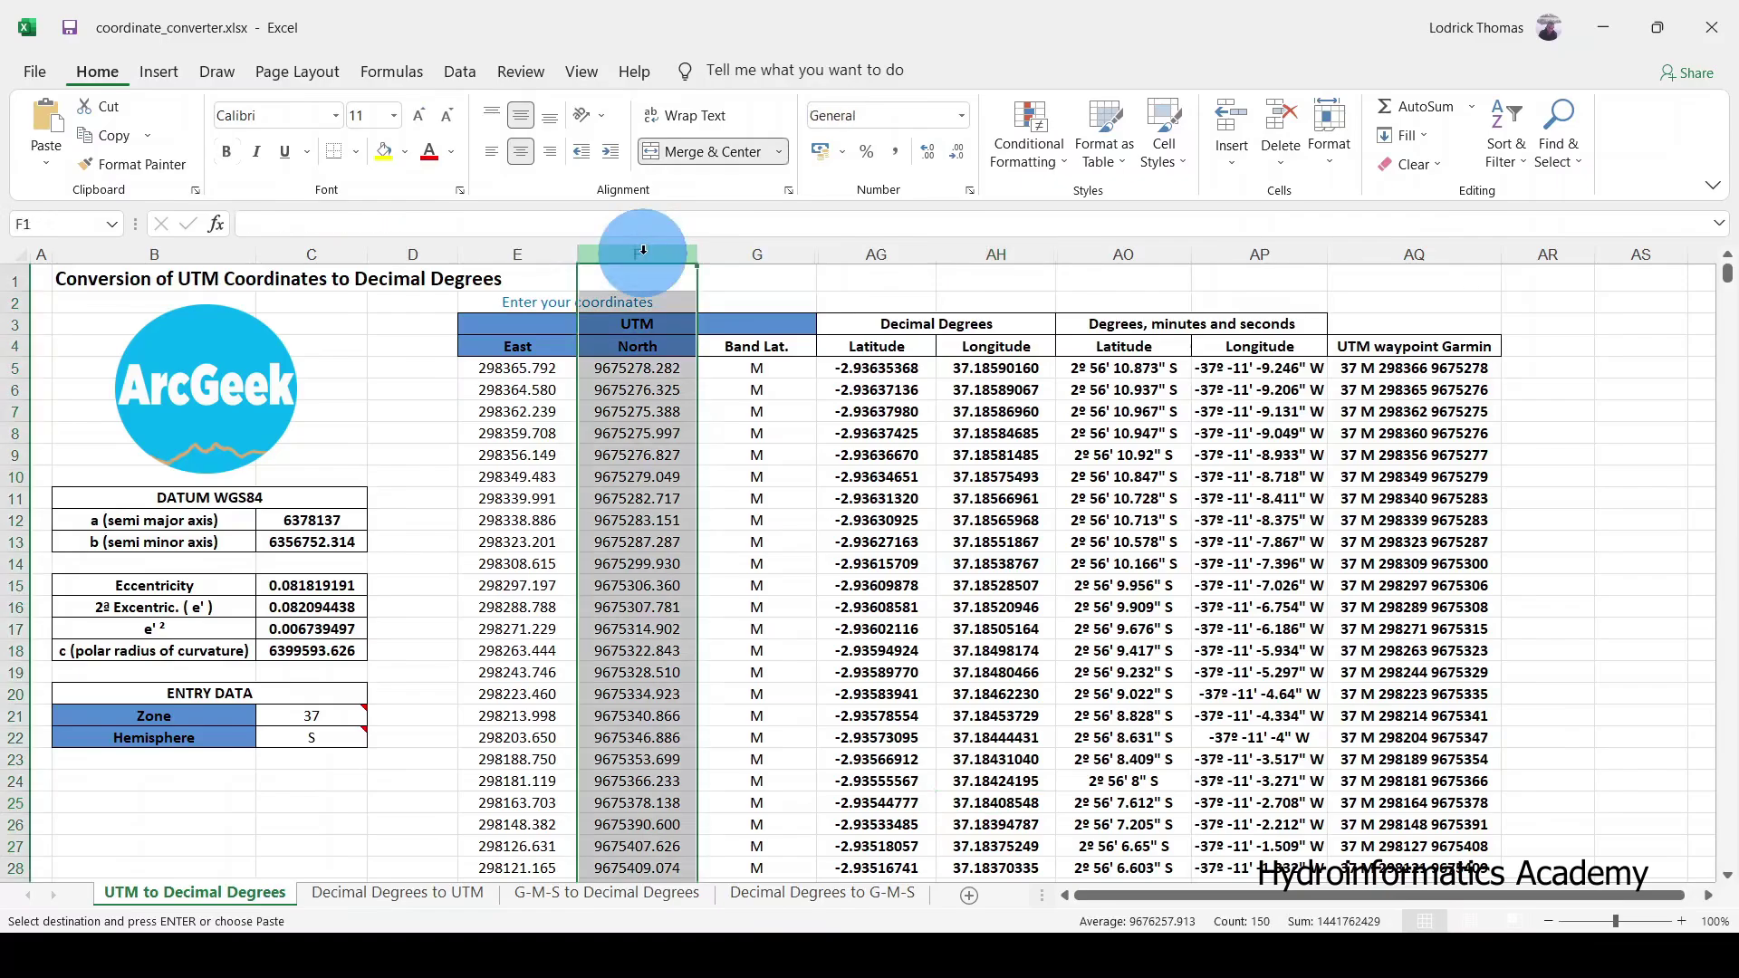
{"action": "left_click", "coordinate": [758, 254]}
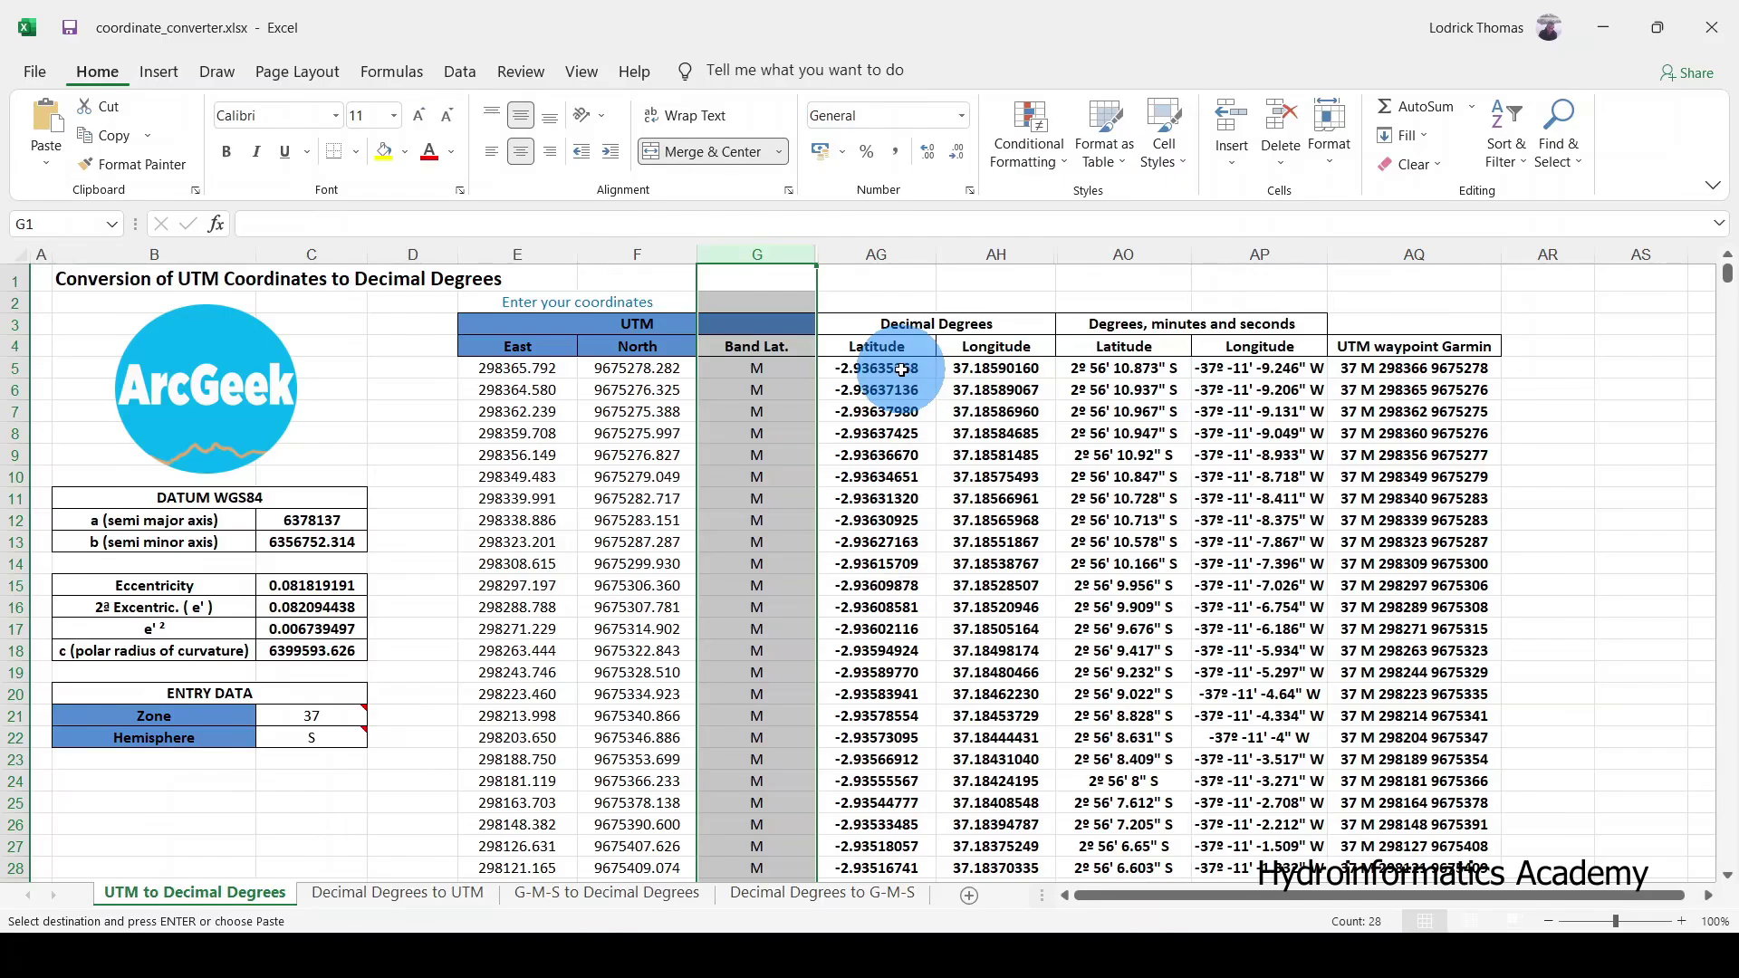
{"action": "left_click", "coordinate": [865, 254]}
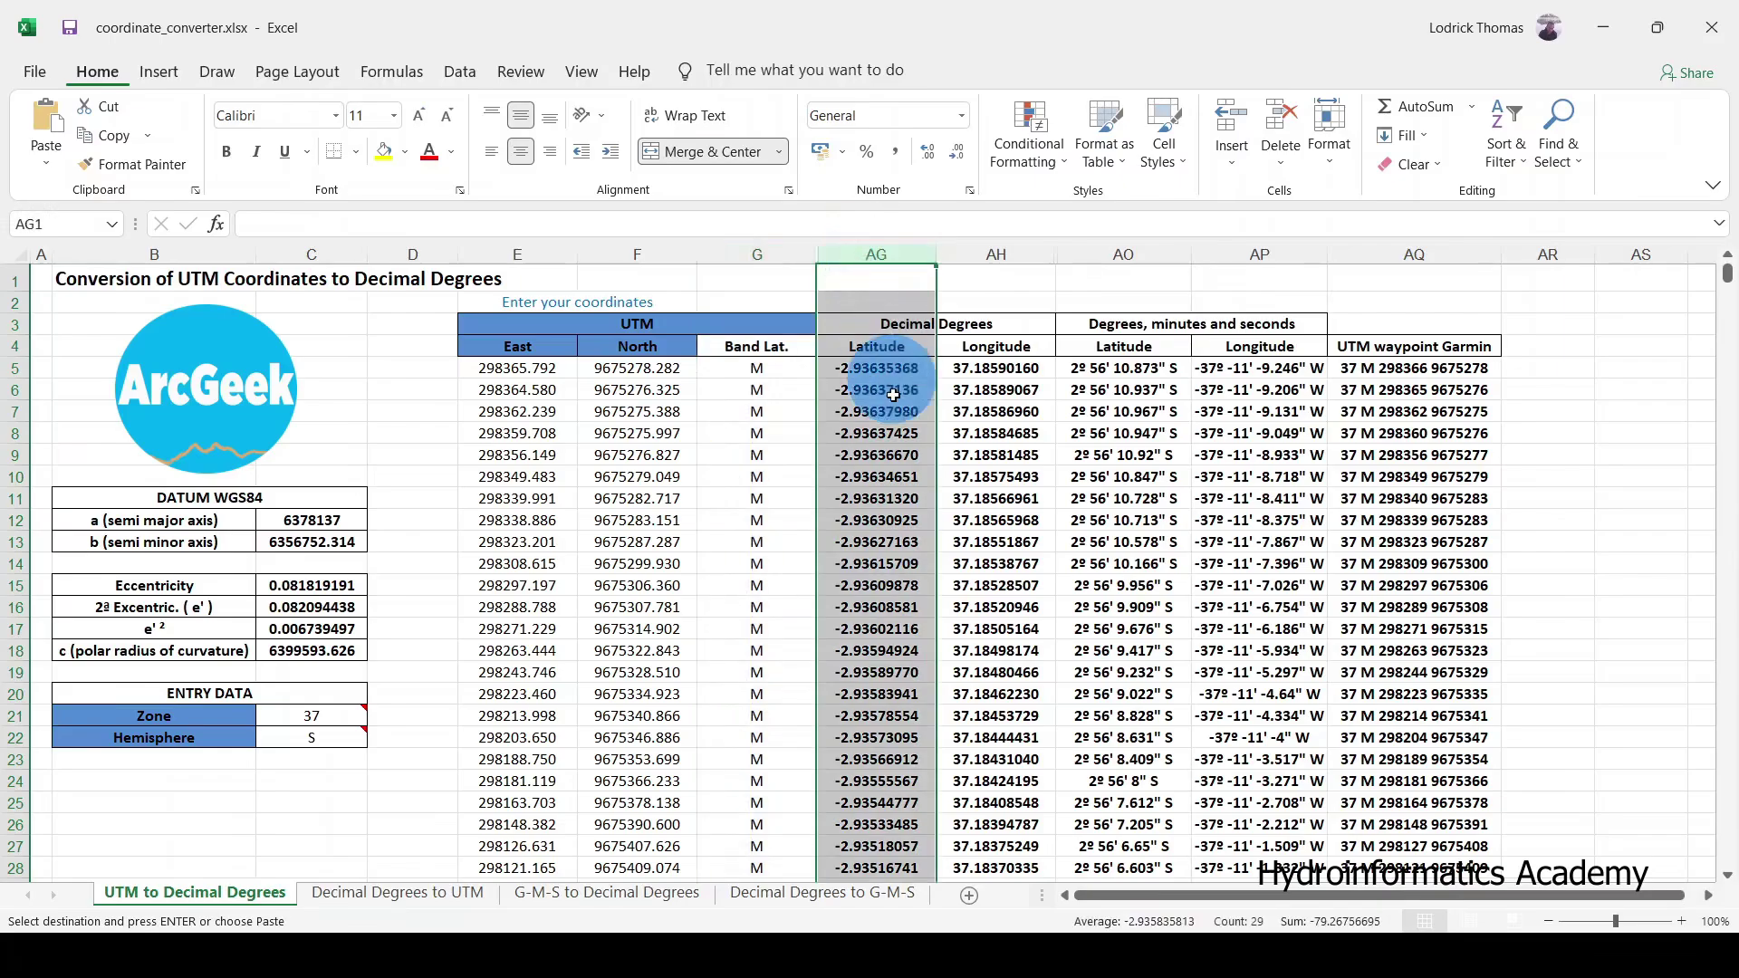
{"action": "left_click", "coordinate": [883, 455]}
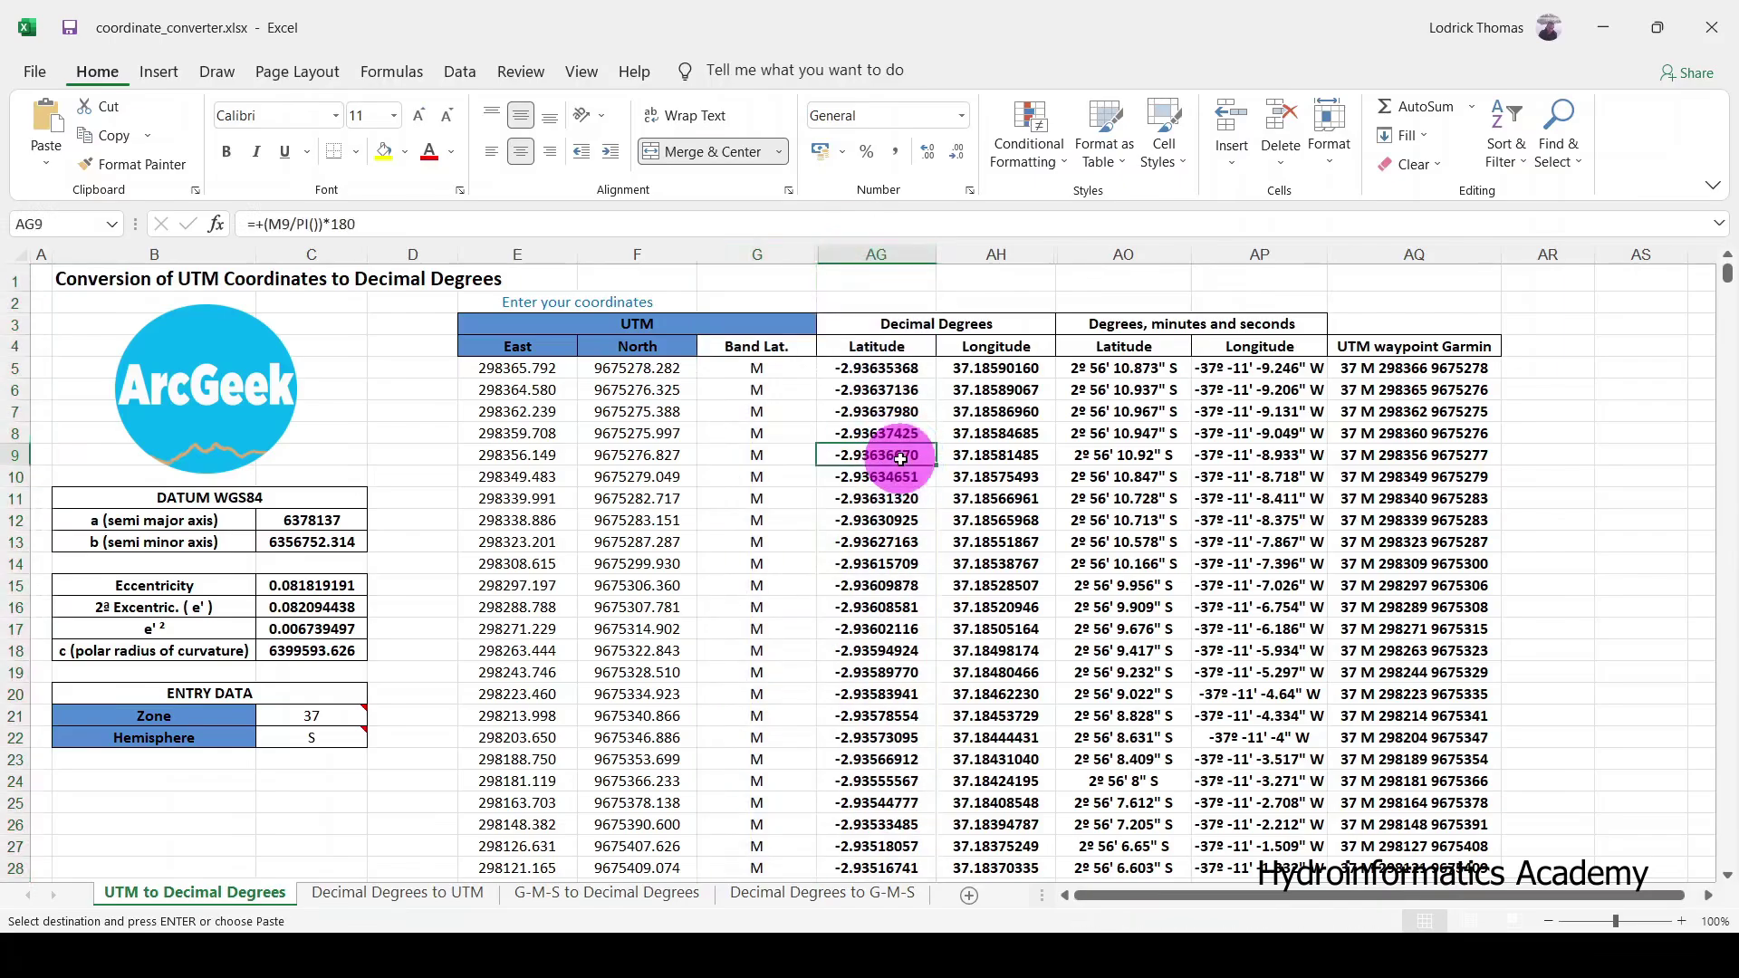
Step: Unhide all the calculation columns H to AF between Band Lat. and the decimal-degree Latitude column
{"action": "double_click", "coordinate": [819, 251]}
{"action": "double_click", "coordinate": [820, 255]}
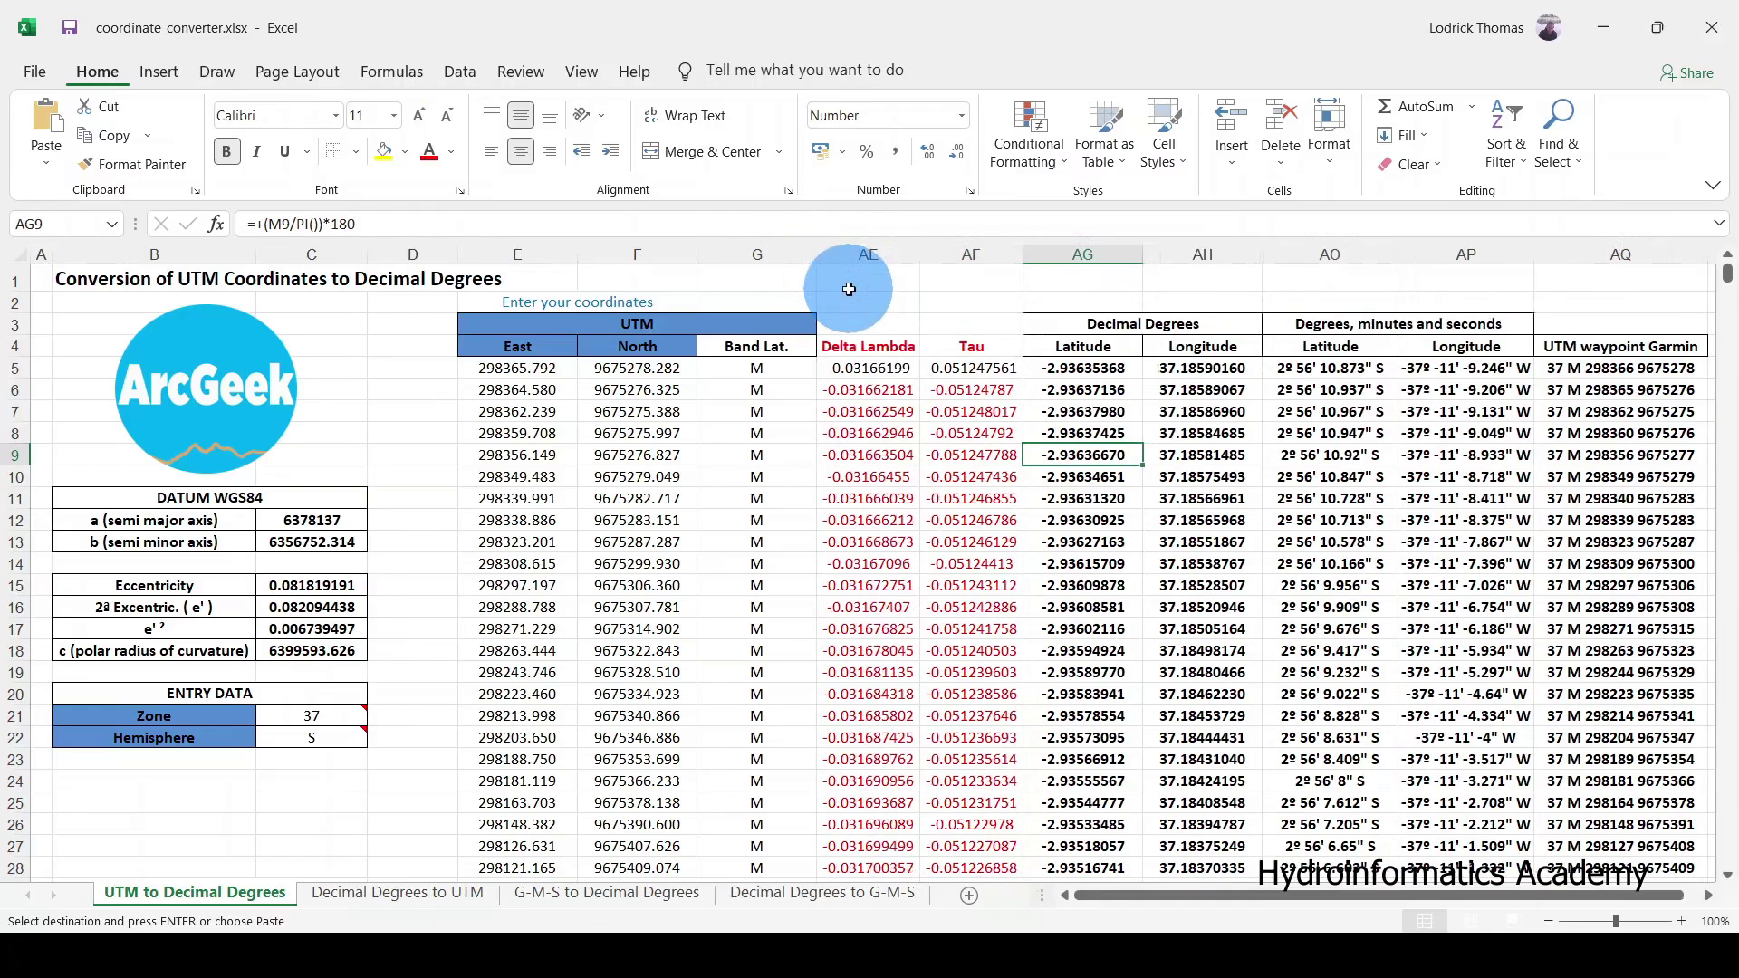
{"action": "double_click", "coordinate": [822, 258]}
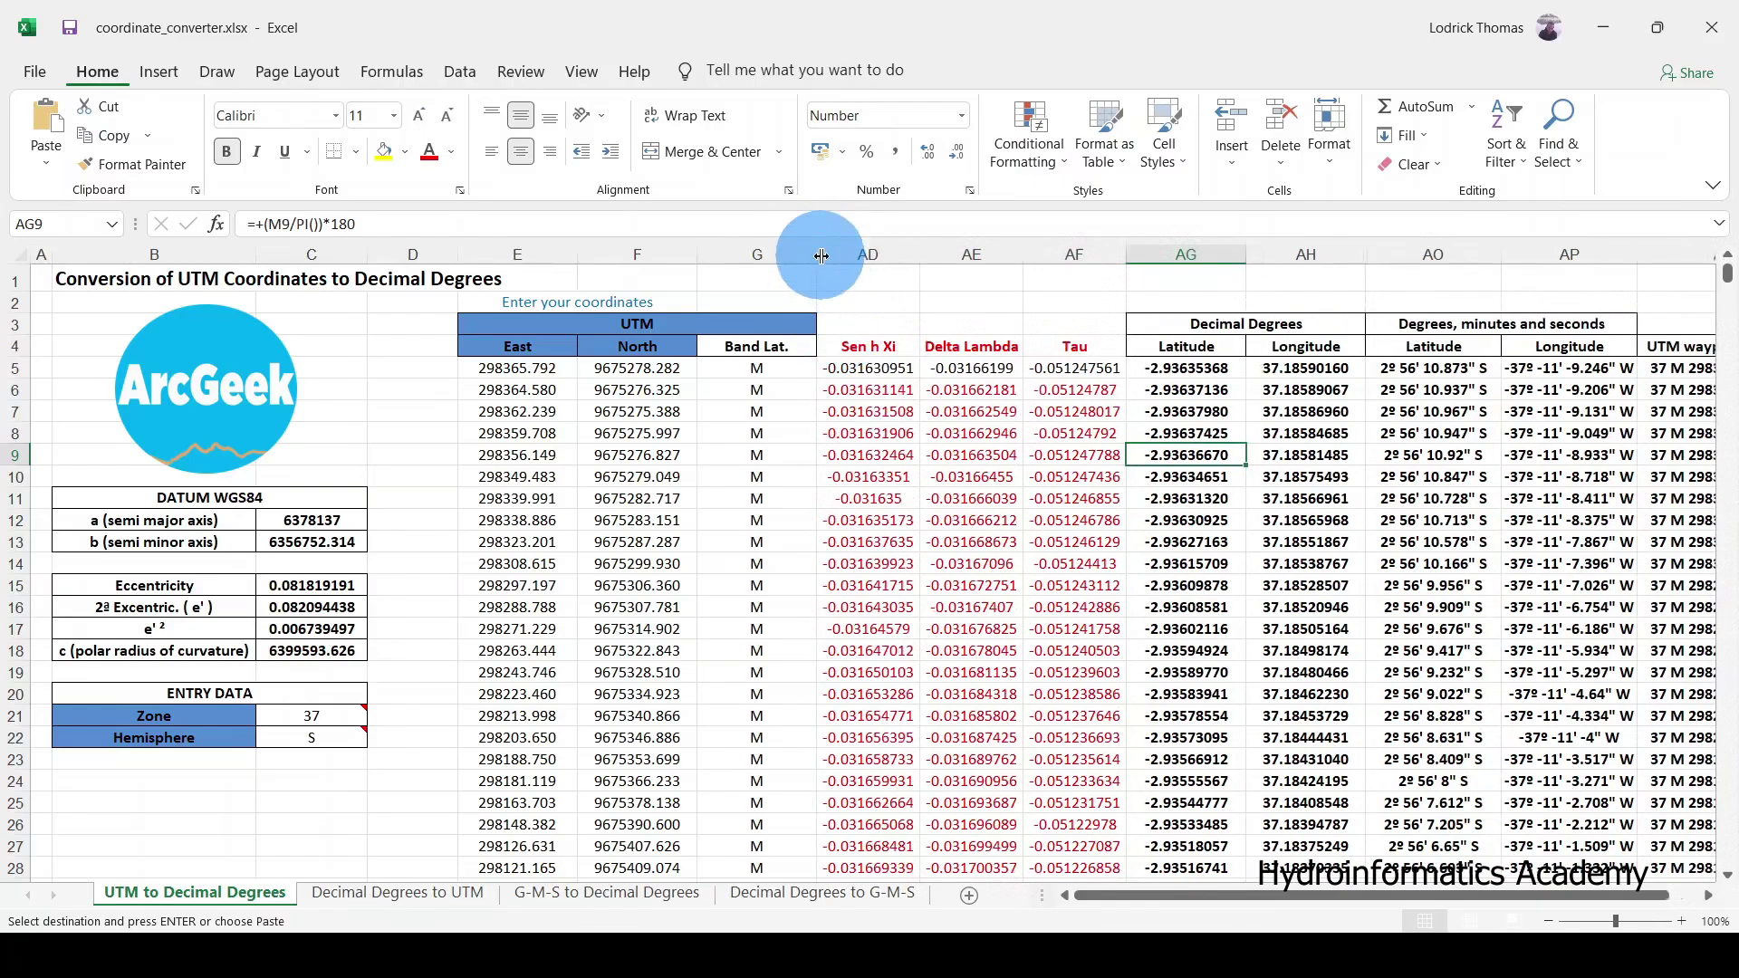
{"action": "double_click", "coordinate": [820, 255]}
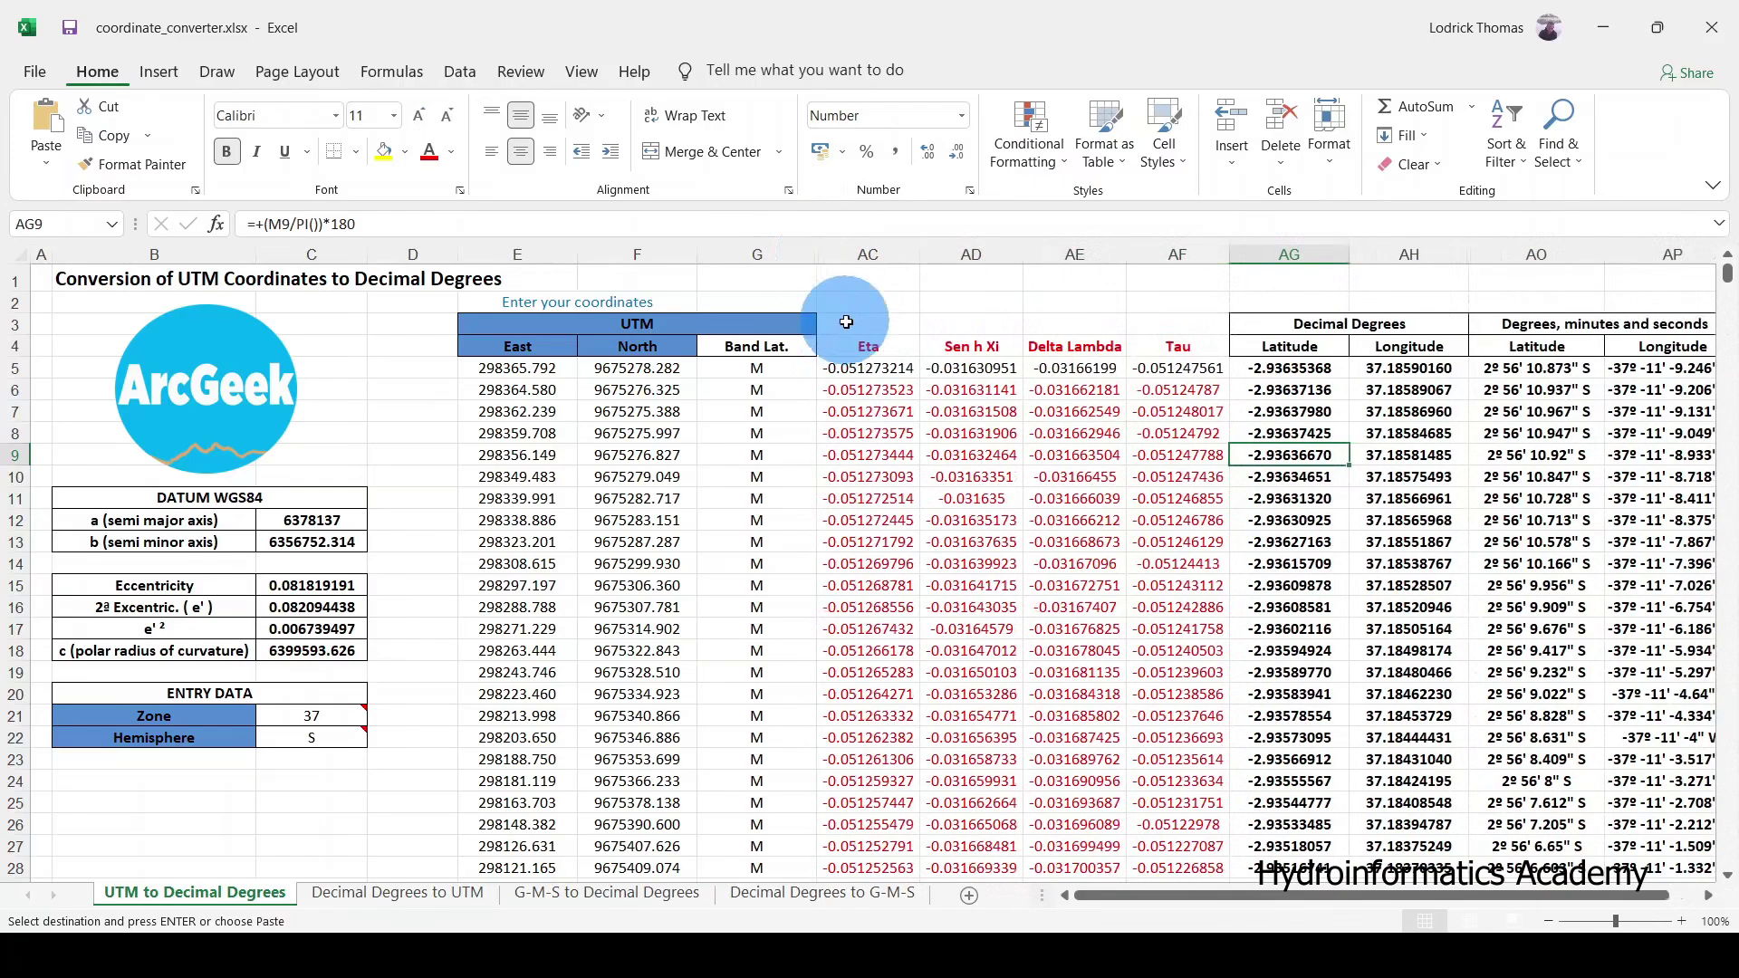
{"action": "double_click", "coordinate": [821, 256]}
{"action": "double_click", "coordinate": [822, 255]}
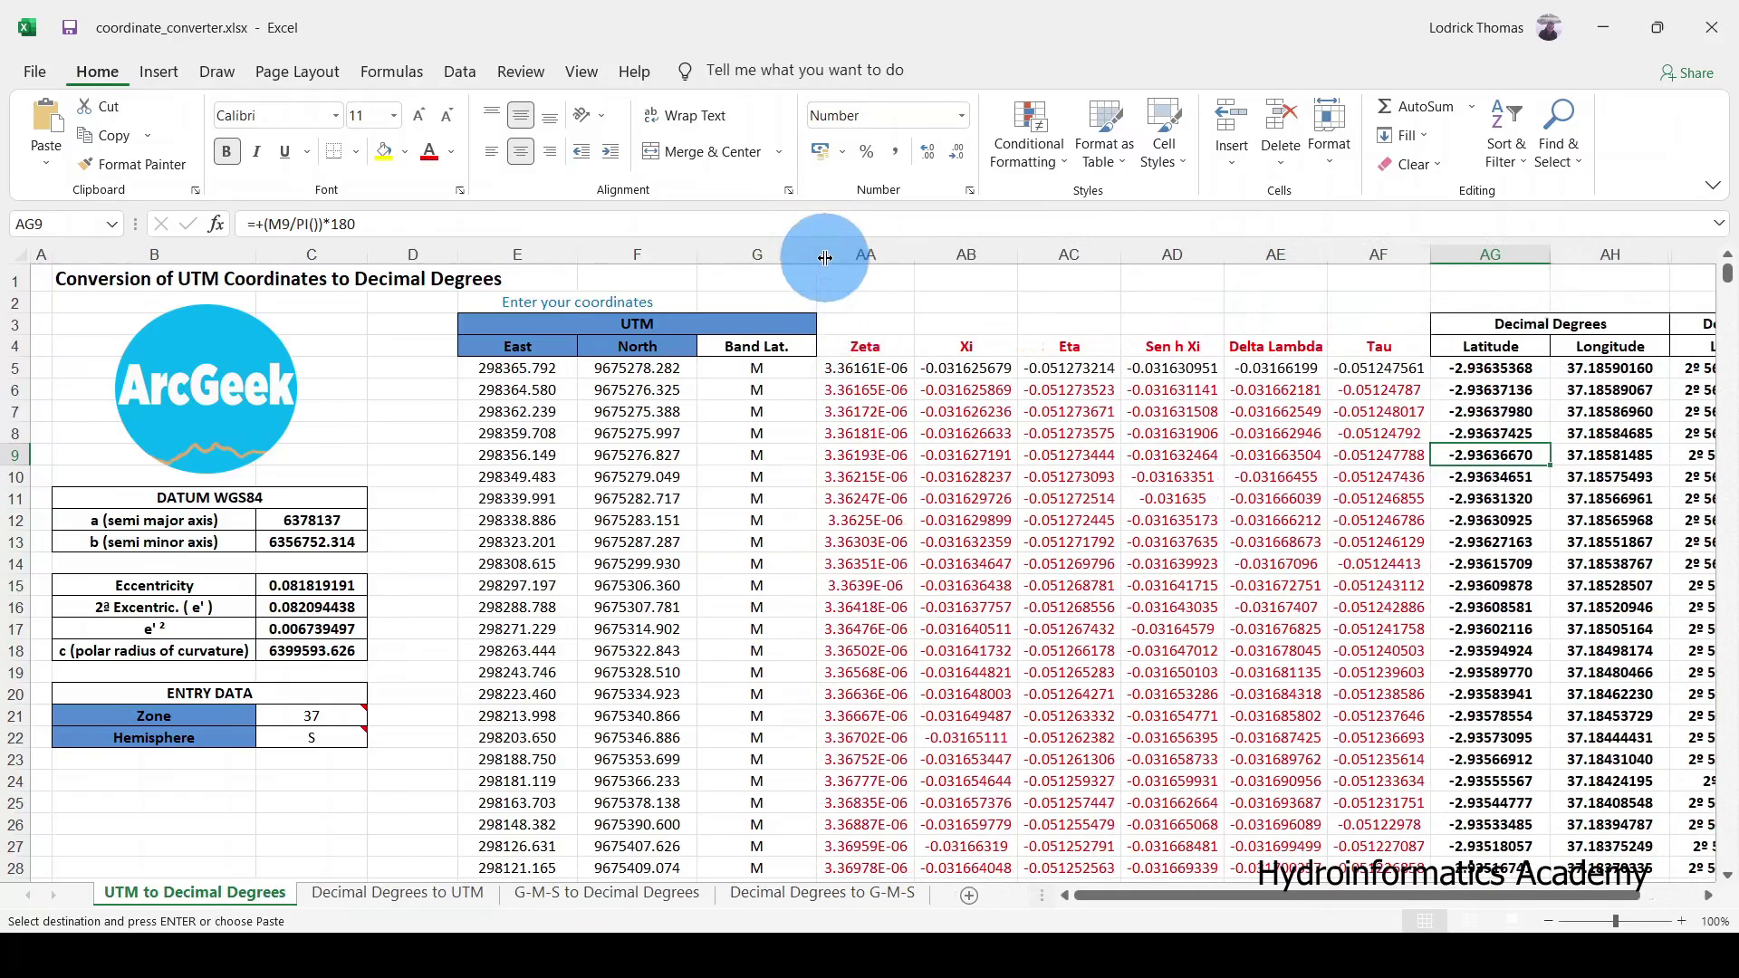
{"action": "double_click", "coordinate": [819, 254]}
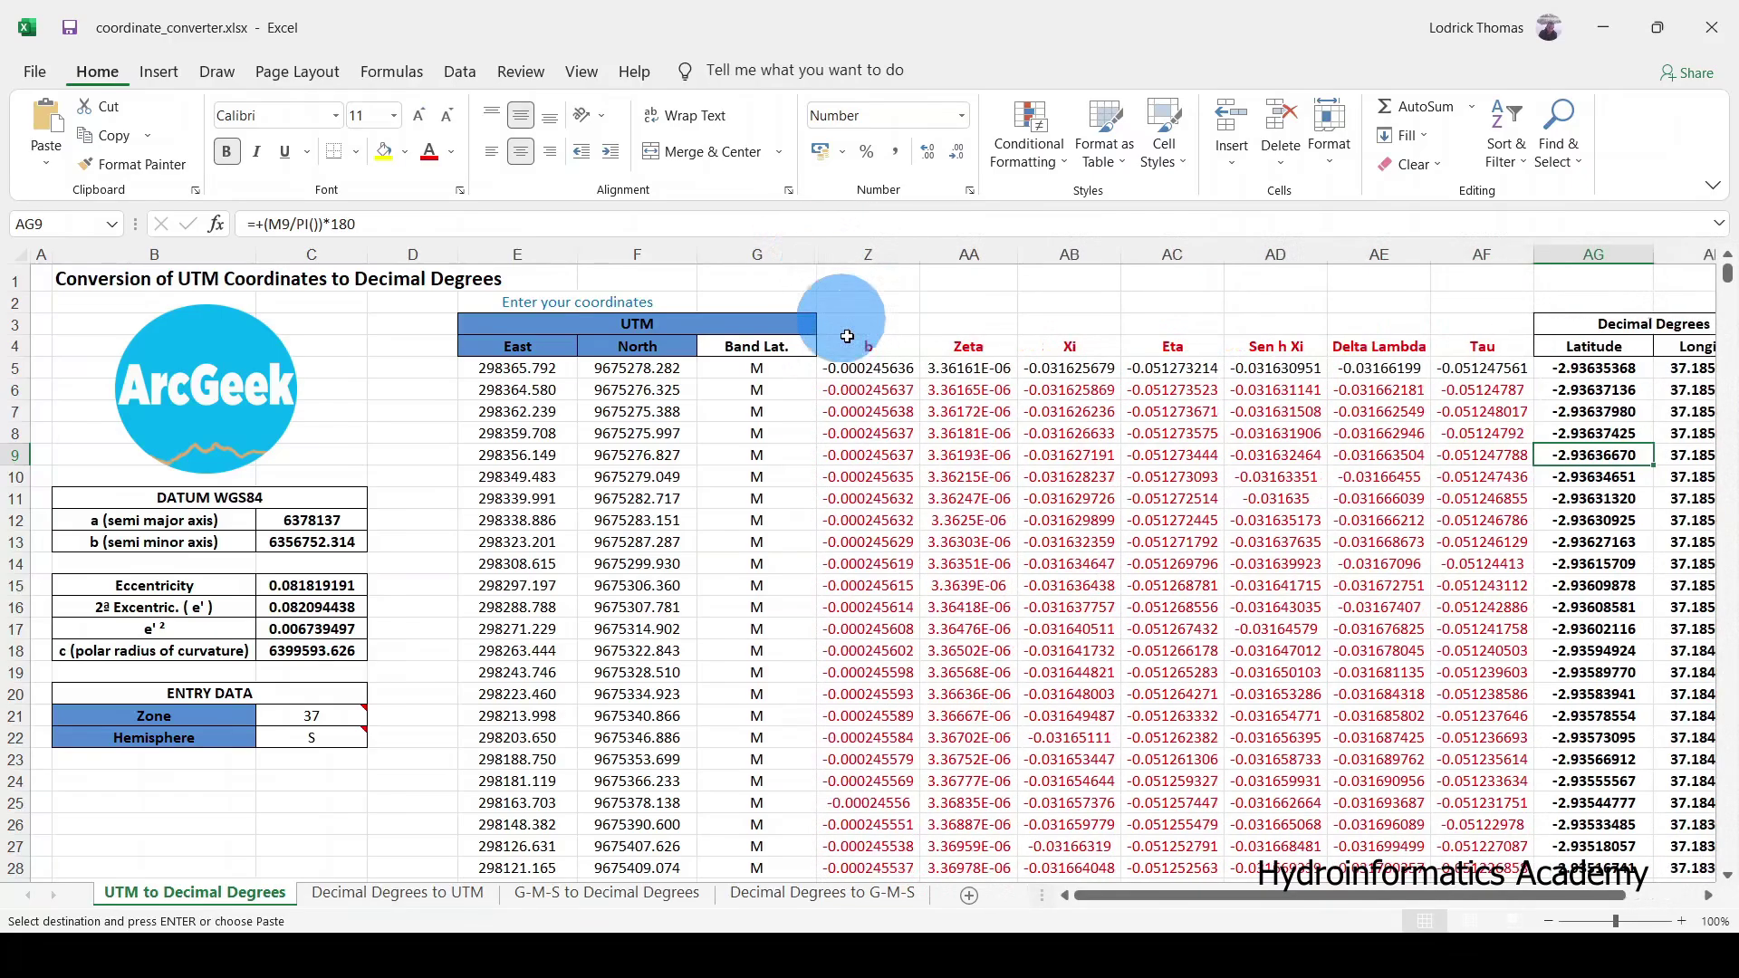
{"action": "double_click", "coordinate": [822, 257]}
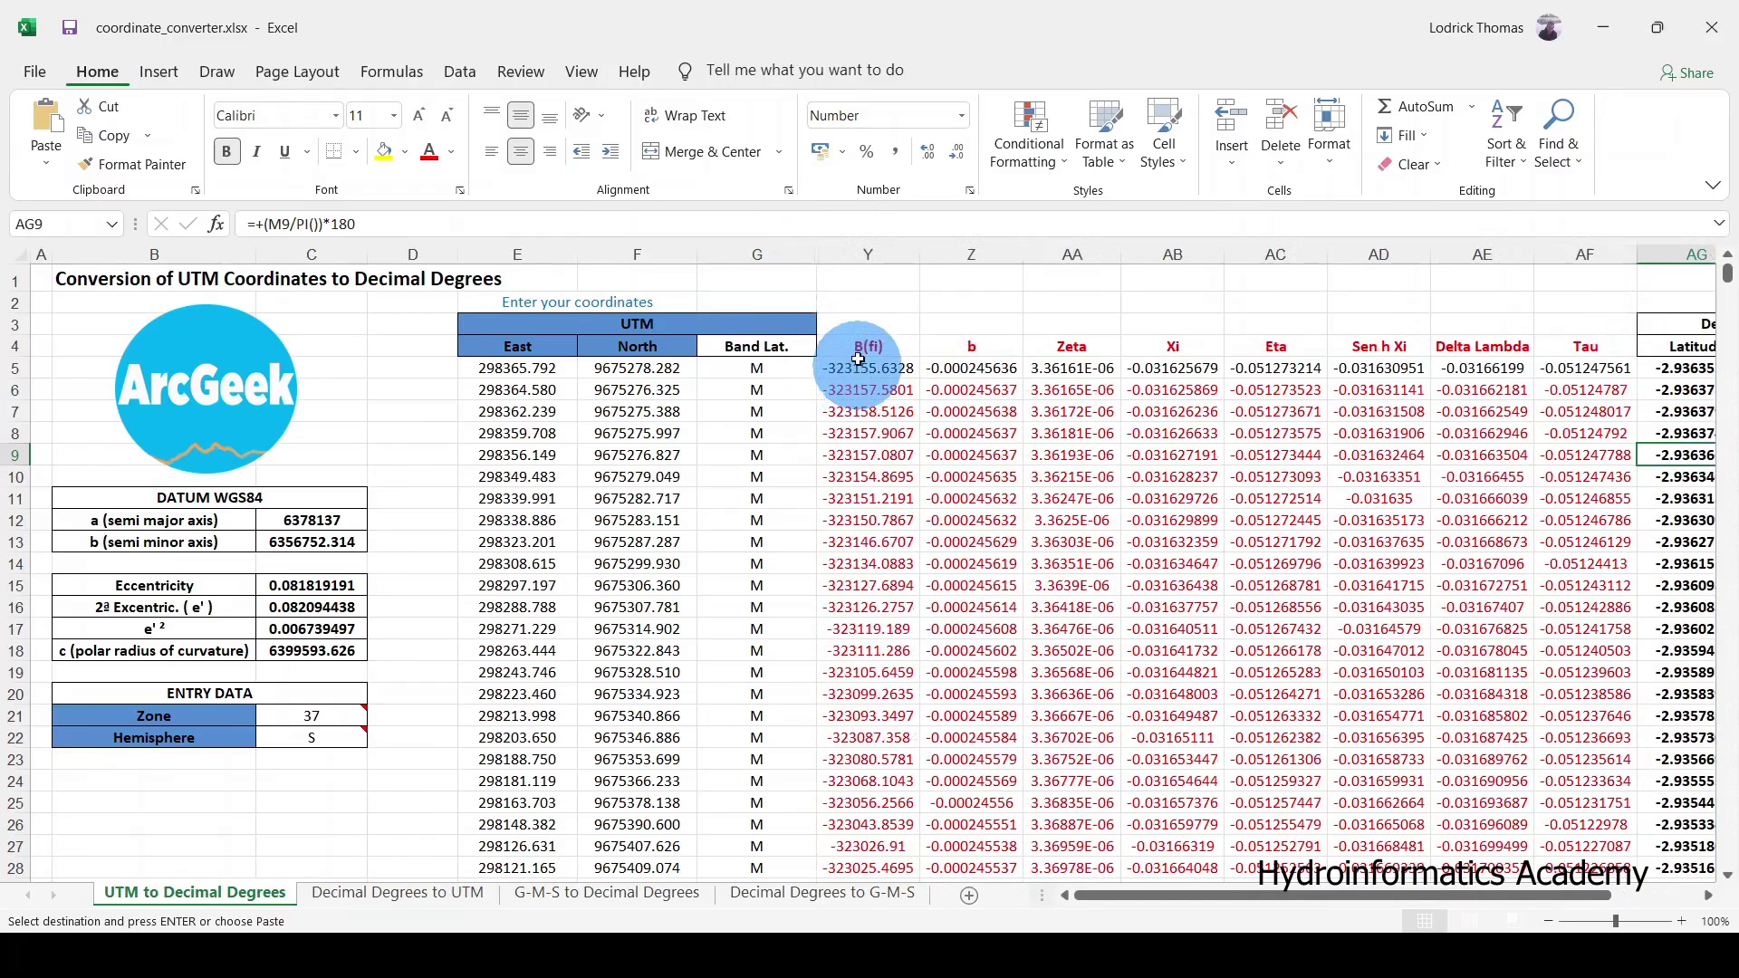
{"action": "double_click", "coordinate": [821, 255]}
{"action": "double_click", "coordinate": [822, 255]}
{"action": "double_click", "coordinate": [819, 255]}
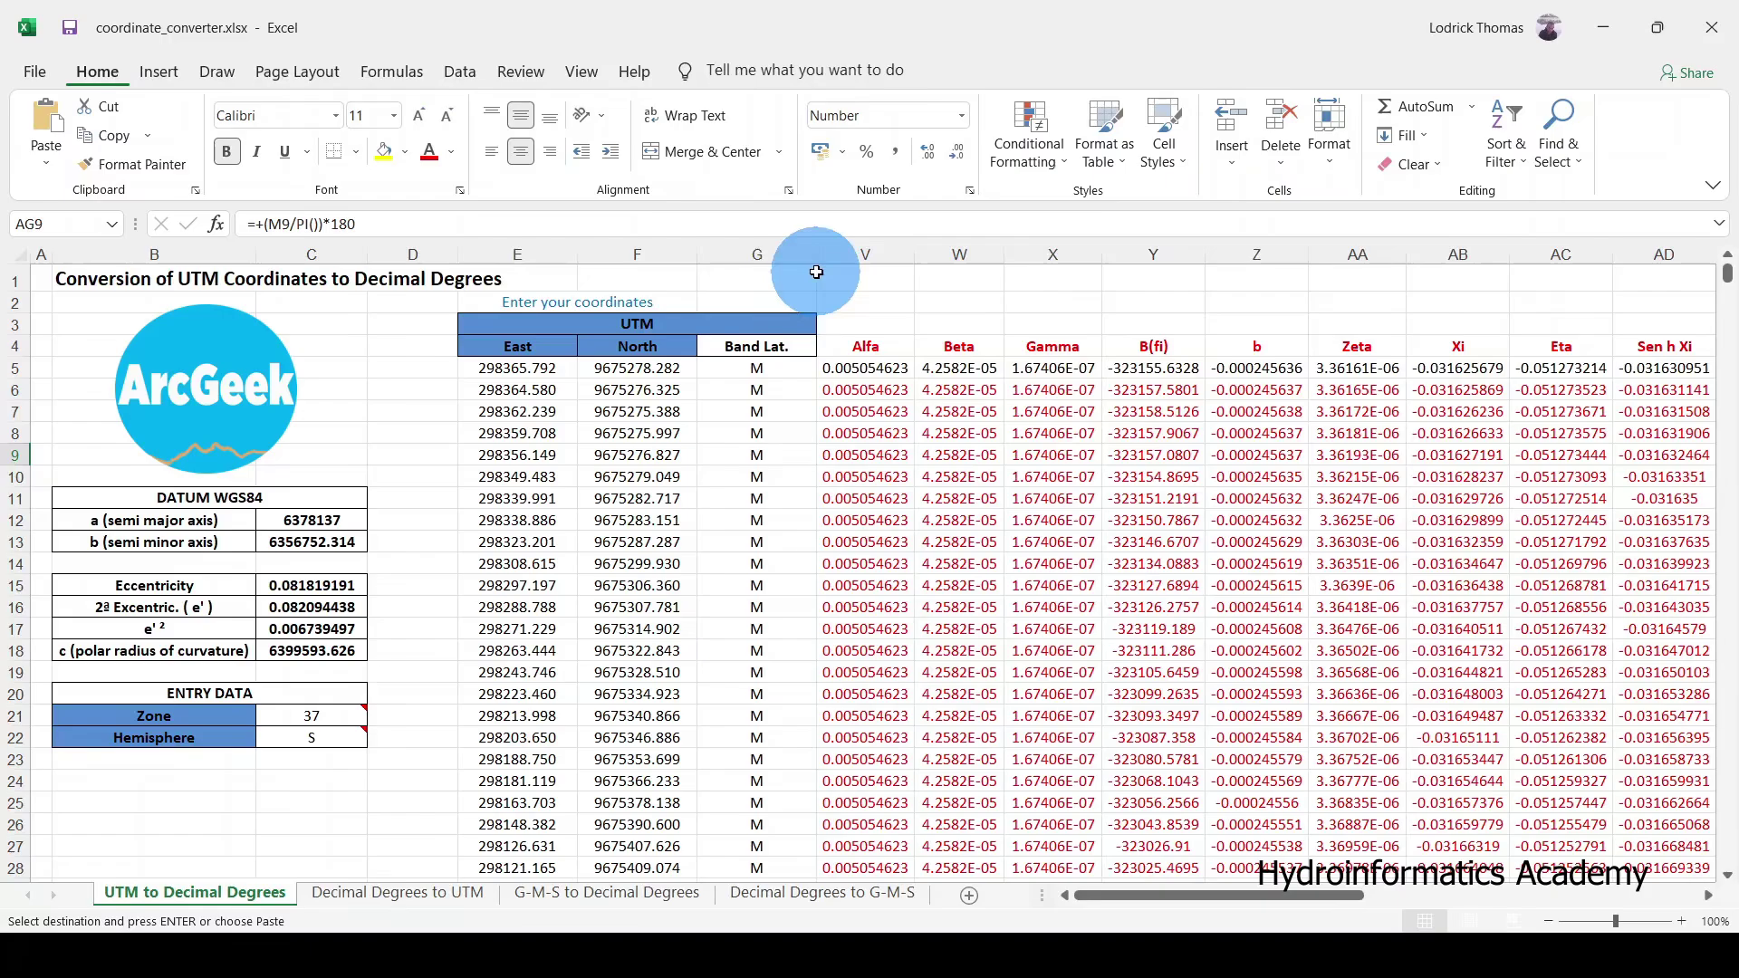
{"action": "double_click", "coordinate": [820, 255]}
{"action": "double_click", "coordinate": [820, 254]}
{"action": "double_click", "coordinate": [822, 257]}
{"action": "double_click", "coordinate": [824, 258]}
{"action": "double_click", "coordinate": [826, 260]}
{"action": "double_click", "coordinate": [826, 260]}
{"action": "double_click", "coordinate": [823, 257]}
{"action": "double_click", "coordinate": [818, 254]}
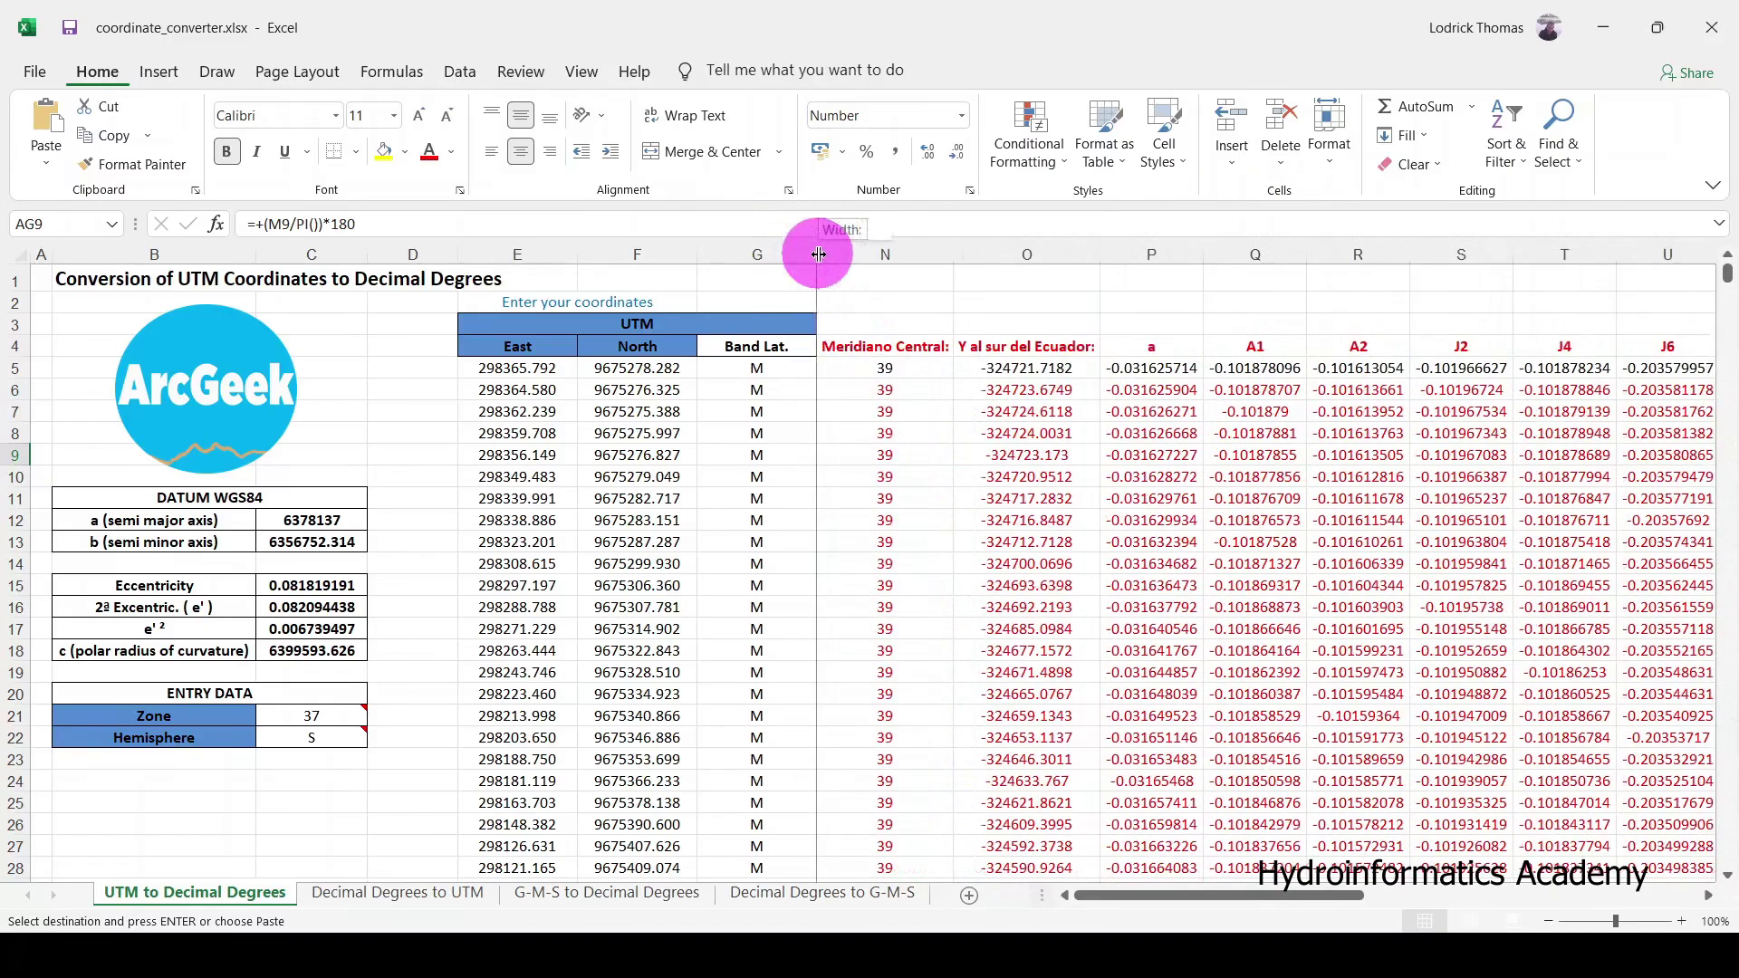
{"action": "double_click", "coordinate": [817, 254]}
{"action": "double_click", "coordinate": [817, 253]}
{"action": "double_click", "coordinate": [817, 254]}
{"action": "double_click", "coordinate": [817, 254]}
{"action": "double_click", "coordinate": [817, 253]}
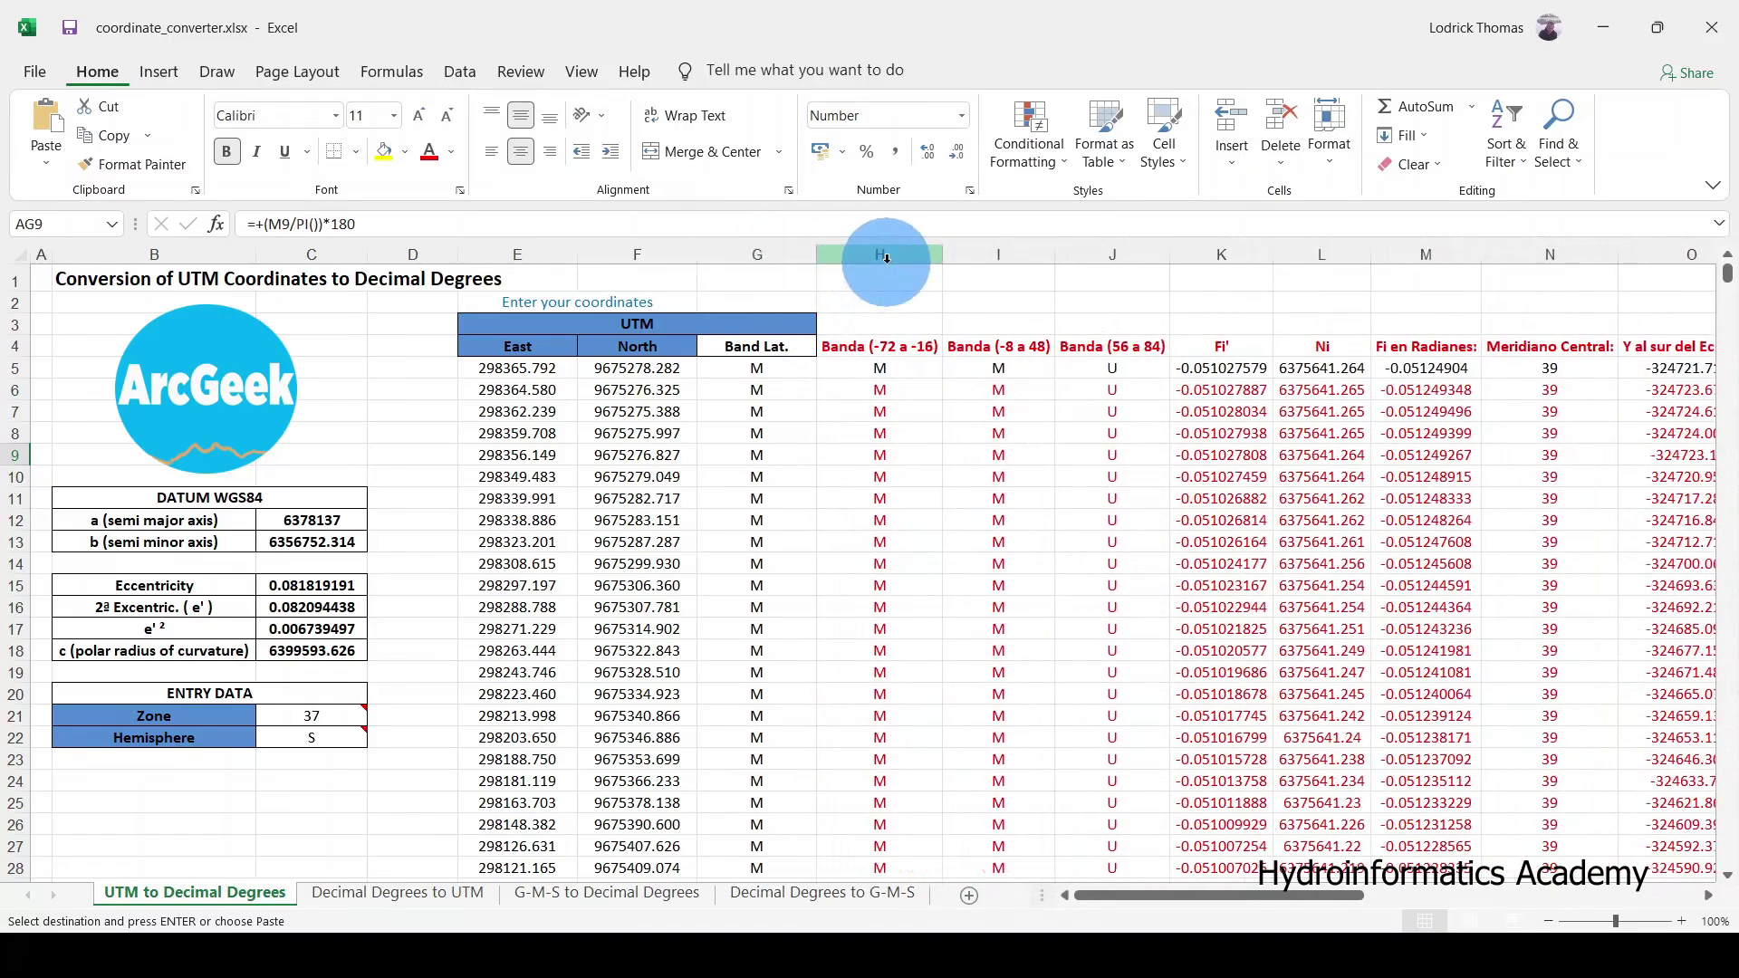
Step: Fill the formulas in G29:AQ31, including the calculation columns H to AF, down to the last coordinate row, 153
{"action": "left_click", "coordinate": [883, 456]}
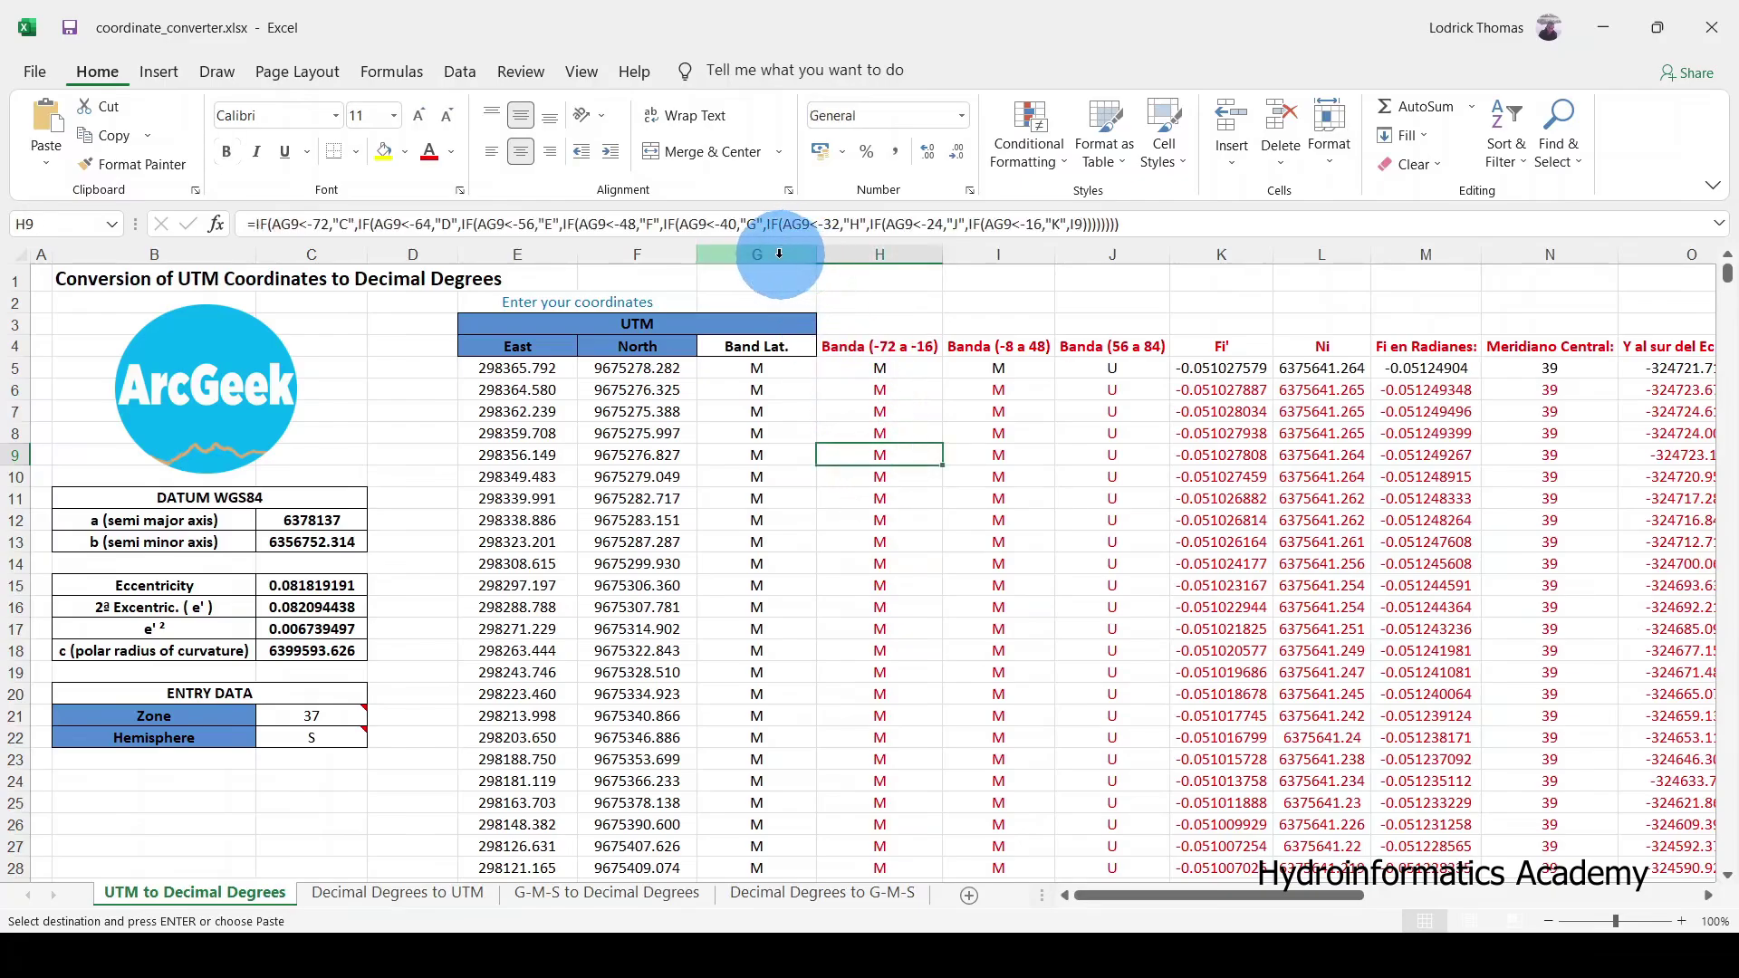
{"action": "left_click", "coordinate": [638, 253]}
{"action": "left_click", "coordinate": [770, 253]}
{"action": "left_click", "coordinate": [869, 254]}
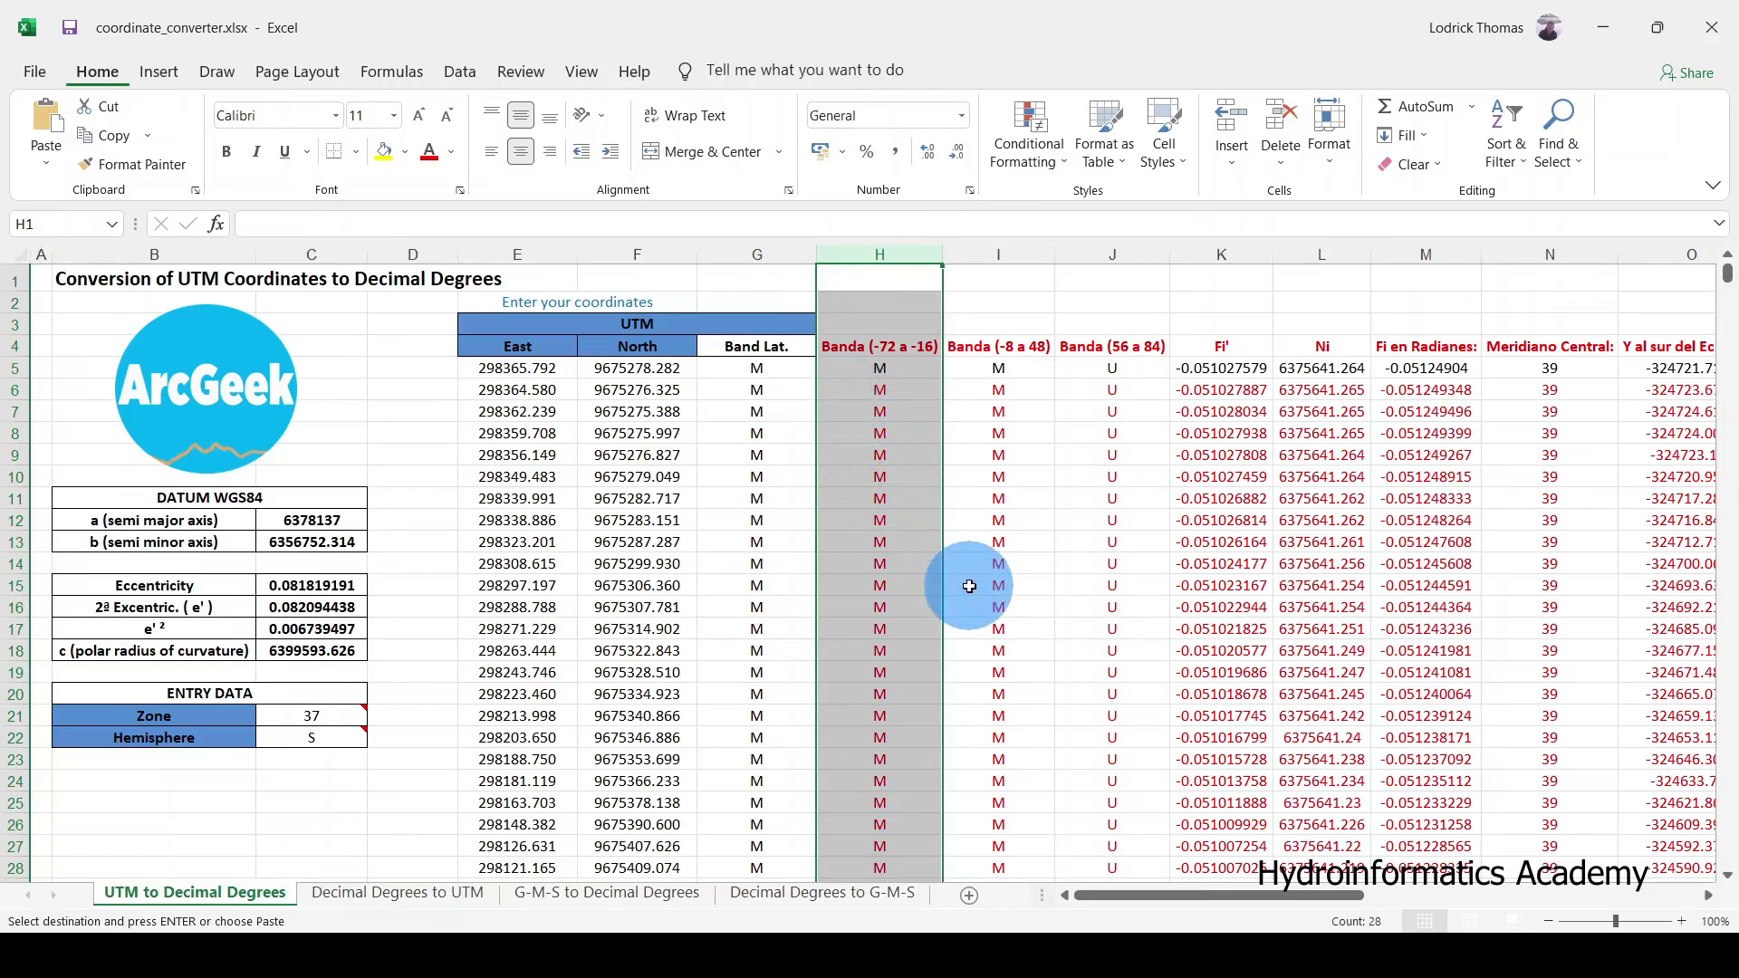
{"action": "scroll", "coordinate": [964, 584], "scroll_direction": "down", "scroll_amount": 8}
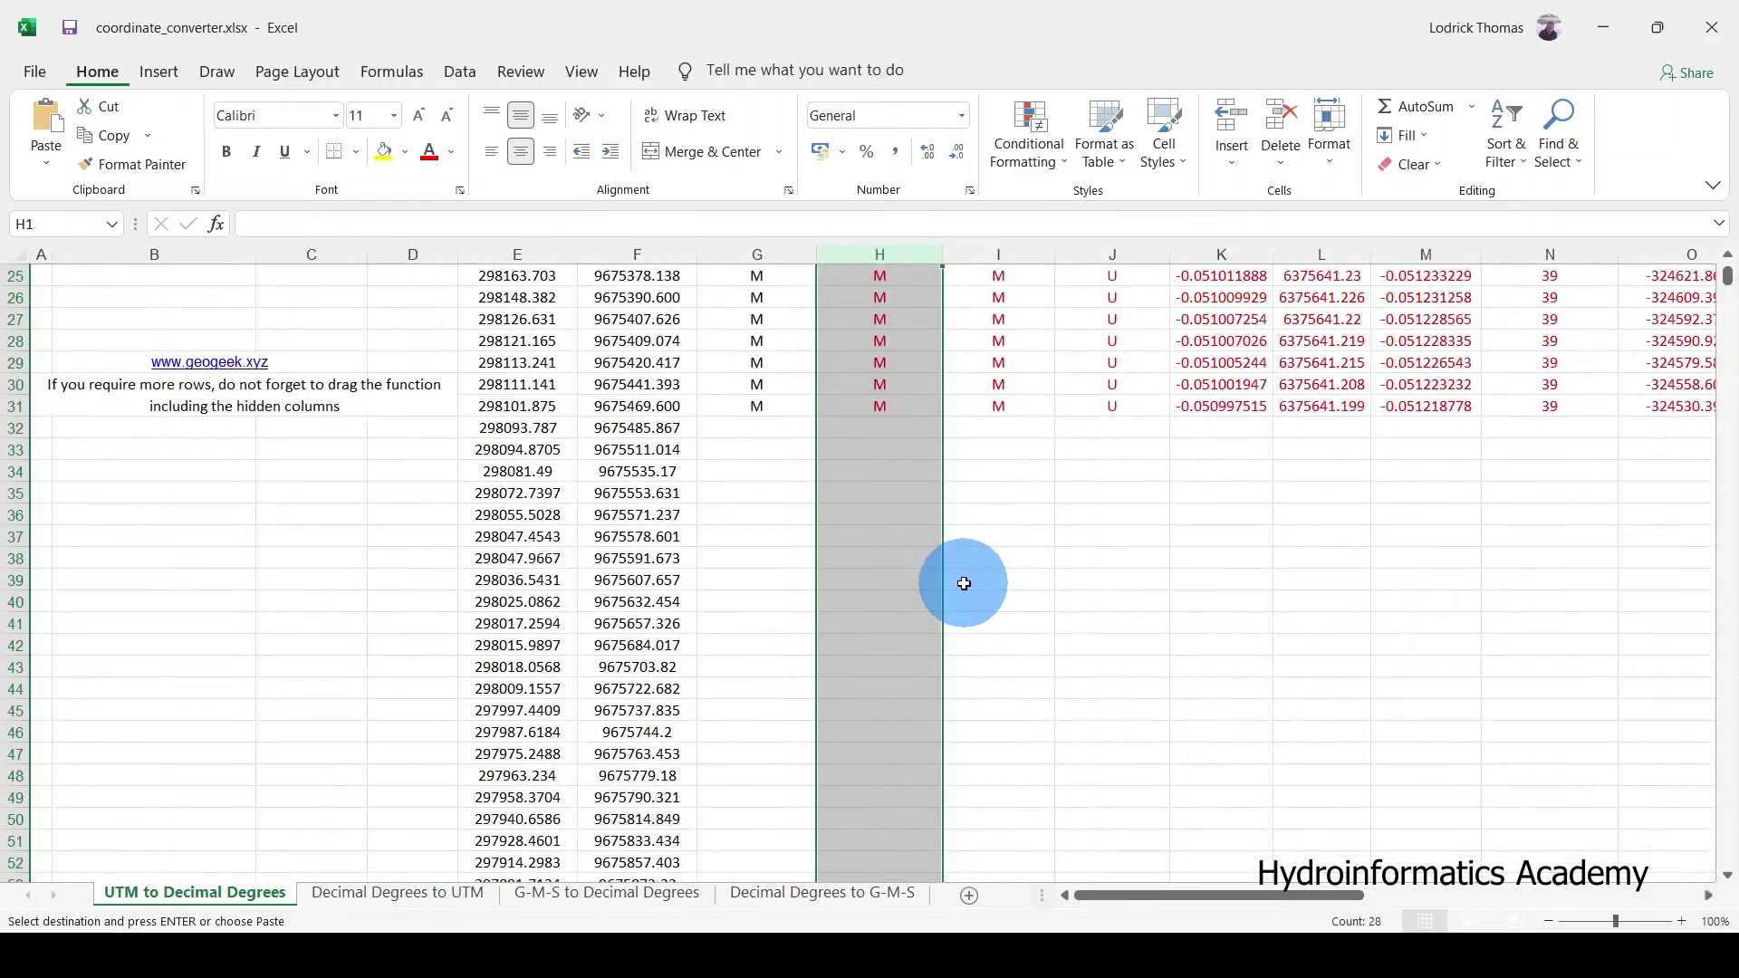
{"action": "left_click", "coordinate": [875, 538]}
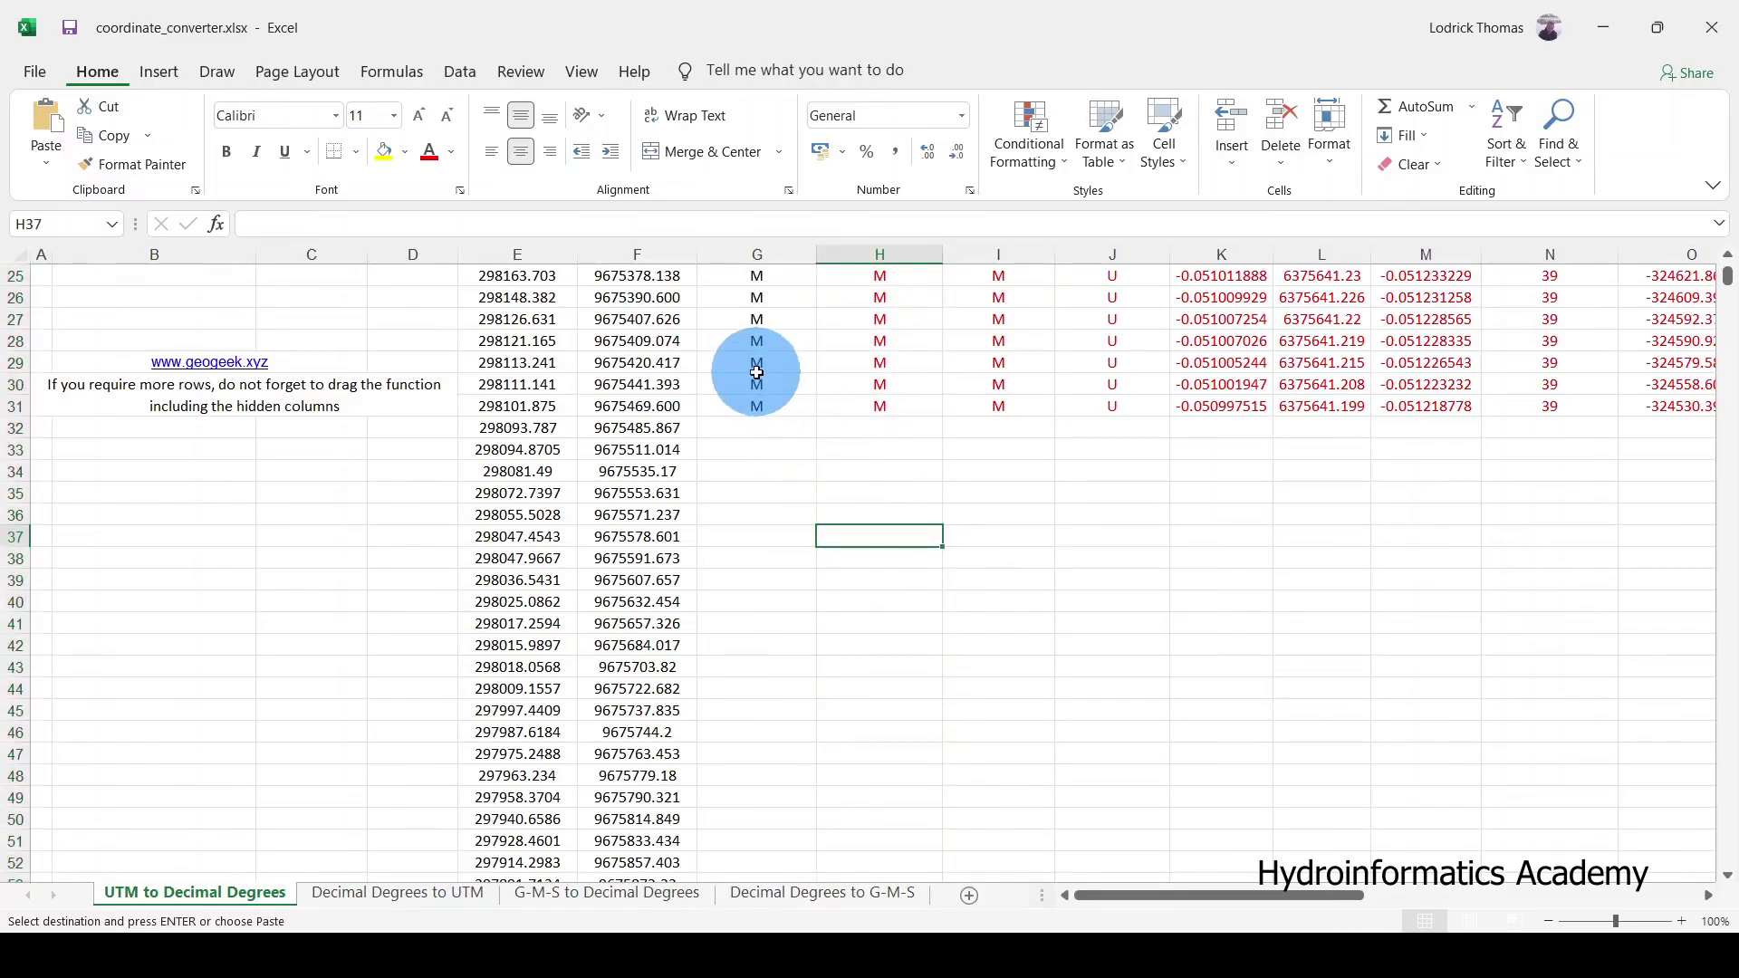
{"action": "left_click_drag", "start_coordinate": [756, 372], "coordinate": [1530, 415]}
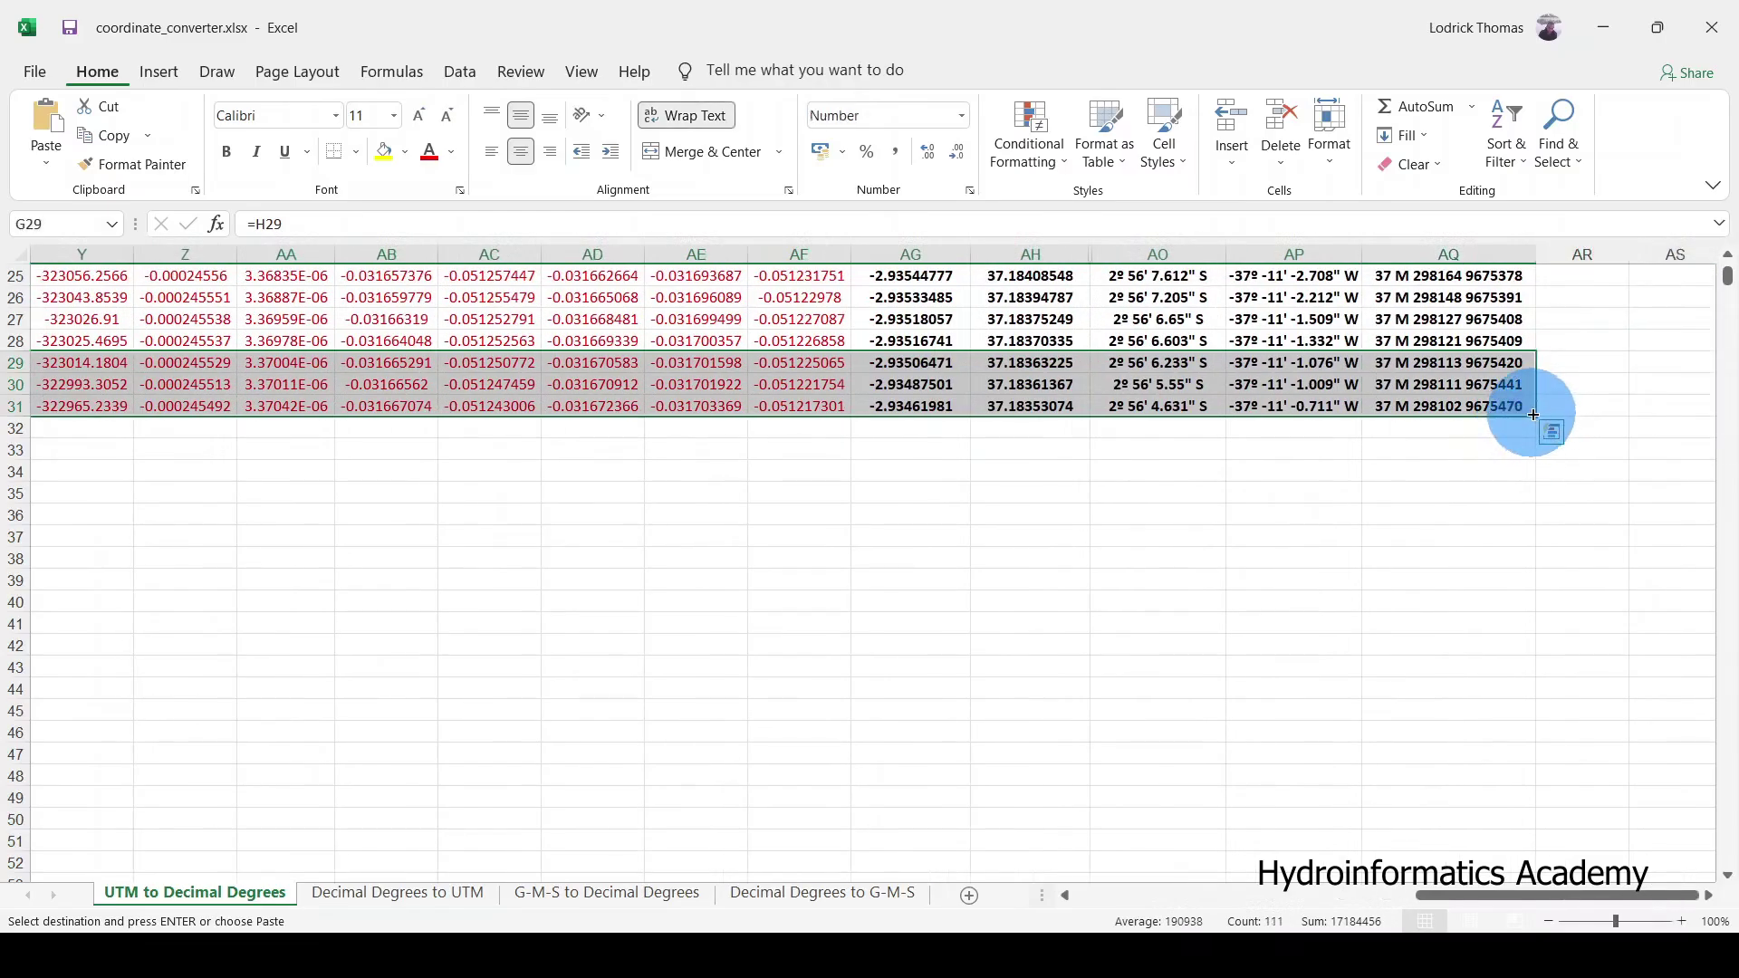
{"action": "double_click", "coordinate": [1534, 415]}
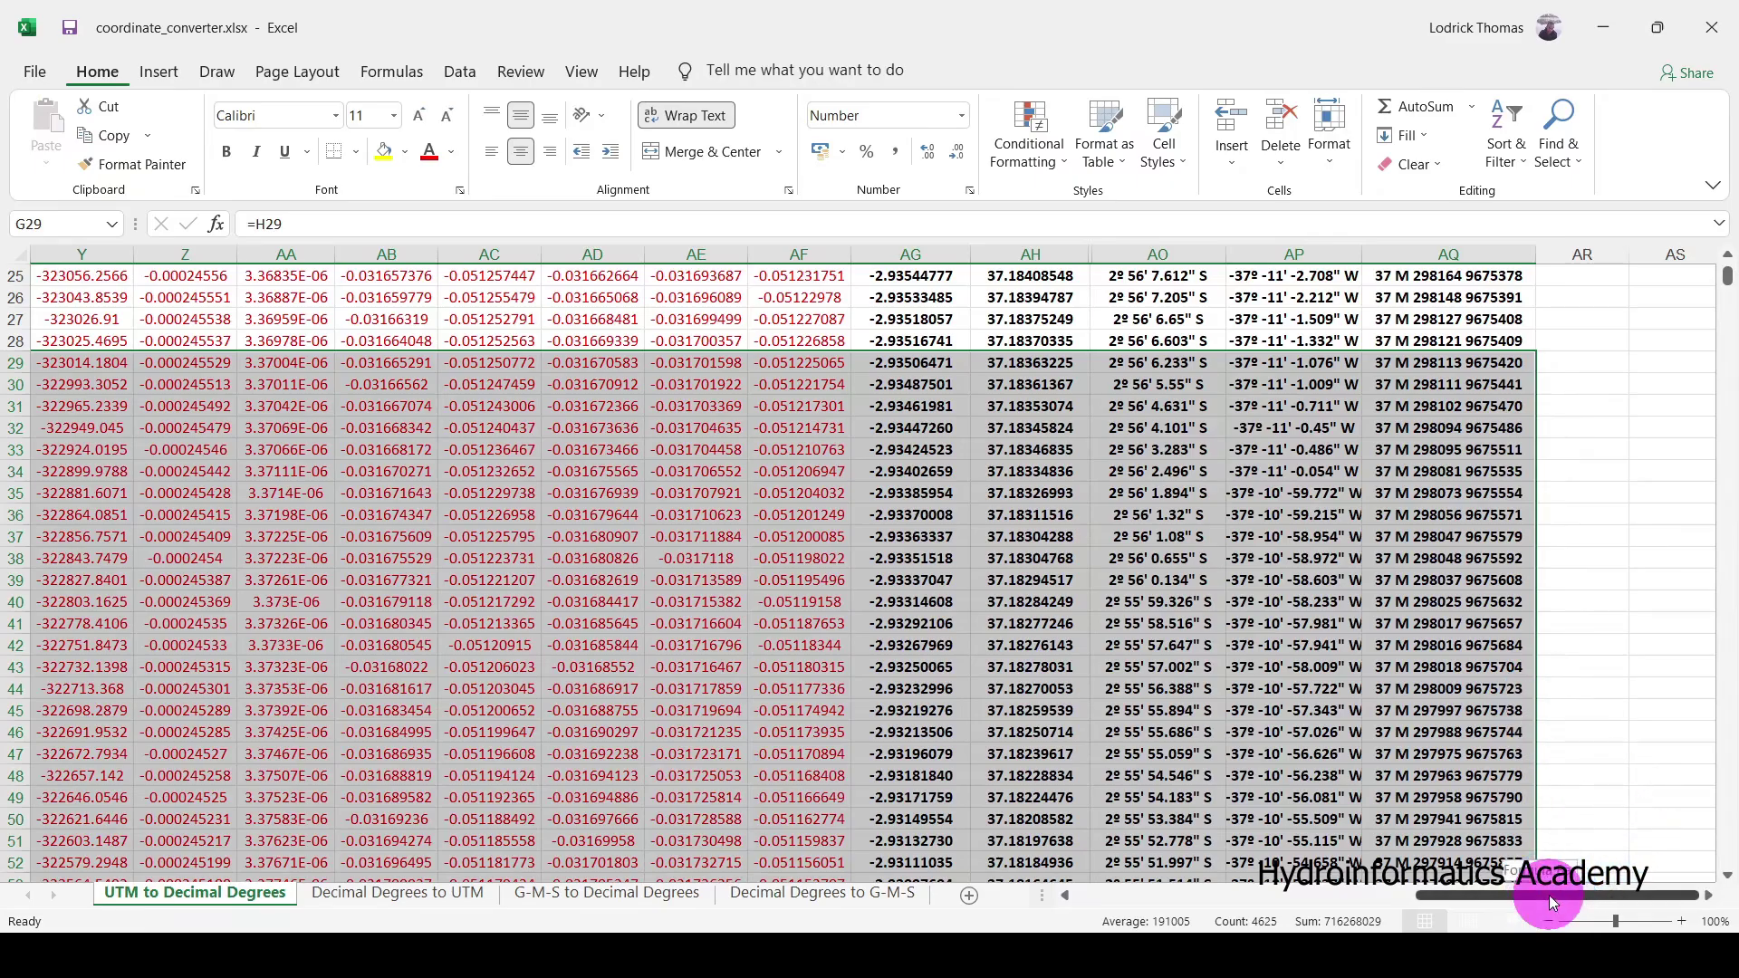
Step: Check the filled formulas beside the east and north coordinates down to row 153
{"action": "left_click_drag", "start_coordinate": [1550, 895], "coordinate": [1162, 924]}
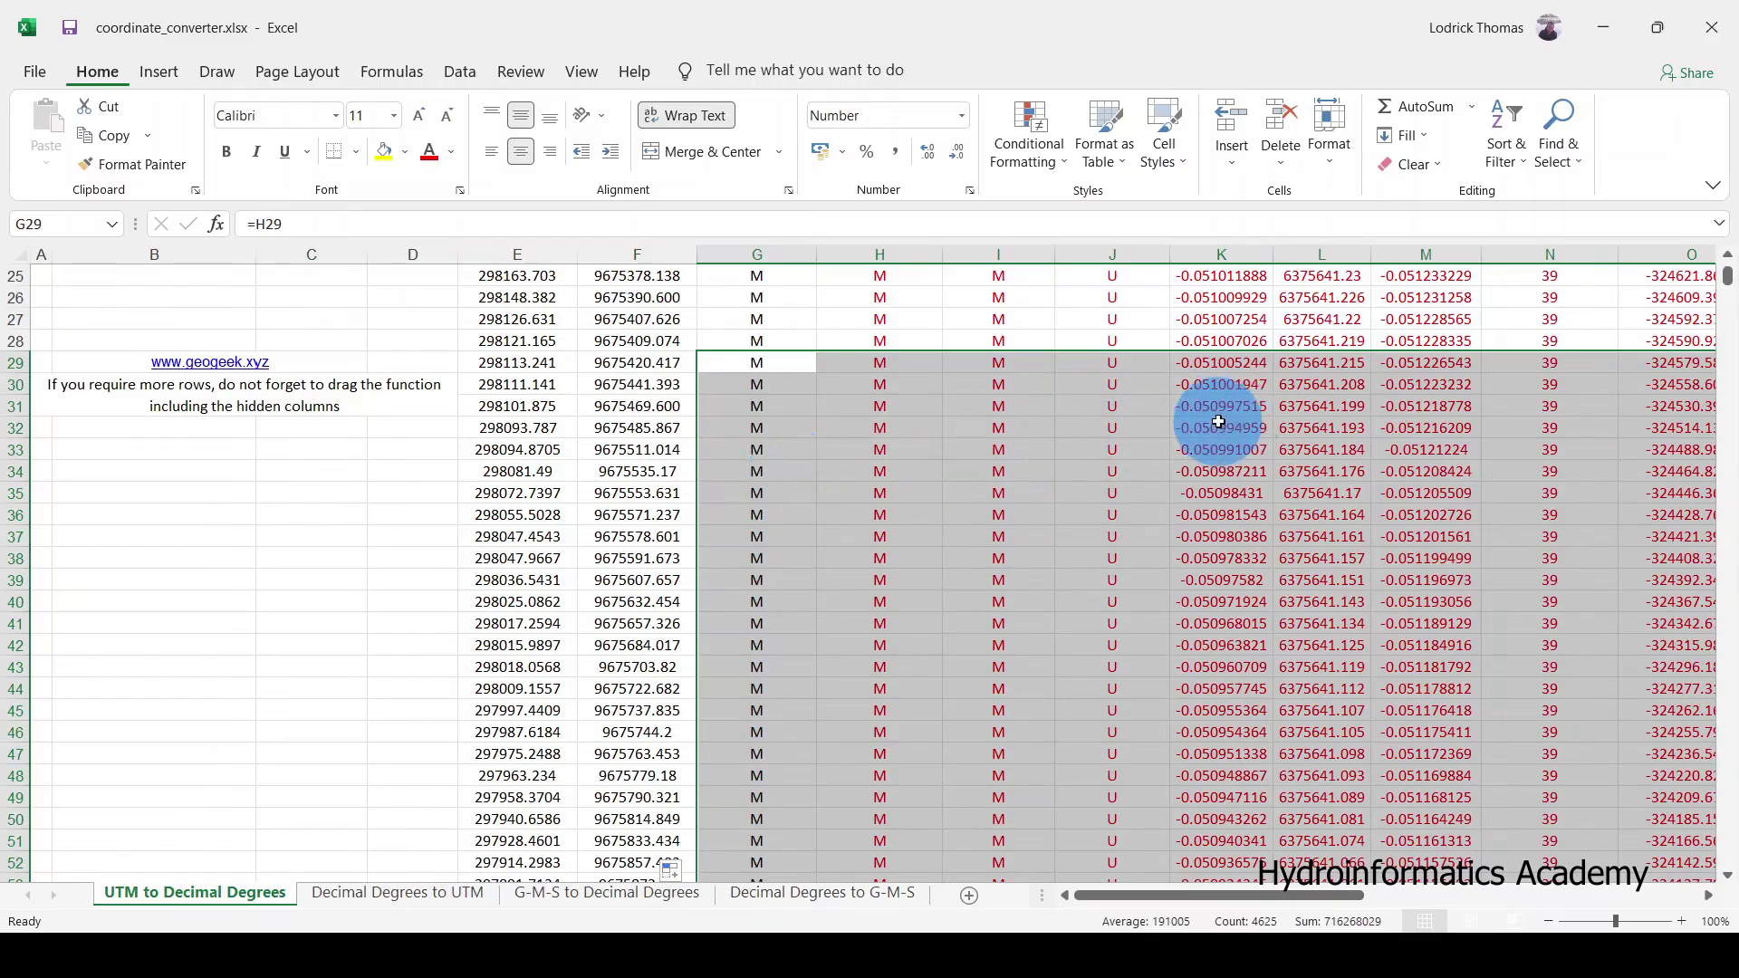
{"action": "scroll", "coordinate": [1241, 545], "scroll_direction": "down", "scroll_amount": 20}
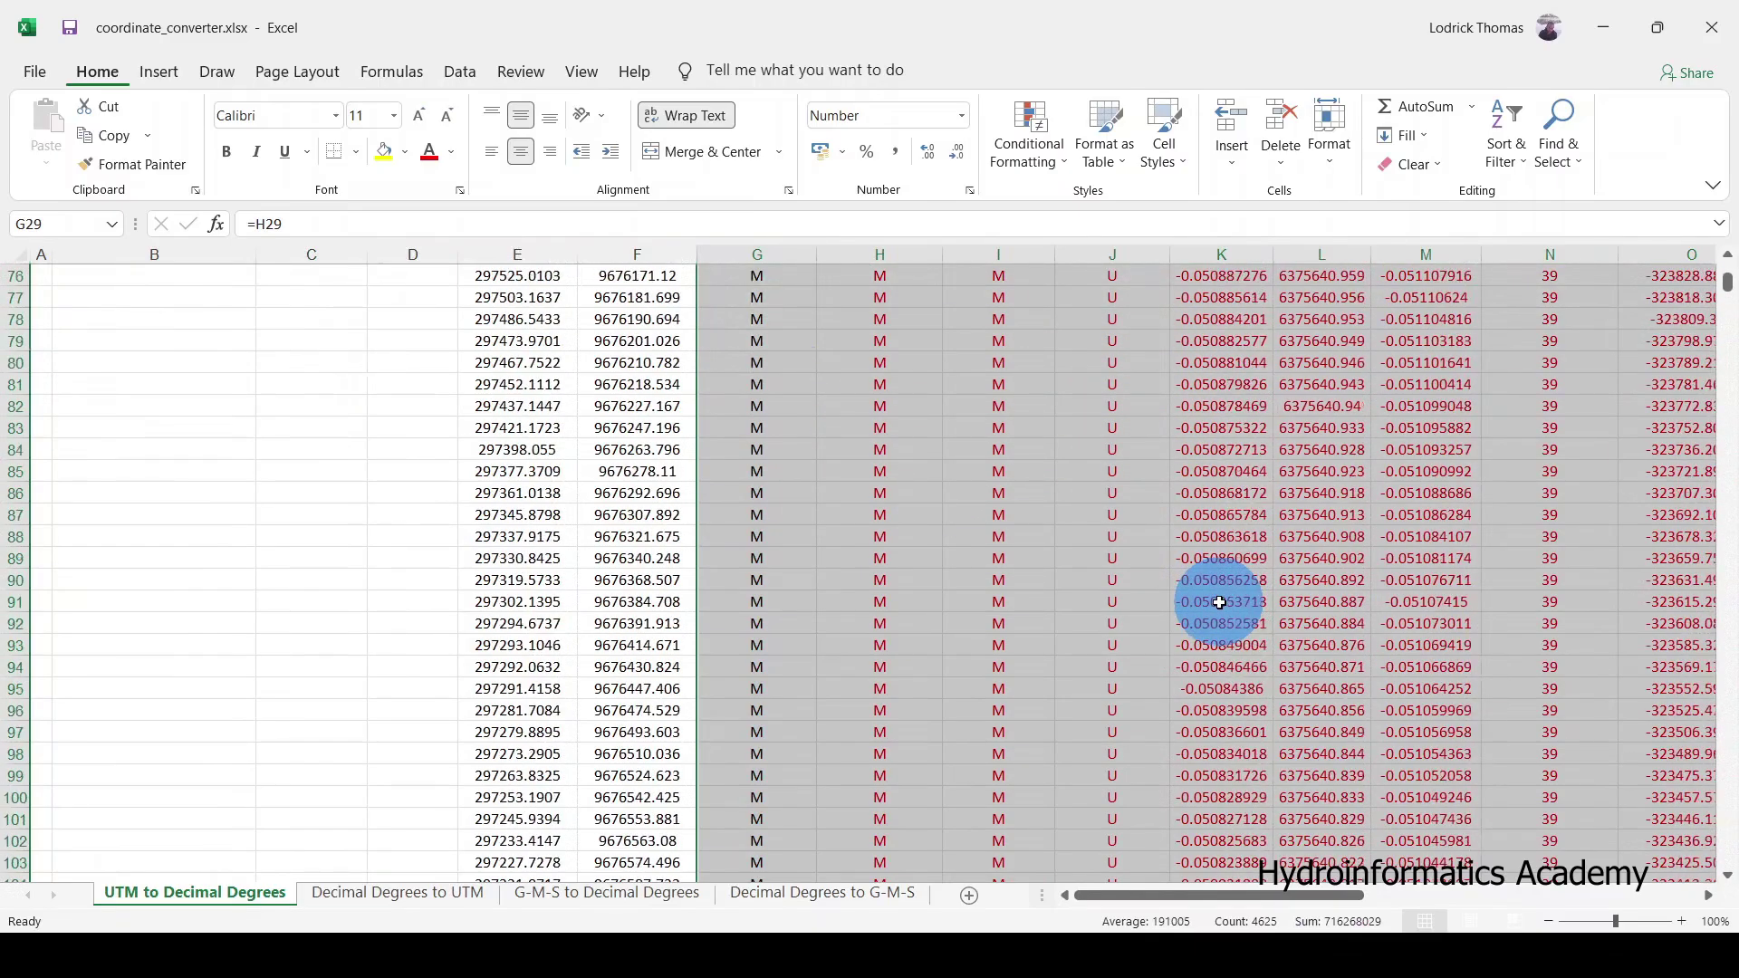
{"action": "scroll", "coordinate": [1220, 602], "scroll_direction": "down", "scroll_amount": 18}
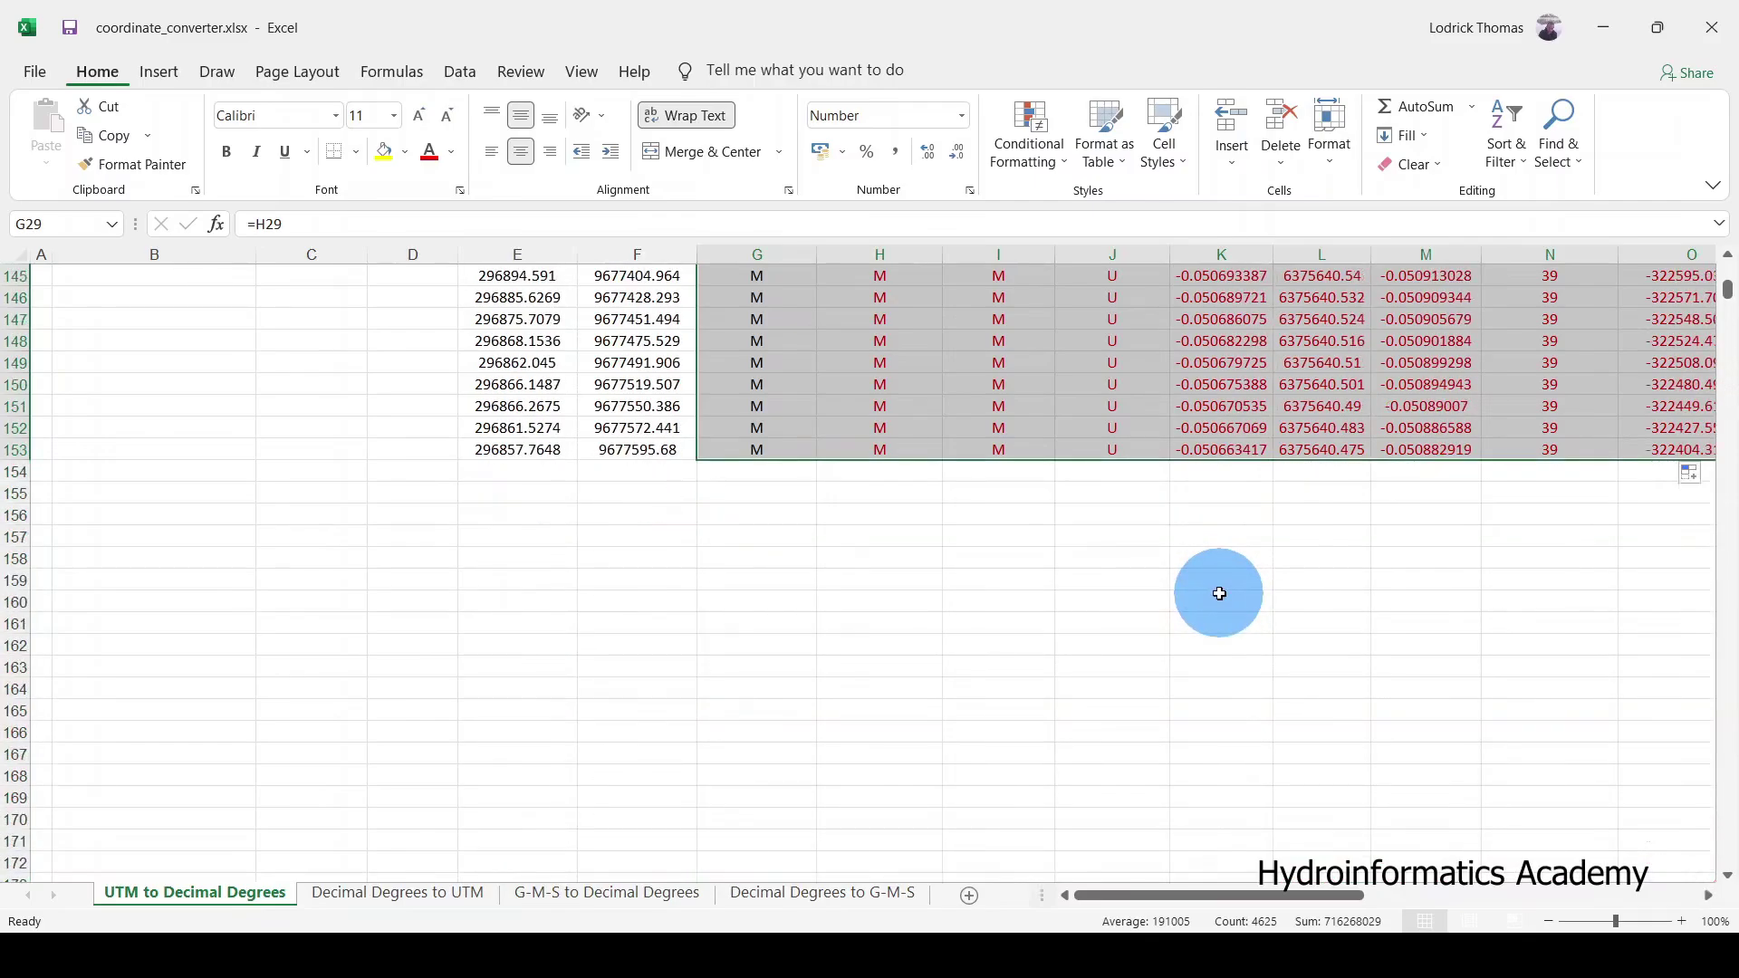
{"action": "scroll", "coordinate": [1312, 737], "scroll_direction": "up", "scroll_amount": 3}
{"action": "scroll", "coordinate": [1301, 620], "scroll_direction": "up", "scroll_amount": 20}
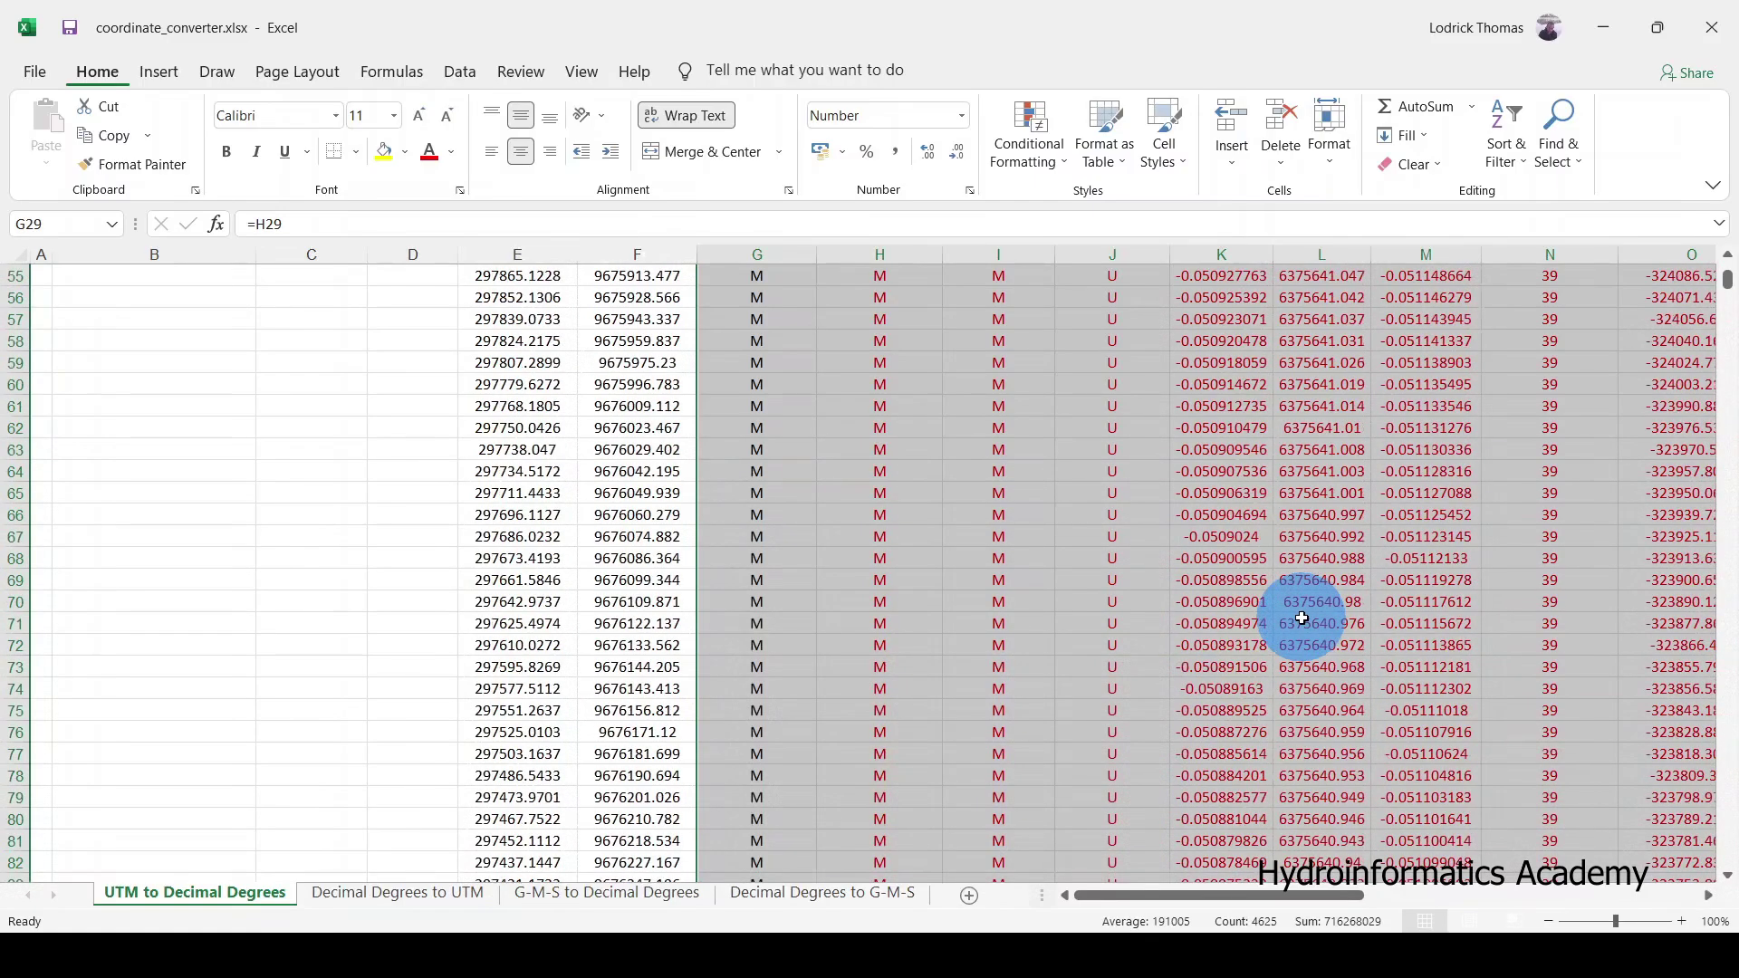
{"action": "scroll", "coordinate": [1301, 620], "scroll_direction": "up", "scroll_amount": 9}
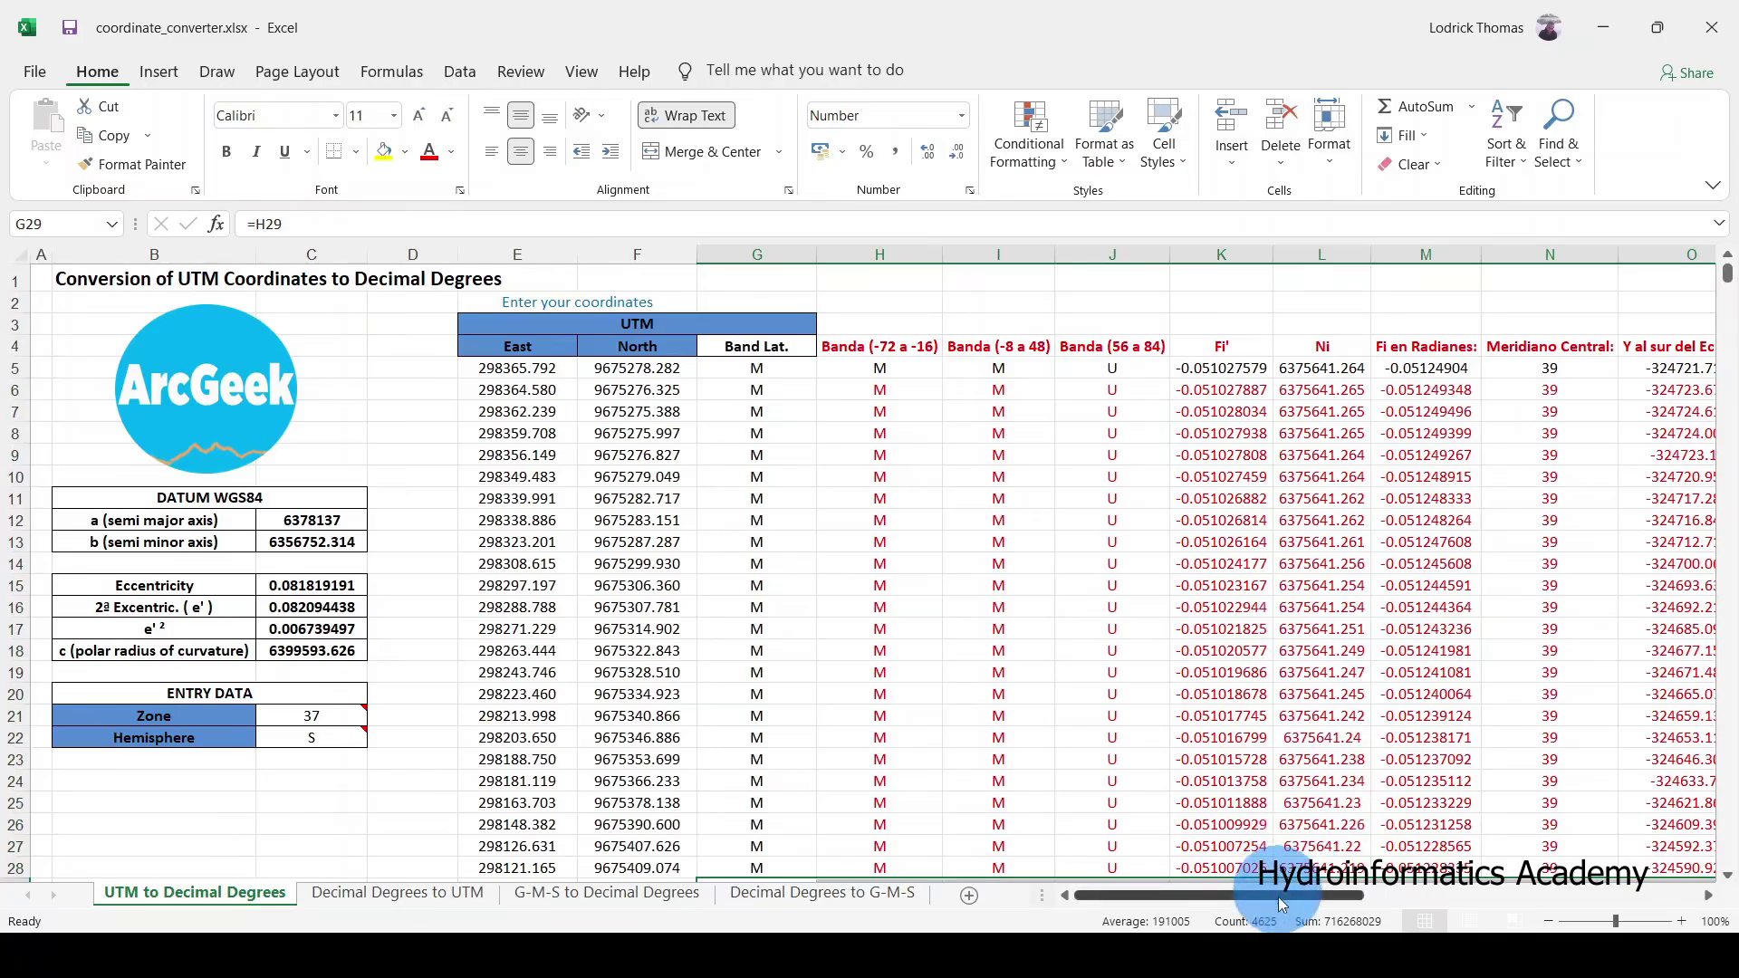
Step: Copy the decimal-degree Latitude and Longitude columns with their headers, AG4:AH153
{"action": "left_click_drag", "start_coordinate": [1271, 895], "coordinate": [1562, 910]}
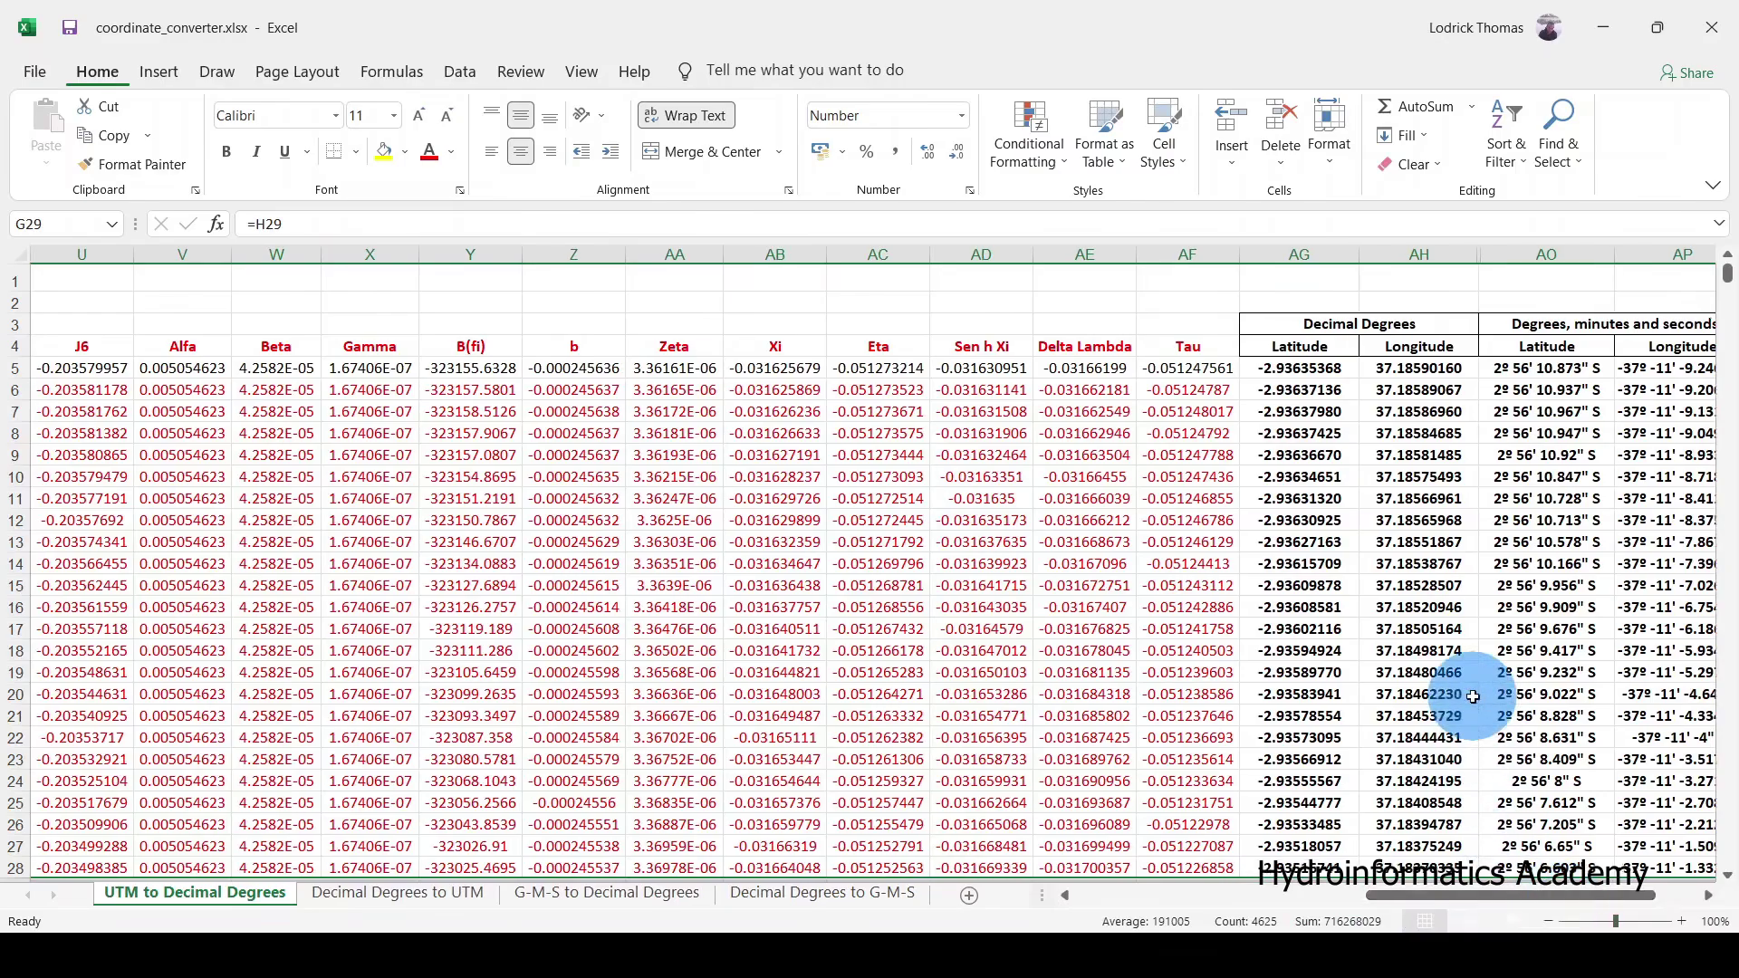
{"action": "left_click", "coordinate": [1377, 331]}
{"action": "left_click_drag", "start_coordinate": [1377, 331], "coordinate": [1386, 670]}
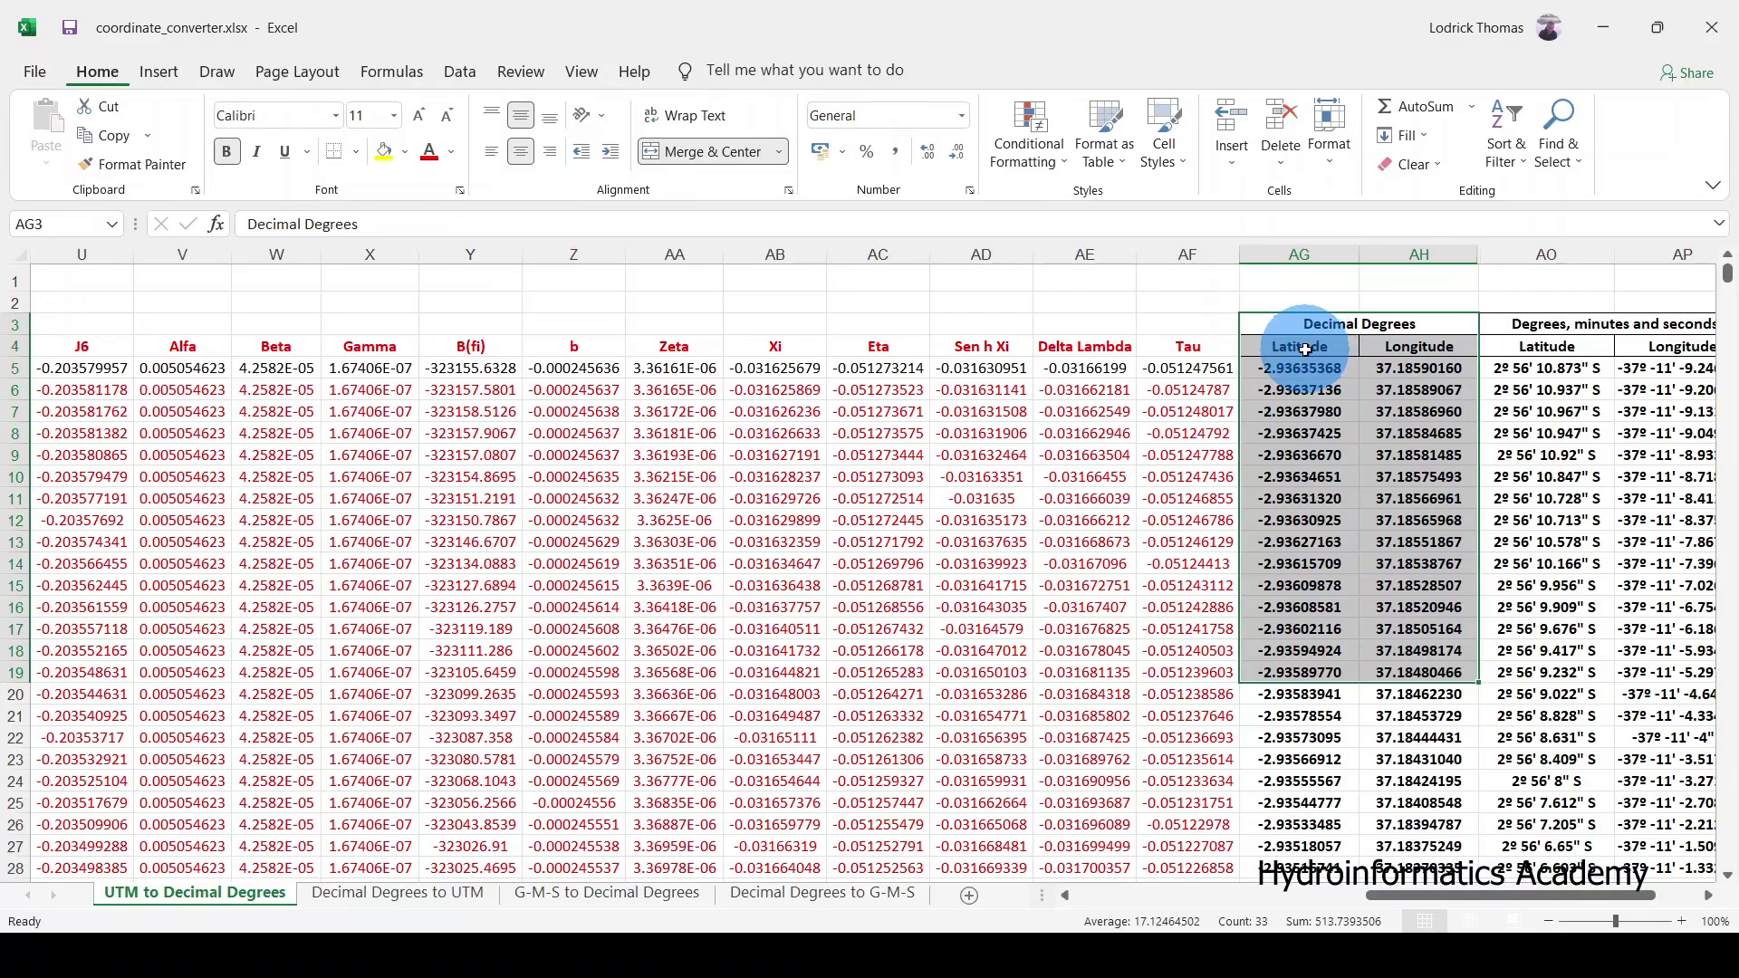
{"action": "left_click_drag", "start_coordinate": [1327, 341], "coordinate": [1409, 797]}
{"action": "right_click", "coordinate": [1352, 503]}
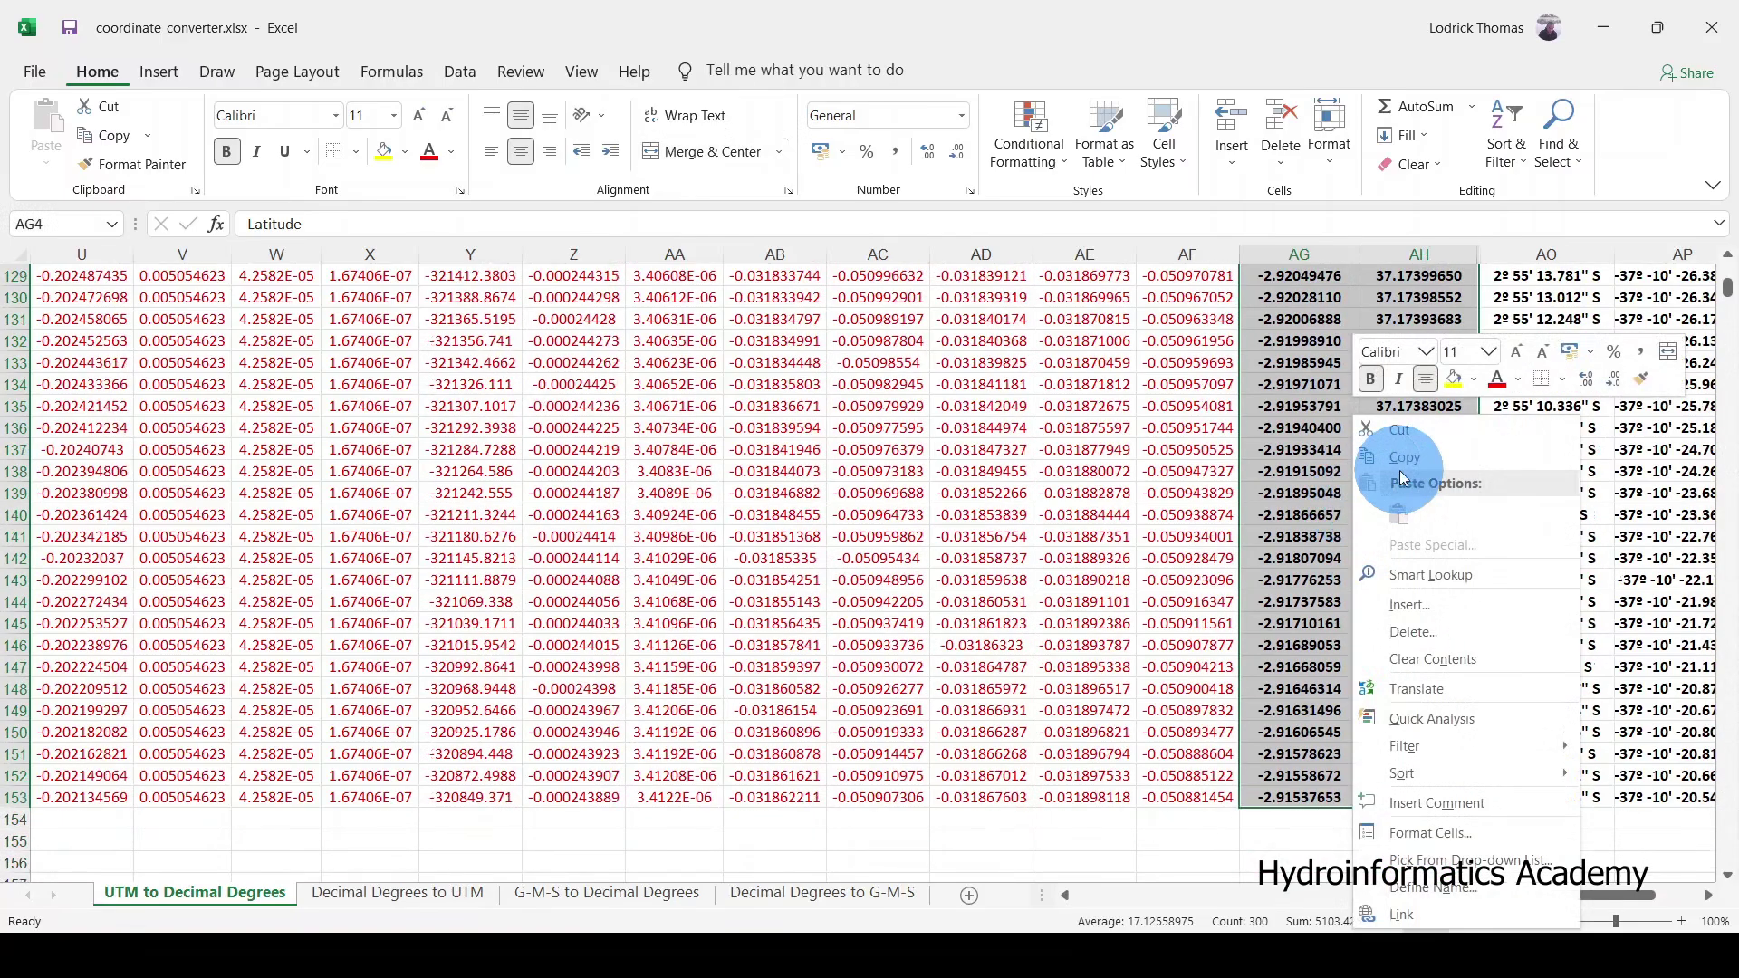
{"action": "left_click", "coordinate": [1405, 459]}
Step: Switch to sample.xlsx and paste the copied Latitude and Longitude columns as values starting at F1 of the UTM sheet
{"action": "mouse_move", "coordinate": [1019, 961]}
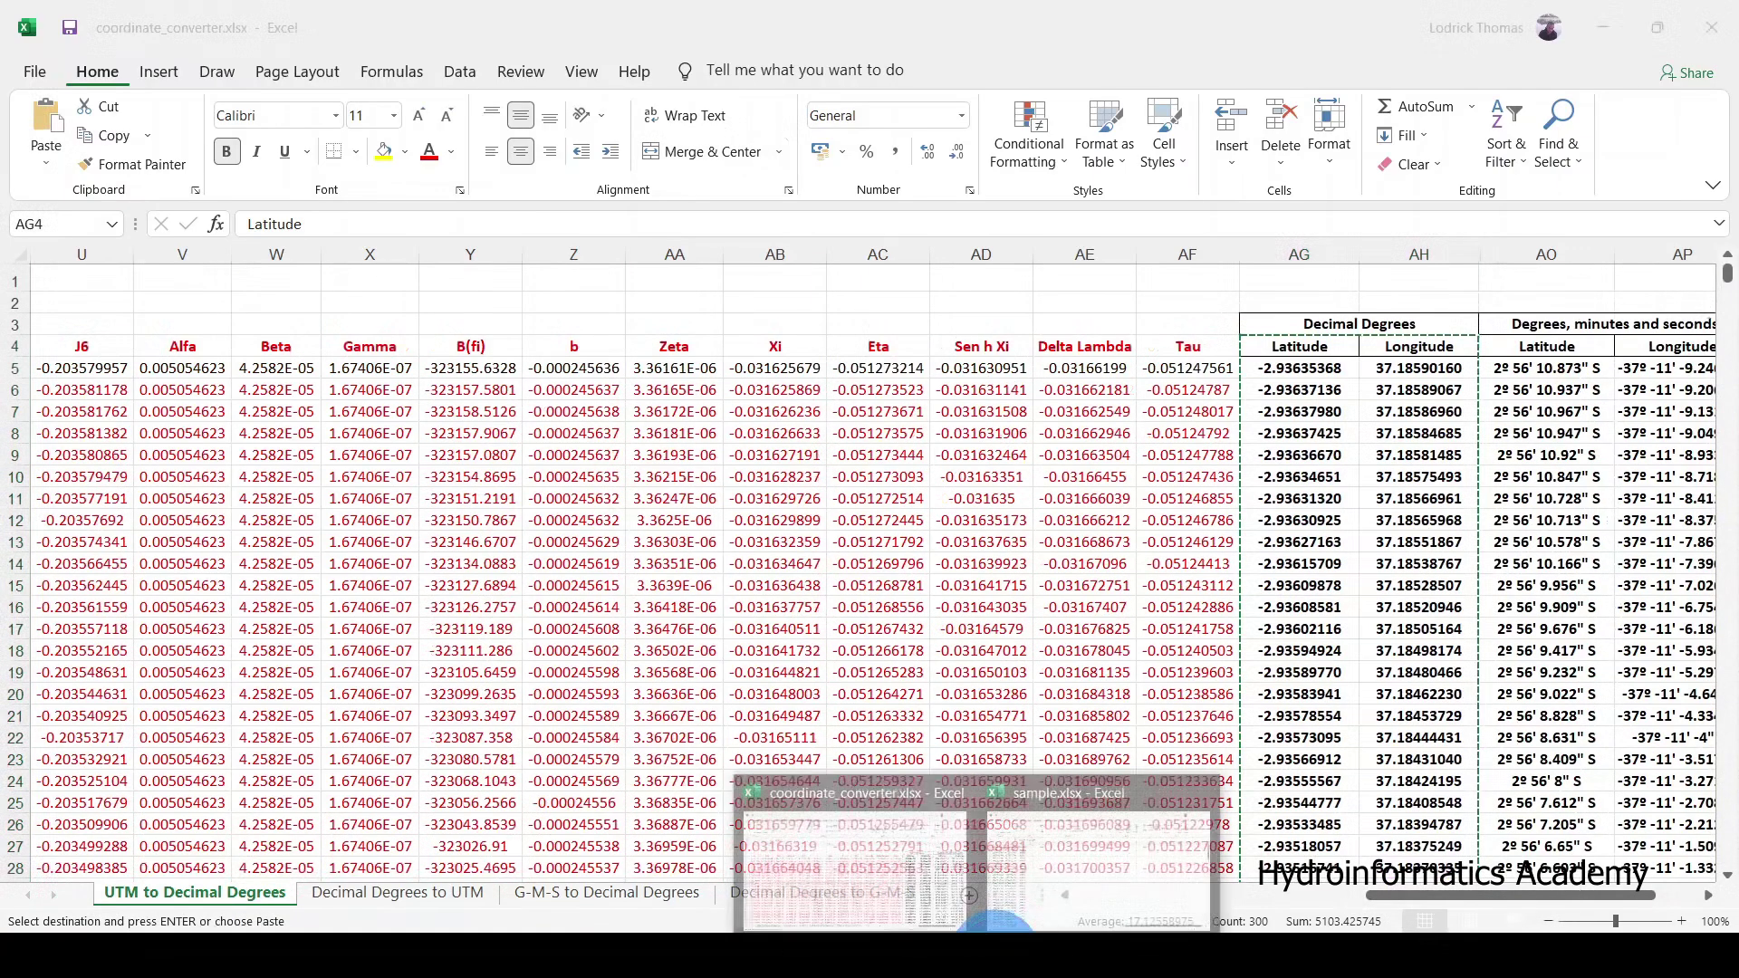
{"action": "left_click", "coordinate": [1035, 855]}
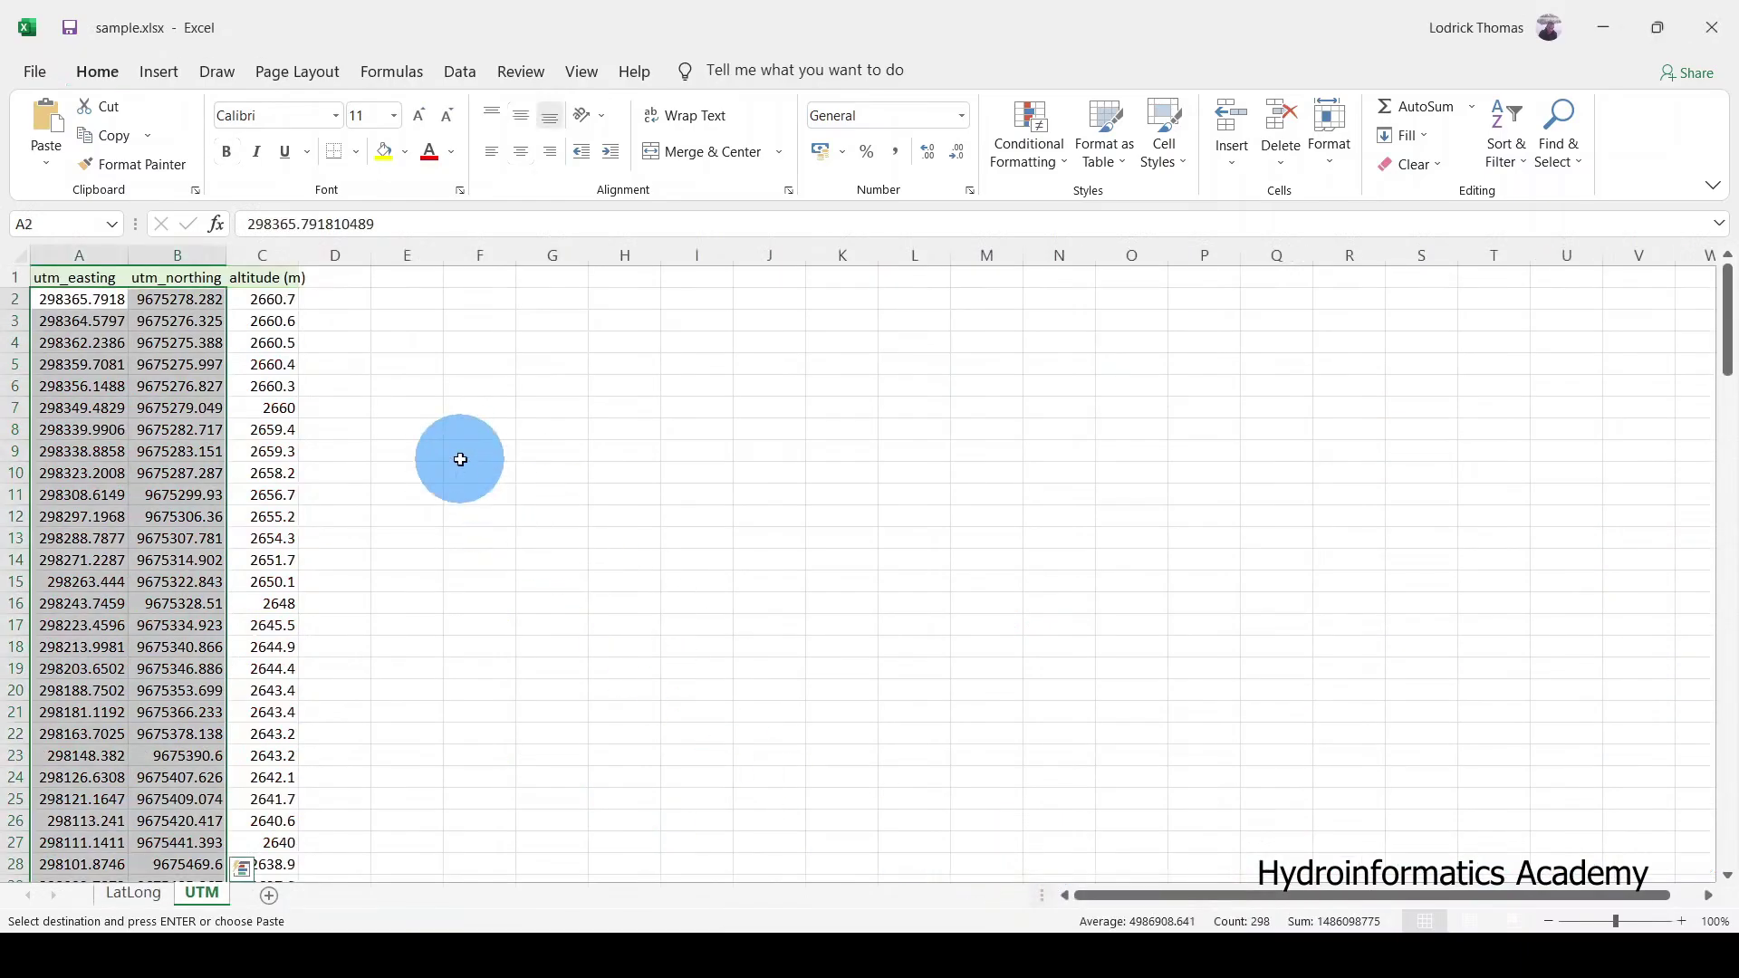
{"action": "right_click", "coordinate": [454, 277]}
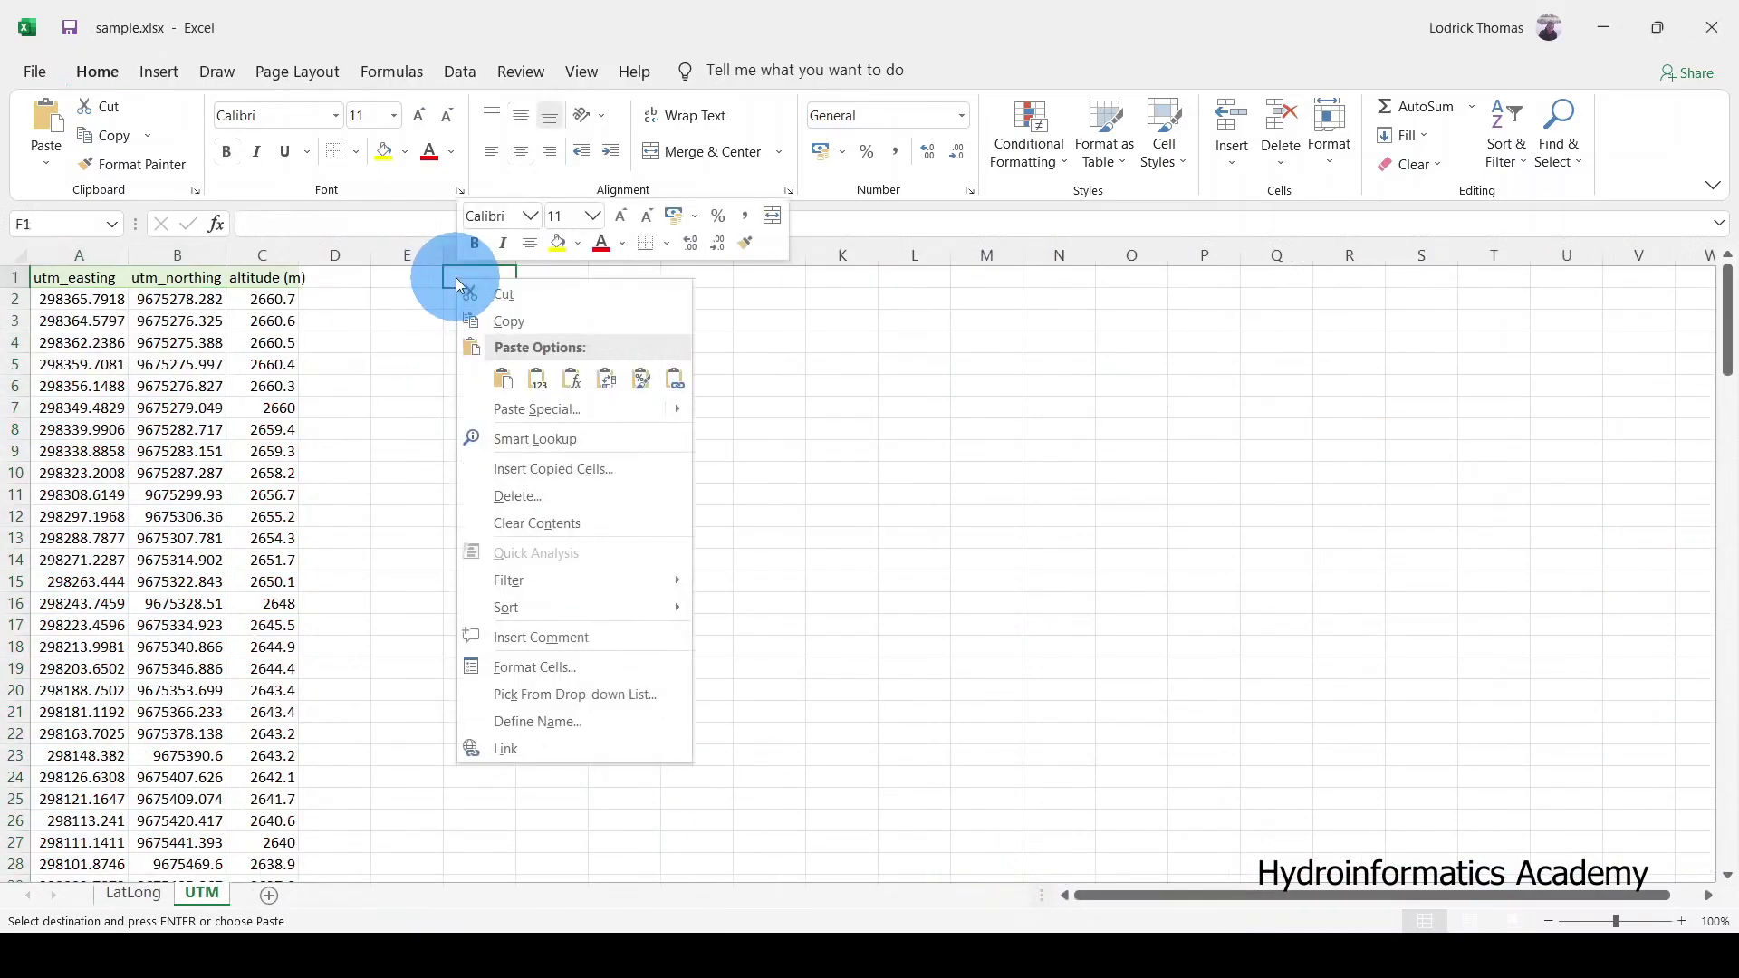
{"action": "left_click", "coordinate": [518, 379]}
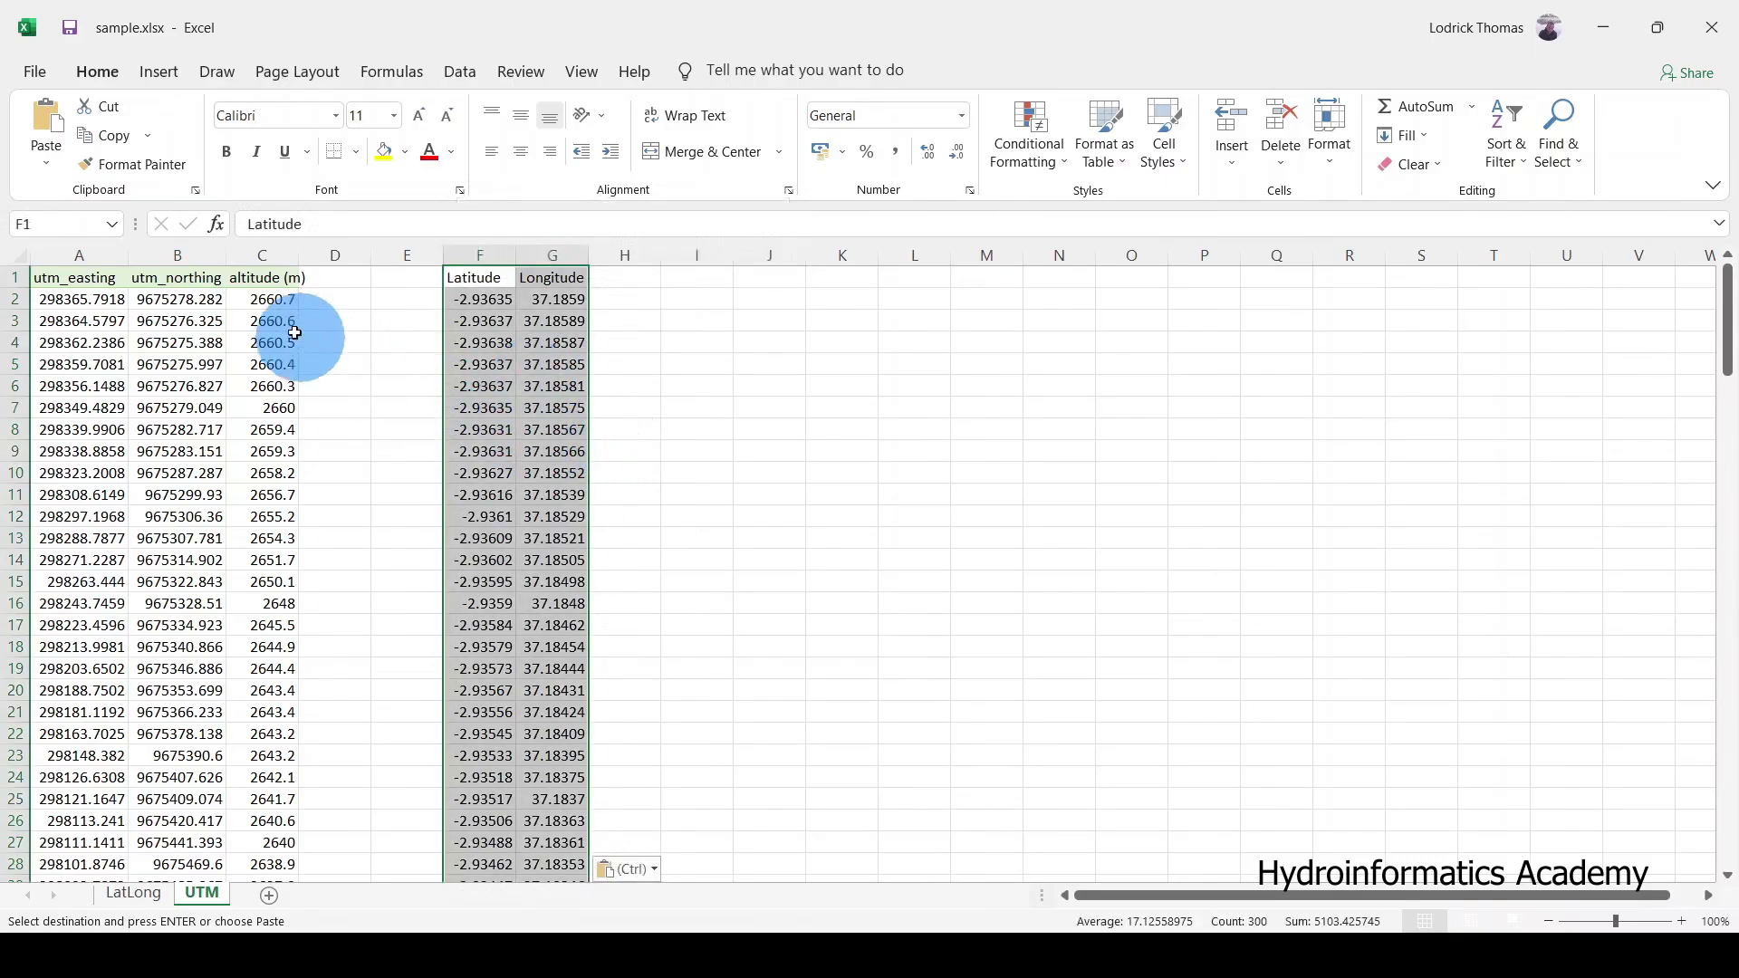
Step: Copy the altitude (m) column C into column H beside the pasted Longitude values
{"action": "right_click", "coordinate": [267, 251]}
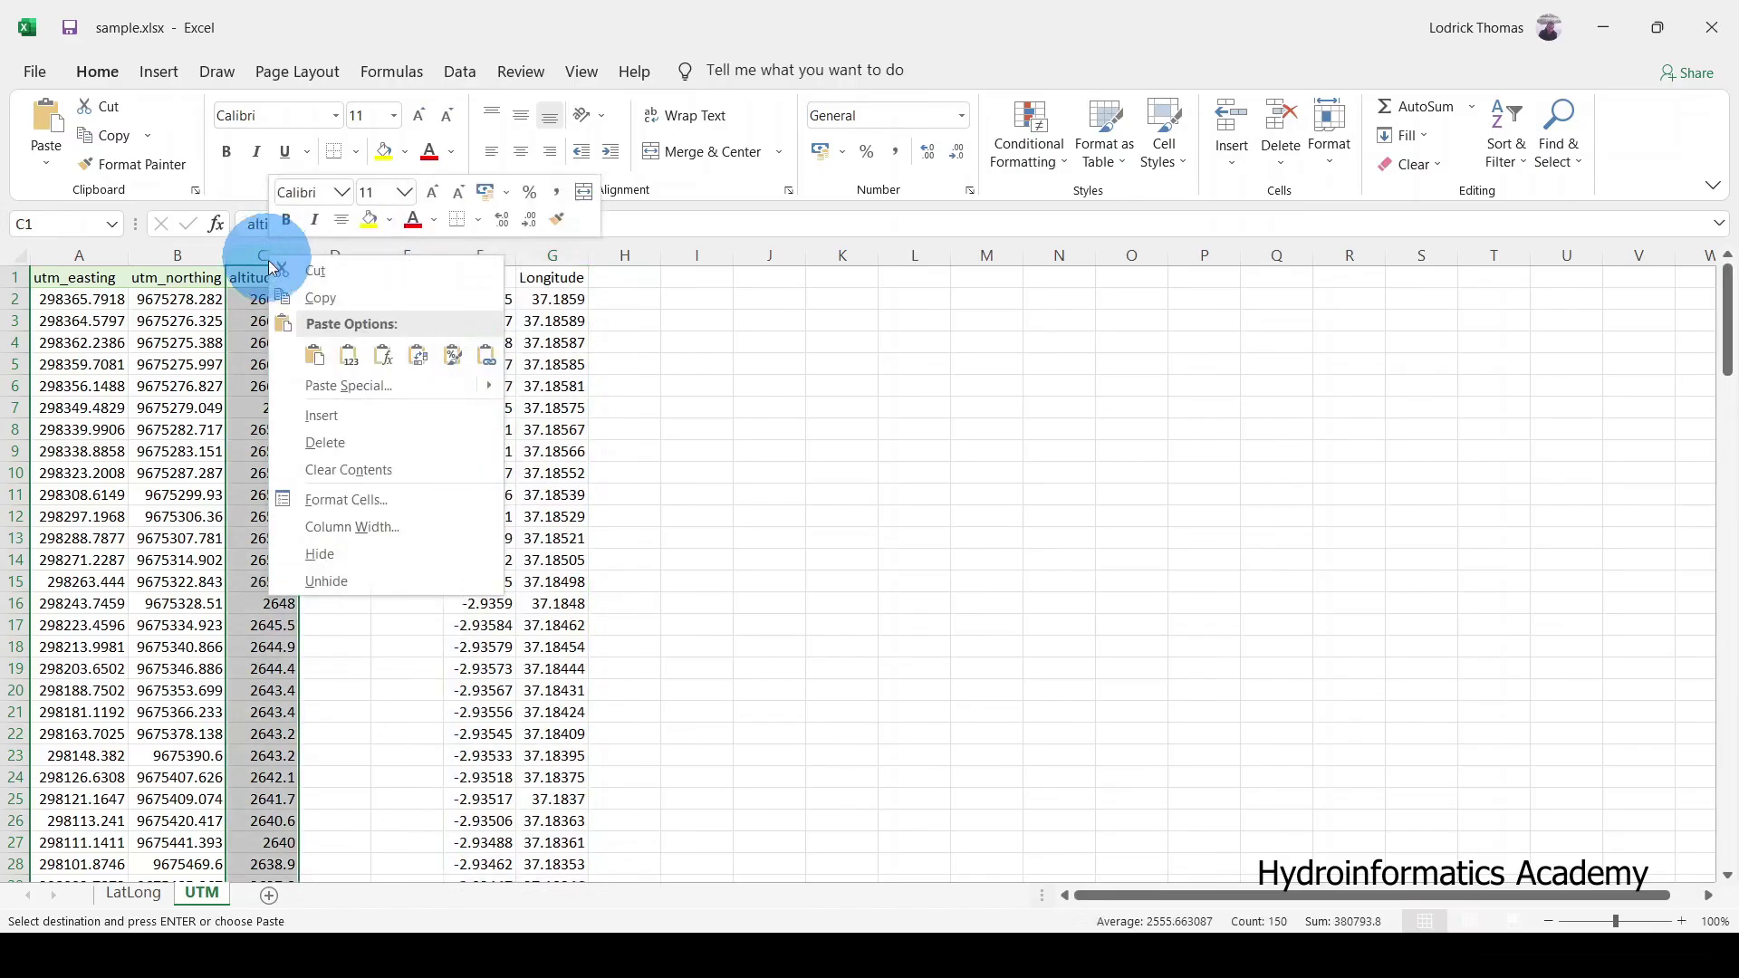
{"action": "left_click", "coordinate": [312, 295]}
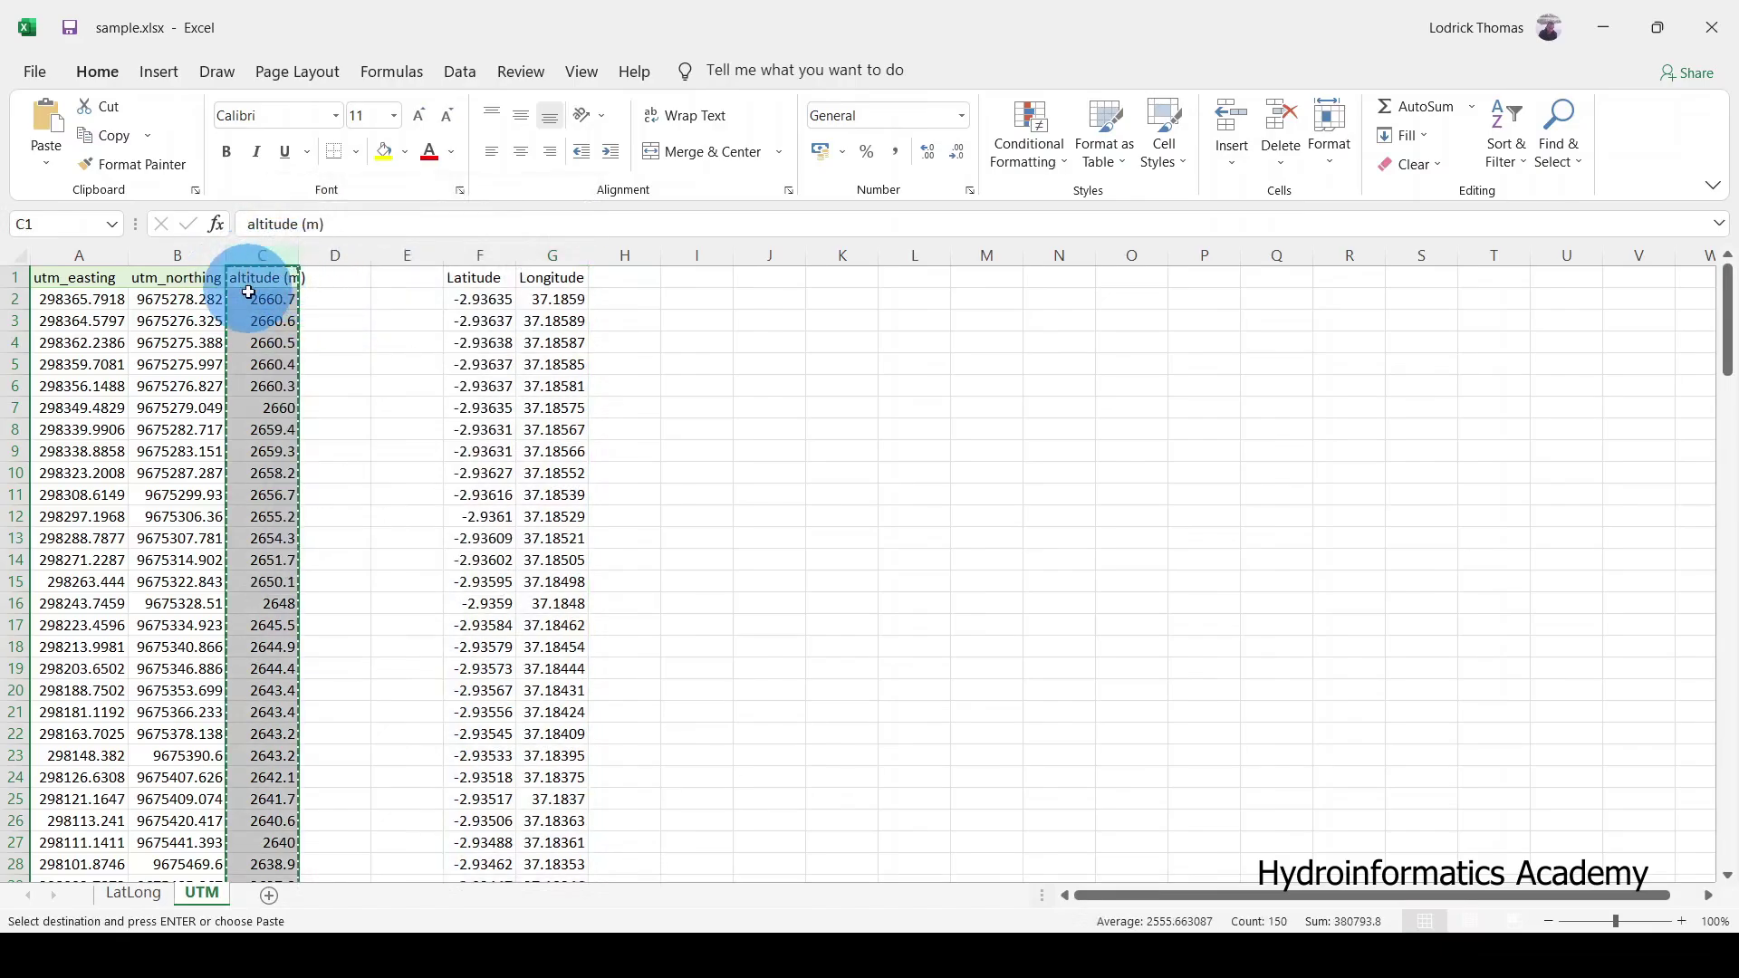
{"action": "right_click", "coordinate": [619, 251]}
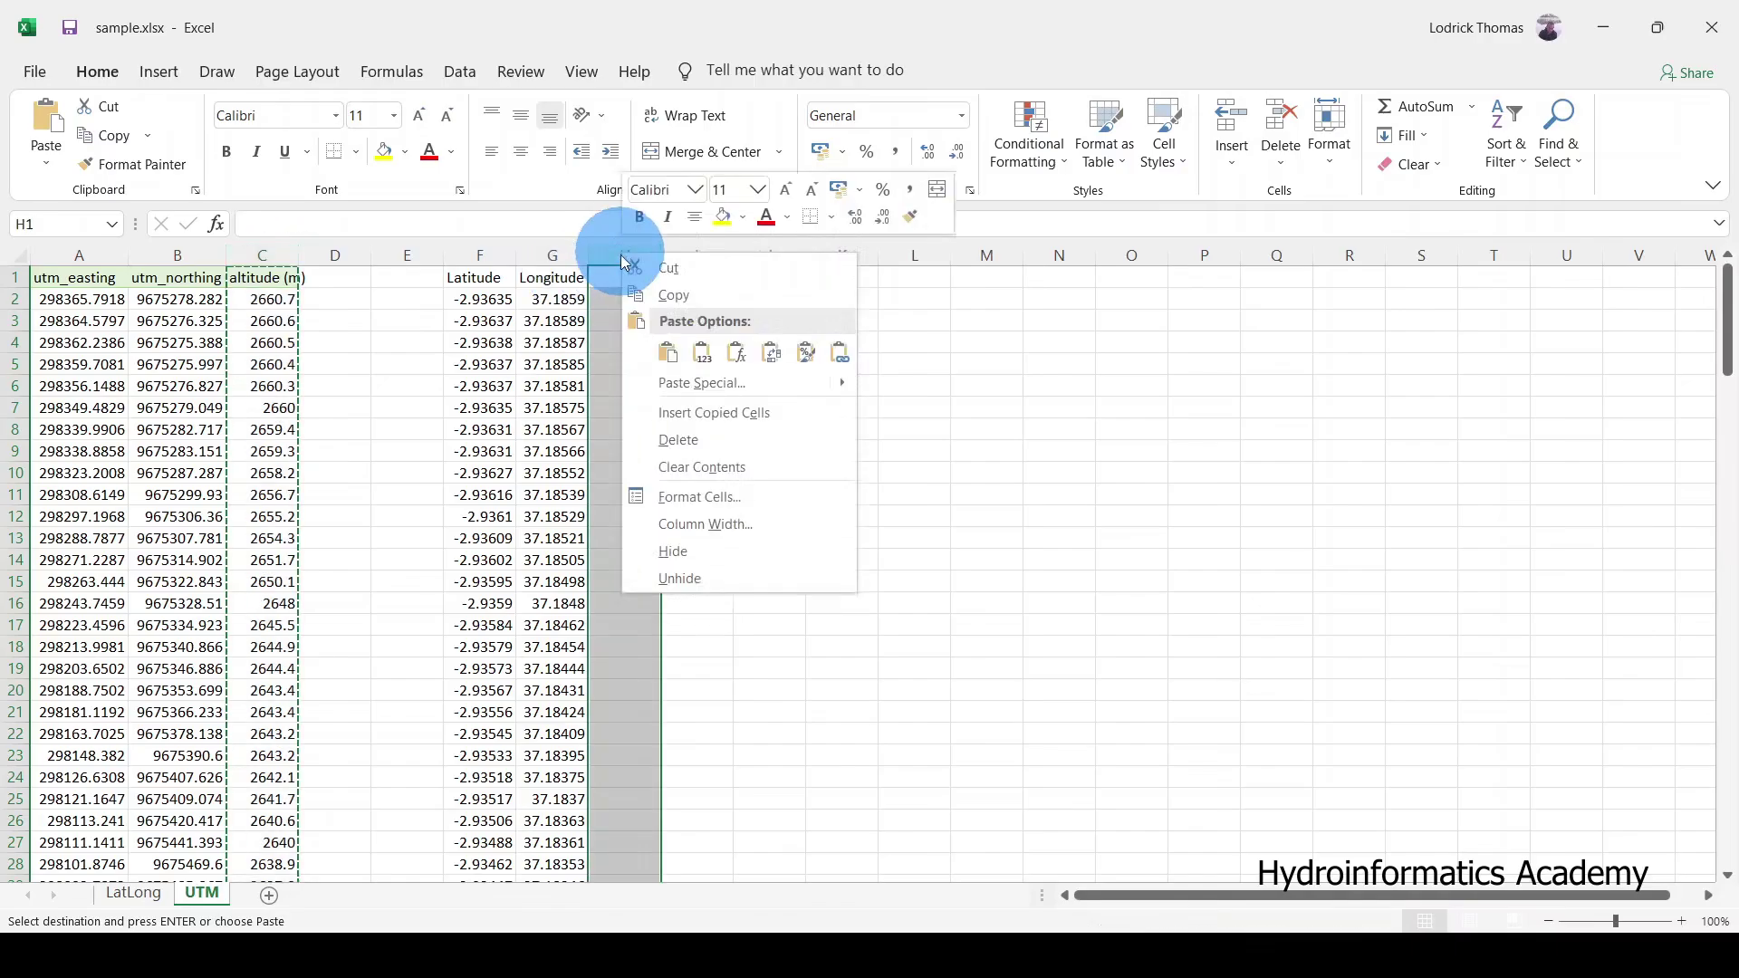
{"action": "left_click", "coordinate": [668, 353]}
{"action": "left_click", "coordinate": [510, 388]}
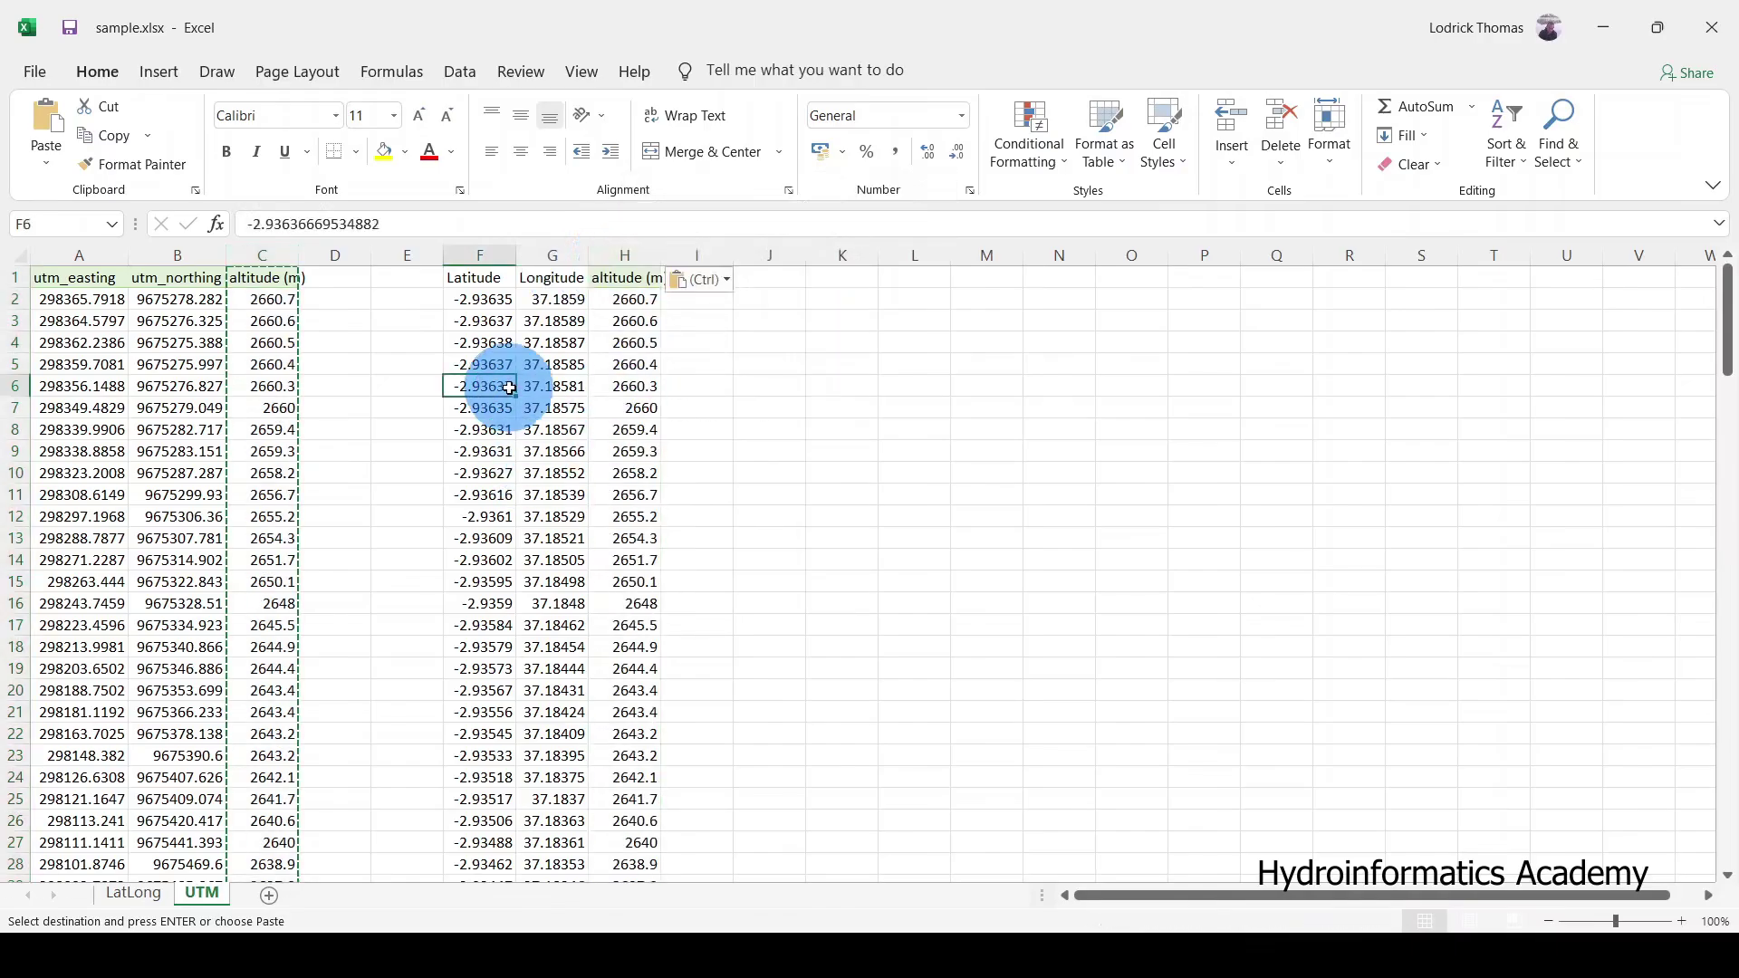
Step: Insert a blank row above the column headers in row 1
{"action": "right_click", "coordinate": [14, 277]}
{"action": "left_click", "coordinate": [68, 443]}
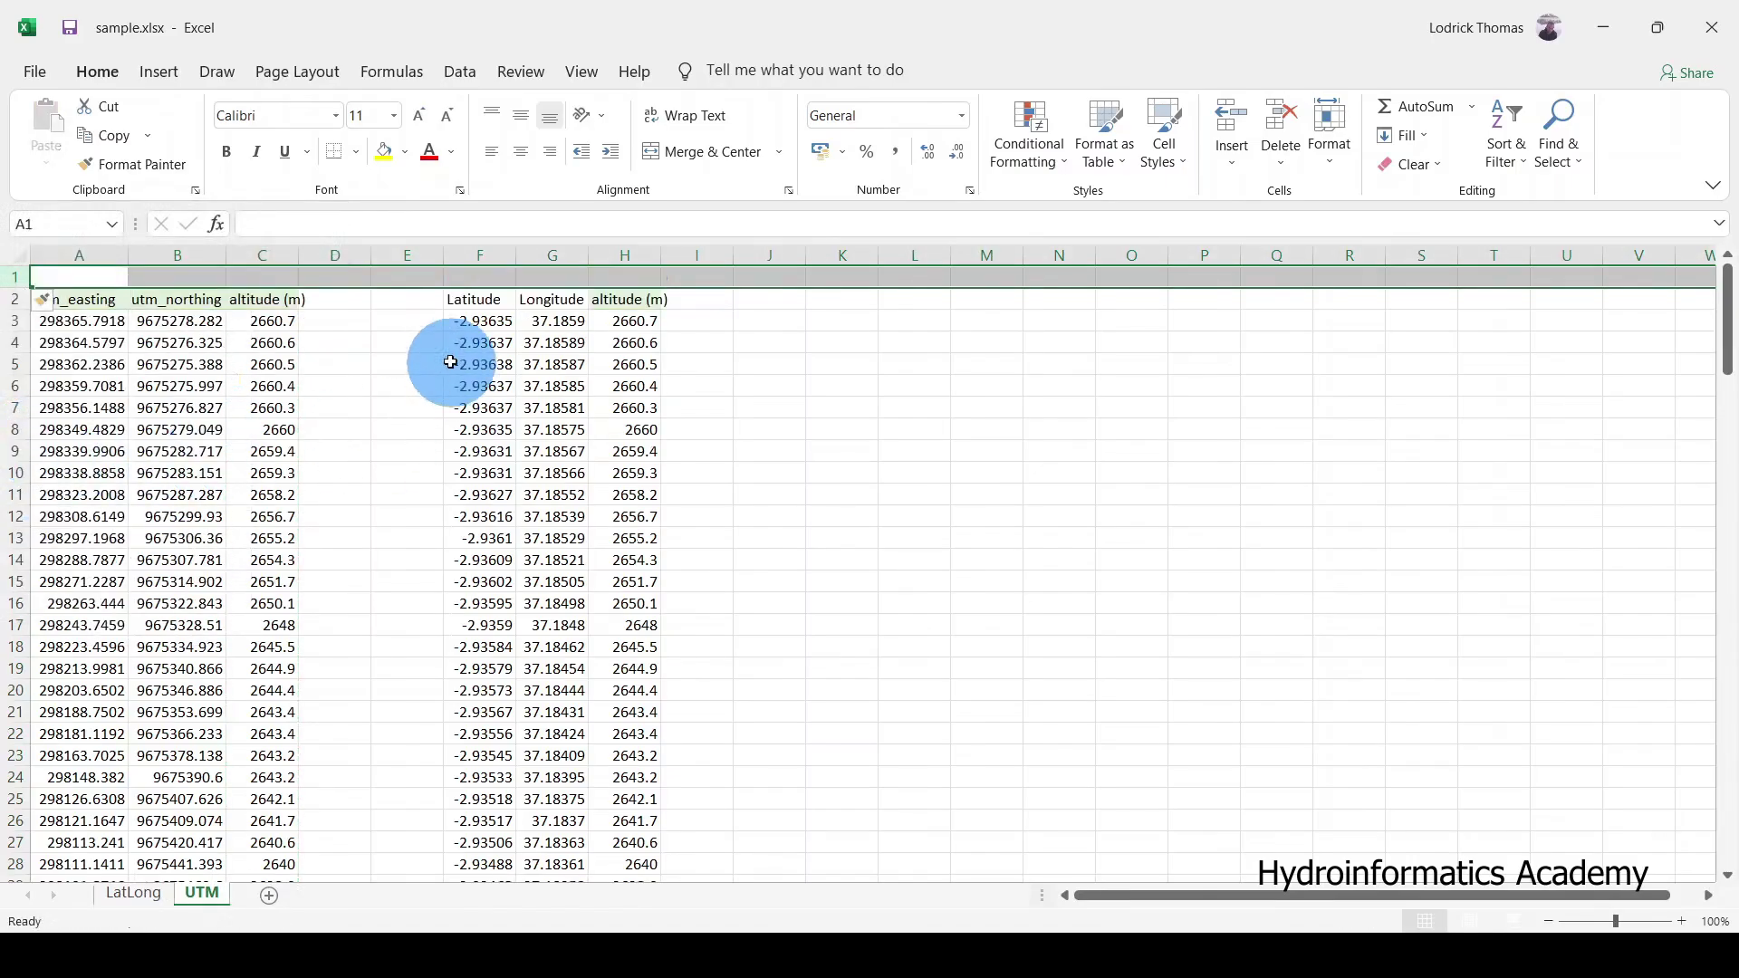
{"action": "left_click", "coordinate": [462, 362]}
Step: Title the two data blocks in the new first row: ORIGINAL DATA in A1 and CONVERTED in G1
{"action": "left_click", "coordinate": [122, 277]}
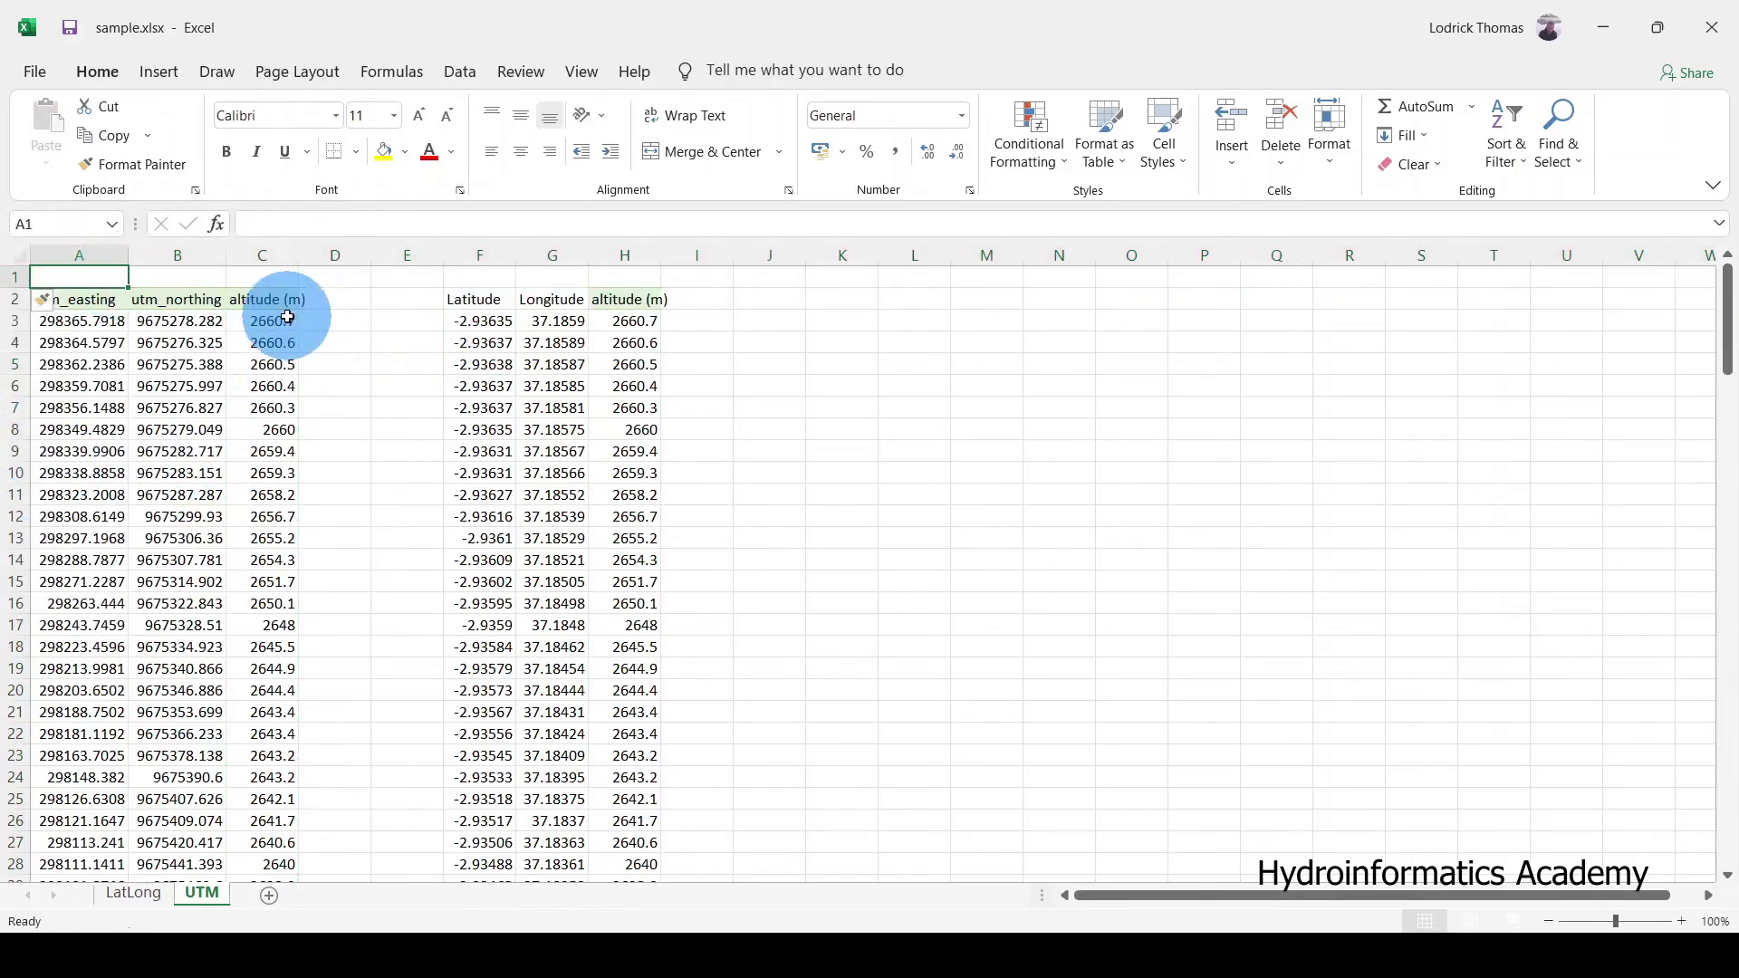
{"action": "type", "text": "ORIGINAL DATA"}
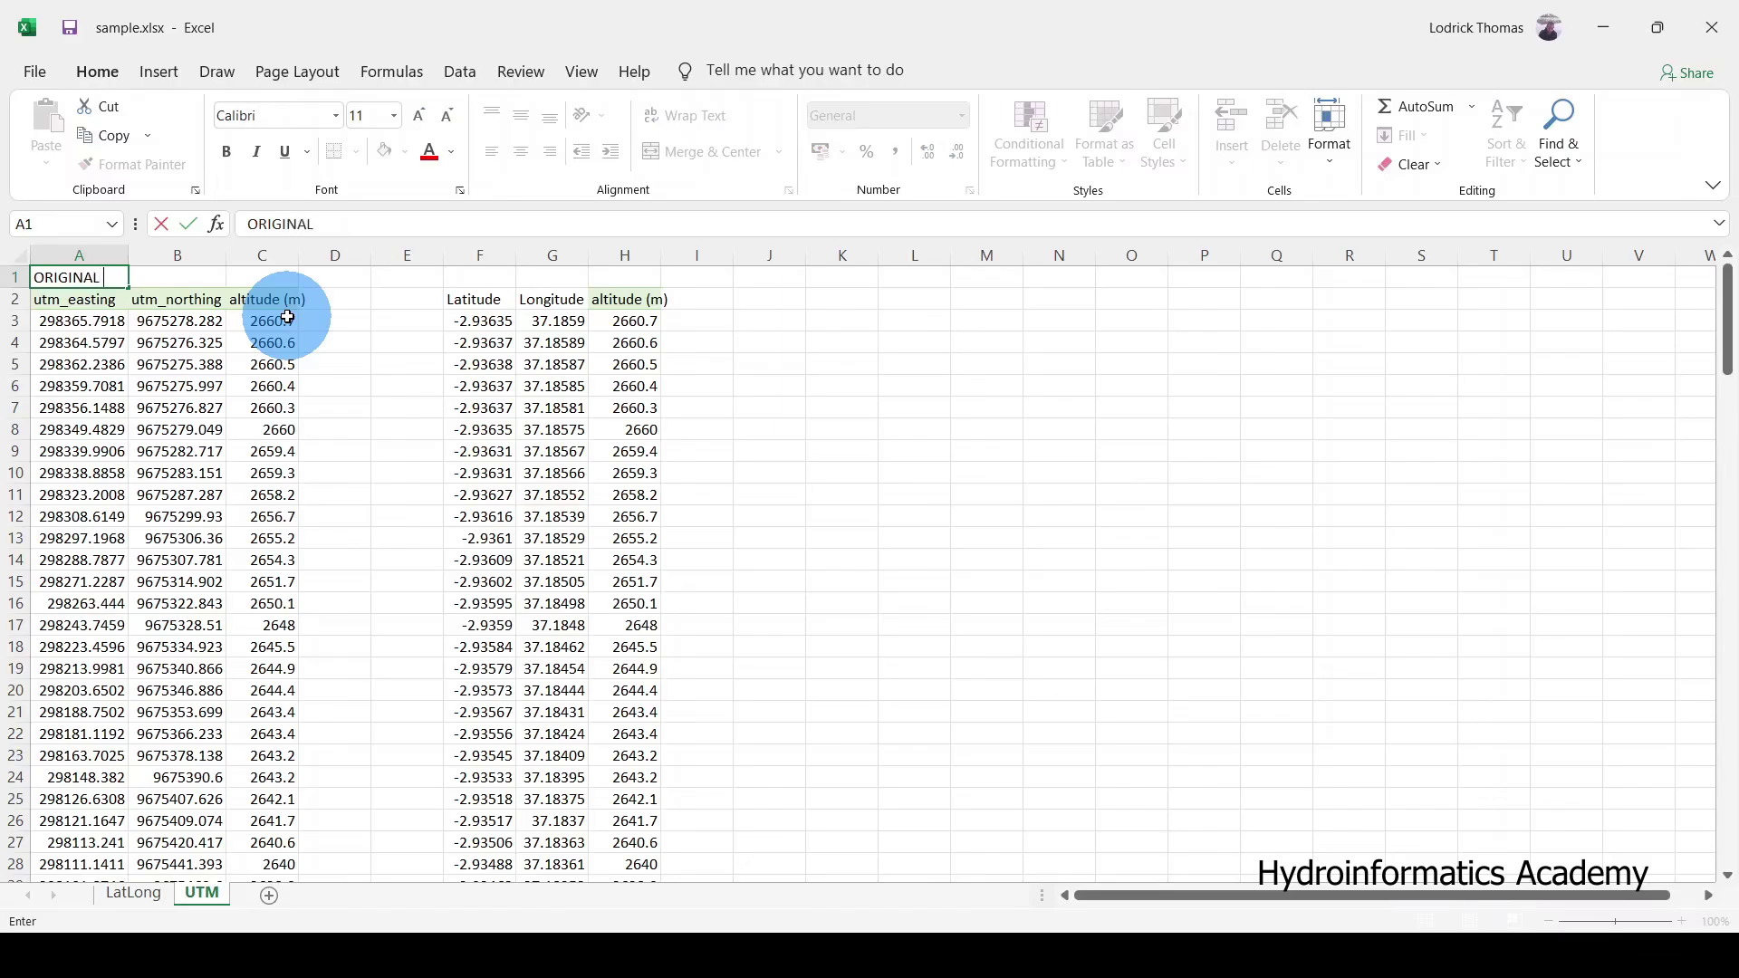
{"action": "left_click", "coordinate": [624, 408]}
{"action": "left_click", "coordinate": [535, 276]}
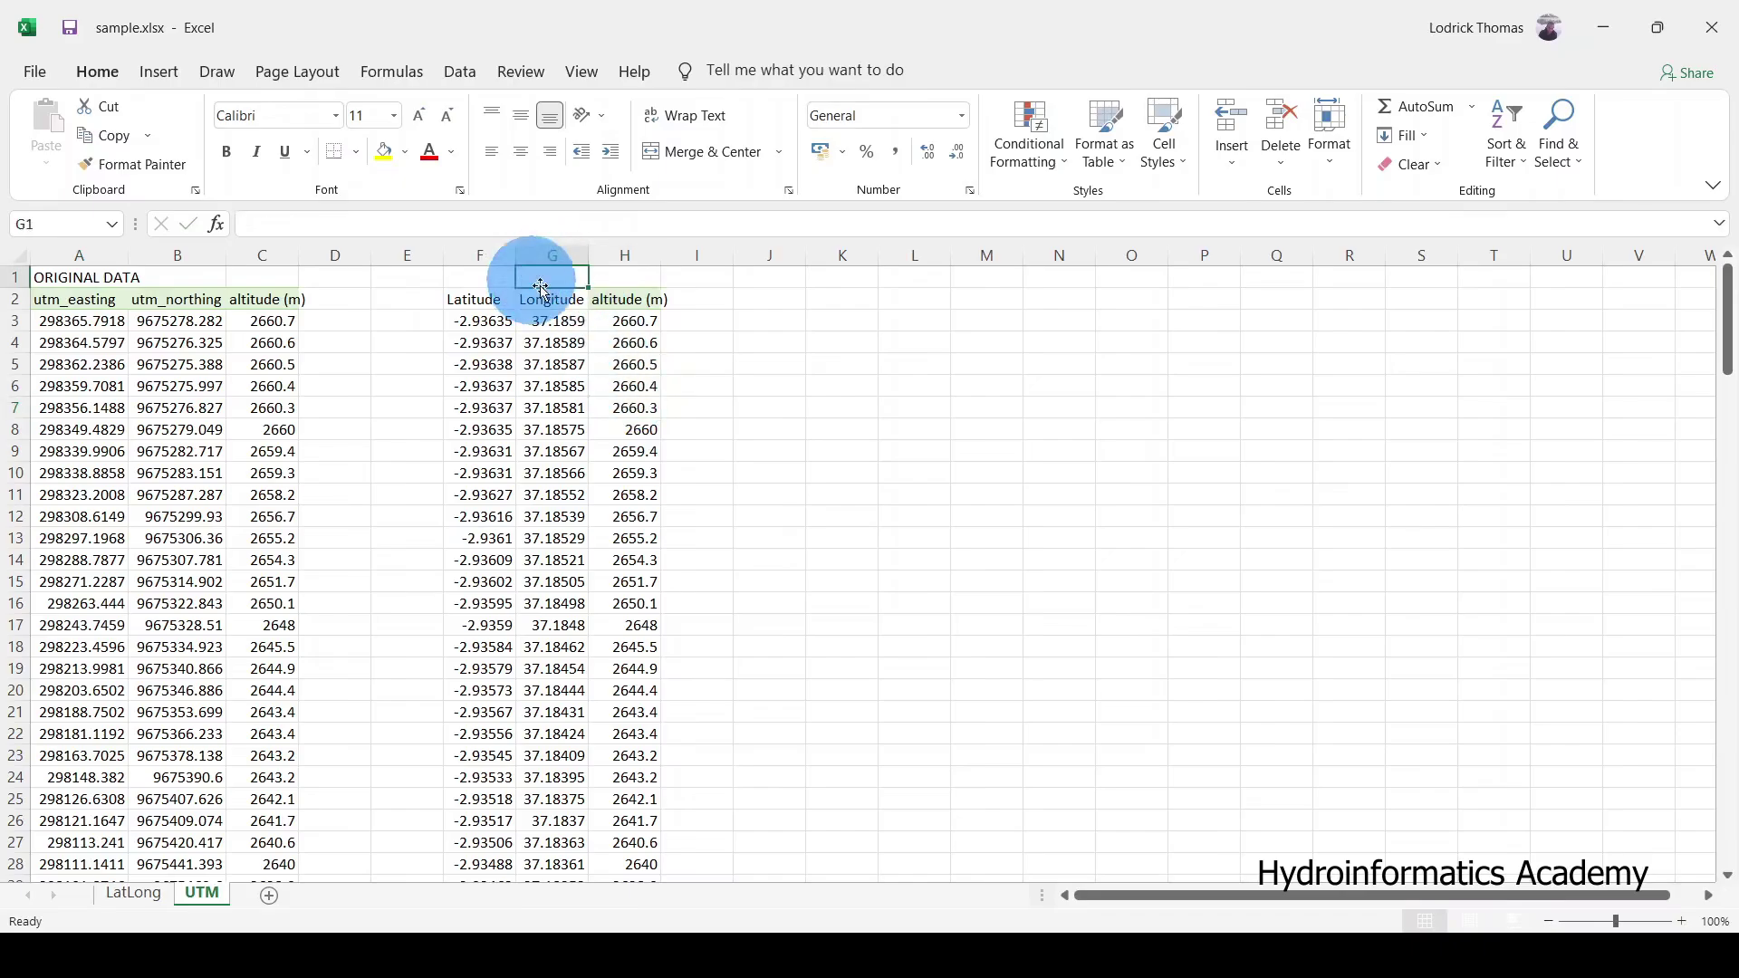
{"action": "type", "text": "CONVERTED"}
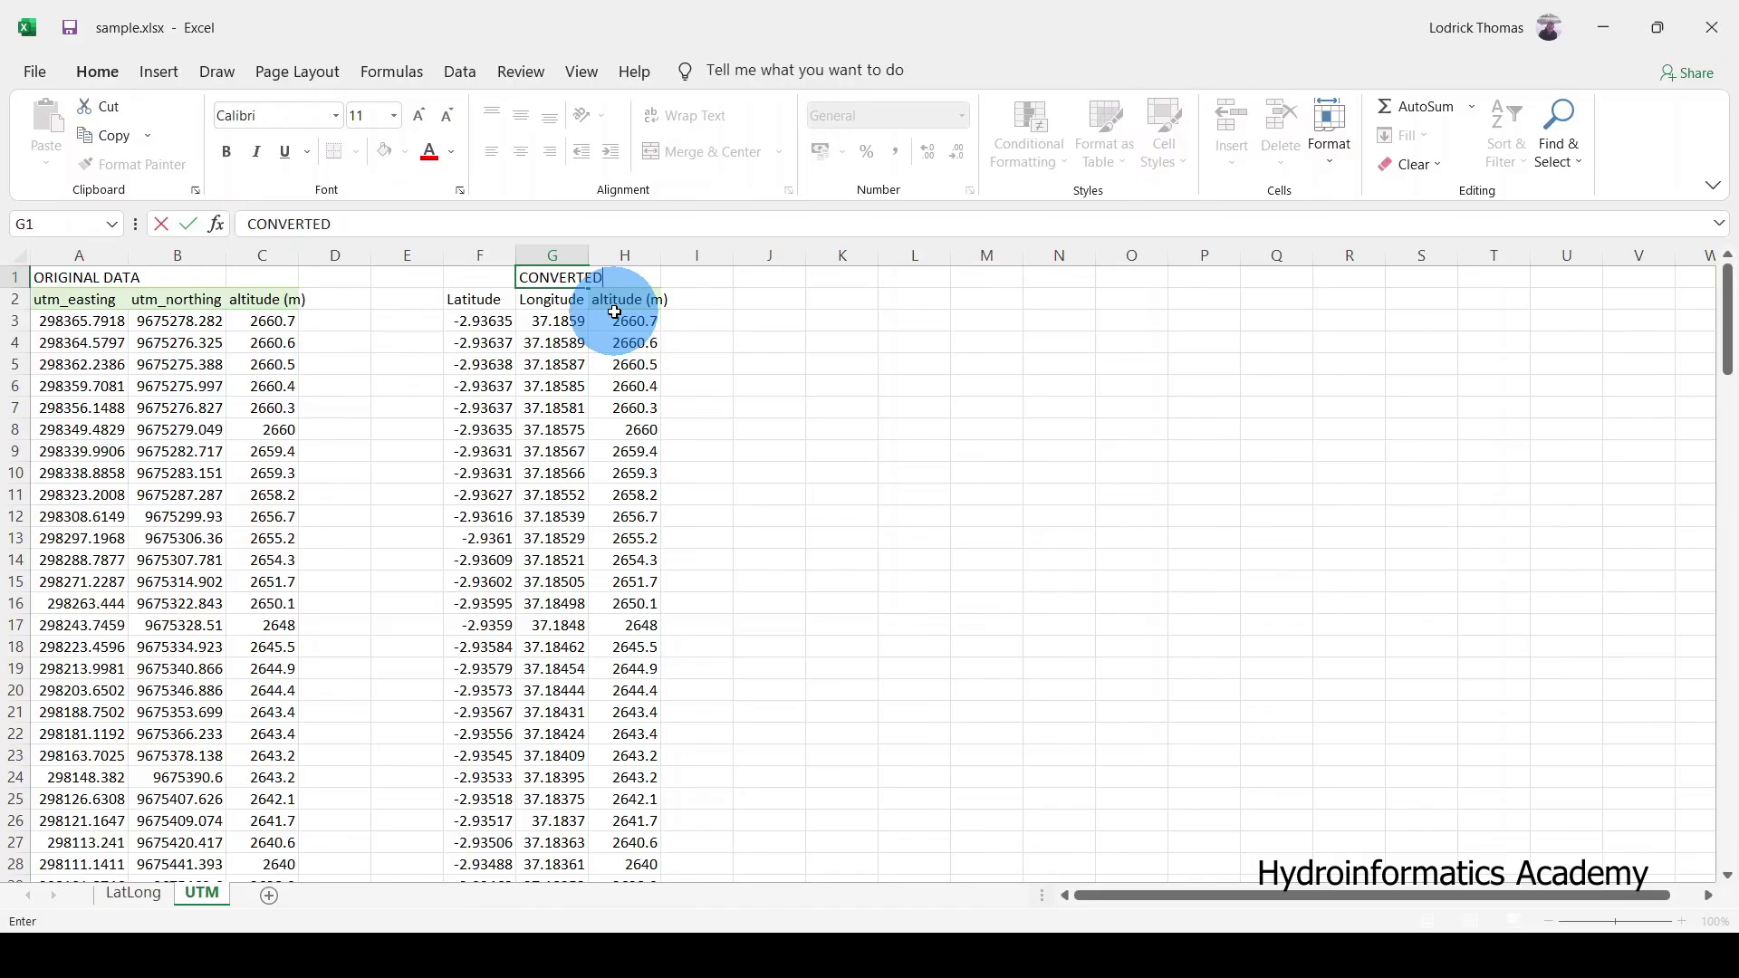
{"action": "key", "text": "Return"}
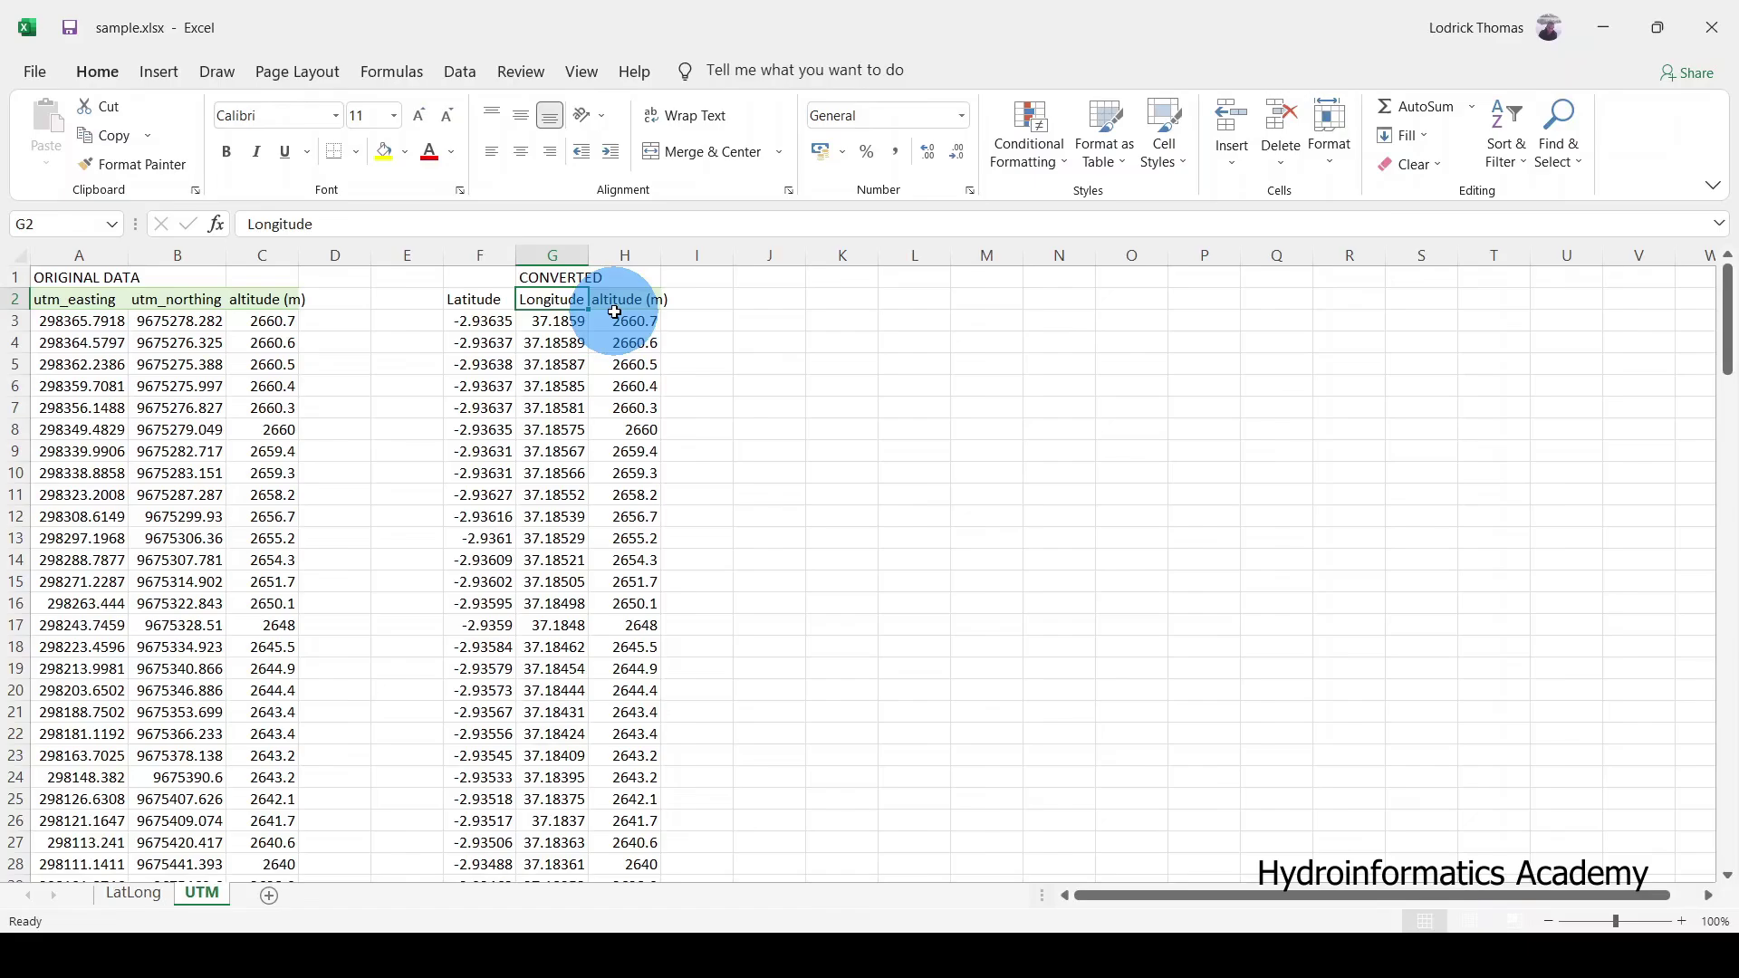
Step: Return to coordinate_converter.xlsx and review the Zone and Hemisphere entry data, including the available hemisphere options
{"action": "left_click", "coordinate": [993, 938]}
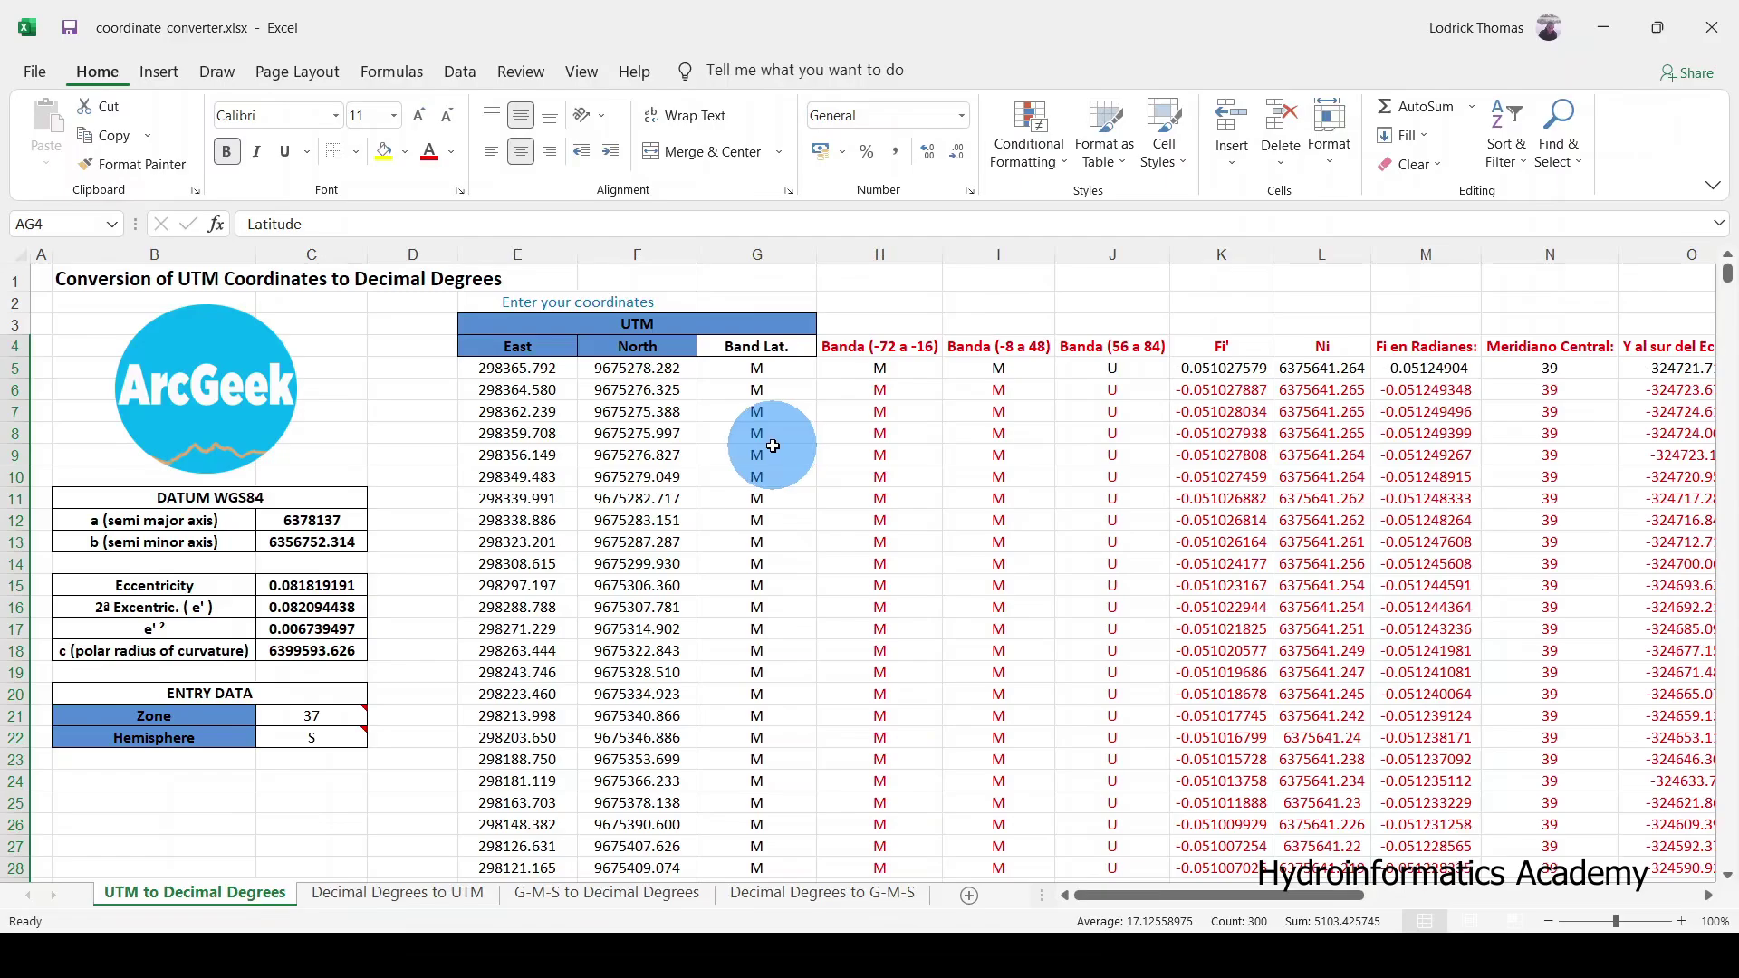
{"action": "left_click", "coordinate": [188, 720]}
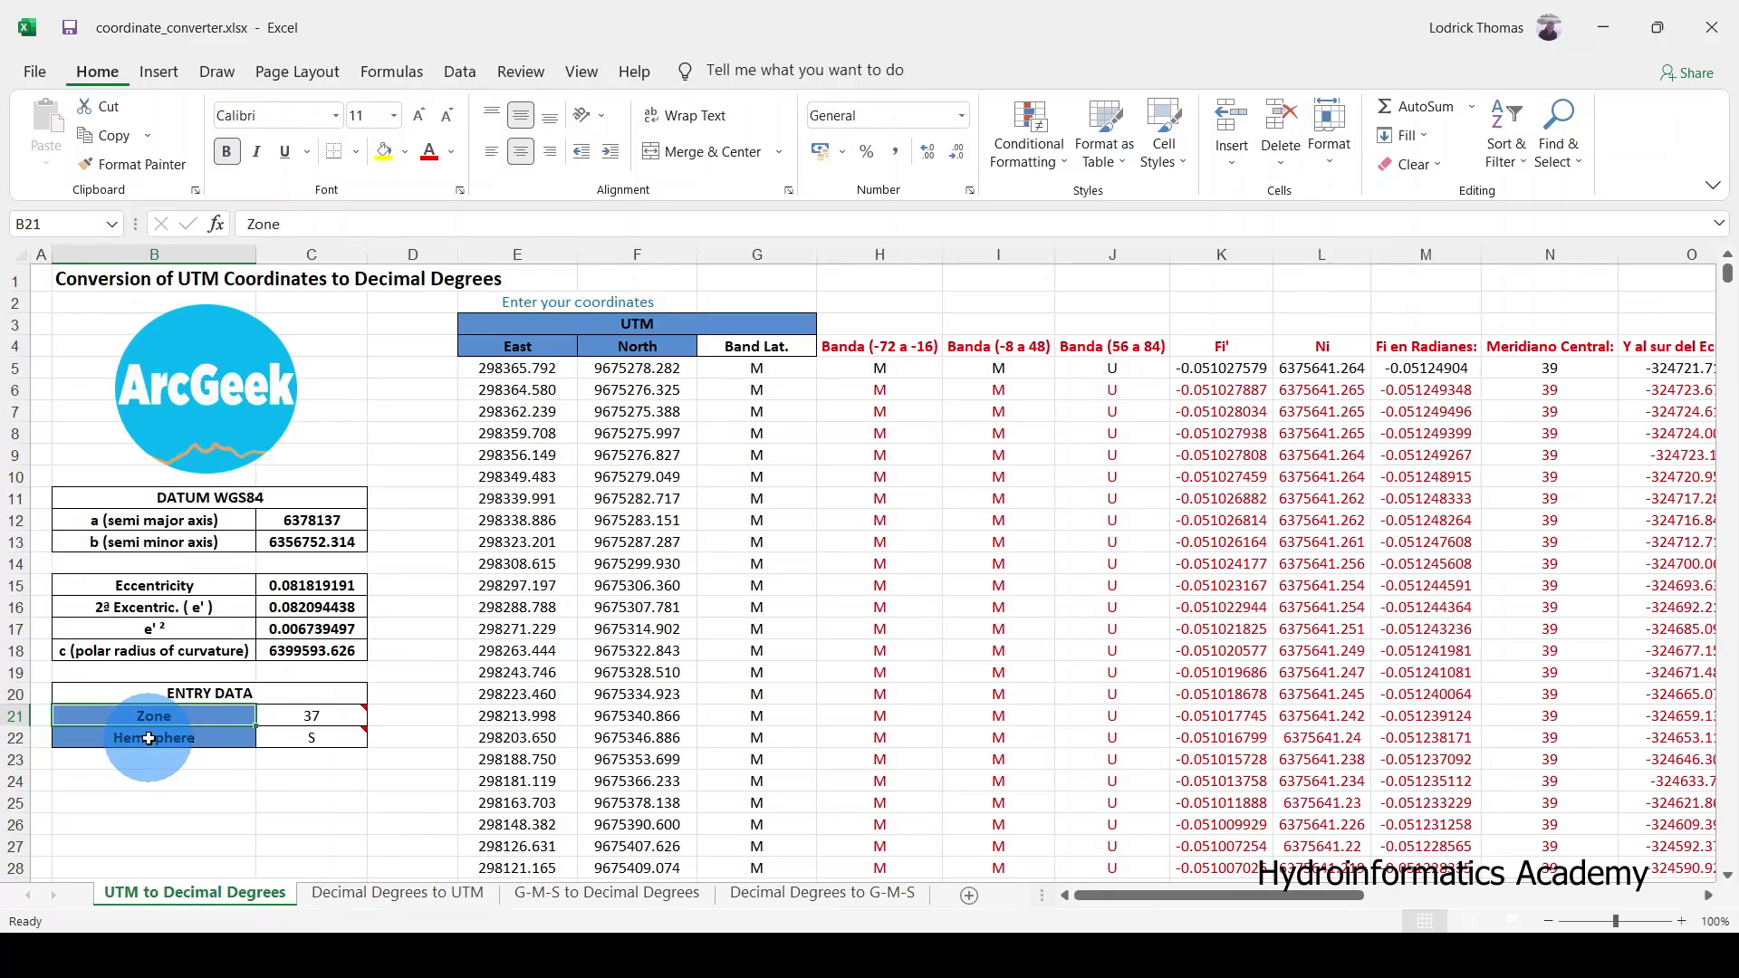
{"action": "left_click", "coordinate": [149, 738]}
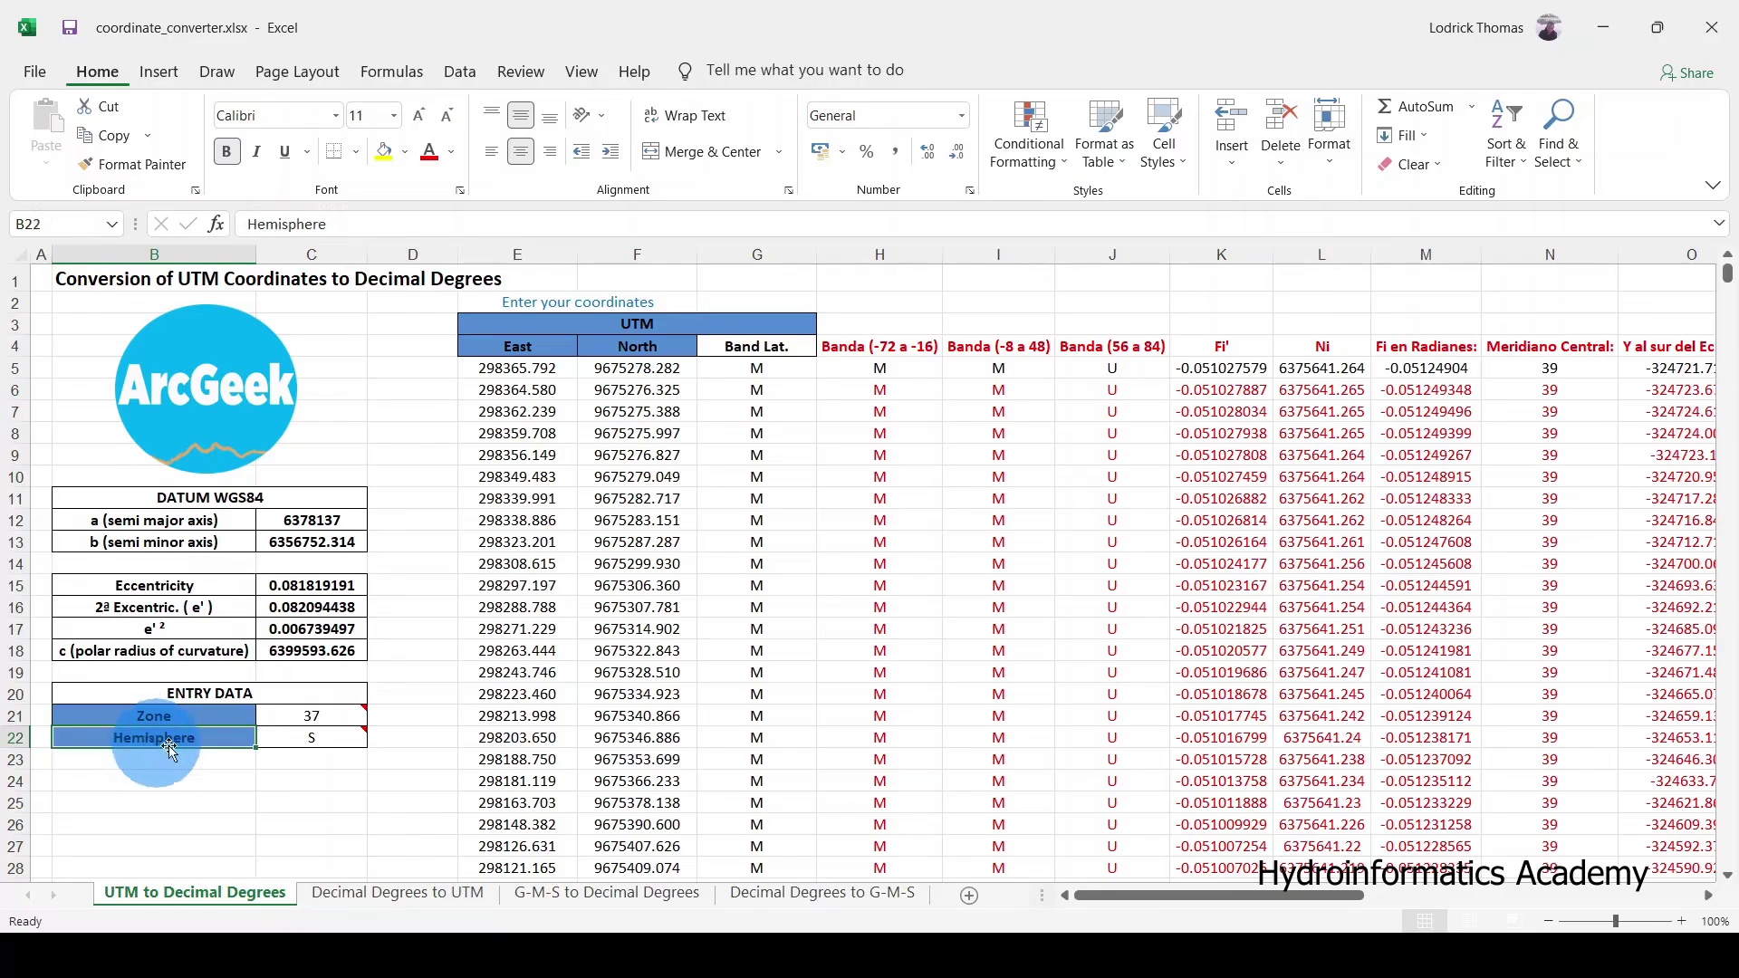
{"action": "left_click", "coordinate": [301, 742]}
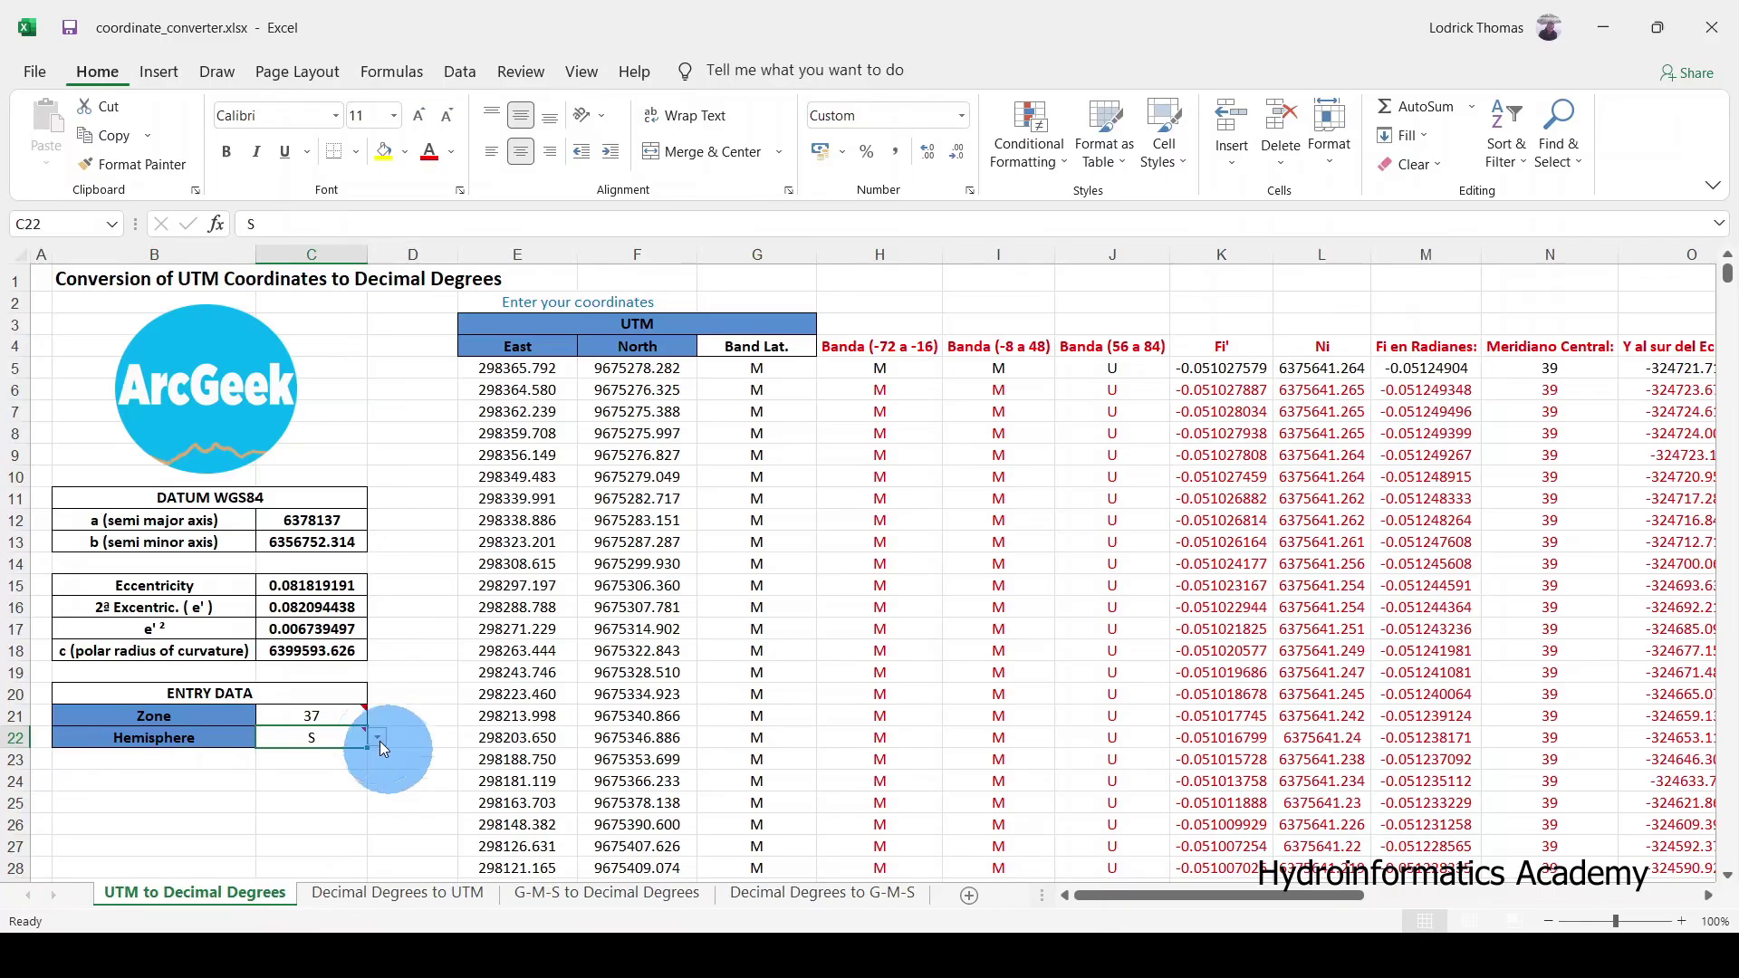
{"action": "left_click", "coordinate": [378, 739]}
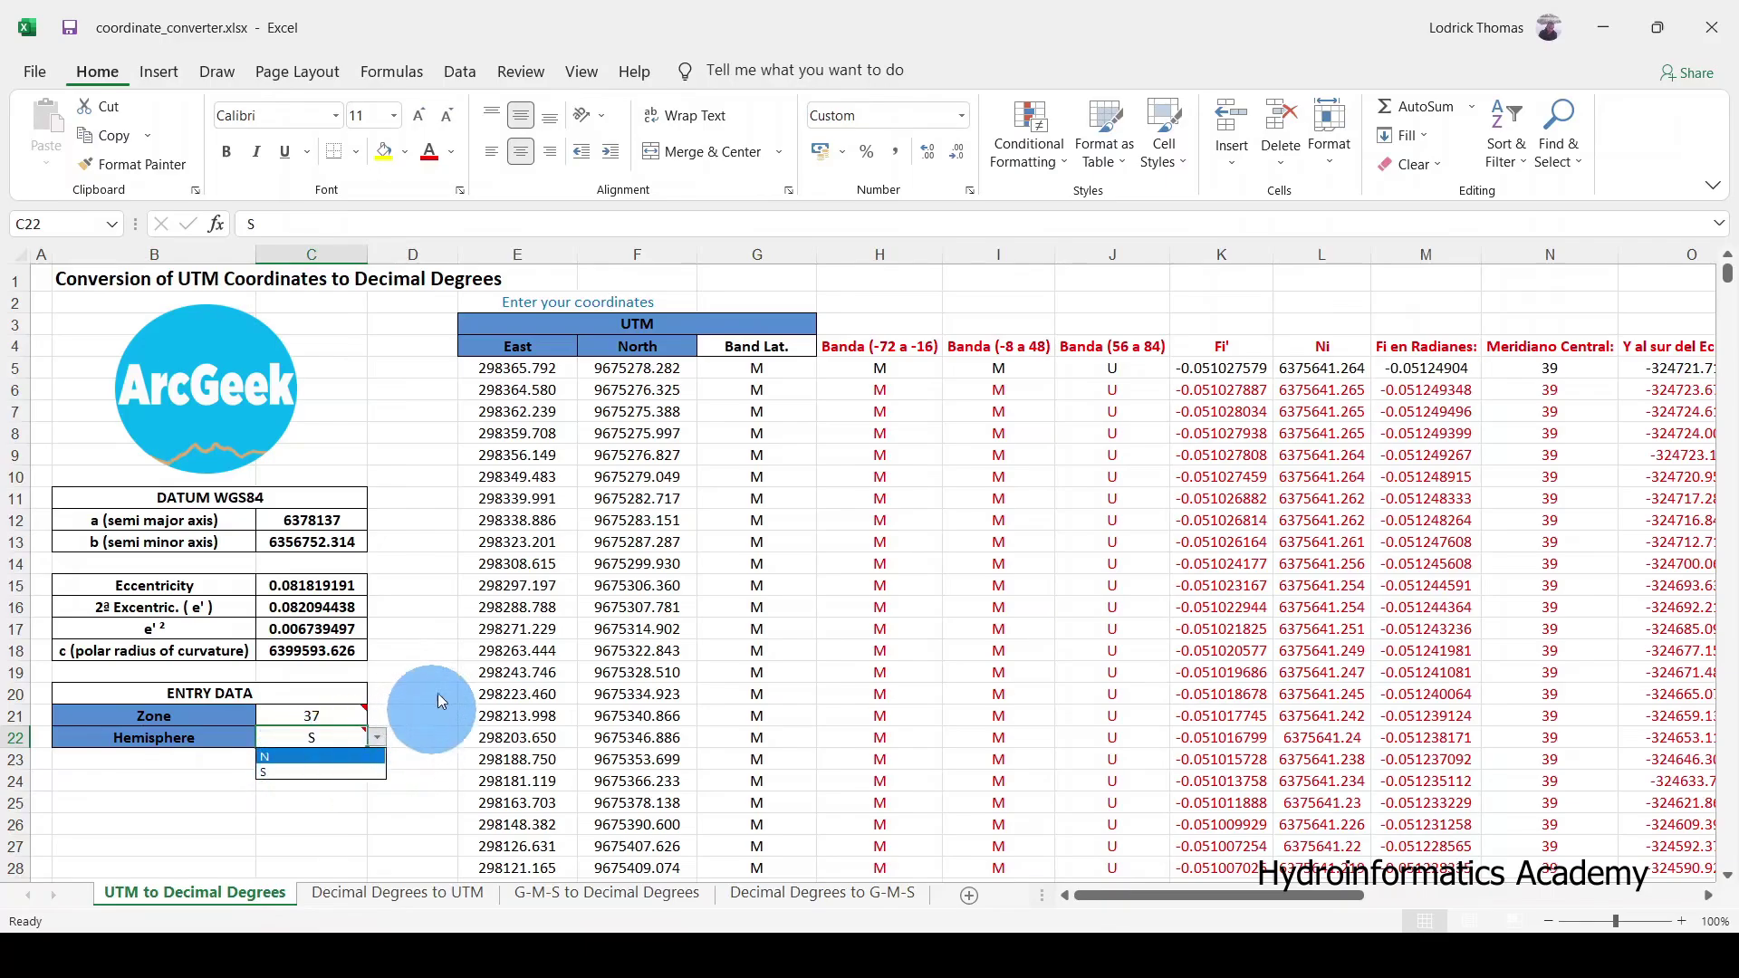
{"action": "left_click", "coordinate": [443, 663]}
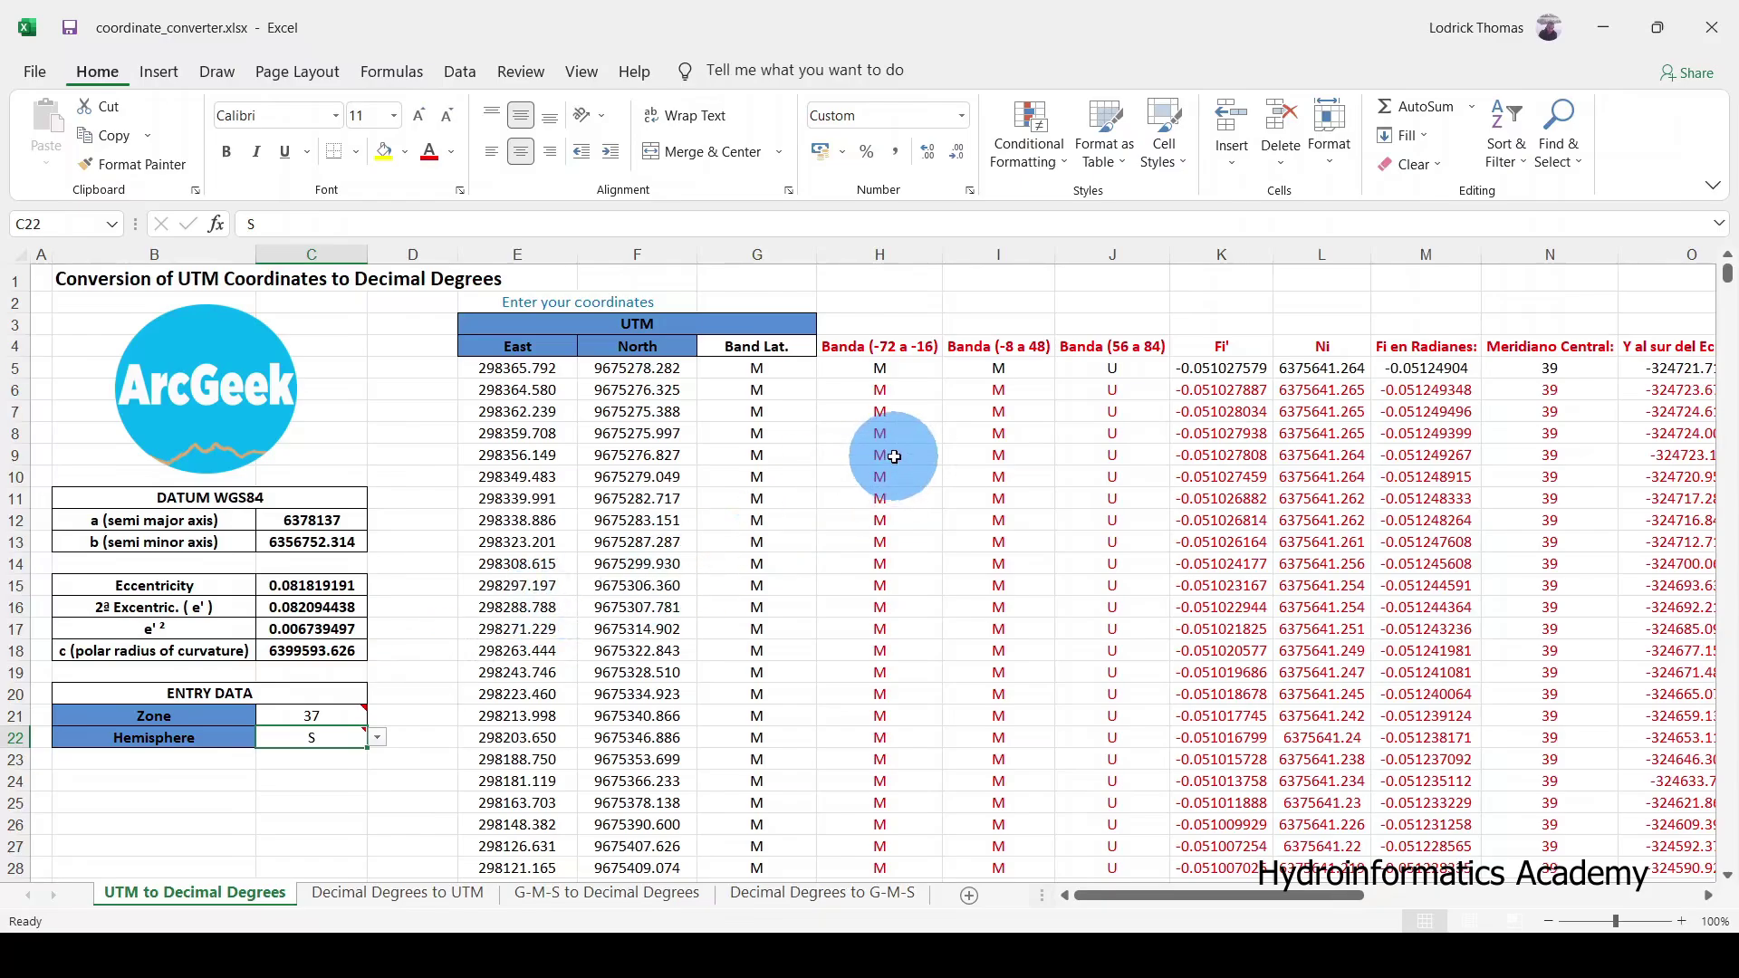
Step: Examine the filled calculation and result columns across to UTM waypoint Garmin, including the rows further down around AA49:AQ54
{"action": "left_click_drag", "start_coordinate": [1183, 899], "coordinate": [1548, 900]}
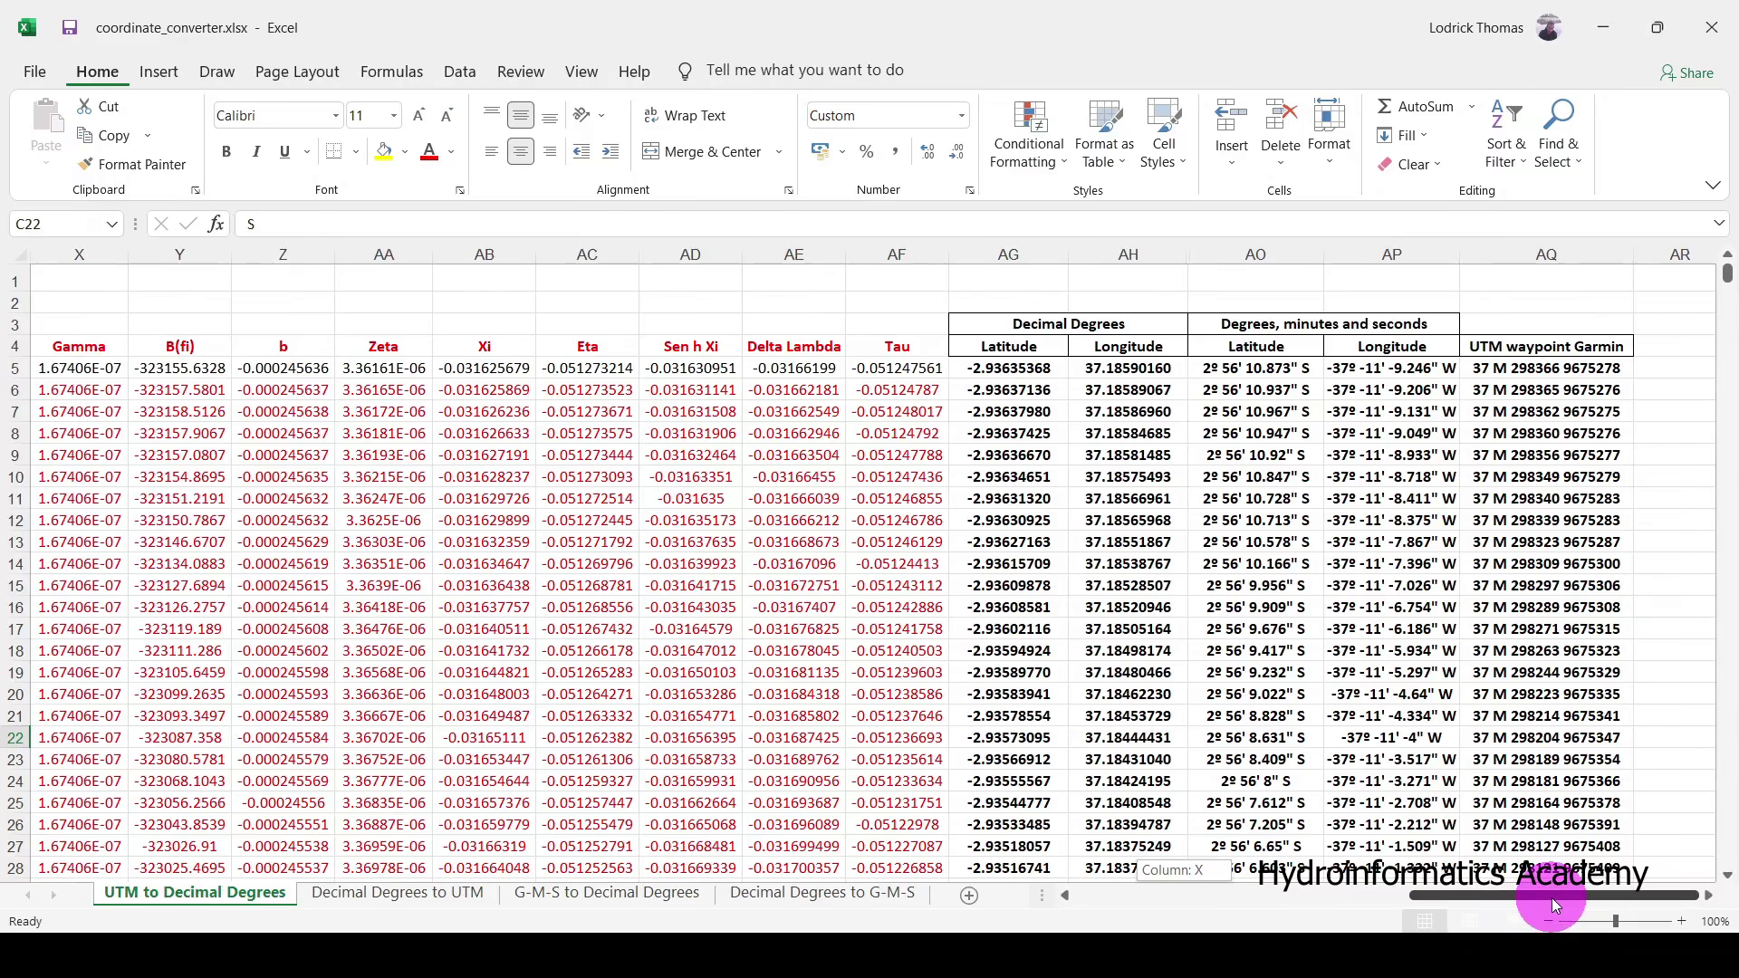
{"action": "left_click_drag", "start_coordinate": [1552, 898], "coordinate": [1552, 899]}
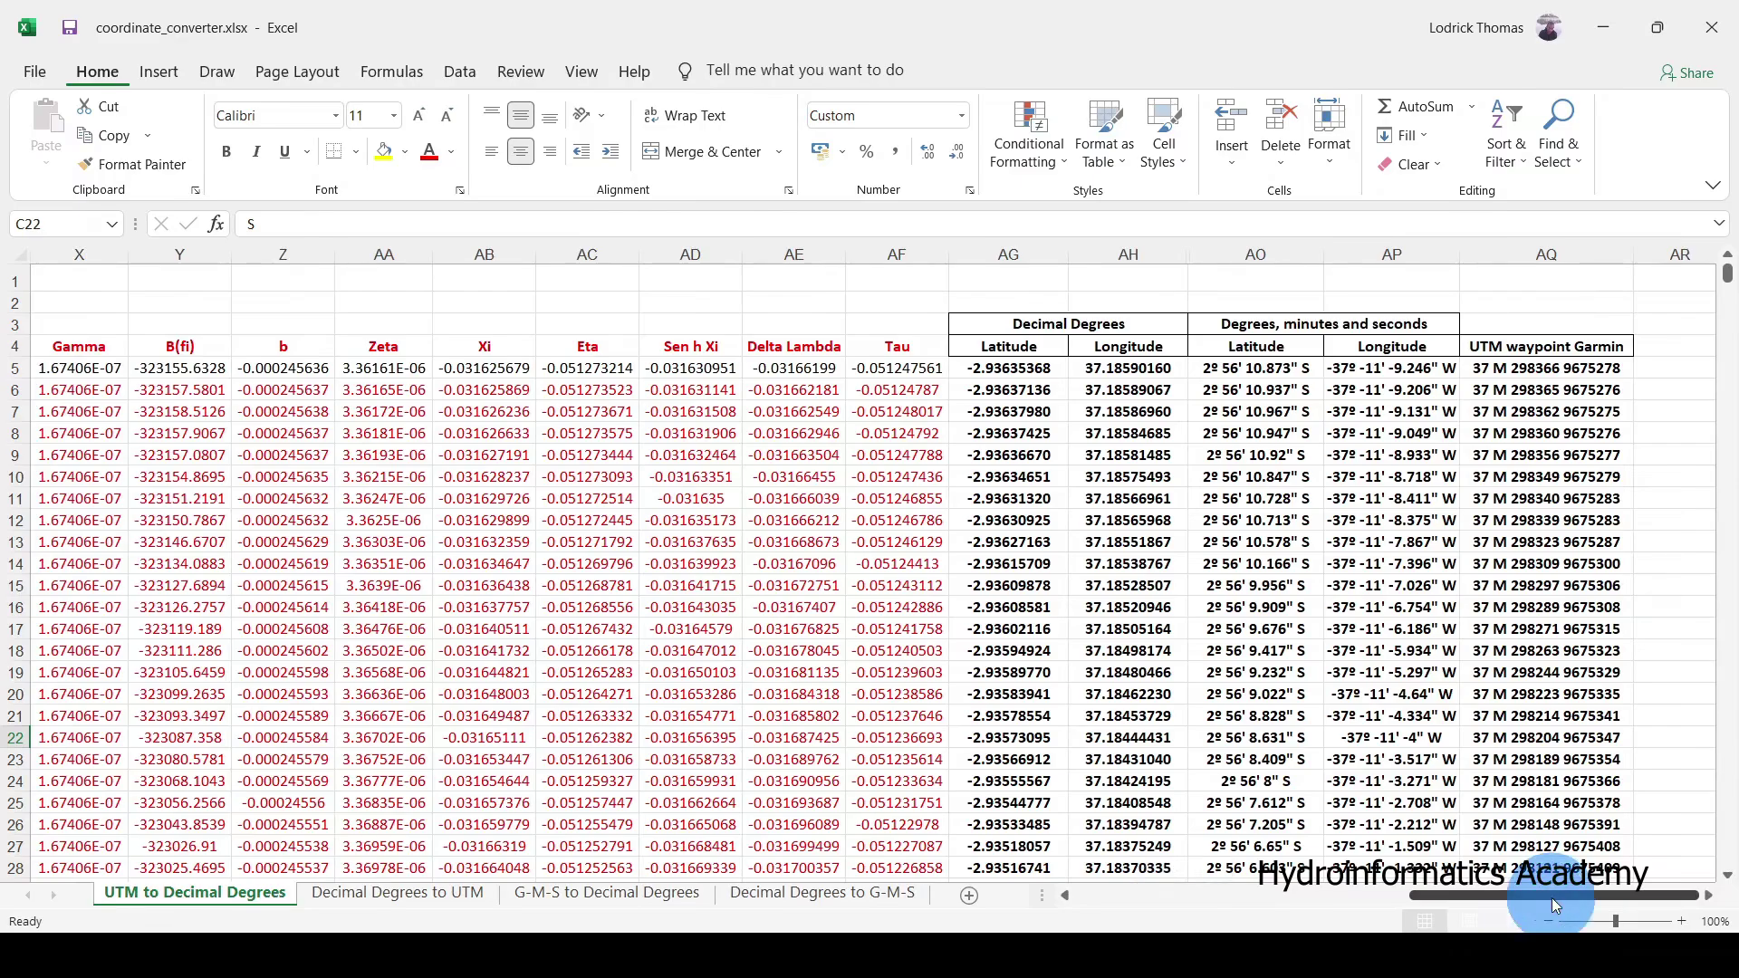
{"action": "scroll", "coordinate": [834, 649], "scroll_direction": "down", "scroll_amount": 11}
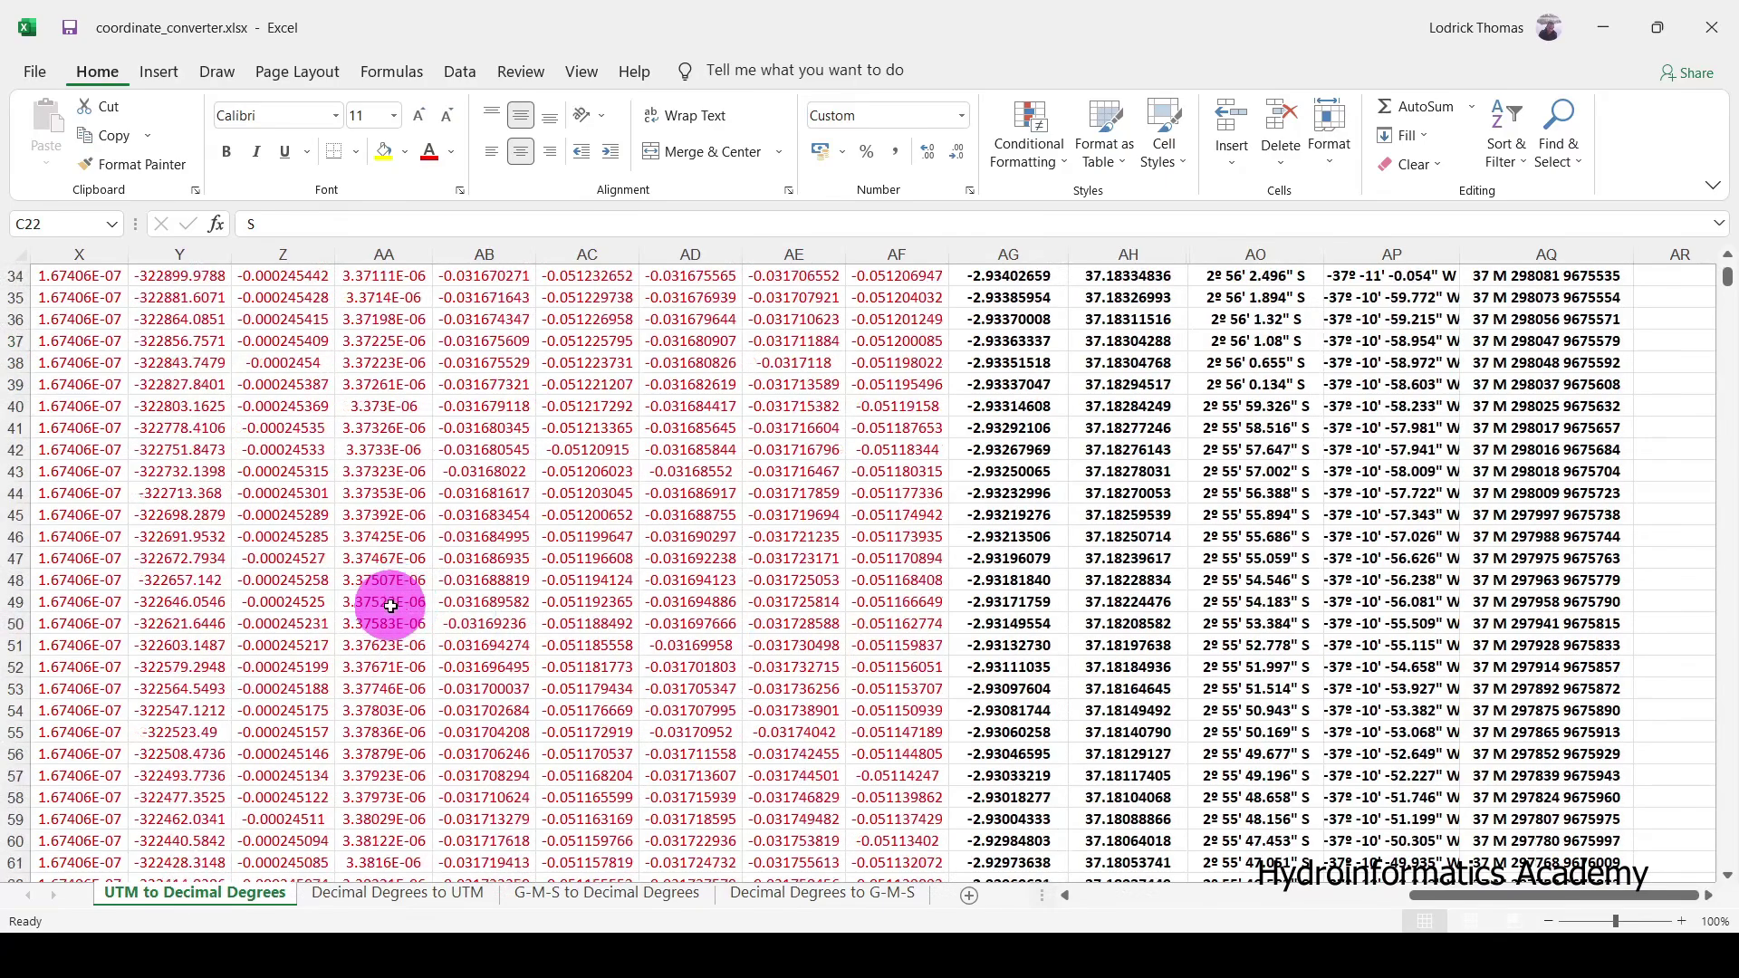
{"action": "left_click_drag", "start_coordinate": [388, 601], "coordinate": [1626, 712]}
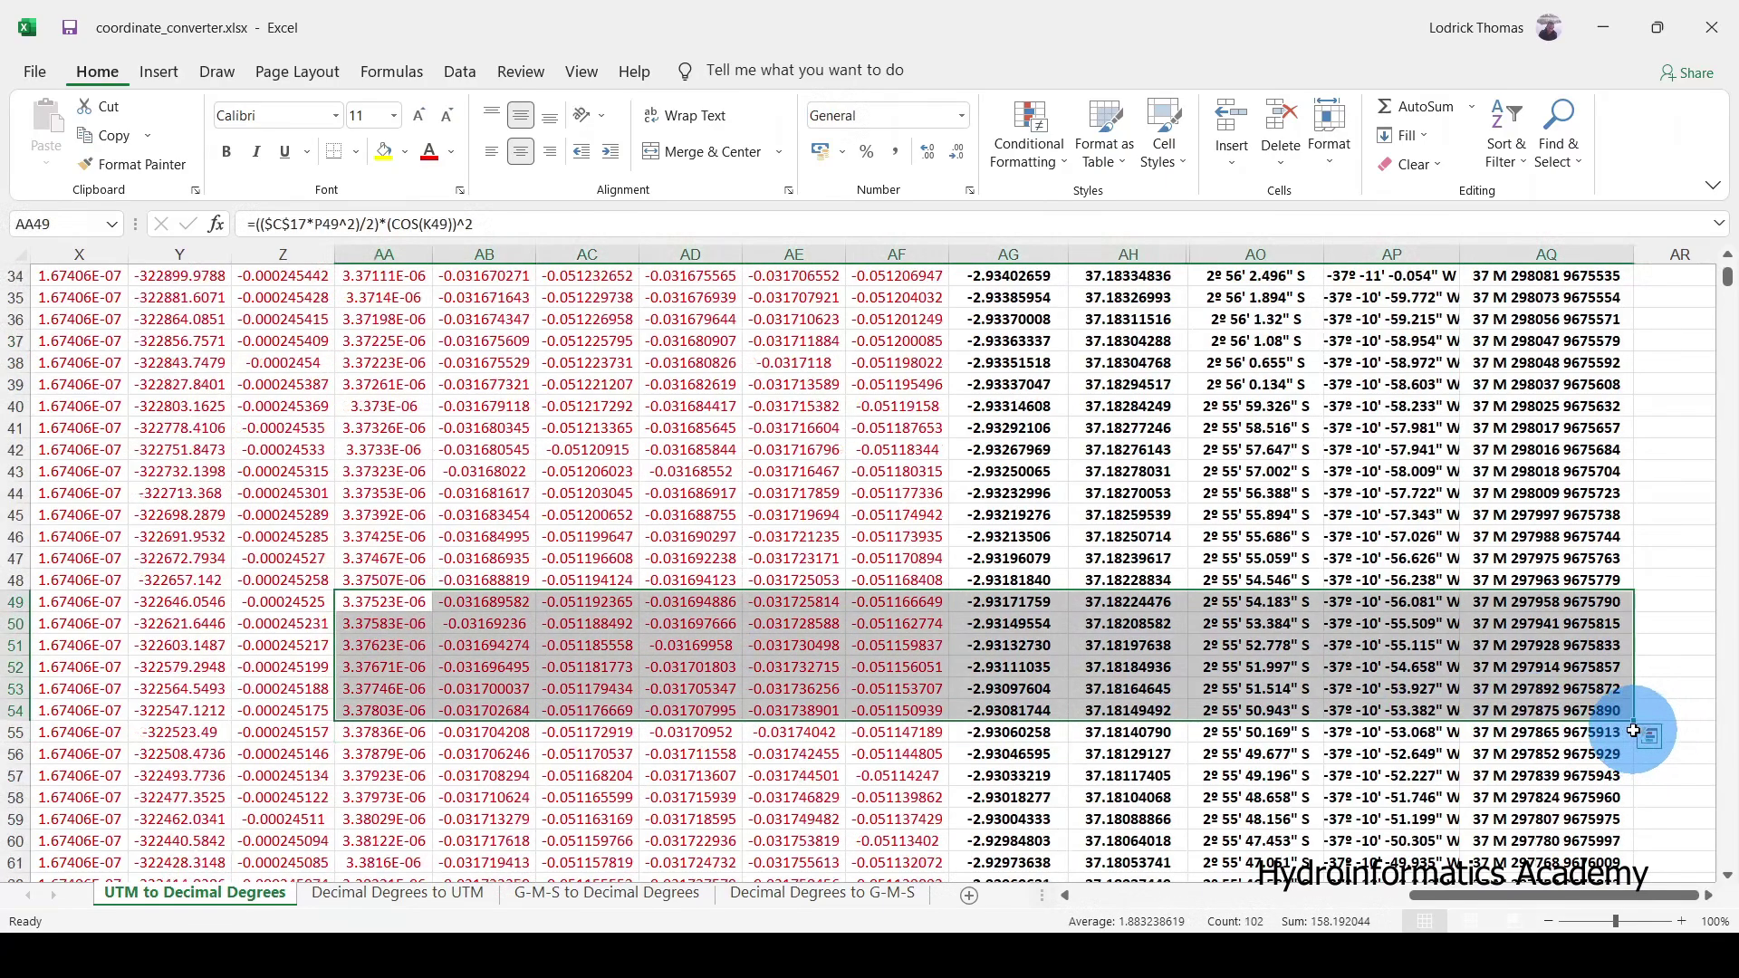
{"action": "left_click_drag", "start_coordinate": [1531, 895], "coordinate": [1128, 904]}
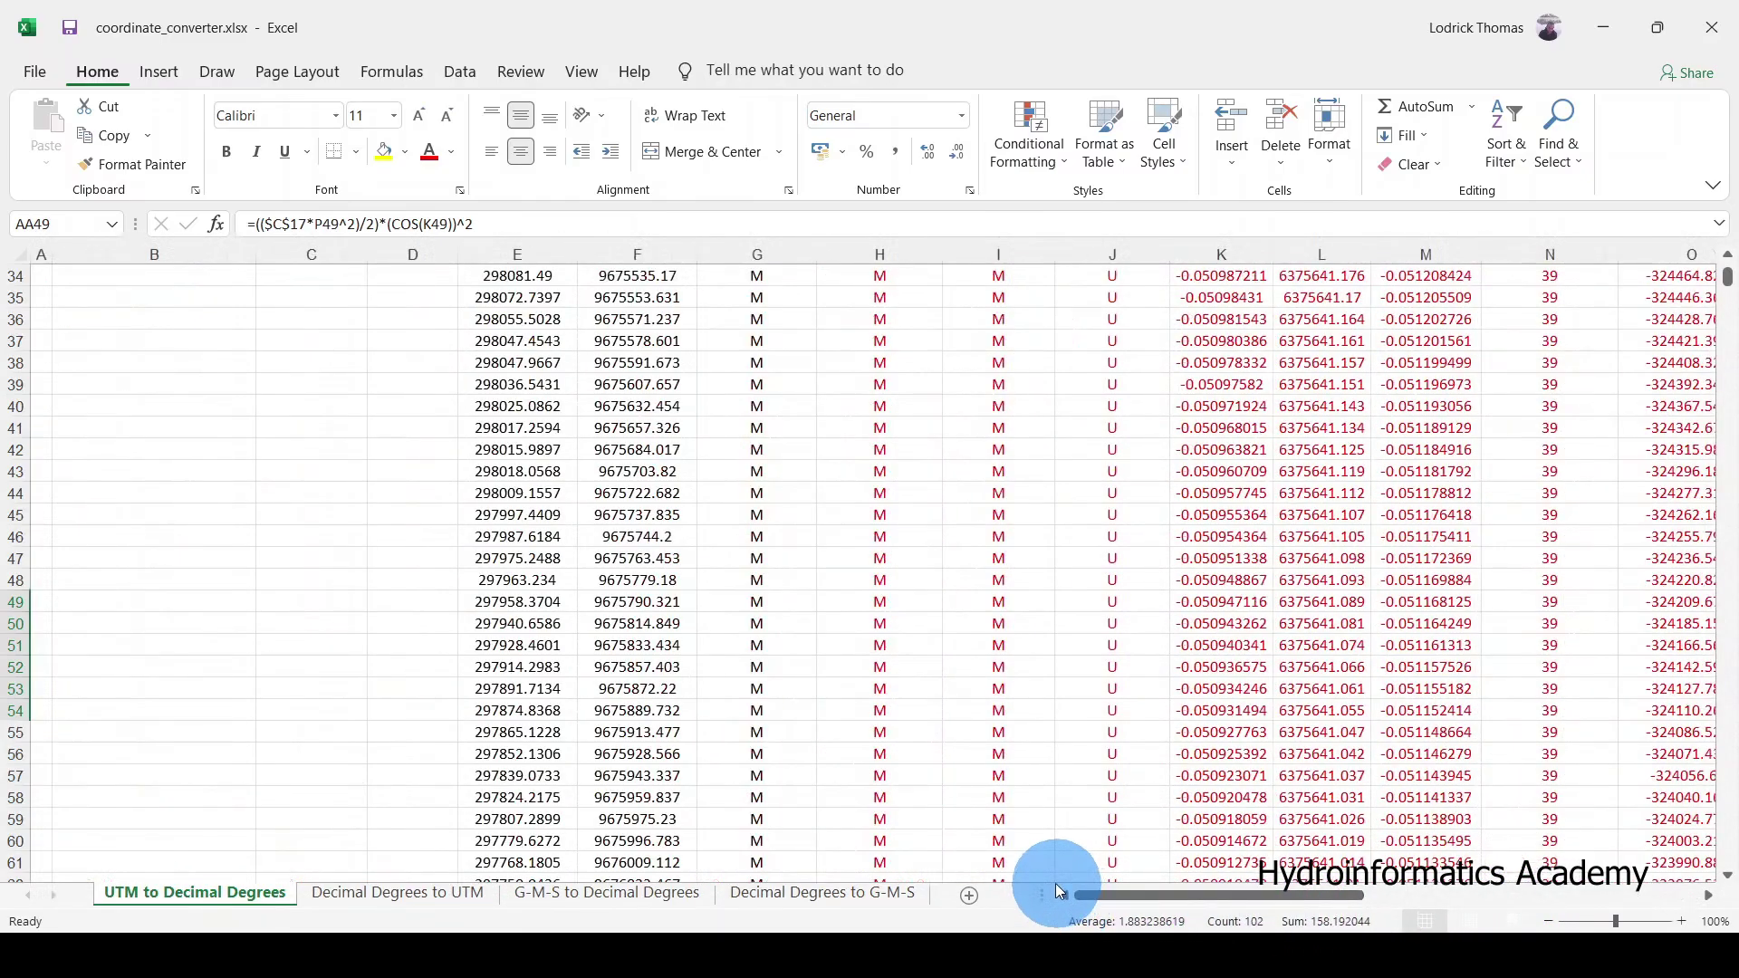
{"action": "scroll", "coordinate": [1104, 656], "scroll_direction": "up", "scroll_amount": 11}
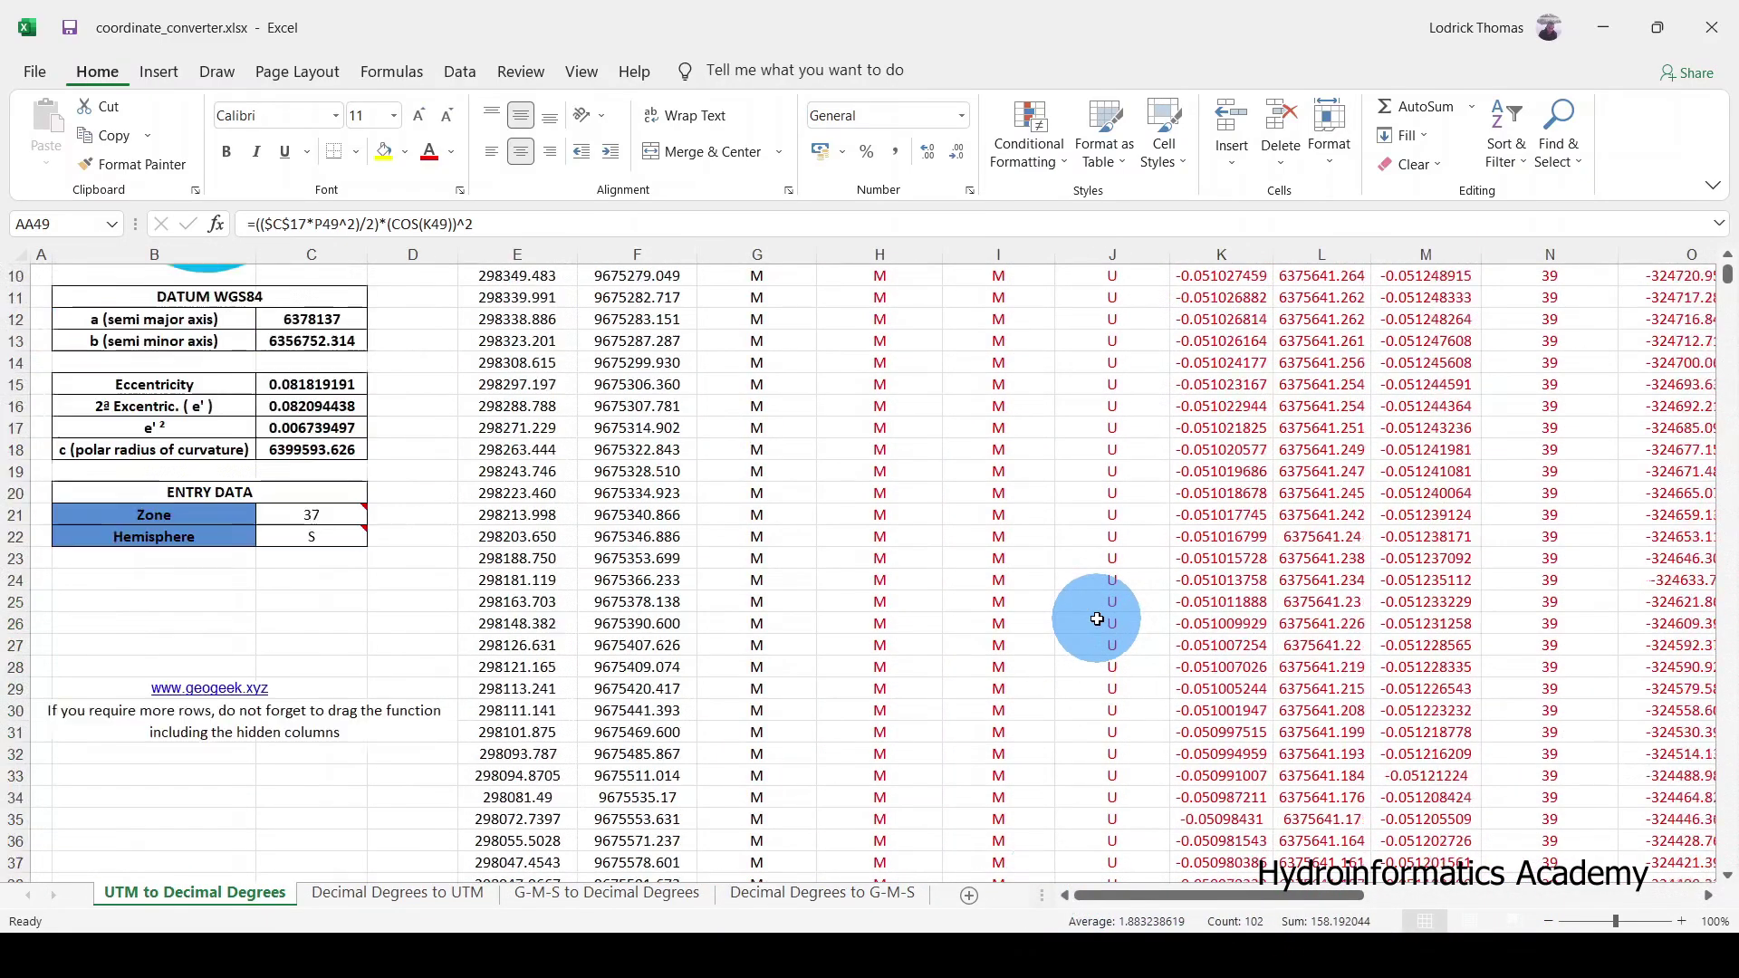